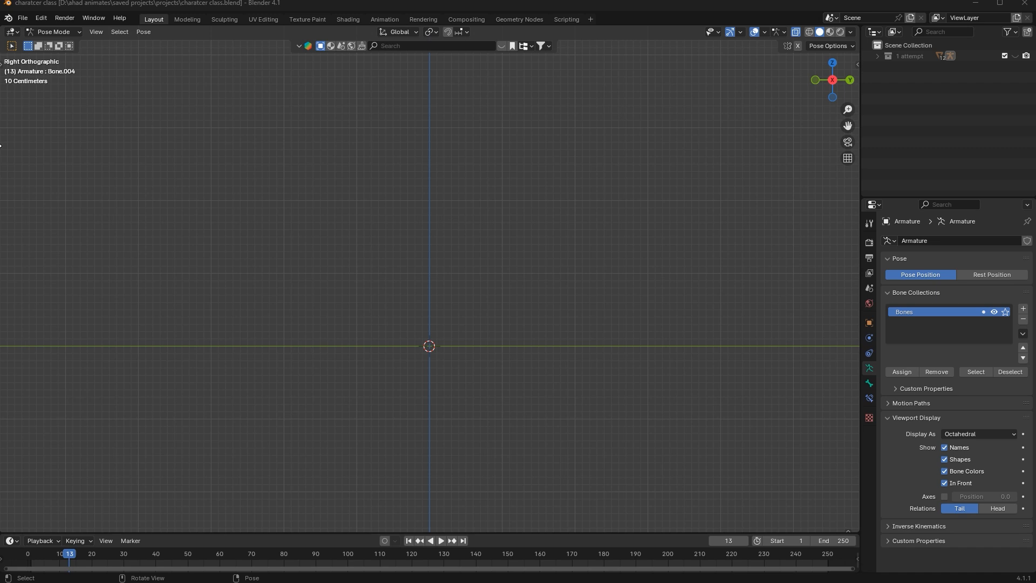
Switch to the Mixamo page in the browser and inspect the robot character in the preview from another angle
middle_drag(302, 191, 932, 109)
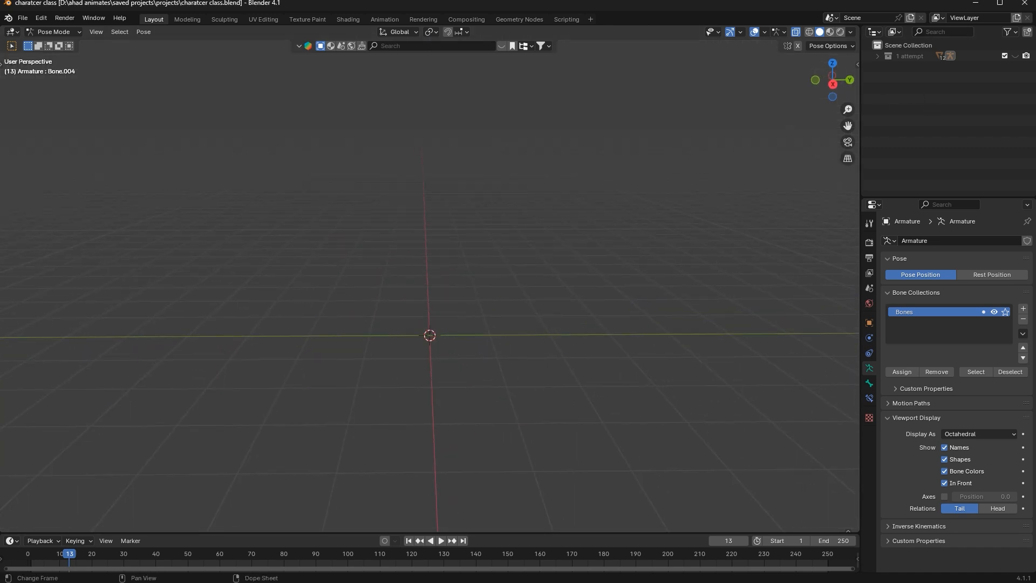
key(alt+Tab)
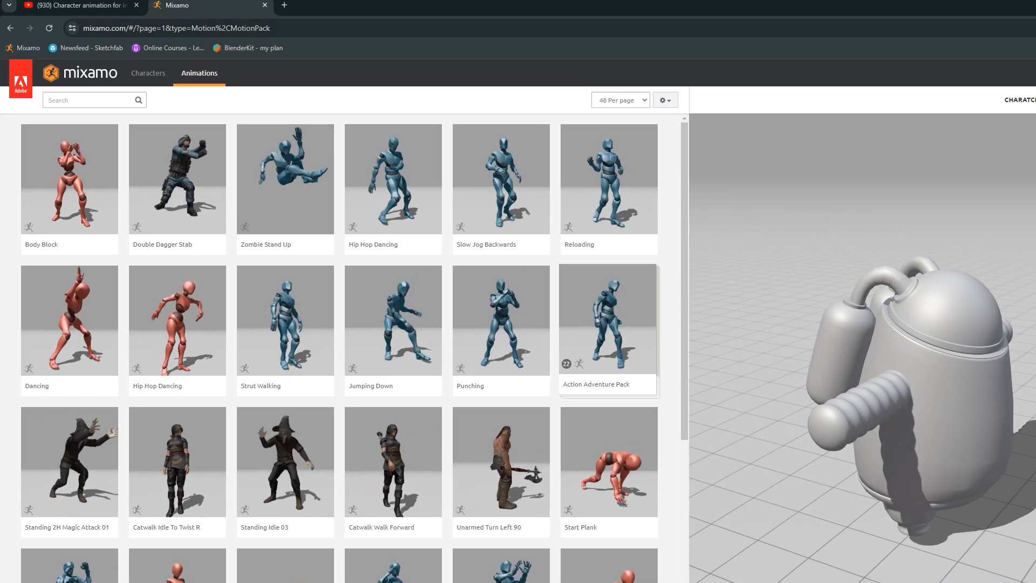
drag(935, 356, 939, 286)
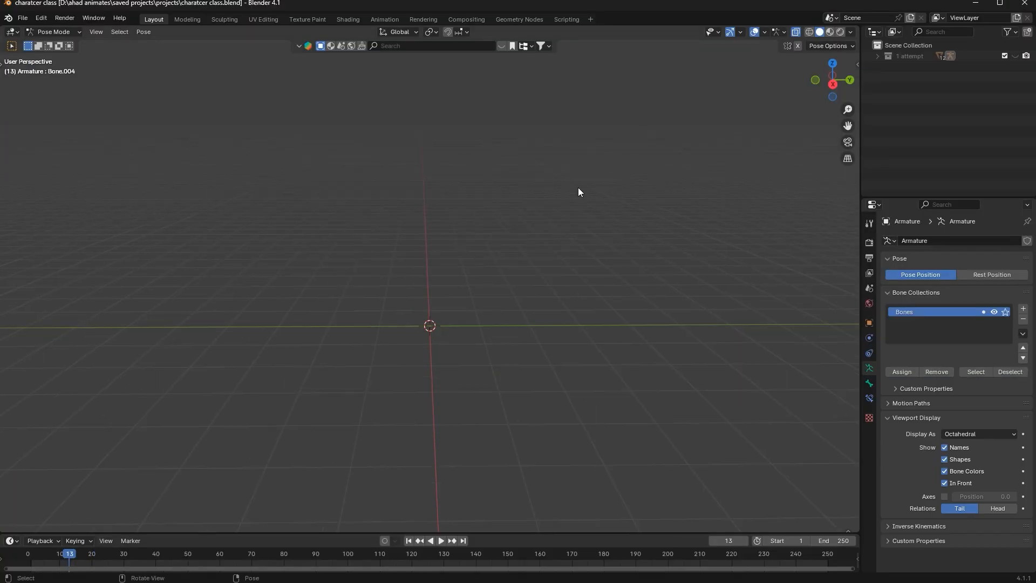
Return to Blender, switch to Object Mode and create a new collection named "2 attempt" in the scene
right_click(359, 214)
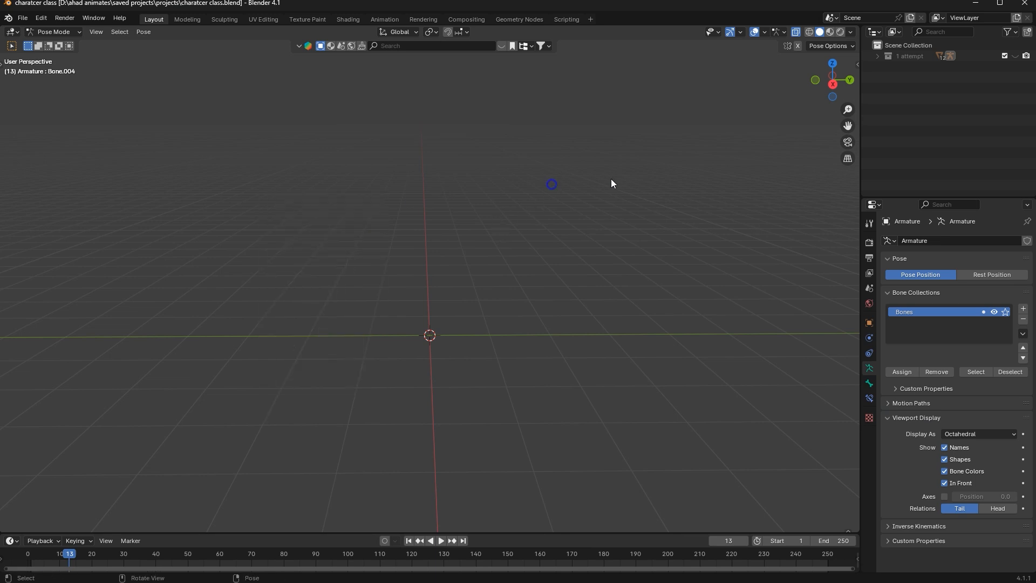
click(58, 44)
key(c)
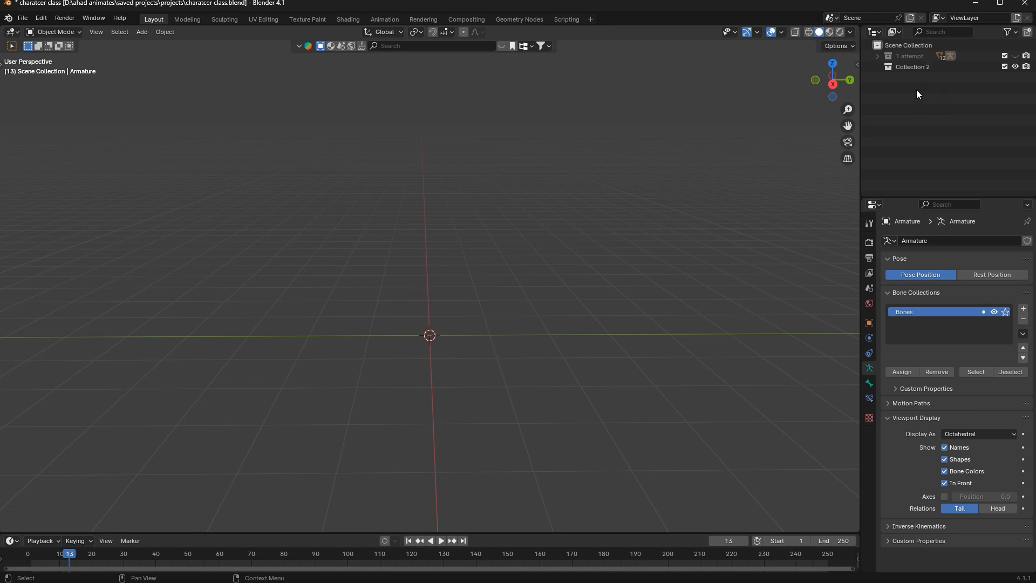
double_click(909, 68)
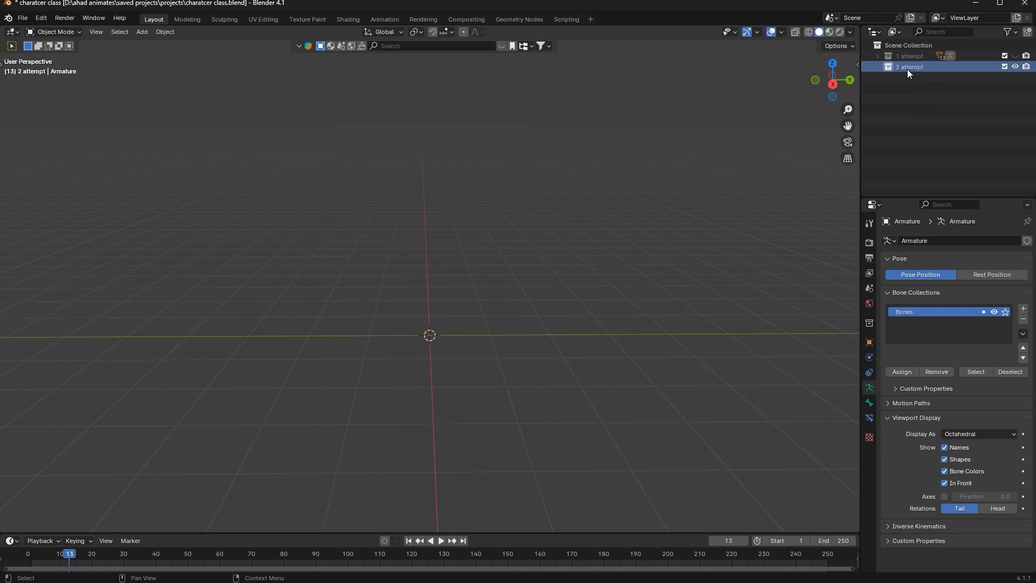
Add a mesh circle to the "2 attempt" collection and extrude all its vertices 2 m upward along Z
middle_drag(621, 226, 523, 248)
key(shift+a)
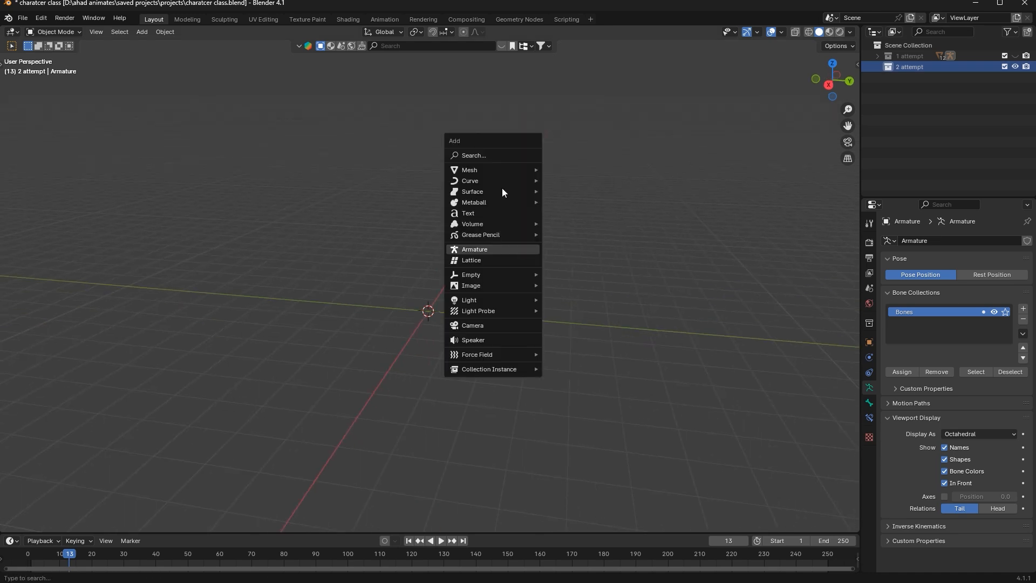
mouse_move(539, 169)
click(575, 191)
click(848, 83)
key(Tab)
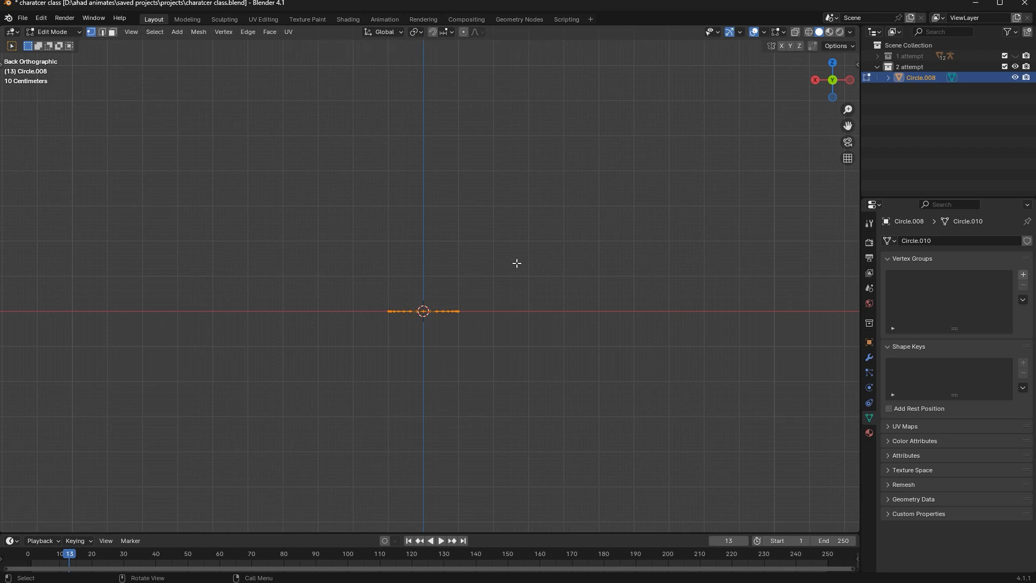
key(e)
key(z)
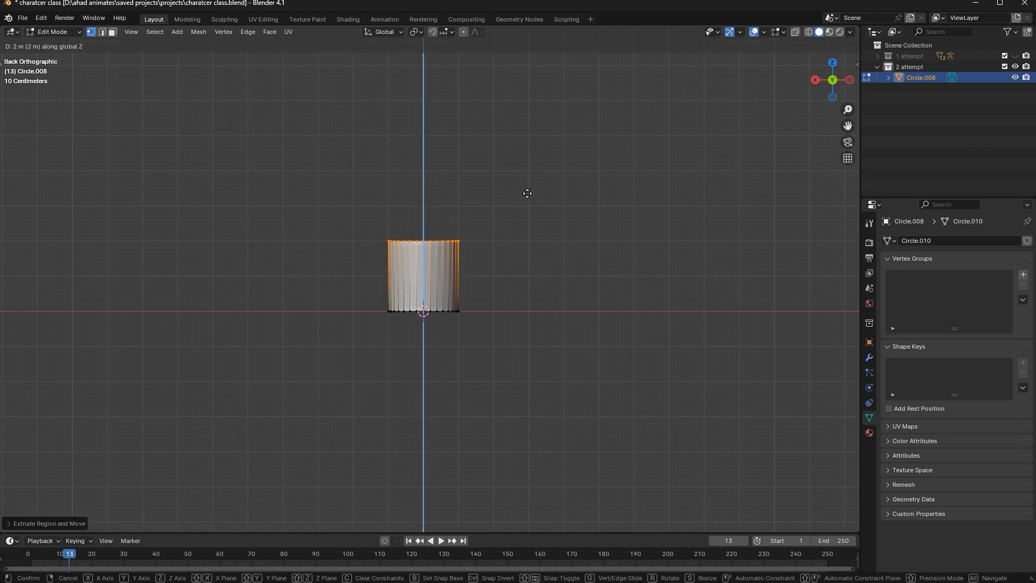
click(527, 194)
Add a centred horizontal edge loop around the open cylinder, scale it slightly outward and tilt it in the back view
scroll(500, 245, up, 5)
key(ctrl+r)
click(398, 288)
right_click(398, 288)
key(s)
click(615, 281)
key(r)
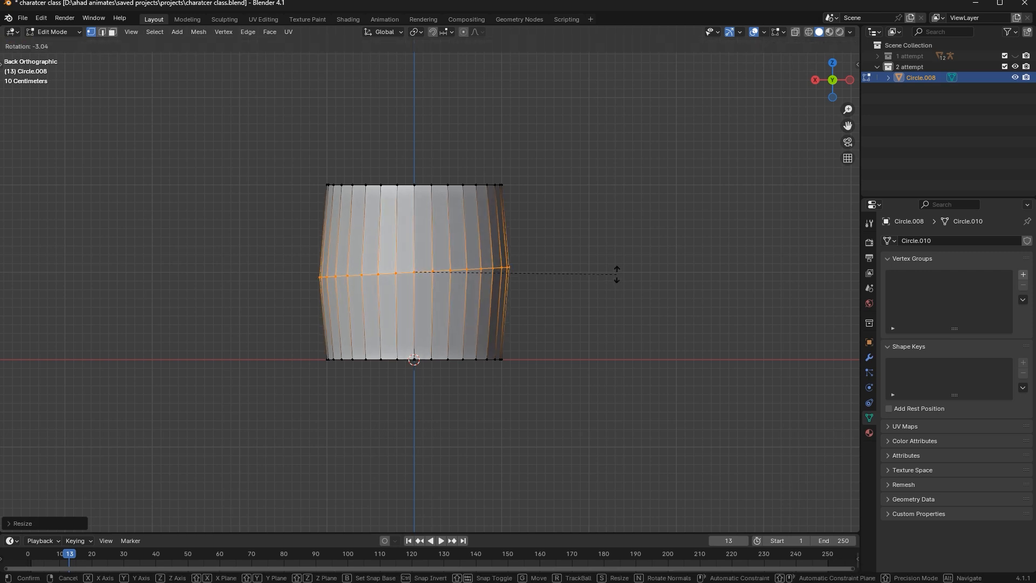
click(613, 264)
Scale the cylinder's bottom edge loop inward to taper the base and return to Object Mode
alt+click(463, 358)
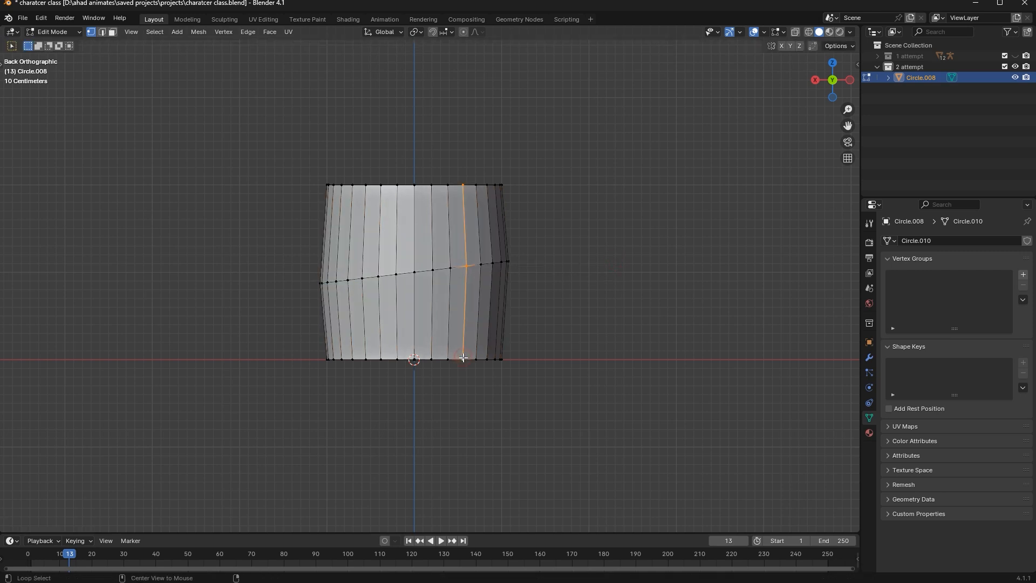
alt+click(458, 360)
key(s)
click(617, 307)
key(Tab)
Enable the Screencast Keys display in the viewport
key(n)
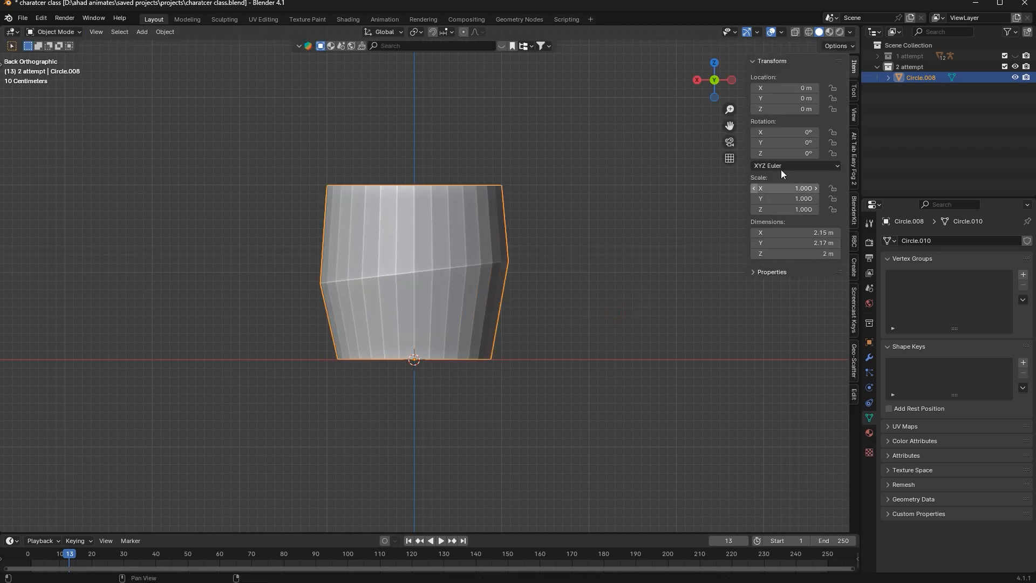
click(854, 162)
click(852, 308)
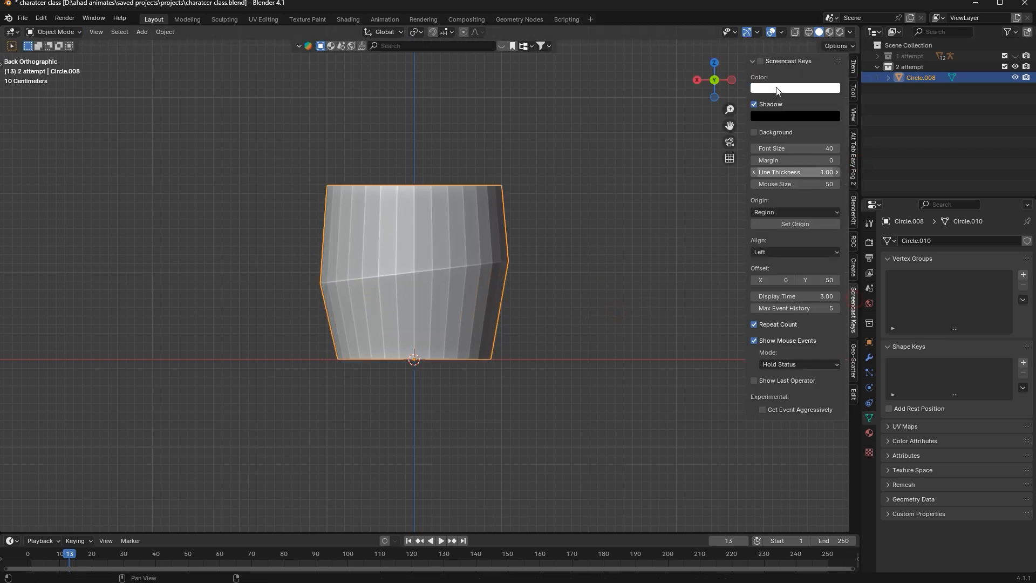
key(n)
Apply Shade Smooth to the body and give it a Subdivision Surface modifier
right_click(548, 215)
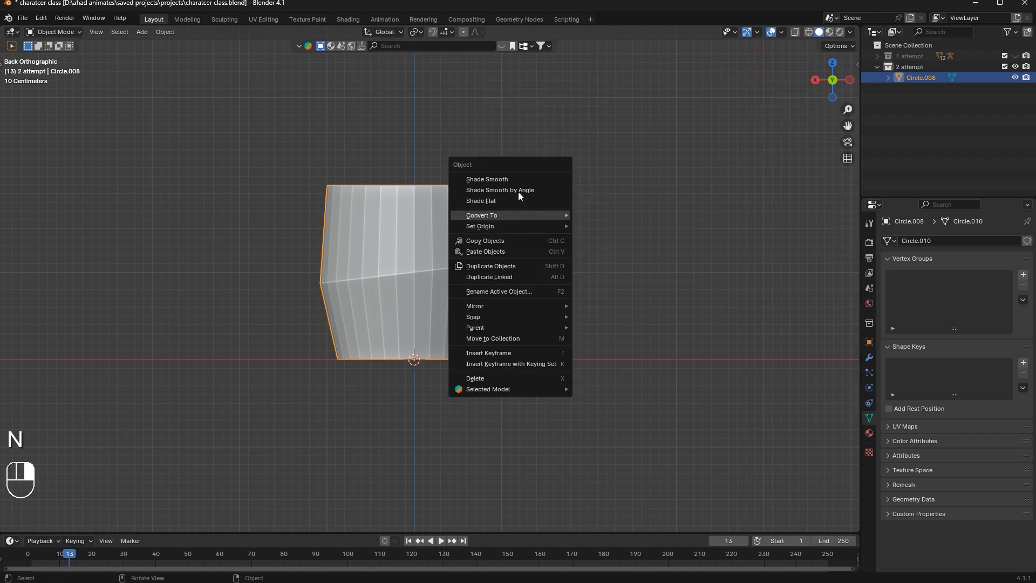
click(510, 180)
middle_drag(535, 214, 556, 232)
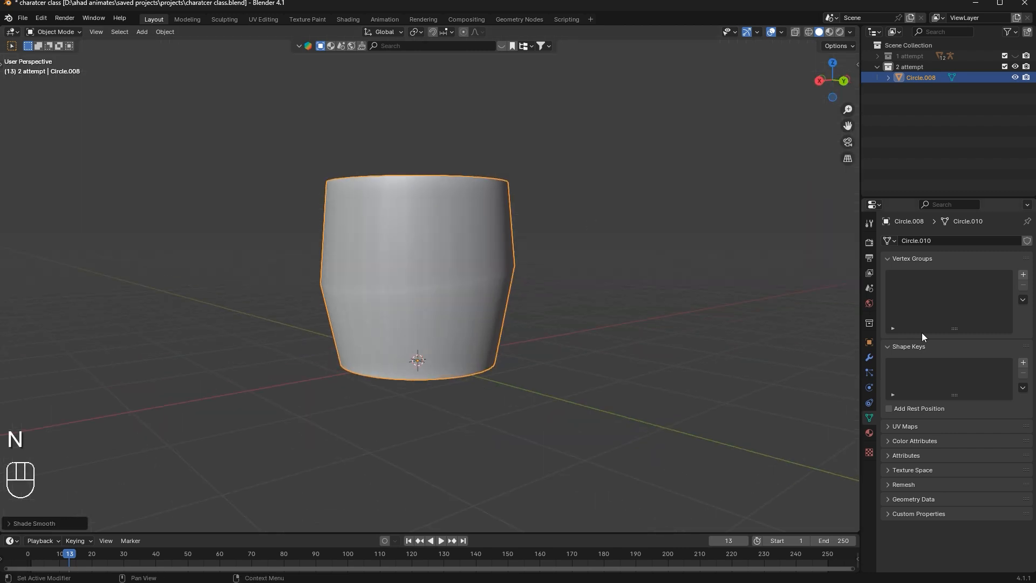
click(868, 356)
click(917, 242)
click(856, 284)
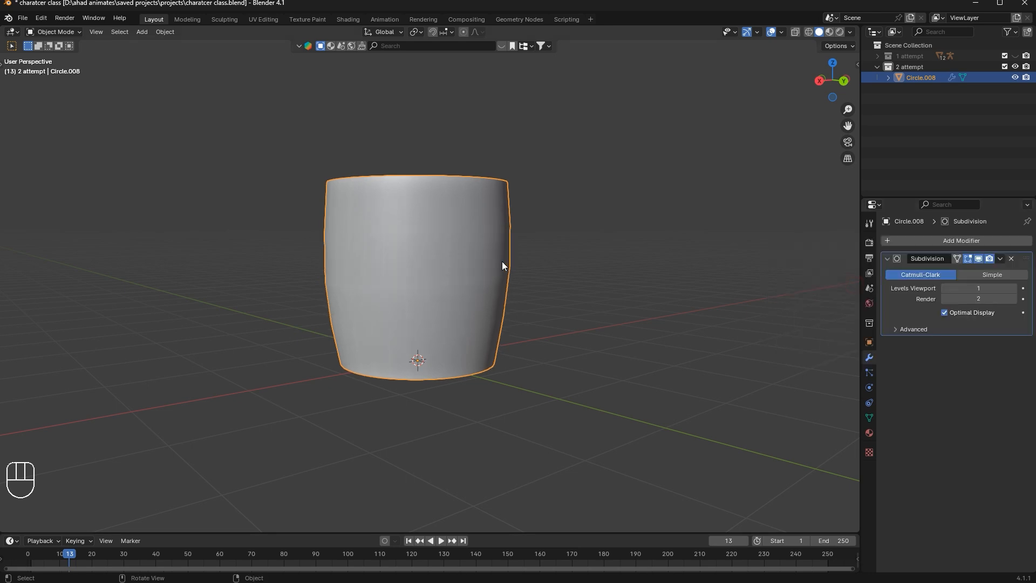
Scale the tilted middle edge loop slightly outward in the back view to make the body bulge more
key(Tab)
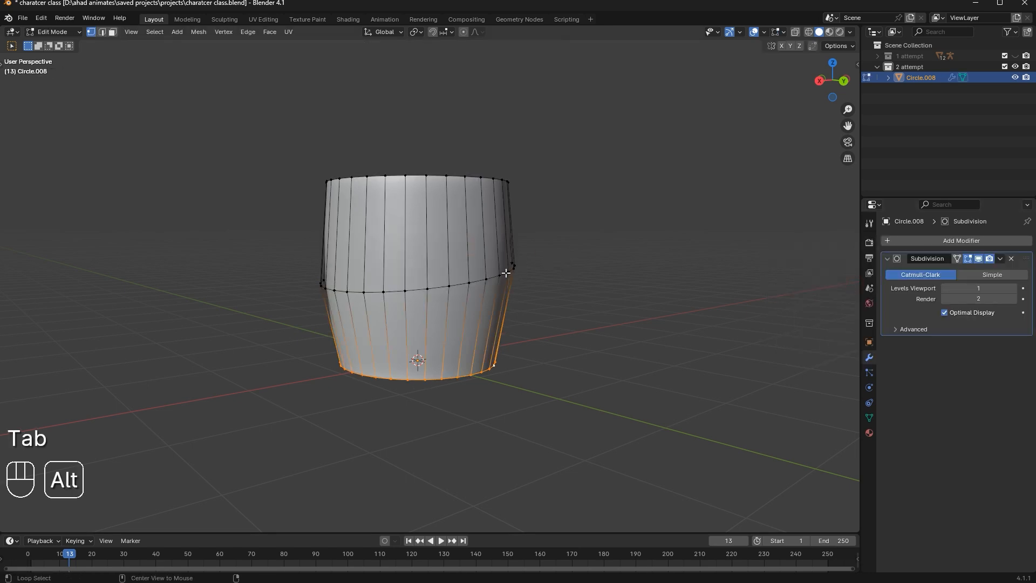
alt+click(502, 274)
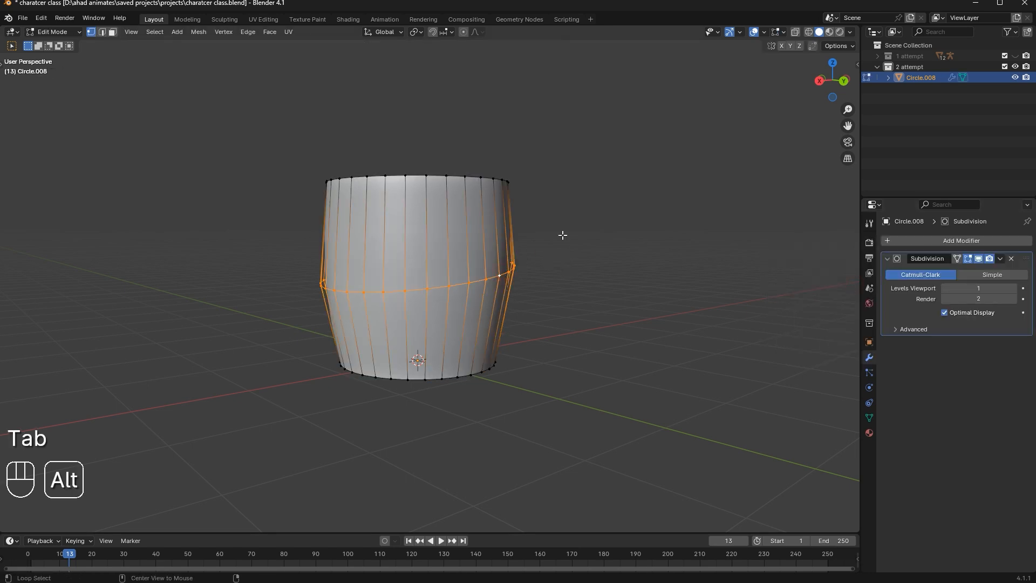
click(849, 82)
key(s)
click(669, 238)
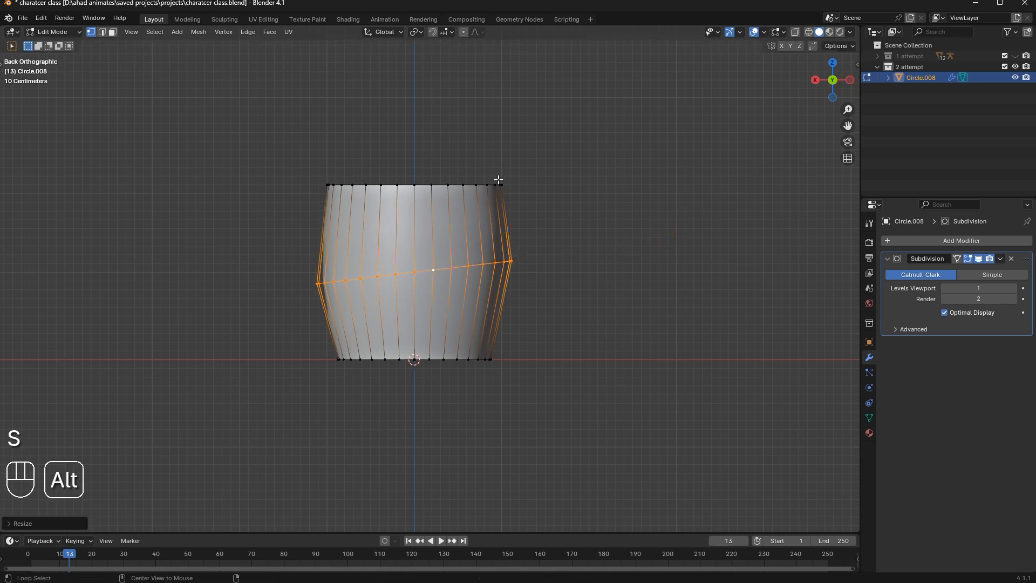
Scale the body's top edge loop inward to narrow the opening, checking the shape in Object Mode and refining it
alt+click(484, 184)
middle_drag(677, 190, 678, 208)
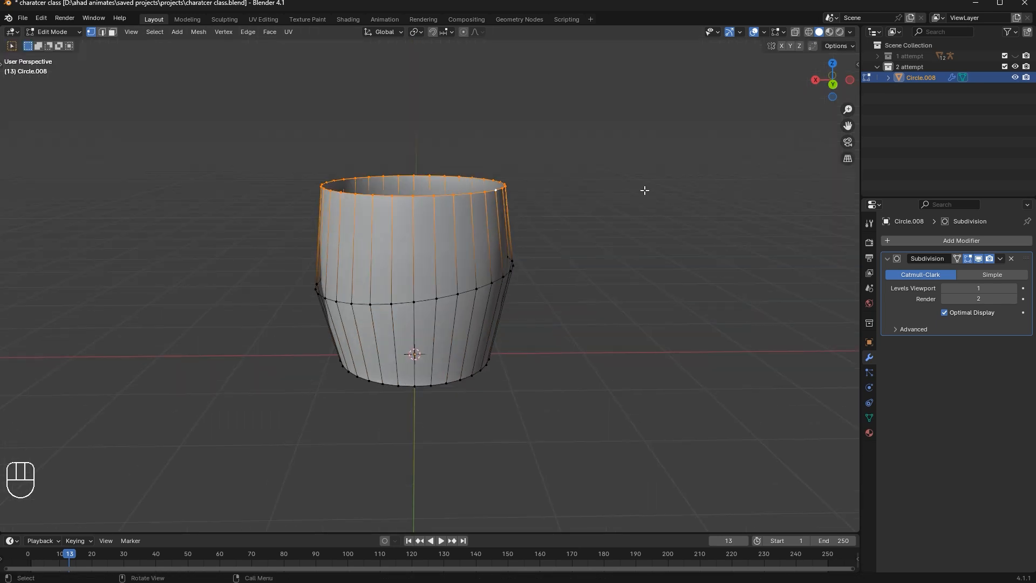
key(s)
click(626, 194)
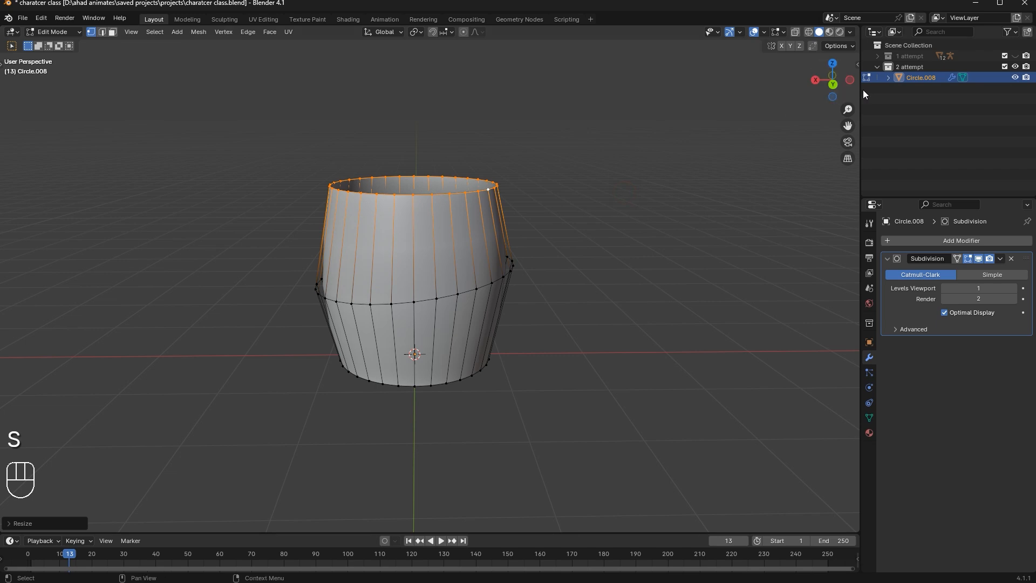
click(836, 86)
key(Tab)
scroll(558, 238, down, 2)
middle_drag(669, 207, 750, 257)
scroll(499, 242, up, 1)
key(Tab)
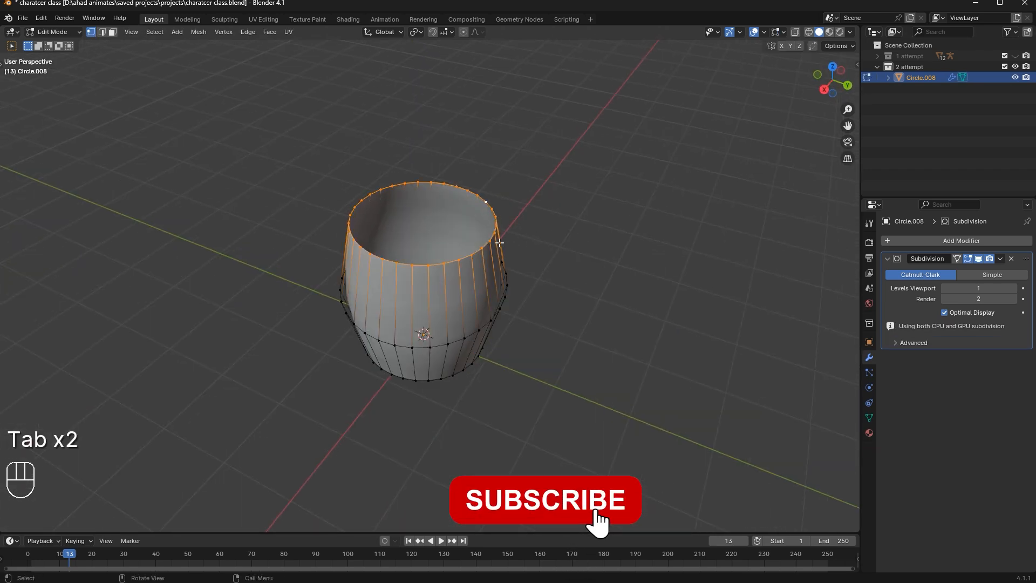
key(s)
click(578, 216)
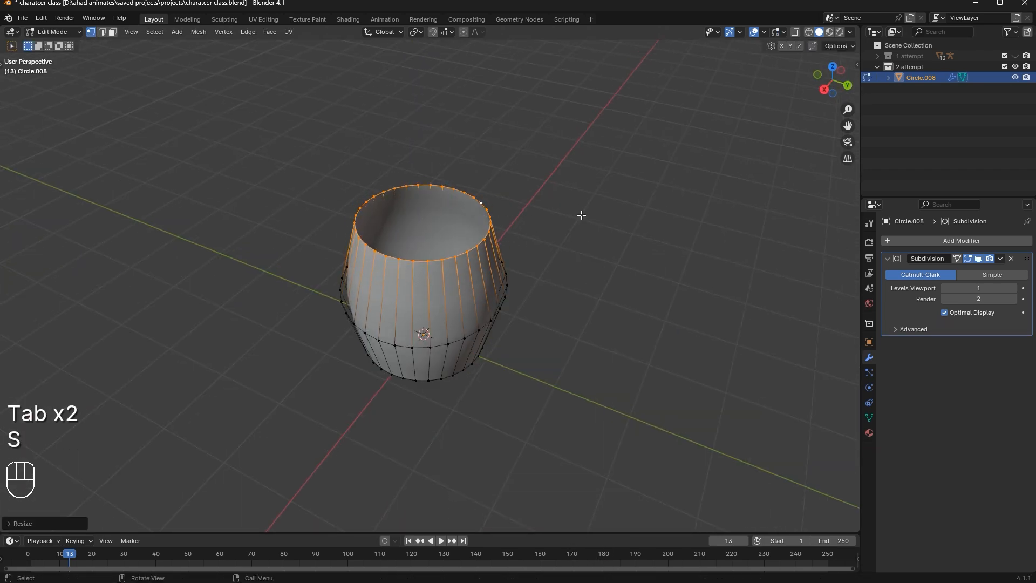
Extrude the top edge loop in place and scale it inward to about 0.84 to form a flat rim
key(e)
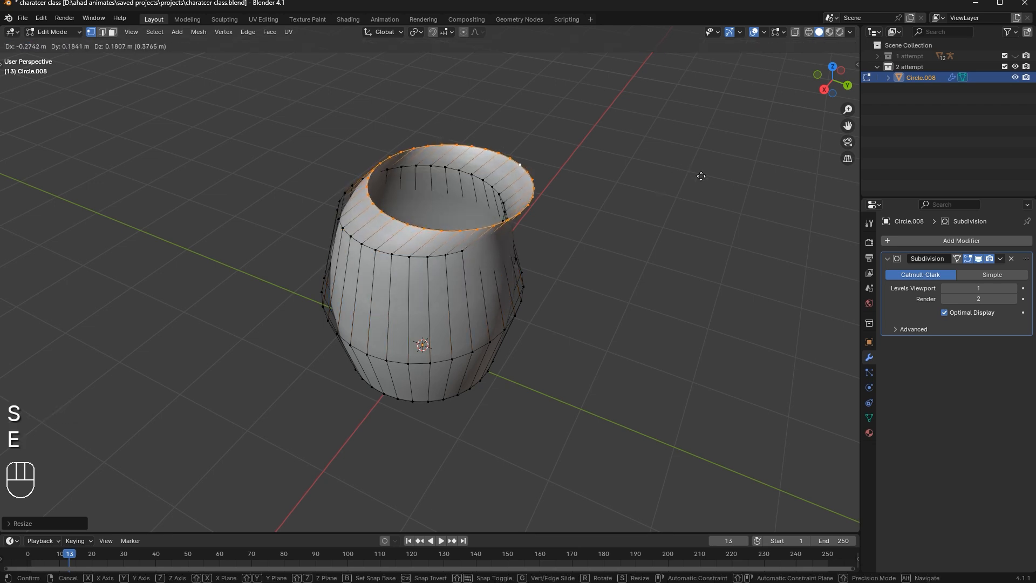
right_click(690, 163)
scroll(717, 153, up, 4)
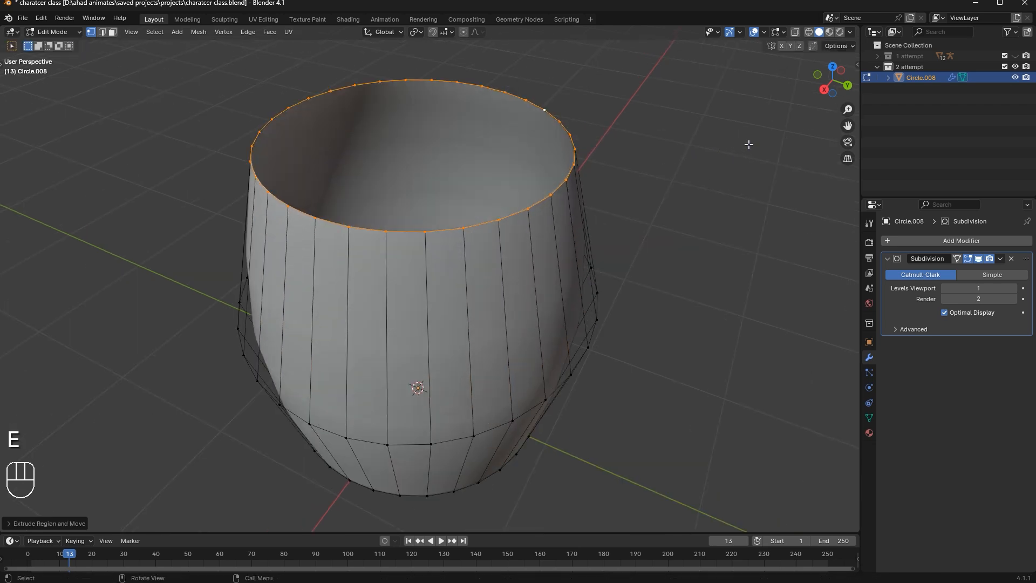
key(s)
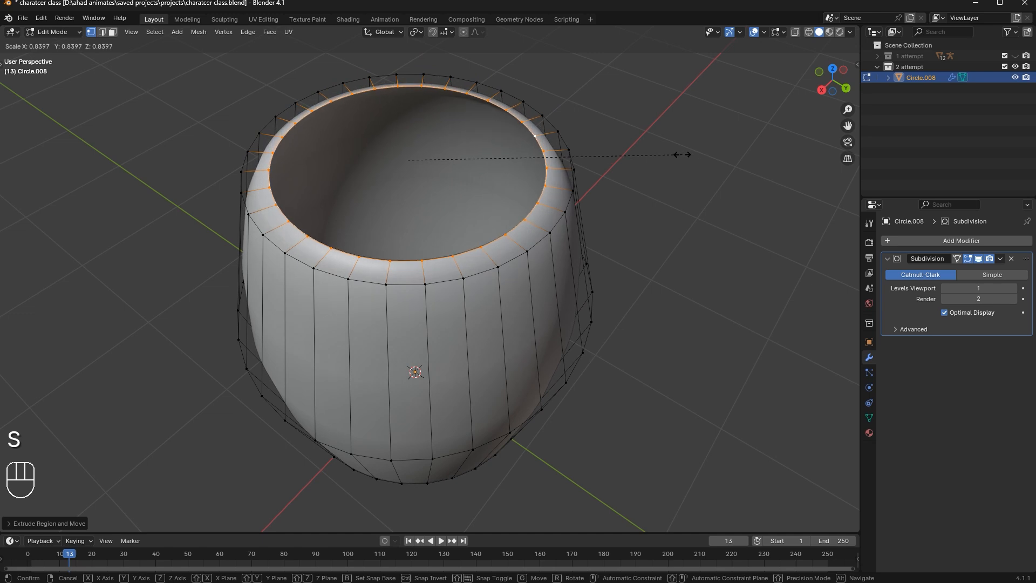
click(682, 156)
Bevel the outer edge loop of the top rim to sharpen its edge and return to Object Mode
alt+click(561, 221)
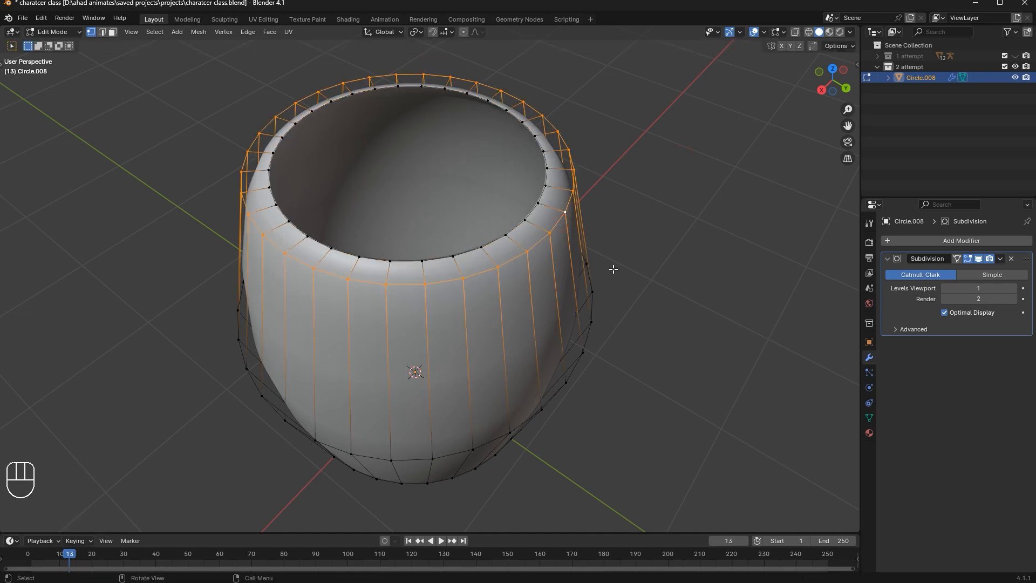
key(n)
key(n)
key(ctrl+b)
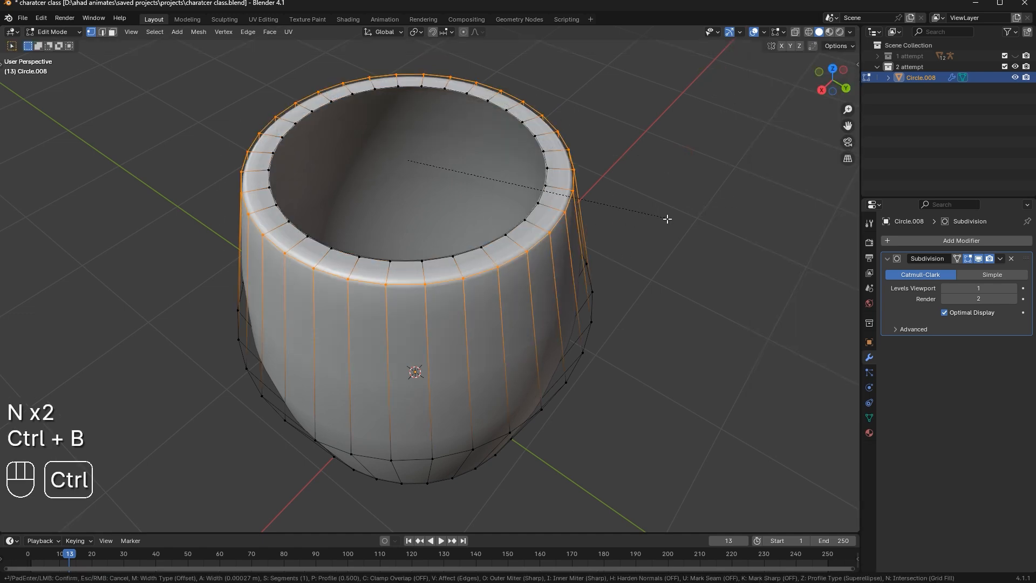
scroll(671, 221, up, 1)
click(670, 221)
key(Tab)
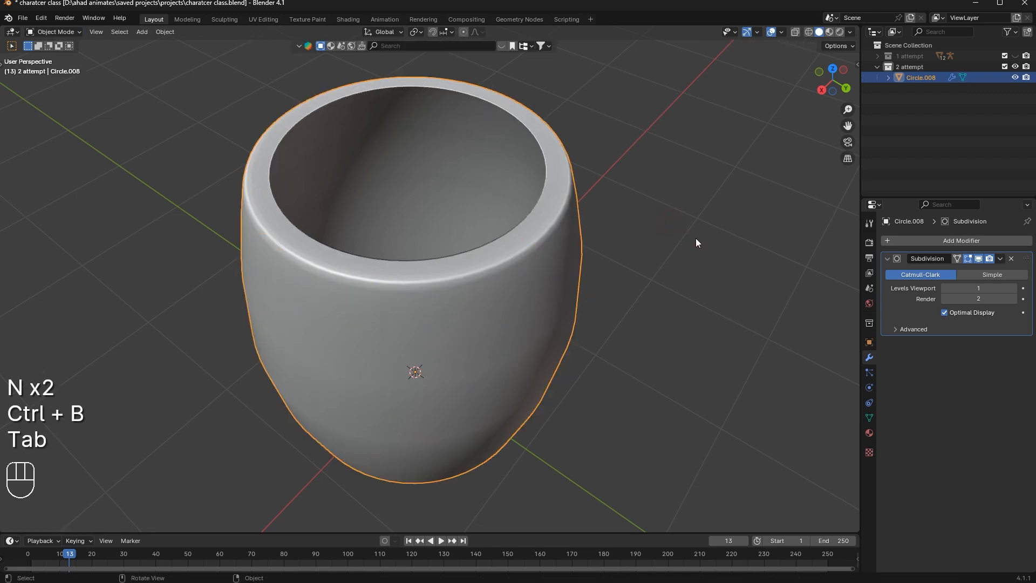
Scale the body's bottom edge loop inward to about 0.96 and raise it slightly along Z
scroll(680, 227, down, 3)
middle_drag(666, 217, 446, 273)
click(446, 274)
key(Tab)
alt+click(455, 301)
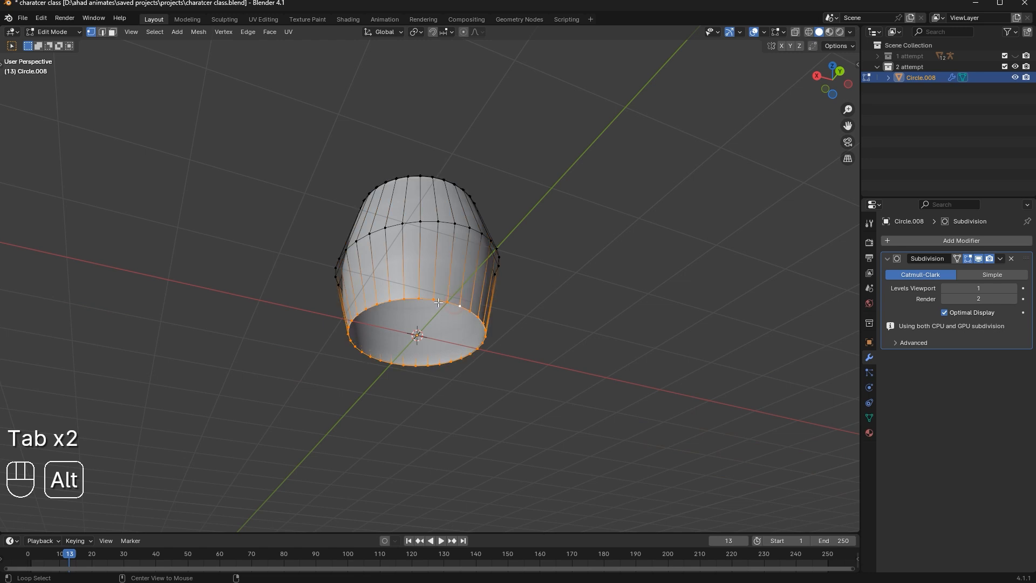
scroll(680, 308, up, 2)
key(s)
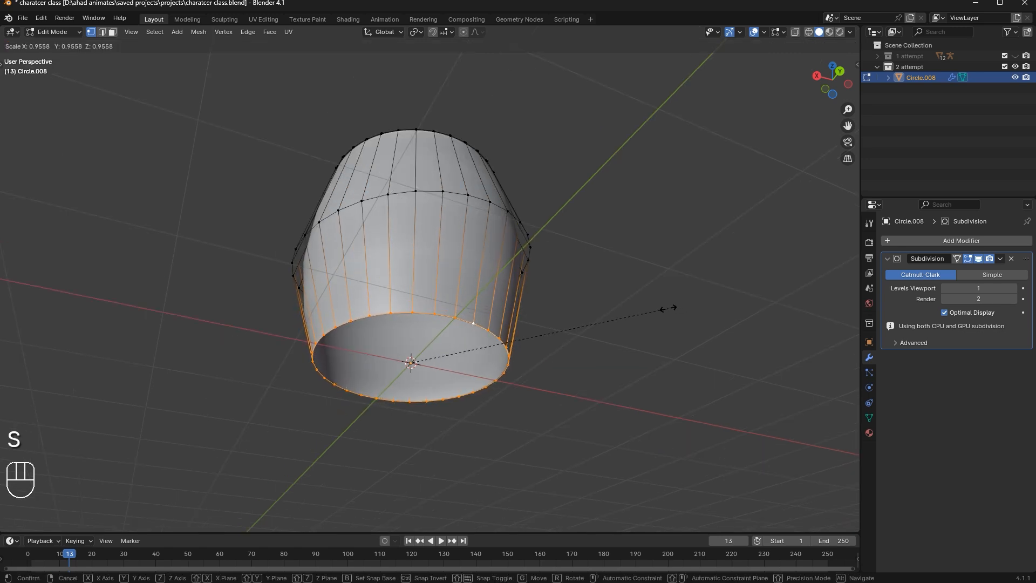
click(670, 307)
key(g)
key(z)
click(662, 292)
Fill the open bottom loop with a face and inset that face by about 0.05 m
key(f)
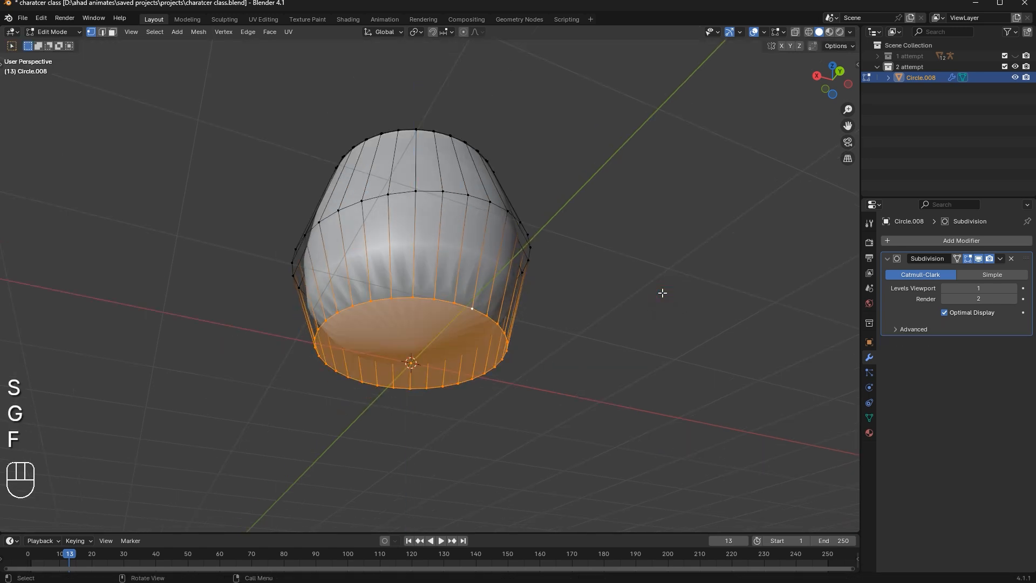
middle_drag(662, 293, 667, 277)
key(i)
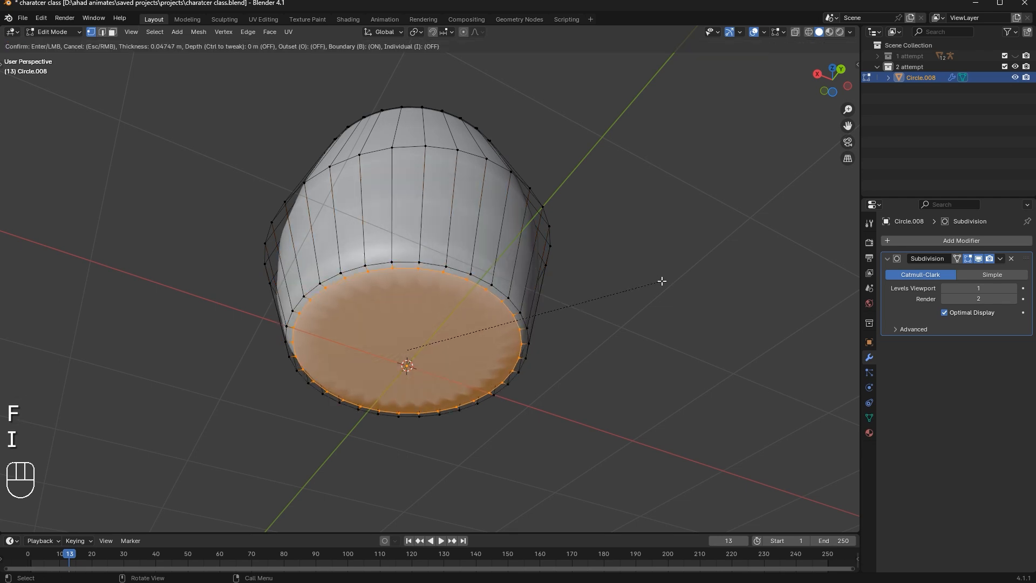
click(662, 281)
Duplicate the body's bottom face in place and separate the copy into its own object
key(shift+d)
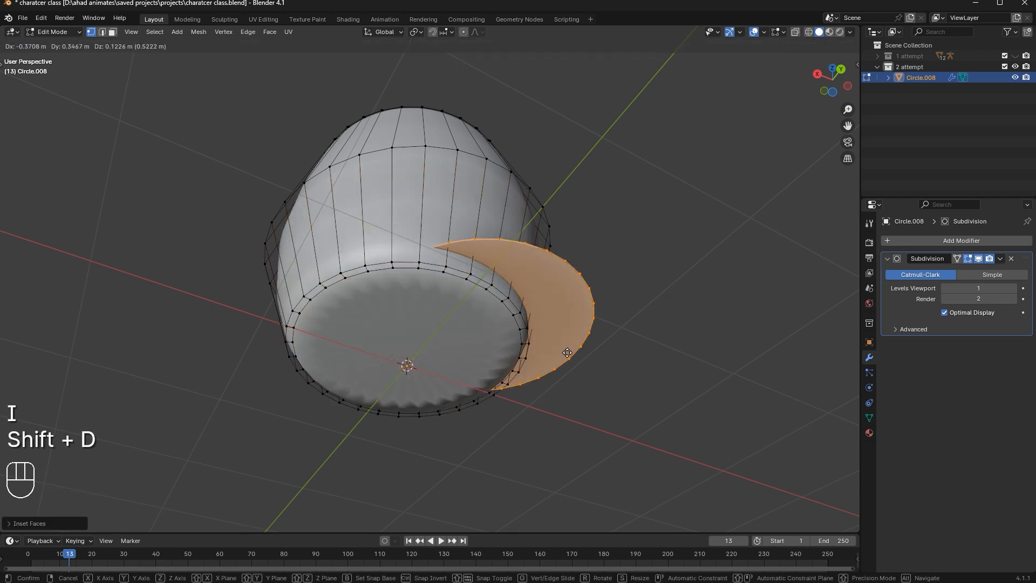
right_click(597, 298)
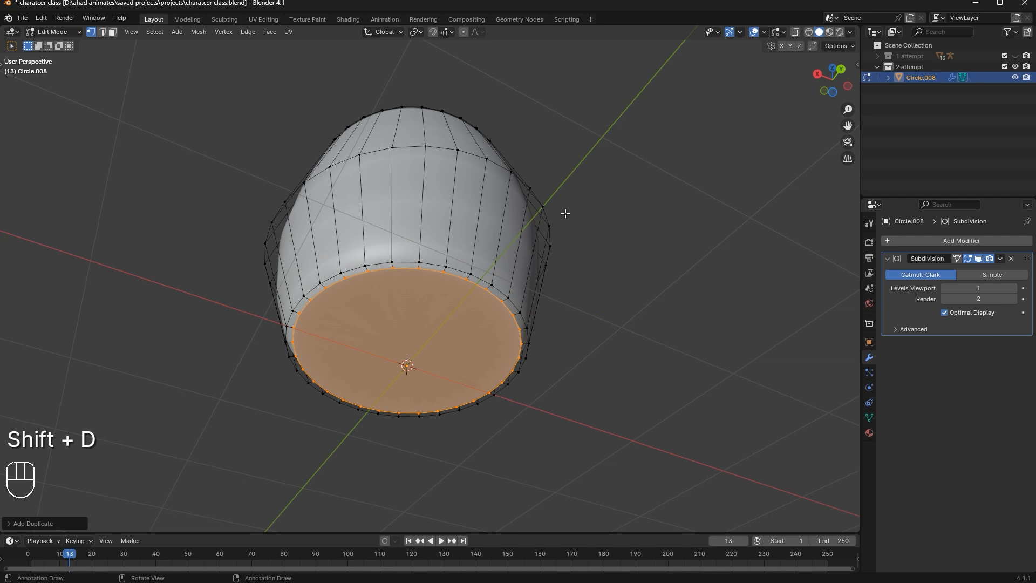
key(p)
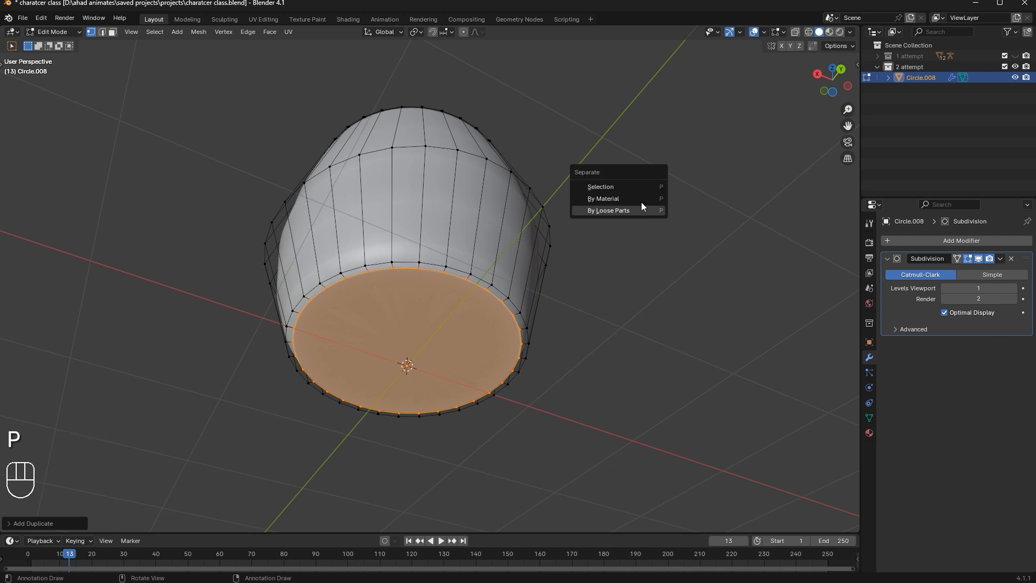
click(616, 186)
key(Tab)
click(448, 329)
key(g)
right_click(483, 304)
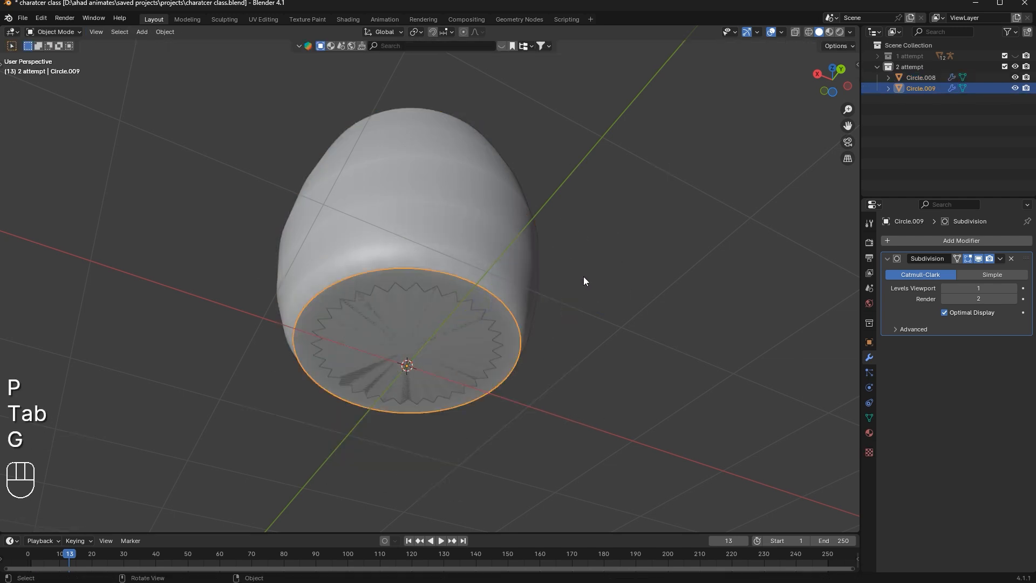
Delete the vertices of the inset bottom face from the body mesh to open its underside
click(503, 282)
key(Tab)
key(2)
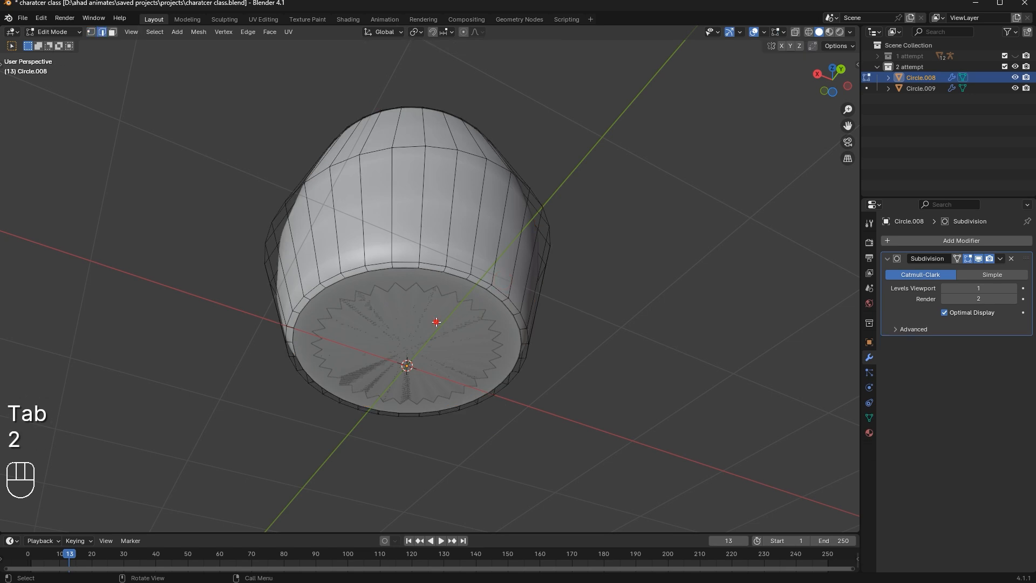
key(Tab)
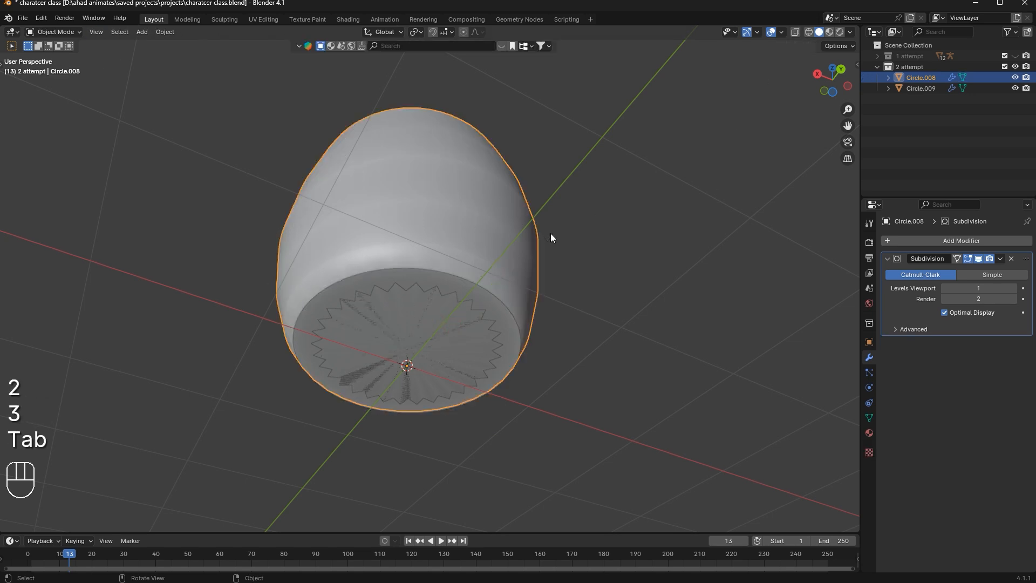
click(798, 34)
key(Tab)
middle_drag(431, 348, 413, 377)
key(1)
alt+click(419, 333)
key(g)
right_click(377, 324)
key(x)
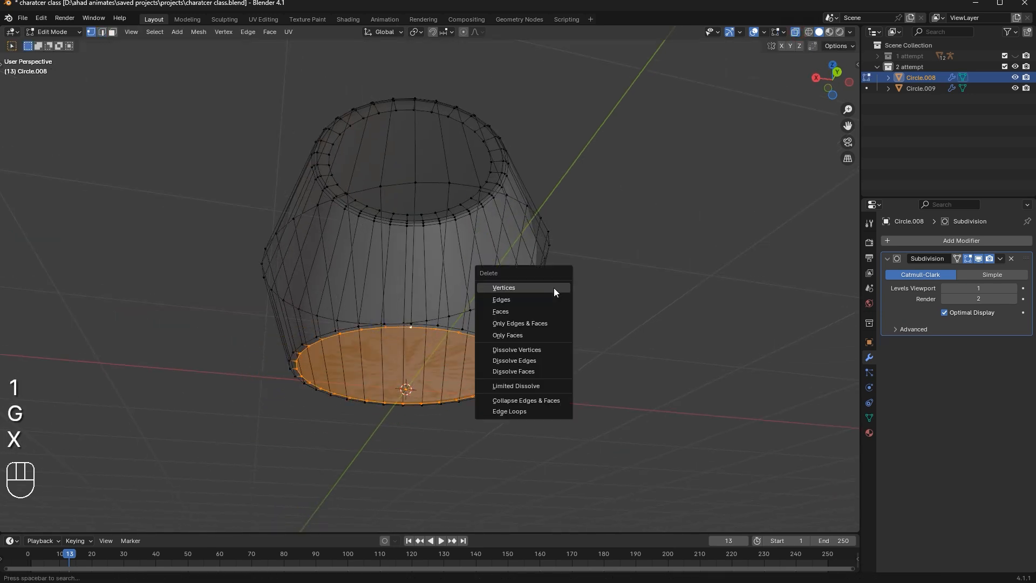
click(553, 287)
key(Tab)
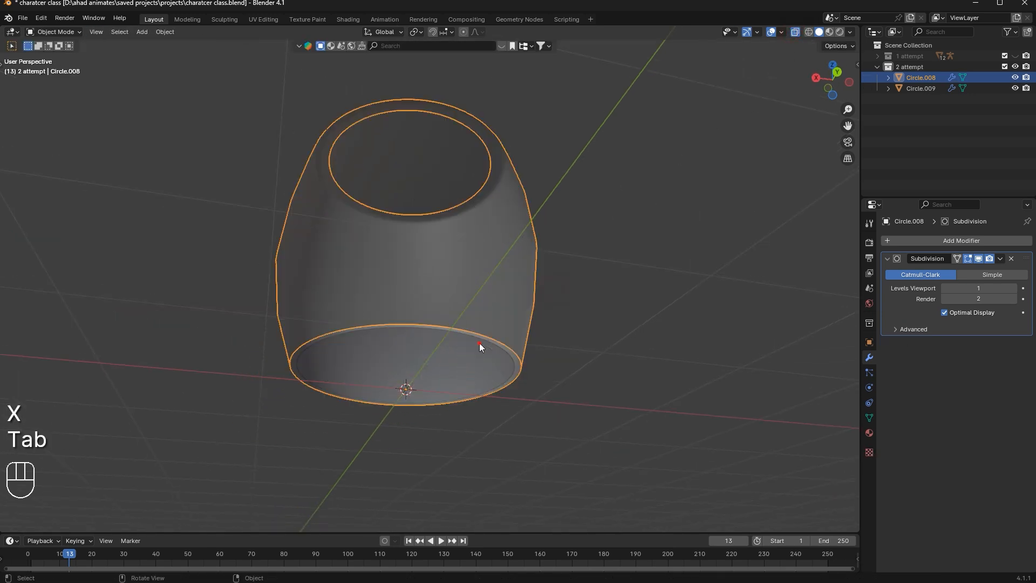
Scale the separated bottom disc up to about 1.065 and set its origin to its own geometry
click(482, 347)
click(798, 33)
middle_drag(475, 366, 583, 266)
key(KP_Decimal)
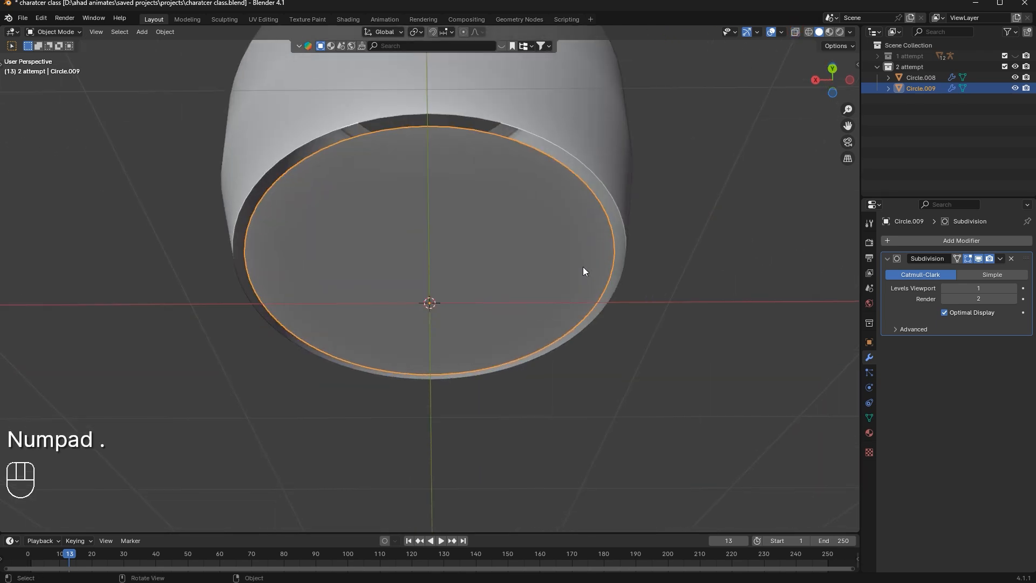
click(831, 93)
key(s)
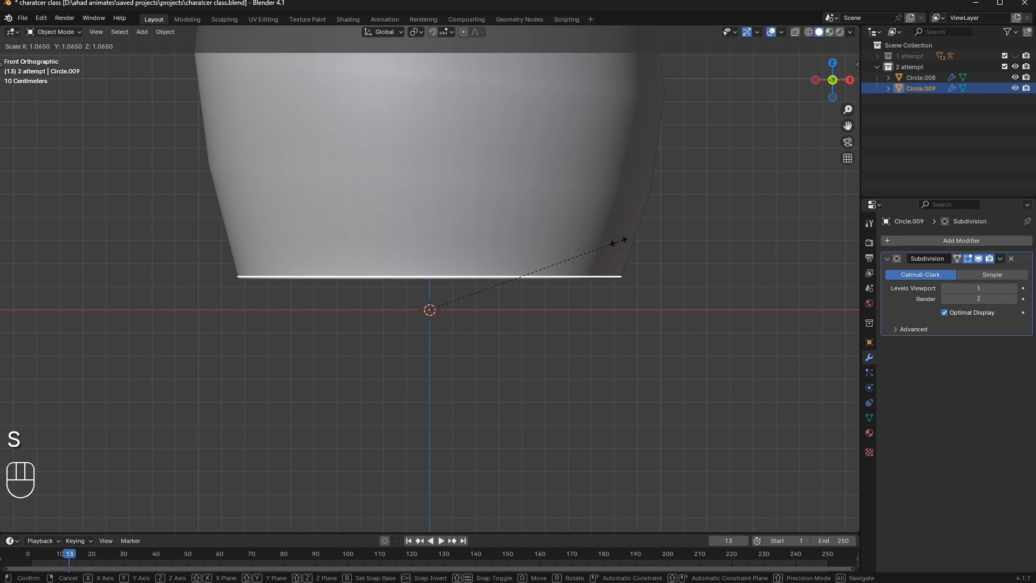
click(619, 240)
right_click(621, 238)
mouse_move(617, 285)
click(723, 297)
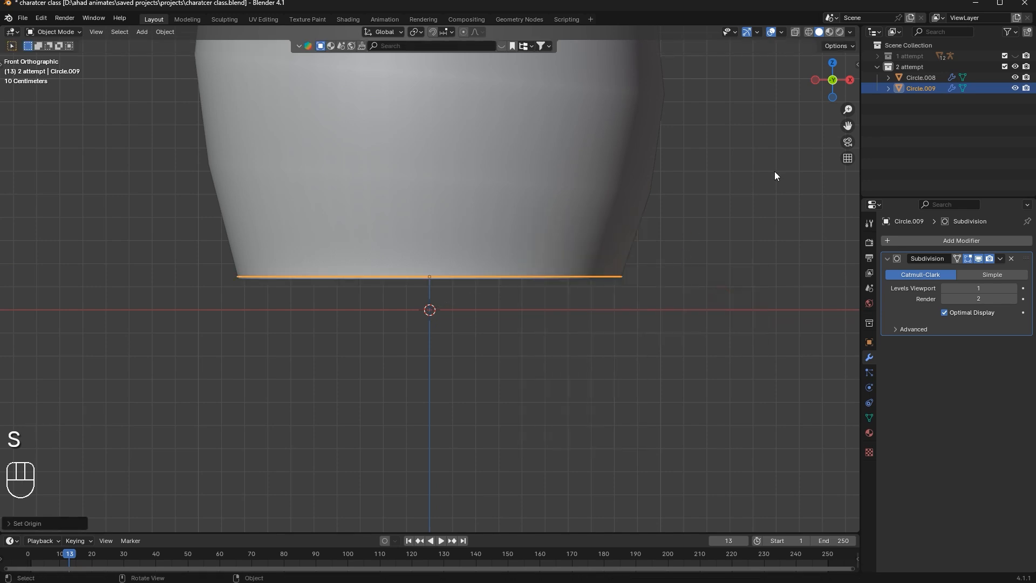
Adjust the bottom disc's height along Z and scale it to about 0.99 to fit the body's lower edge
scroll(755, 183, up, 2)
key(g)
key(z)
click(732, 199)
key(s)
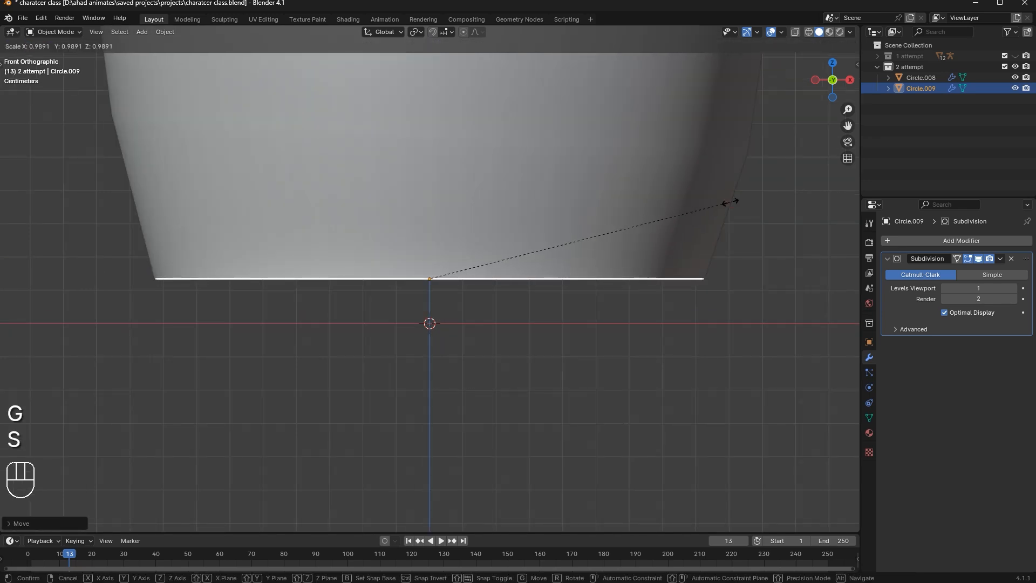
click(732, 202)
middle_drag(728, 212, 583, 197)
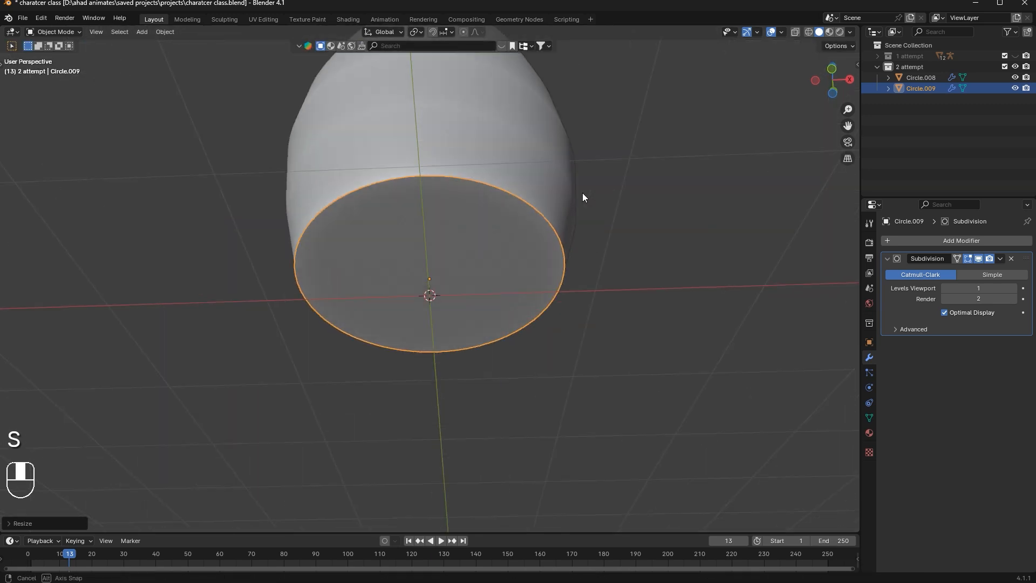
Extrude the whole bottom disc downward by about 0.05 m to give it thickness
key(Tab)
key(a)
key(e)
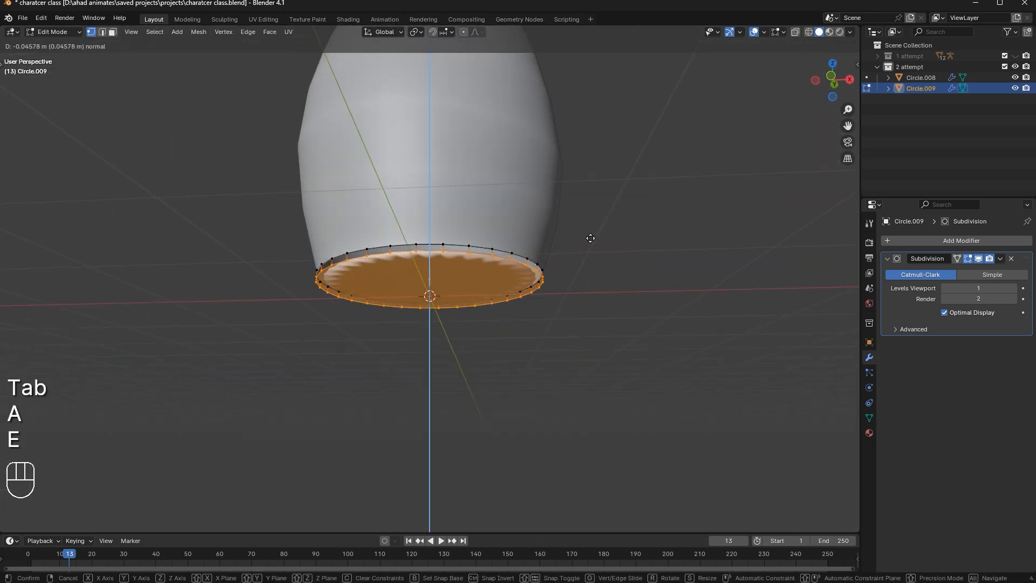
click(589, 236)
scroll(590, 236, up, 3)
Add a loop cut around the base disc's side and bevel it about 0.03 m wide with one segment
key(ctrl+r)
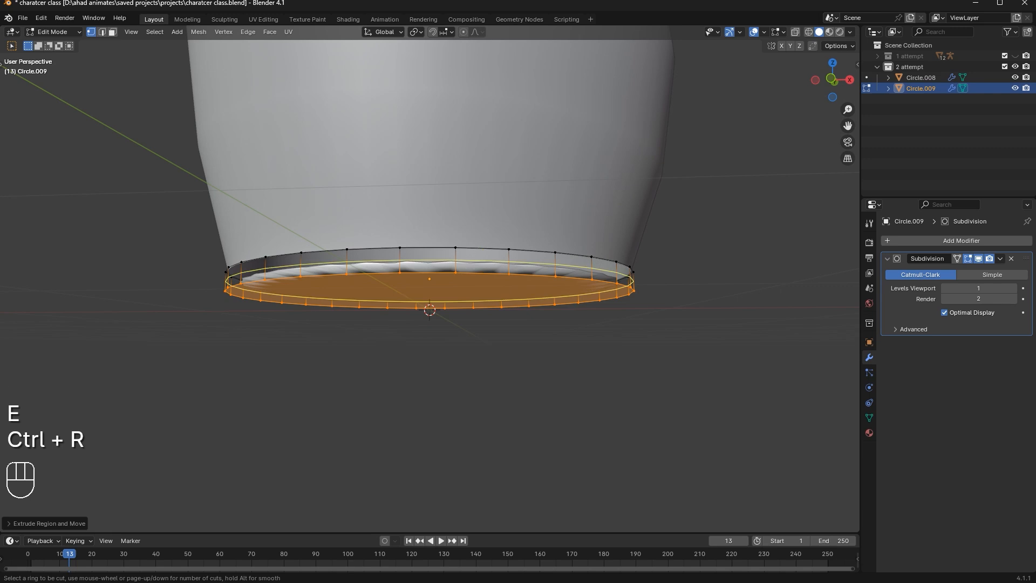
click(480, 264)
scroll(648, 235, up, 2)
key(ctrl+b)
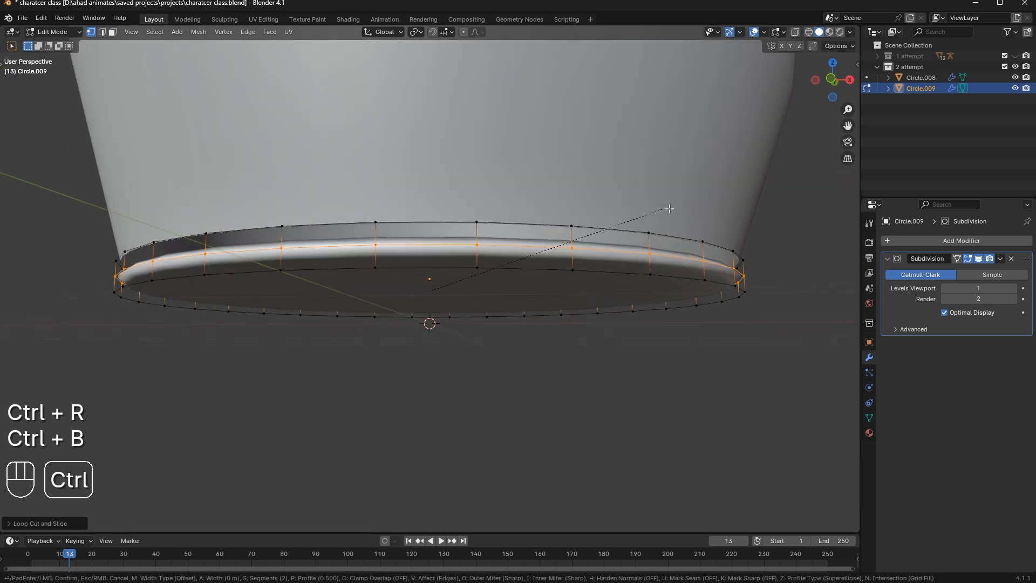
scroll(674, 209, up, 2)
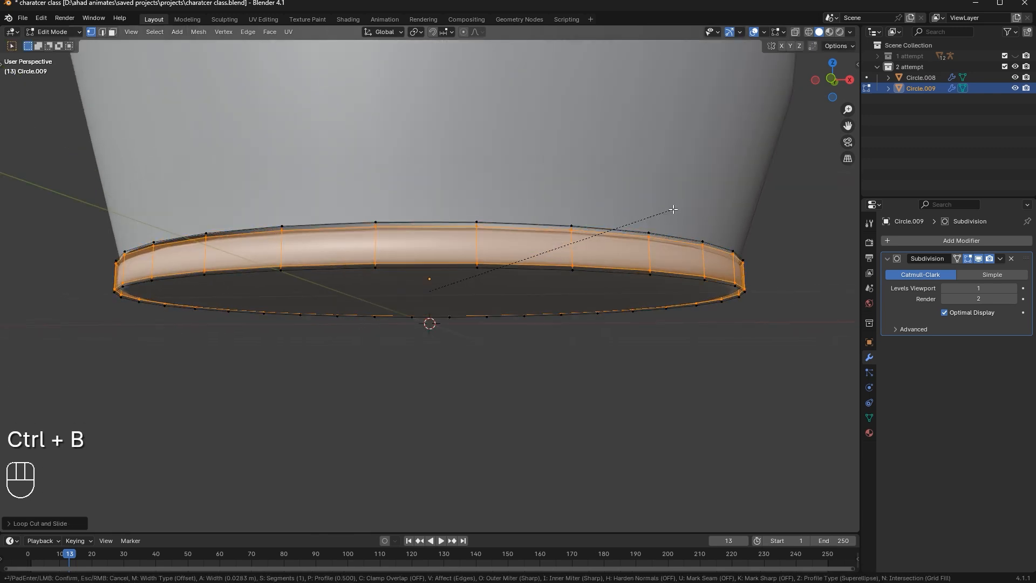
scroll(673, 209, down, 1)
click(674, 209)
right_click(673, 210)
key(Tab)
drag(487, 369, 536, 413)
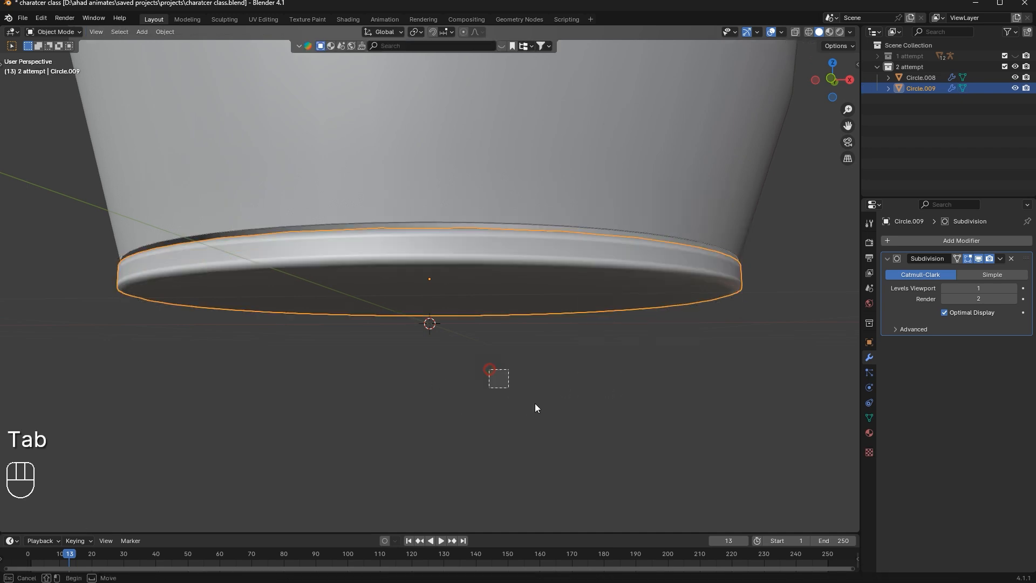
Scale the inner edge loop of the body's top rim outward to narrow the rim
middle_drag(544, 307, 581, 325)
scroll(580, 325, down, 3)
scroll(561, 320, up, 1)
scroll(545, 329, down, 5)
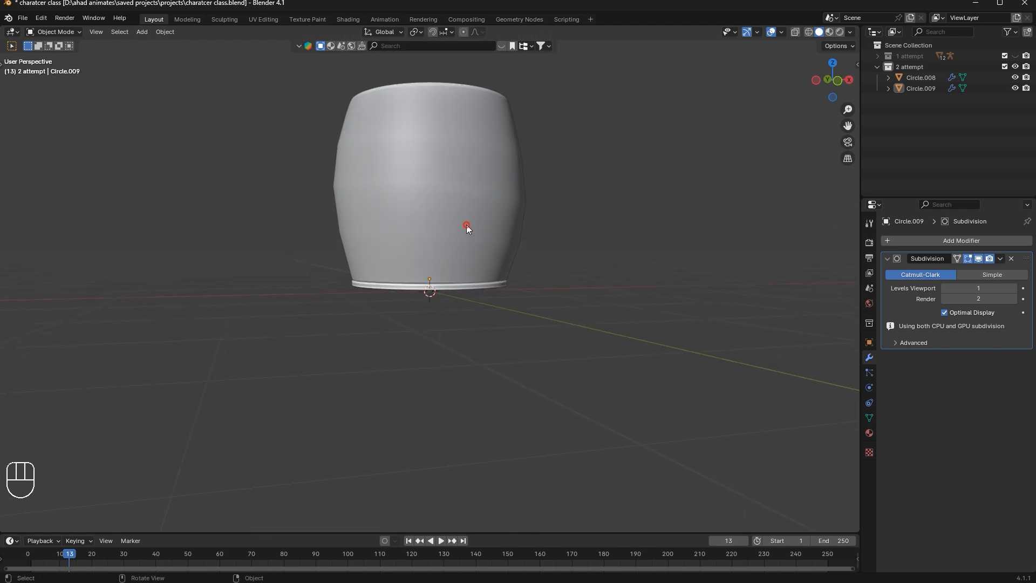
click(470, 226)
middle_drag(704, 253, 516, 249)
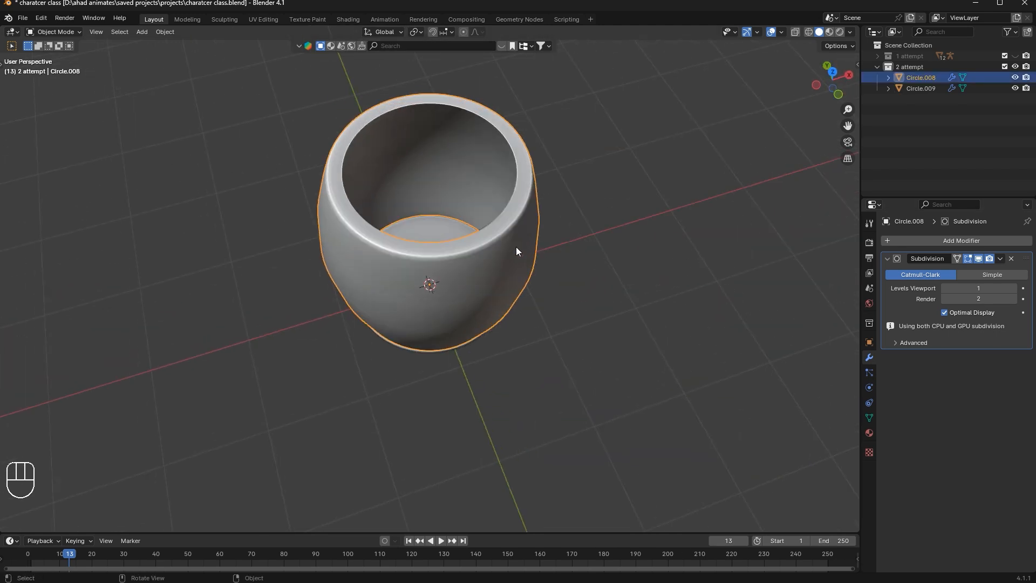
key(Tab)
alt+click(517, 186)
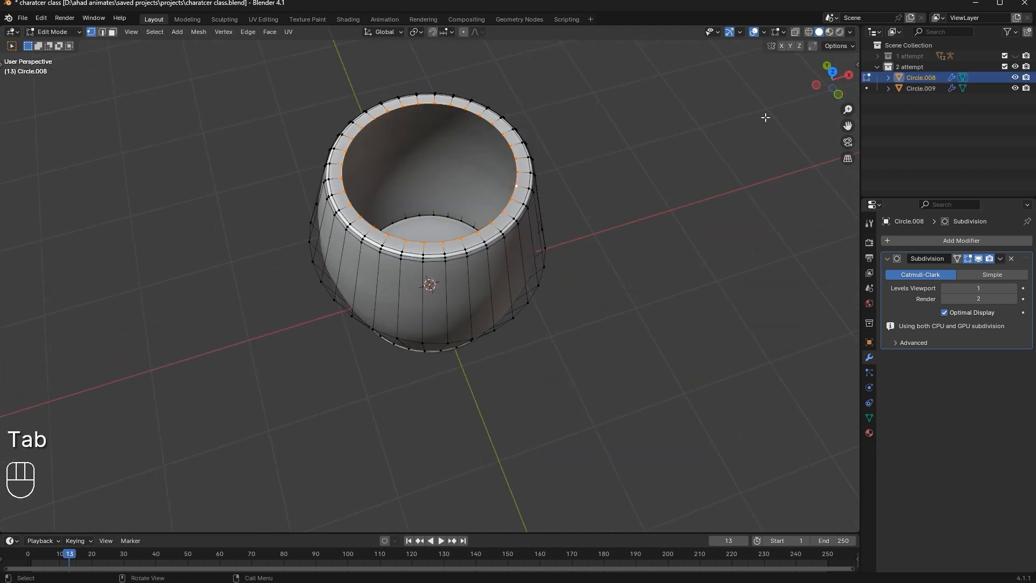
key(s)
click(654, 193)
key(Tab)
Snap the 3D cursor to the centre of the selected inner rim loop
shift+middle_drag(551, 199, 720, 220)
key(Tab)
key(shift+s)
click(723, 280)
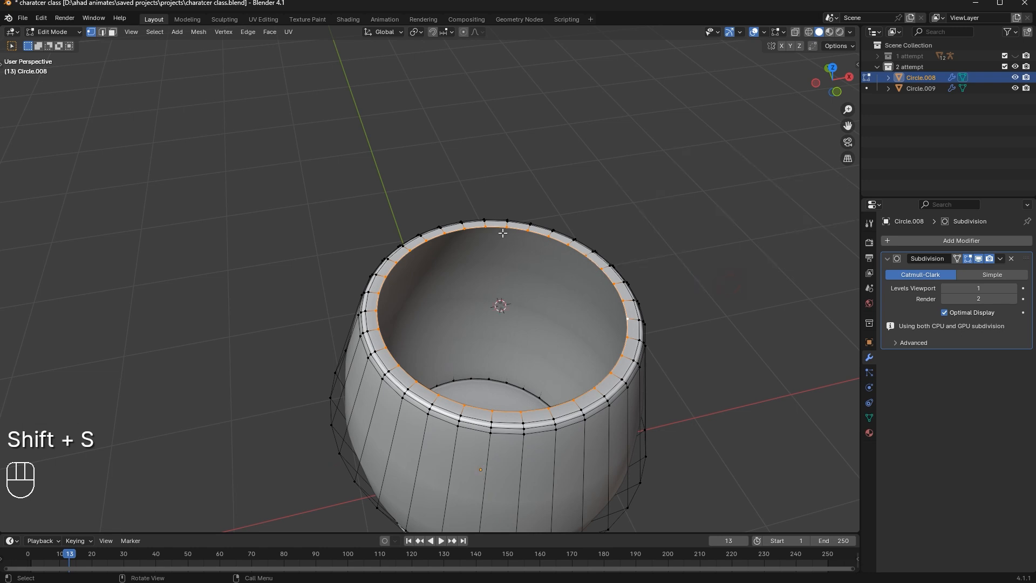
key(Tab)
middle_drag(698, 297, 679, 296)
key(shift+a)
mouse_move(532, 215)
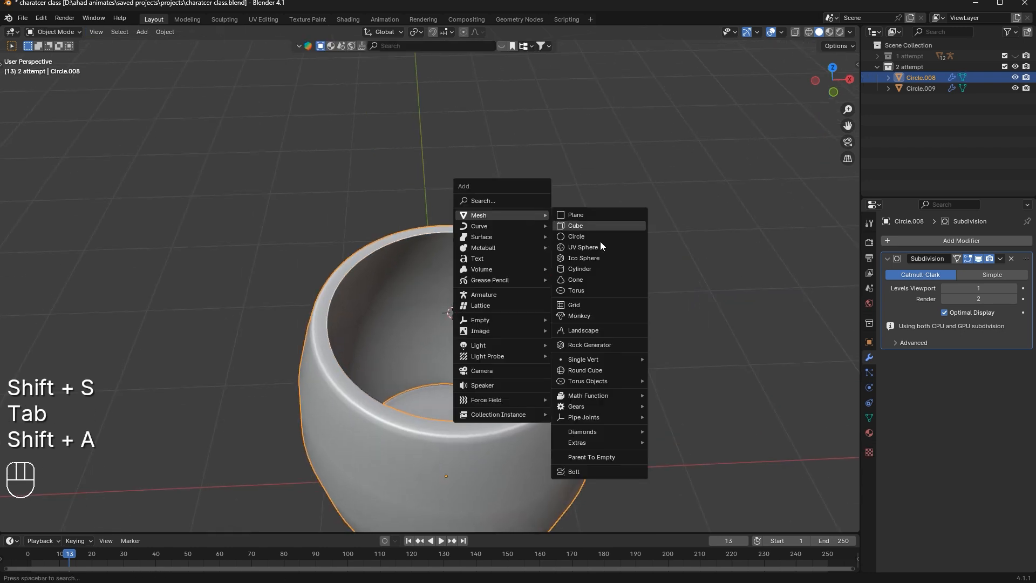
Duplicate the inner rim loop in place and separate it from the body as a new object
key(Tab)
key(shift+d)
right_click(669, 241)
key(p)
click(669, 241)
key(Tab)
Extrude the separated rim loop upward along Z by about 0.06 m to form a collar wall
scroll(578, 319, up, 5)
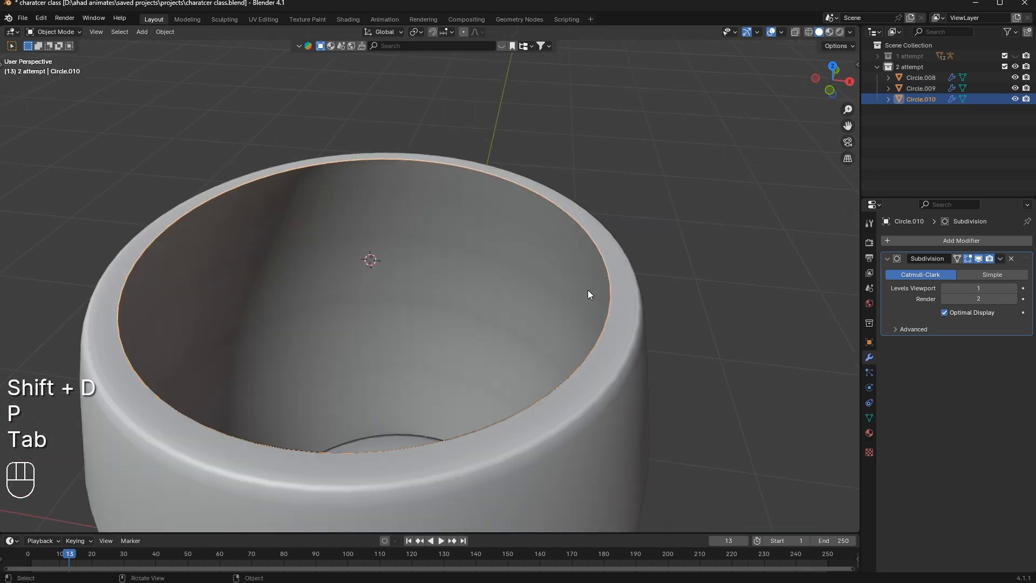
middle_drag(588, 290, 597, 288)
key(Tab)
key(a)
key(e)
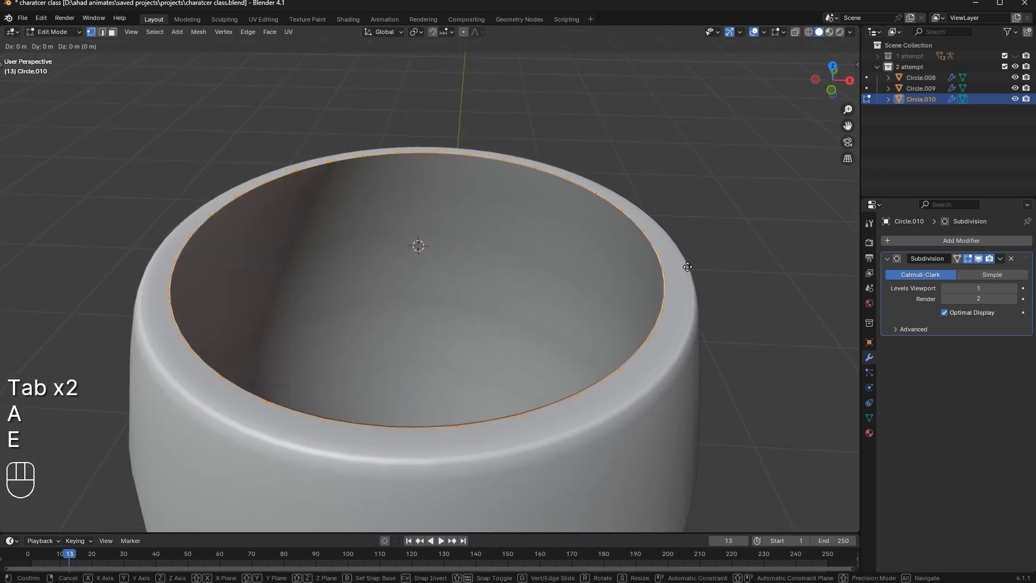
key(g)
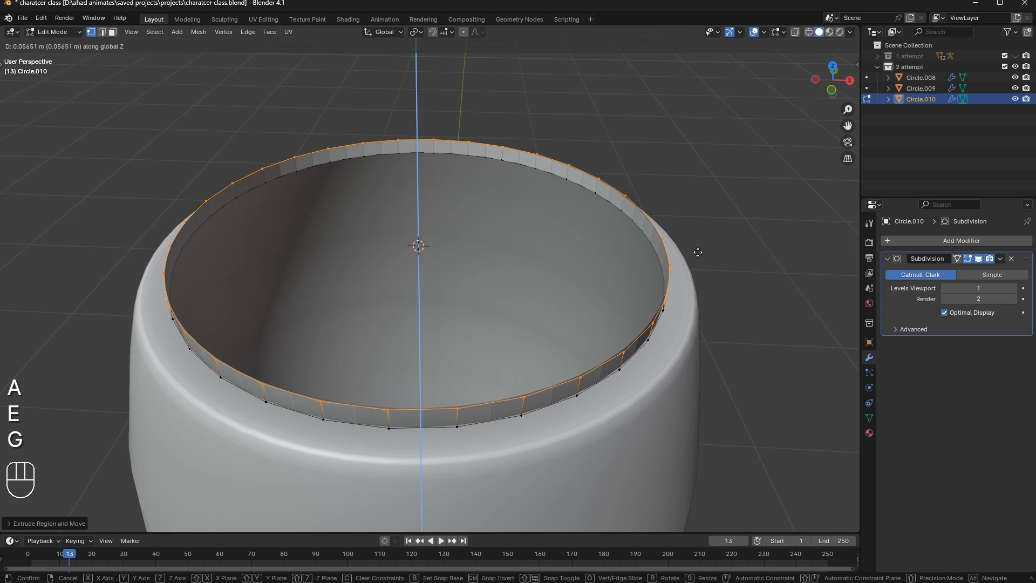
click(698, 252)
Extrude the collar's top loop inward by scaling, and extrude the resulting inner loop downward along Z
key(e)
key(s)
click(677, 254)
key(g)
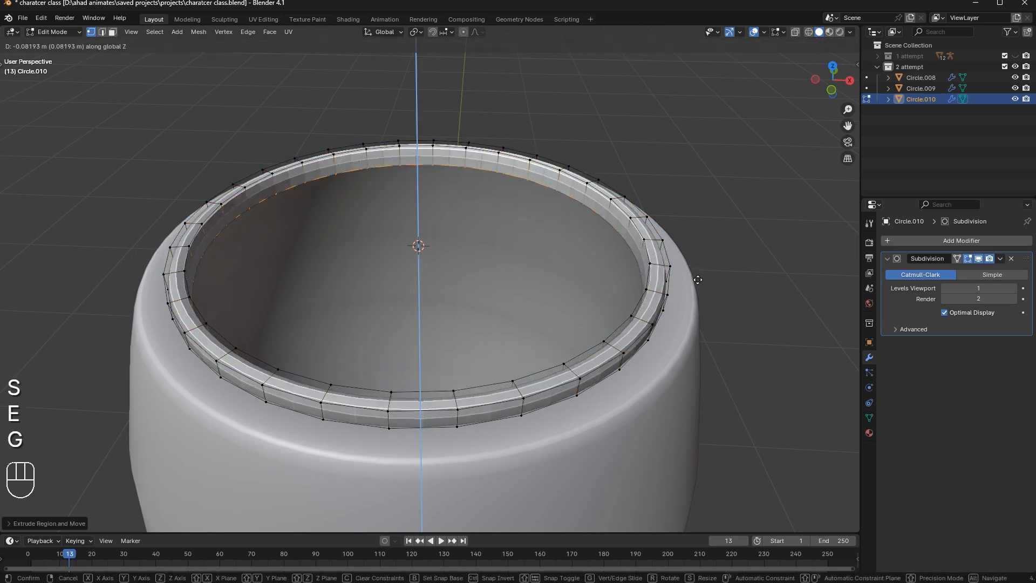
click(674, 268)
Bevel the inner and outer top edge loops of the collar and shade the collar smooth
scroll(672, 270, up, 2)
middle_drag(673, 270, 664, 265)
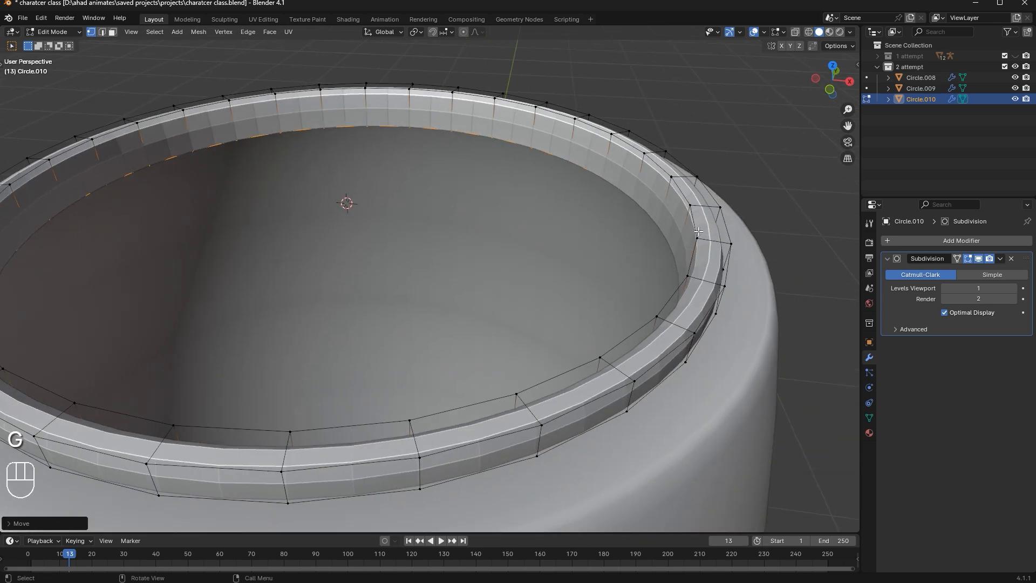
alt+click(698, 232)
alt+shift+click(699, 234)
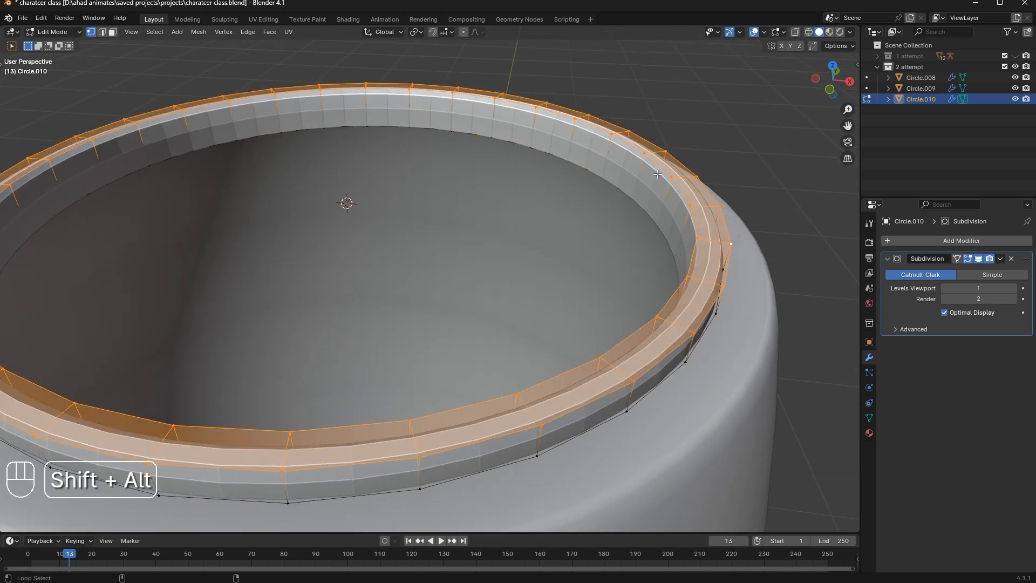
key(2)
alt+click(696, 230)
alt+shift+click(696, 232)
key(ctrl+b)
click(785, 216)
key(Tab)
right_click(755, 214)
click(718, 168)
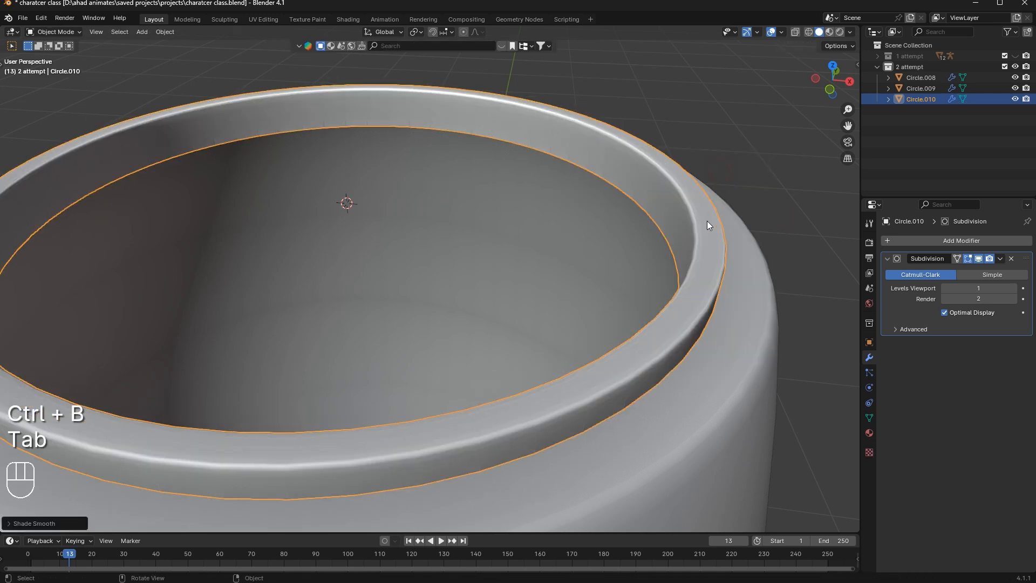
click(850, 81)
key(g)
key(z)
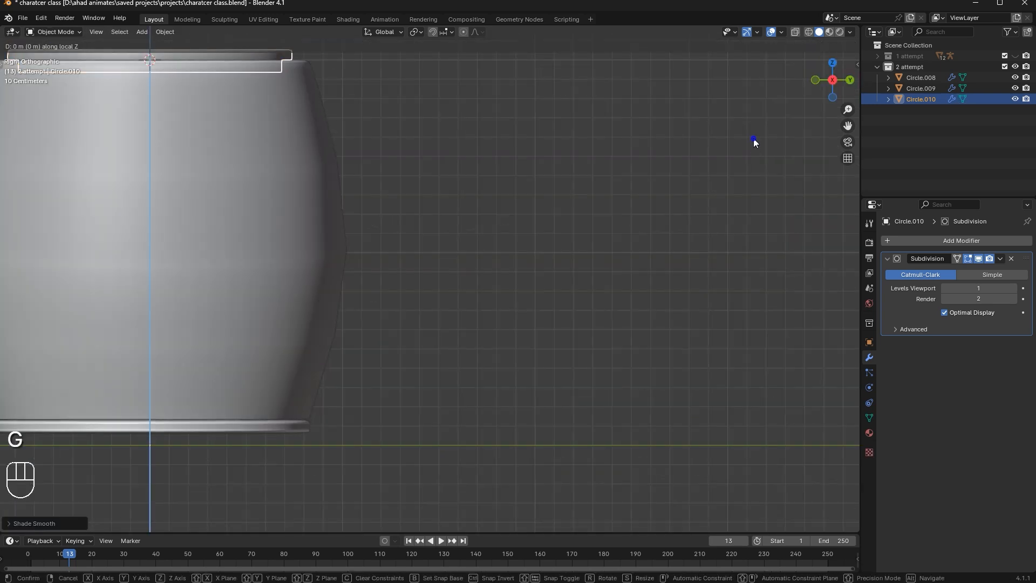
right_click(753, 138)
key(KP_Decimal)
key(g)
key(Tab)
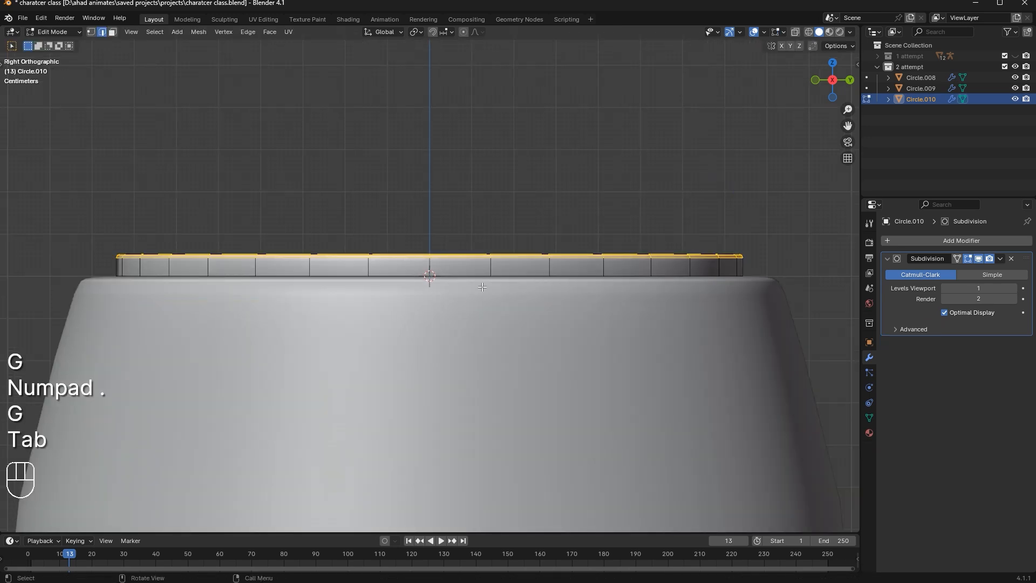
key(1)
key(g)
key(Tab)
Save the Blender file
middle_drag(515, 154, 660, 259)
key(ctrl+s)
scroll(659, 291, down, 5)
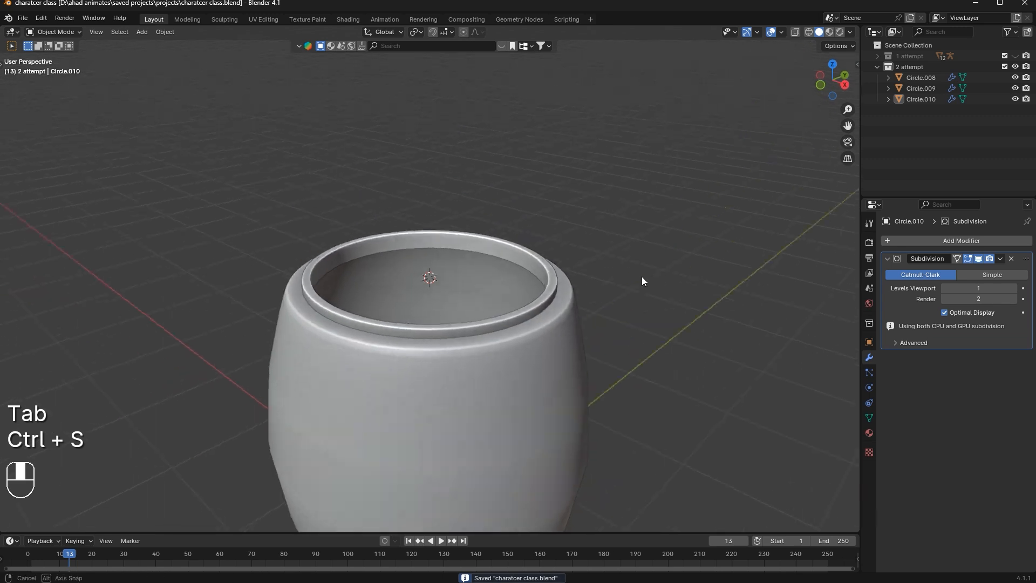
Extrude the body's inner rim loop and move it down along Z by about 0.09 m inside the collar
middle_drag(710, 303, 377, 292)
click(376, 292)
scroll(377, 292, up, 4)
key(Tab)
alt+click(318, 354)
key(e)
right_click(560, 242)
key(g)
key(z)
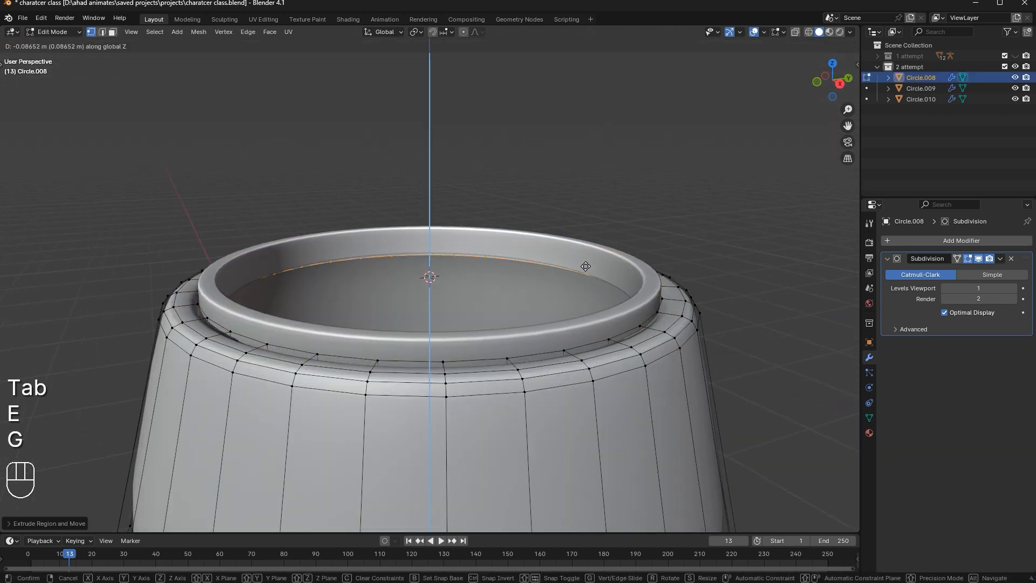
click(584, 265)
scroll(188, 368, up, 1)
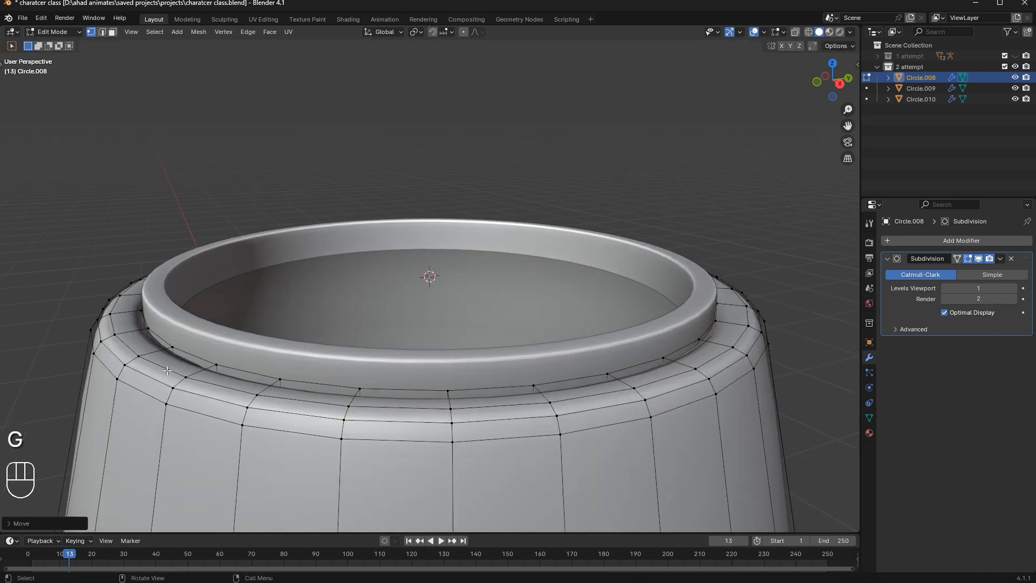
Add an edge loop around the body close to its inner rim beneath the collar
key(ctrl+r)
click(156, 358)
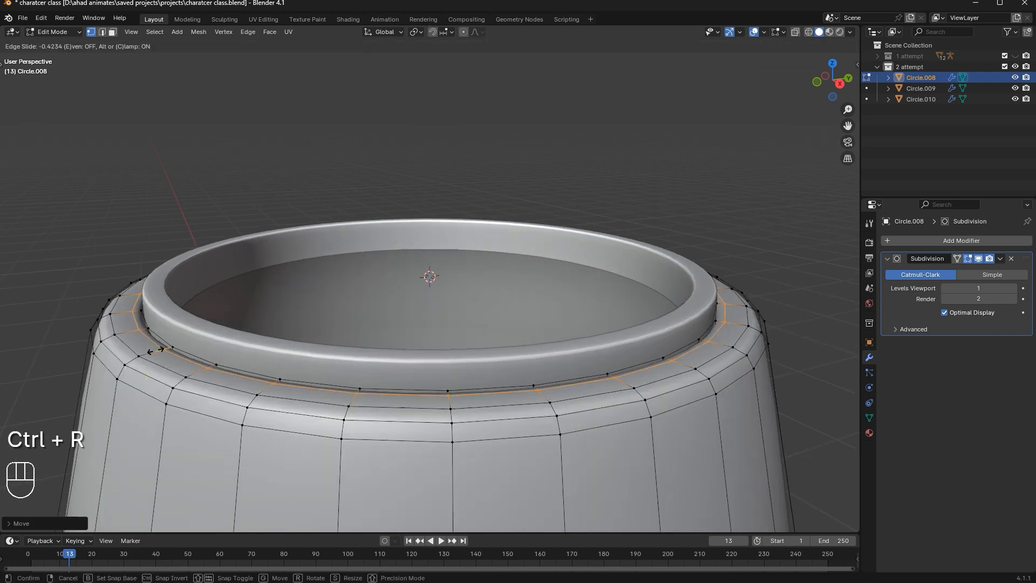
click(125, 144)
key(Tab)
scroll(701, 295, up, 4)
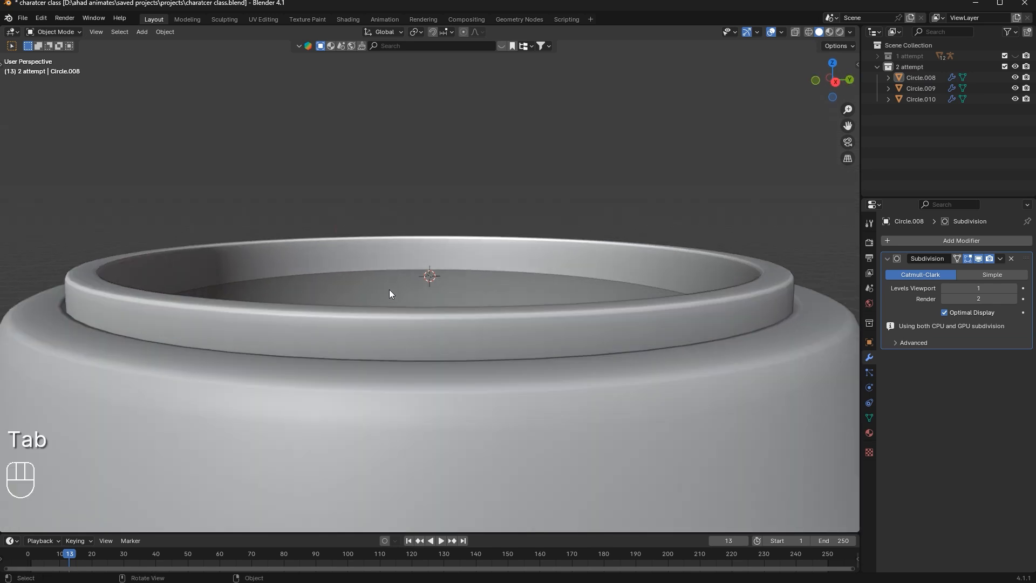
scroll(346, 229, down, 7)
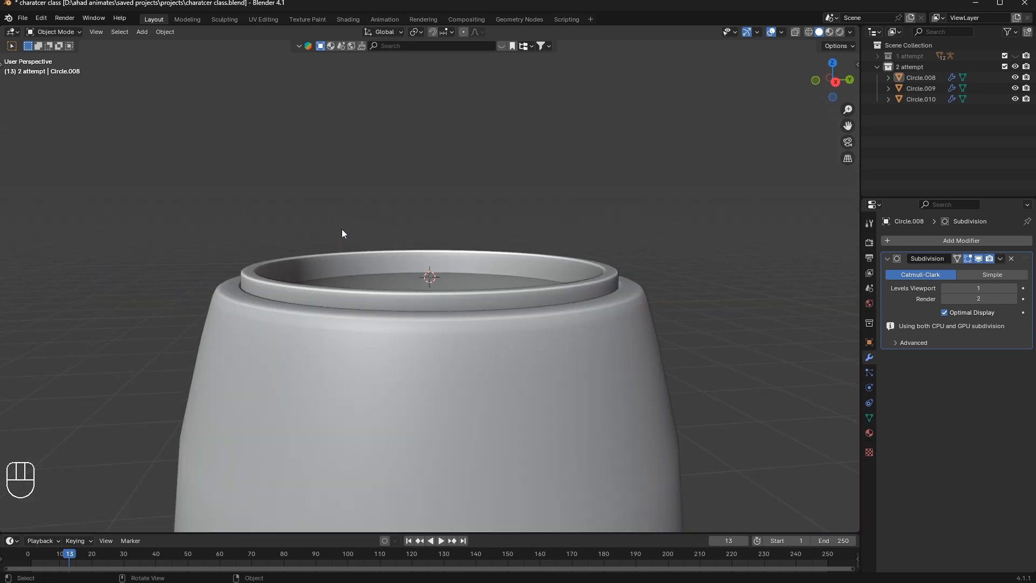
middle_drag(337, 228, 441, 364)
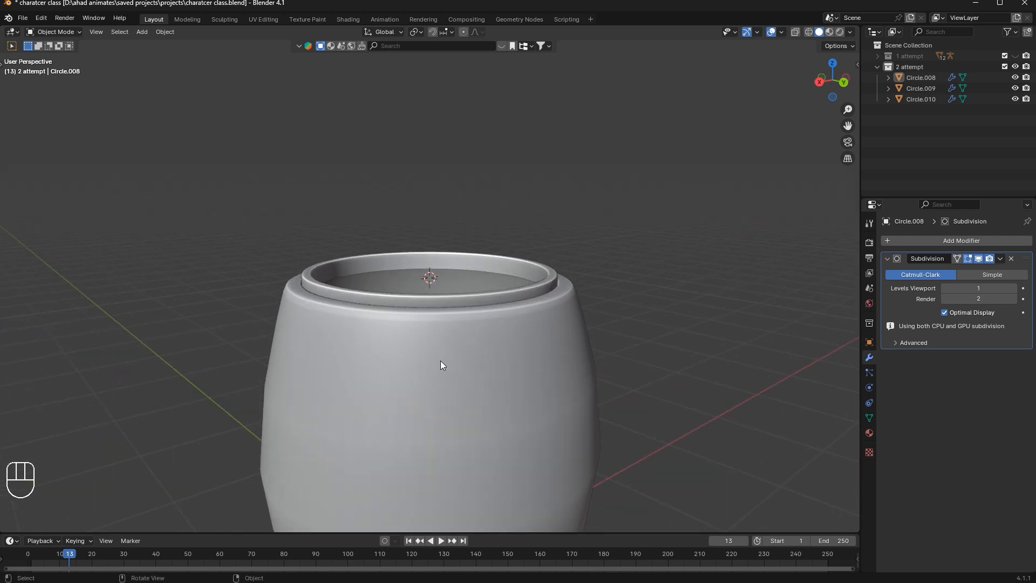
Set the barrel body's viewport subdivision level to 2
click(542, 384)
scroll(543, 384, down, 2)
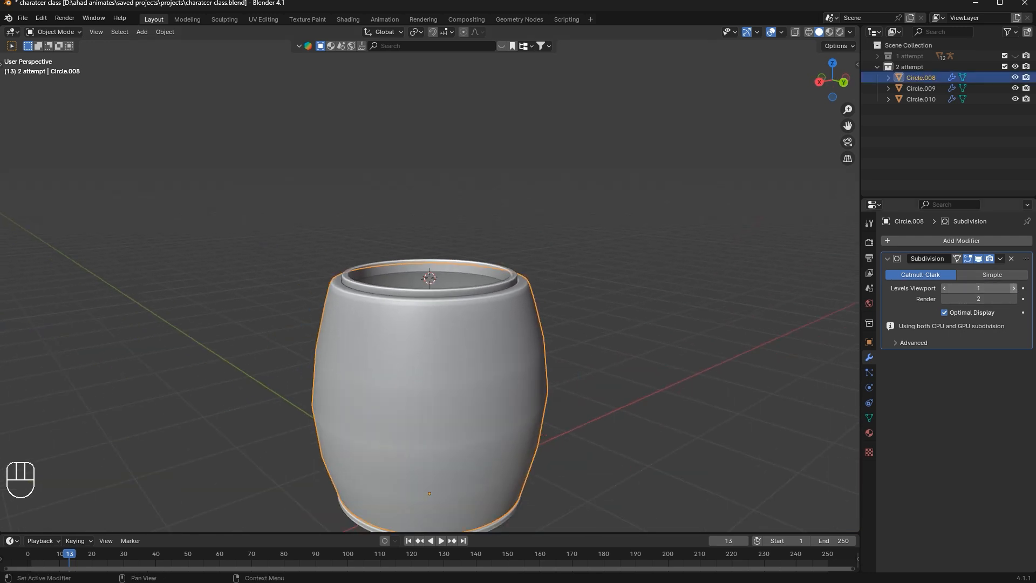
click(587, 231)
Add a UV sphere at the neck and scale it down to fit within the collar's opening
scroll(474, 279, up, 3)
key(shift+a)
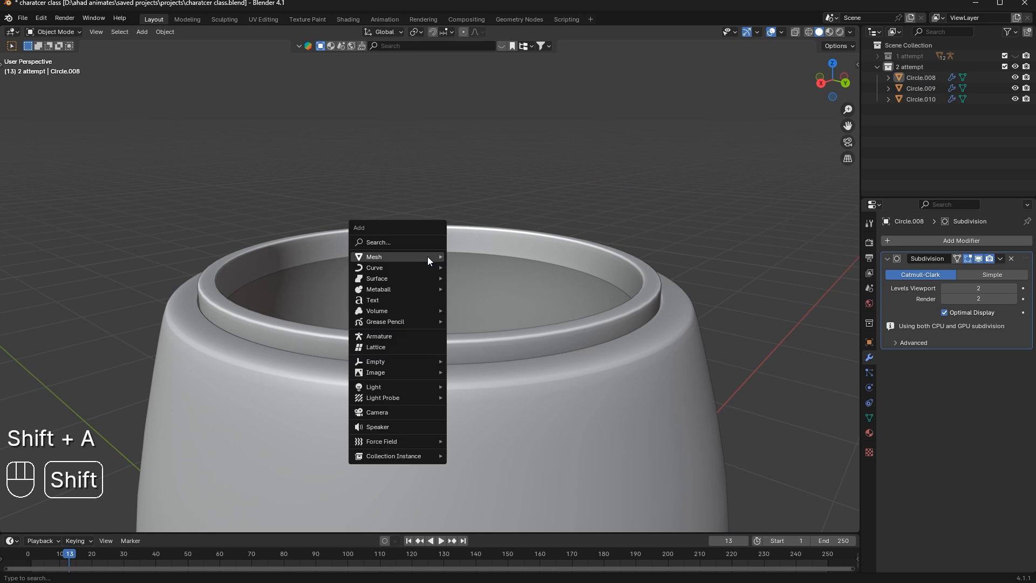
key(shift+a)
mouse_move(379, 256)
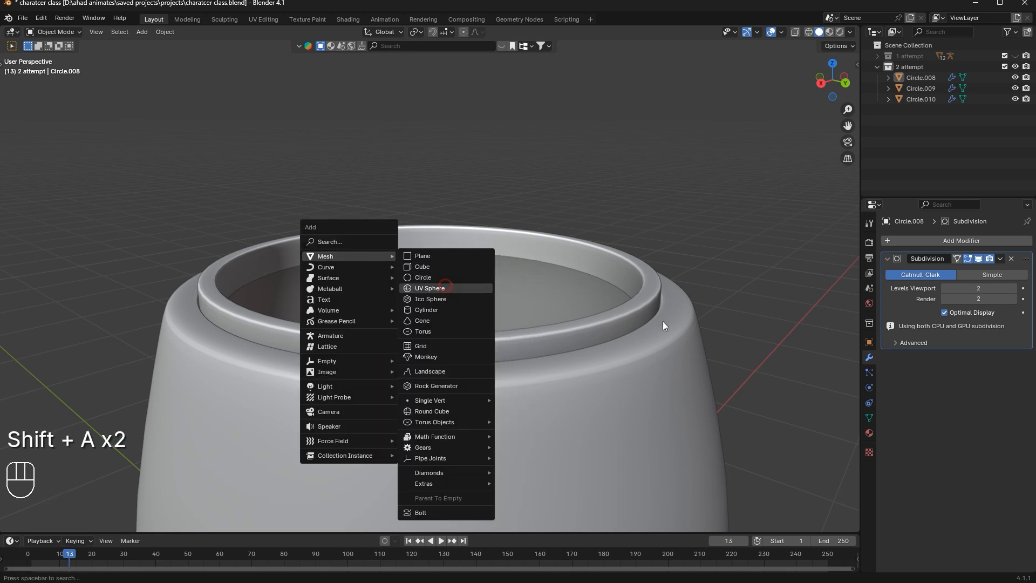
click(446, 288)
key(s)
key(s)
click(626, 276)
Delete the vertices of the sphere's lower half in the side view, leaving a dome
click(820, 83)
key(Tab)
drag(95, 482, 697, 252)
key(Delete)
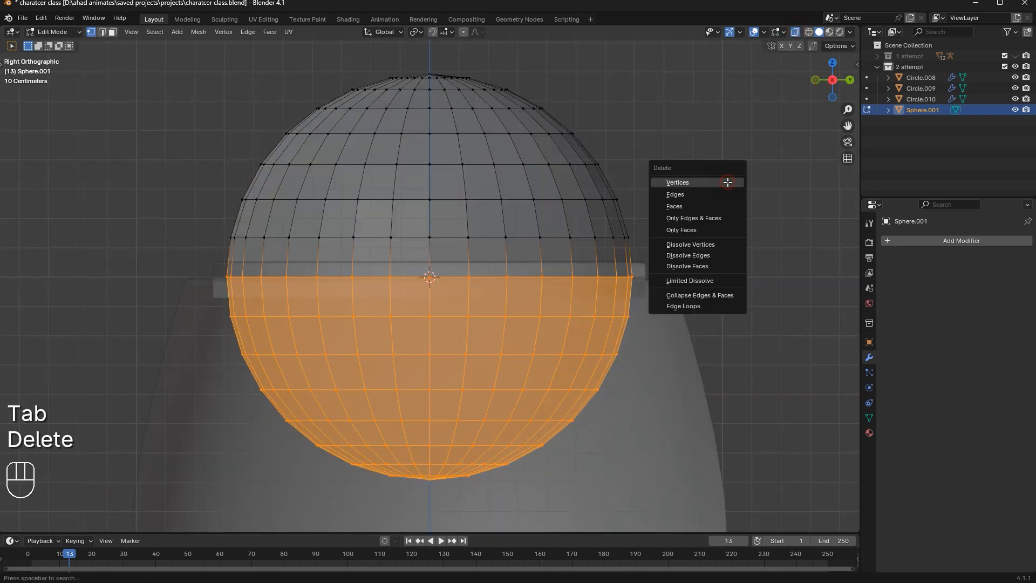
click(728, 178)
Move the dome down onto the collar and set its origin to its geometry
key(Tab)
key(g)
click(739, 153)
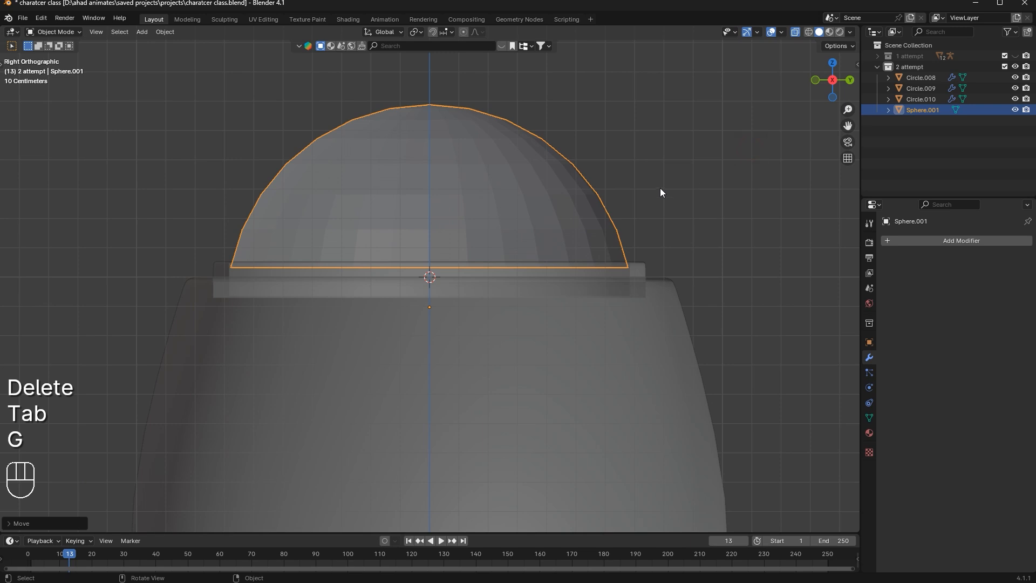
right_click(660, 192)
mouse_move(624, 231)
click(770, 242)
Resize the dome to match the collar opening and shade it smooth
middle_drag(802, 33, 710, 176)
key(s)
click(724, 176)
right_click(724, 176)
click(693, 128)
Add a level 2 subdivision to the dome and scale it to fit inside the collar
key(ctrl+2)
key(s)
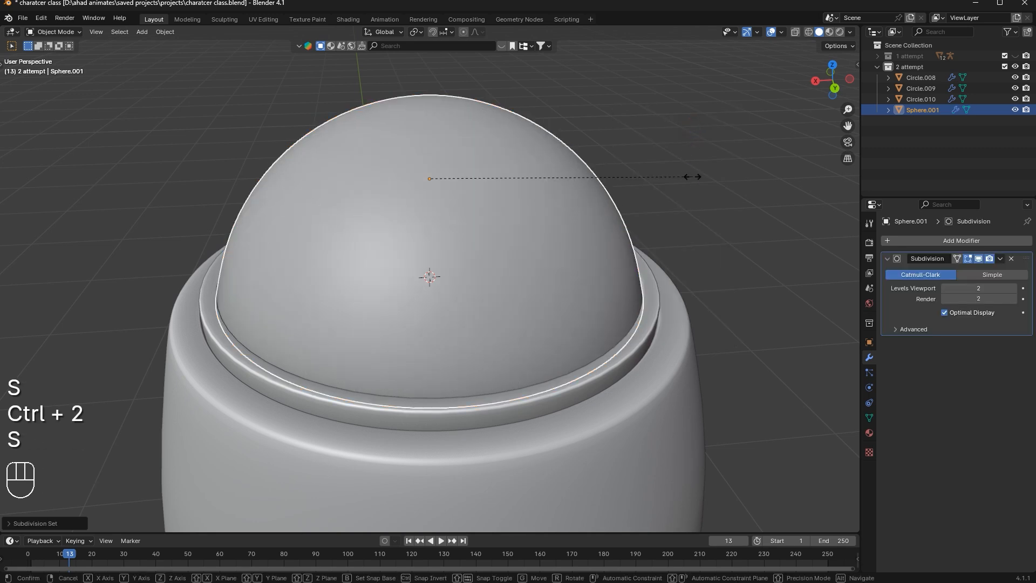
click(713, 207)
drag(741, 248, 742, 253)
middle_drag(702, 270, 723, 235)
scroll(403, 283, down, 5)
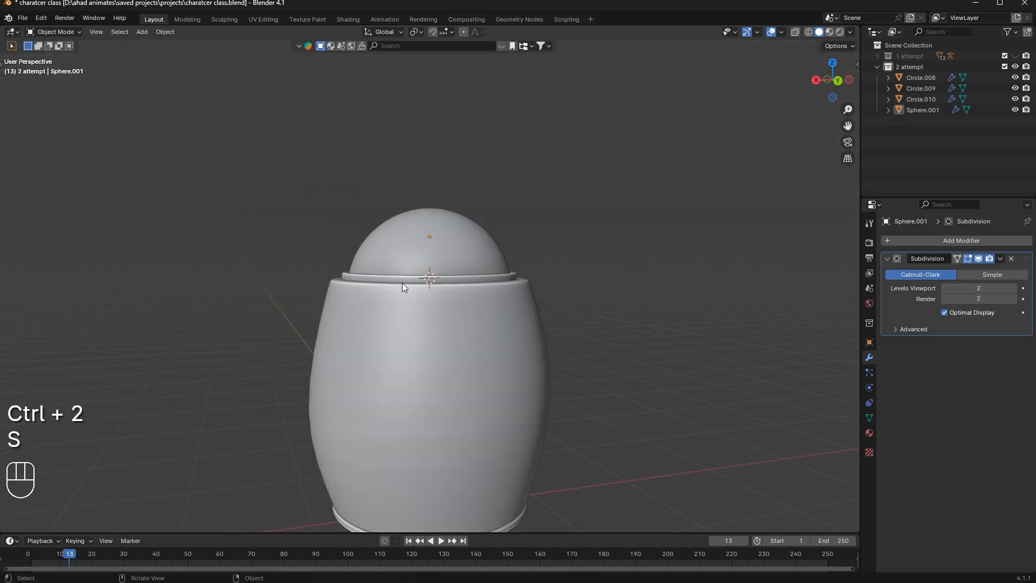
Flatten the dome by scaling it to 0.9 along Z
scroll(403, 283, up, 2)
click(429, 249)
key(s)
key(z)
key(s)
key(ctrl)
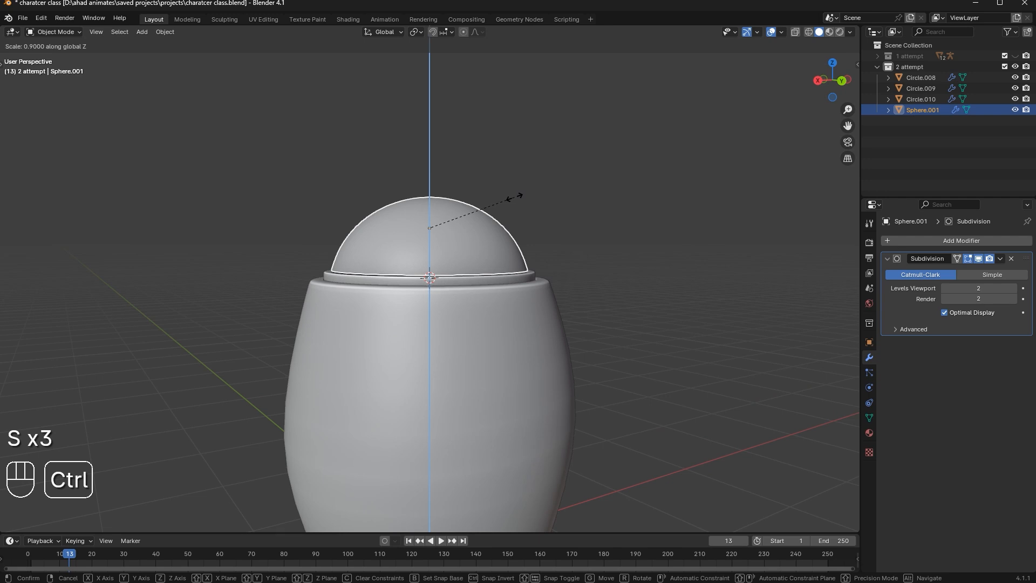
ctrl+click(514, 197)
Lower the dome along Z by about 0.02 m into the collar and save the file
click(842, 81)
scroll(560, 173, up, 2)
key(g)
middle_click(563, 175)
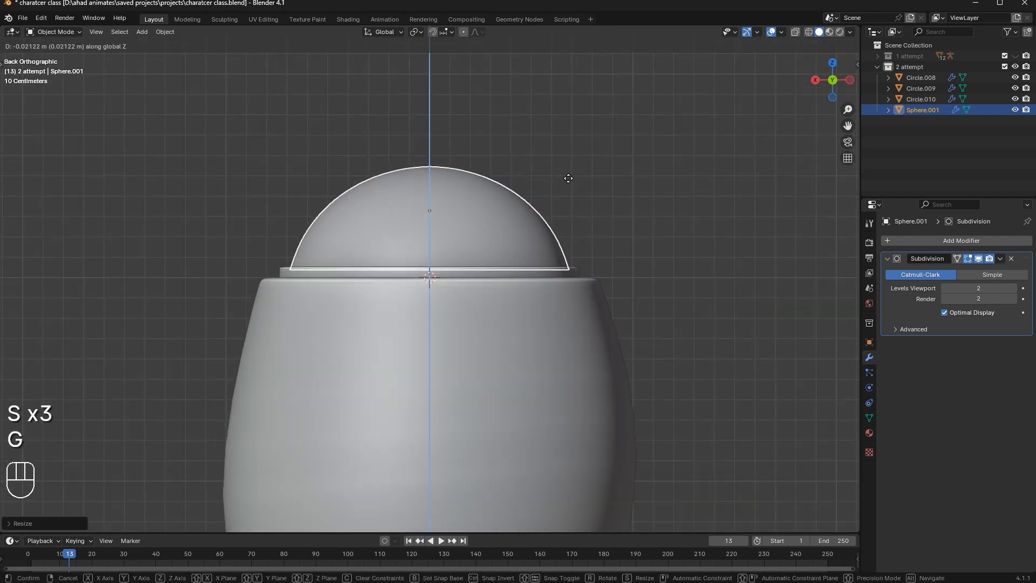
click(568, 178)
click(675, 162)
key(ctrl+s)
Try to shift the vertices of the body's lower half sideways in the back view
middle_drag(461, 280, 492, 296)
scroll(485, 291, down, 10)
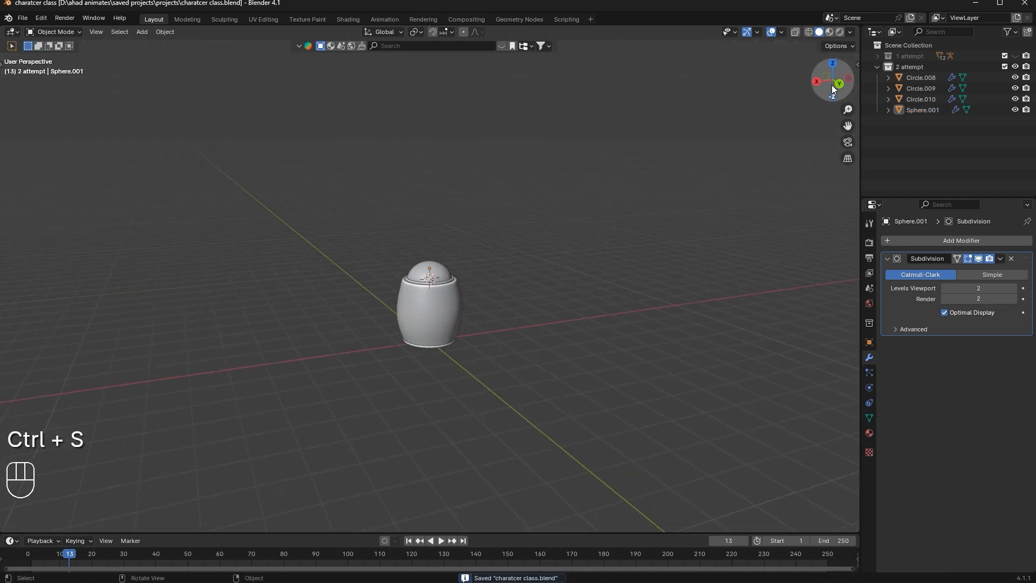
click(839, 82)
click(441, 340)
key(Tab)
scroll(439, 348, up, 4)
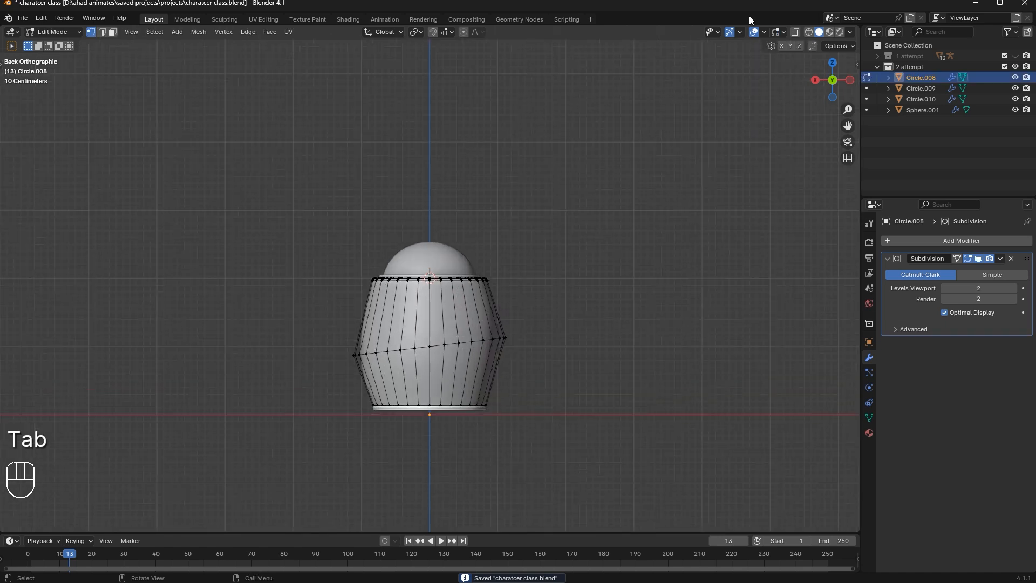
click(796, 31)
drag(289, 492, 541, 302)
key(g)
click(553, 329)
key(g)
key(g)
key(g)
key(g)
key(Tab)
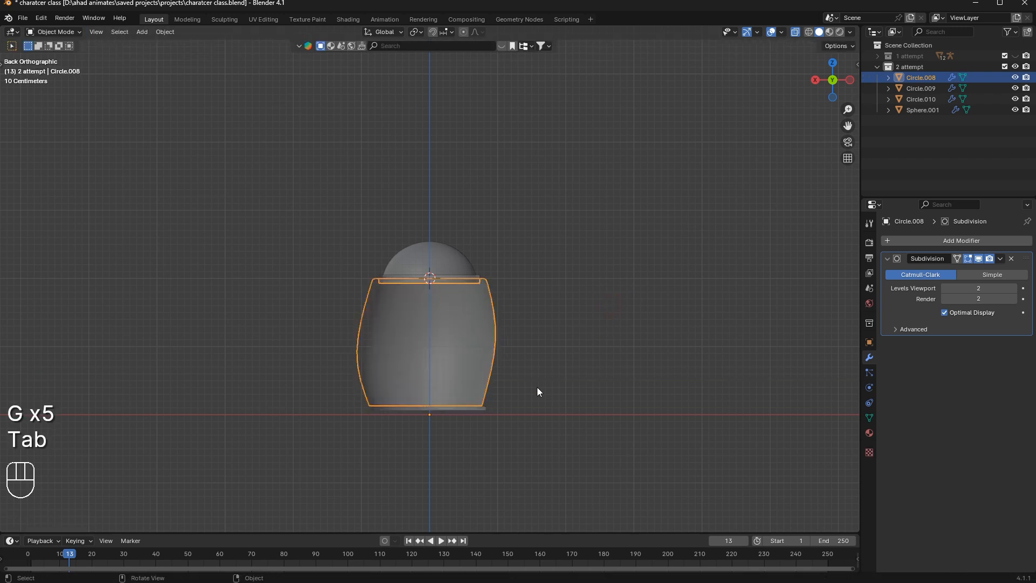
Undo the sideways move of the body's lower vertices
click(484, 409)
key(ctrl+z)
key(ctrl+z)
key(ctrl+z)
key(ctrl+z)
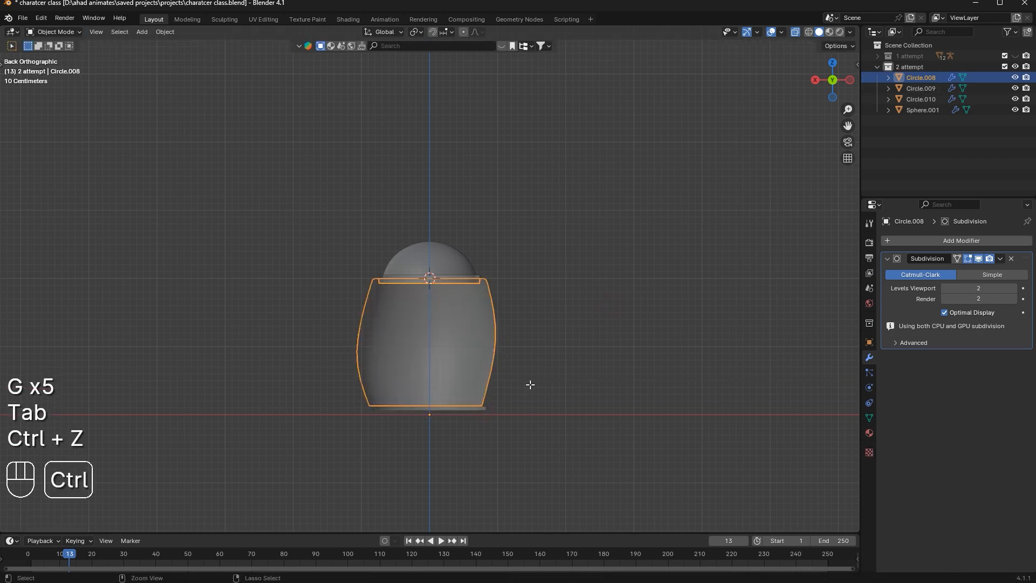
Shift the lower half of the body sideways together with the base disc
key(Tab)
key(Tab)
drag(556, 317, 262, 504)
key(g)
click(531, 365)
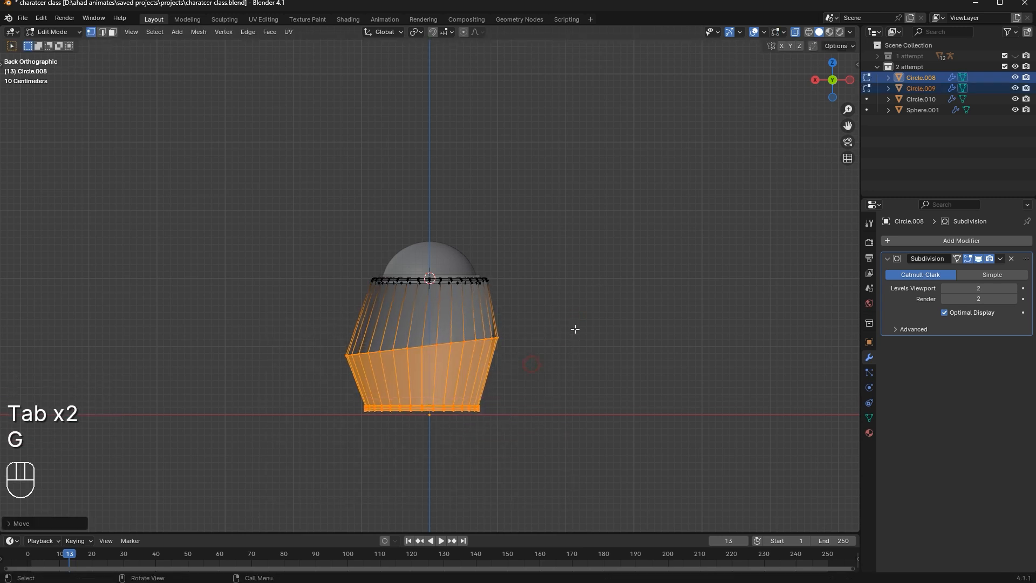
Move the body's middle edge loop back along X by about 0.04 m
drag(586, 329, 641, 388)
key(Tab)
key(Tab)
drag(551, 307, 336, 376)
key(g)
key(x)
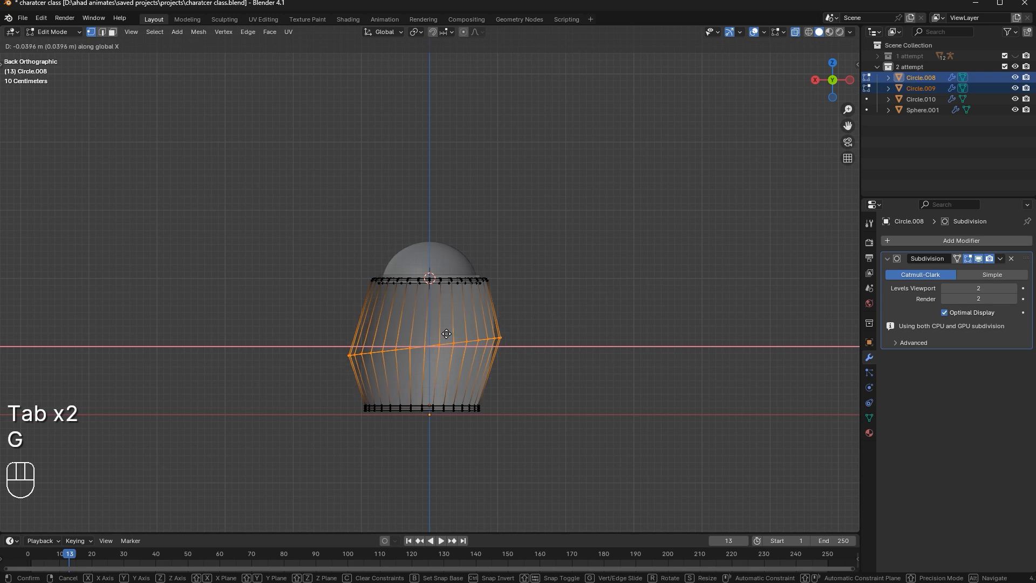
click(449, 333)
Shrink and raise the body's middle edge loop slightly, and save the file
key(s)
click(600, 284)
key(g)
click(610, 277)
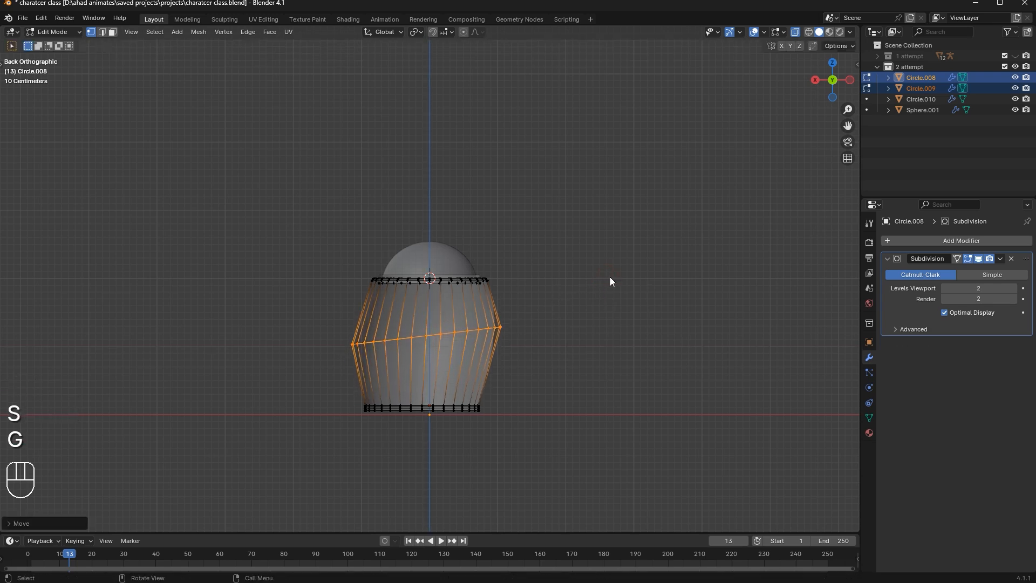
key(Tab)
key(ctrl+s)
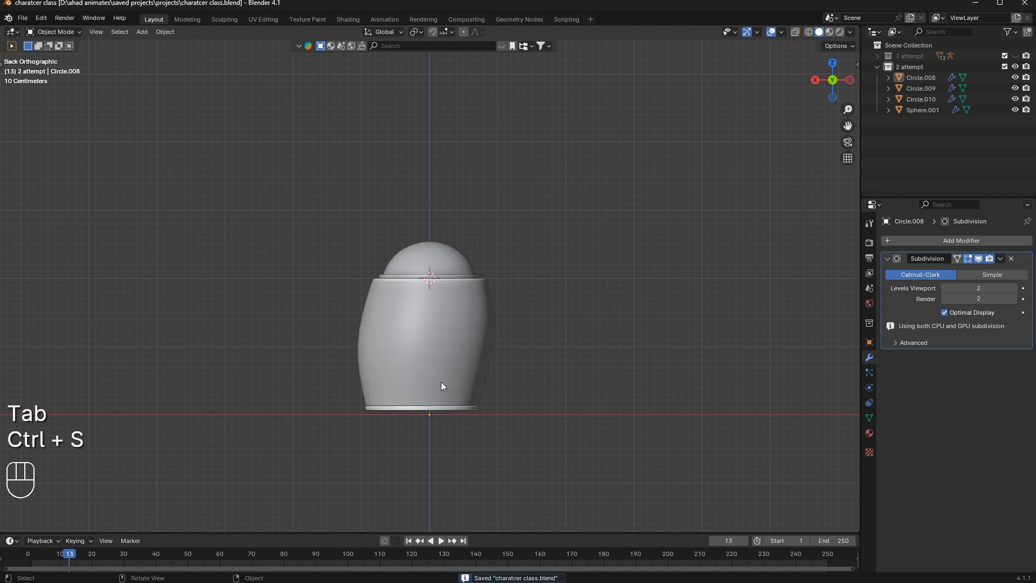
Move the body's bottom loops and the base disc about -0.18 m along X, and save the file
key(Tab)
click(793, 33)
drag(314, 377, 599, 450)
key(g)
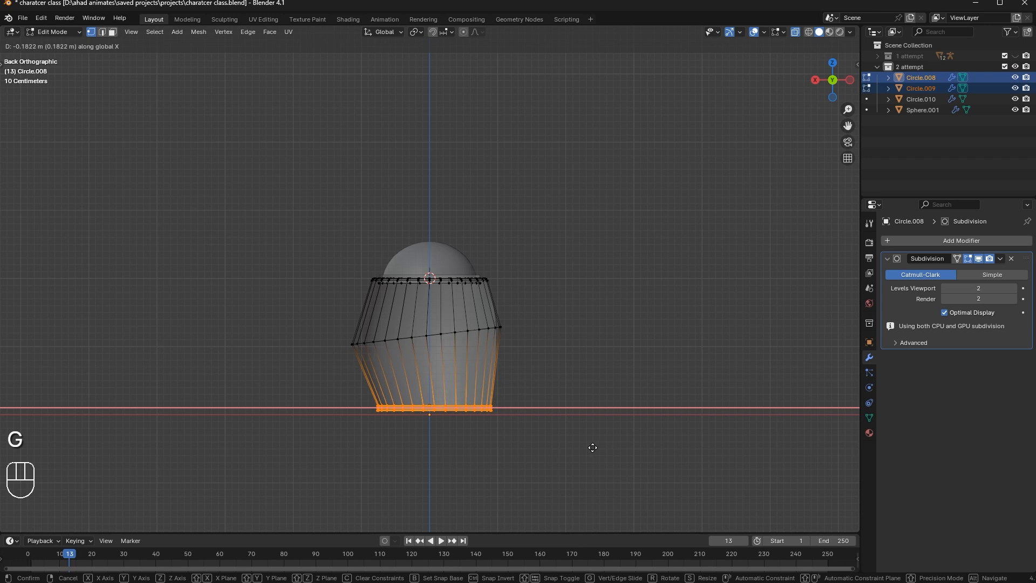
click(591, 447)
key(Tab)
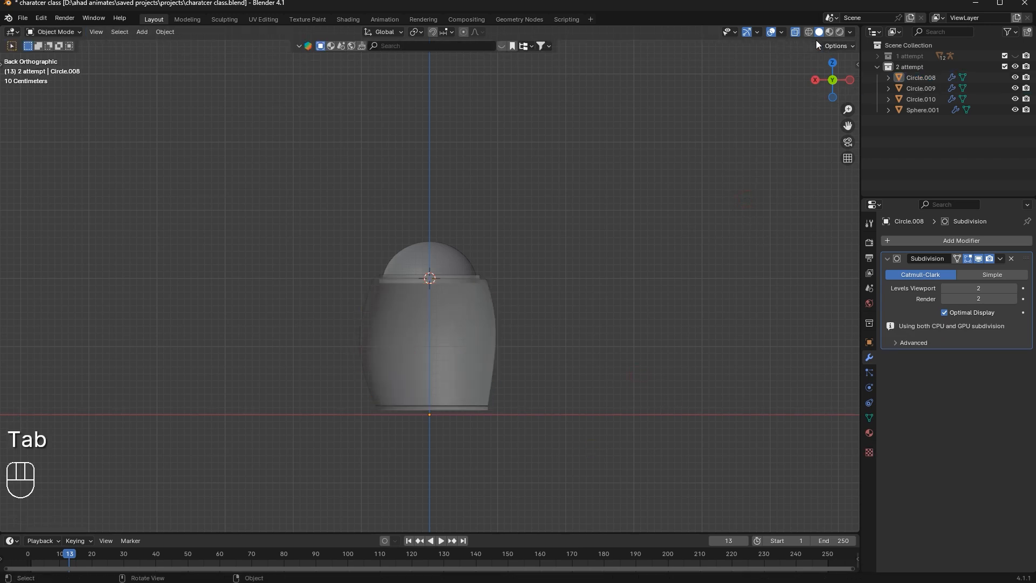
click(794, 32)
key(ctrl+s)
Add a mesh circle, rotate it upright, and place it beside the body's upper side
middle_drag(532, 377, 637, 409)
click(832, 82)
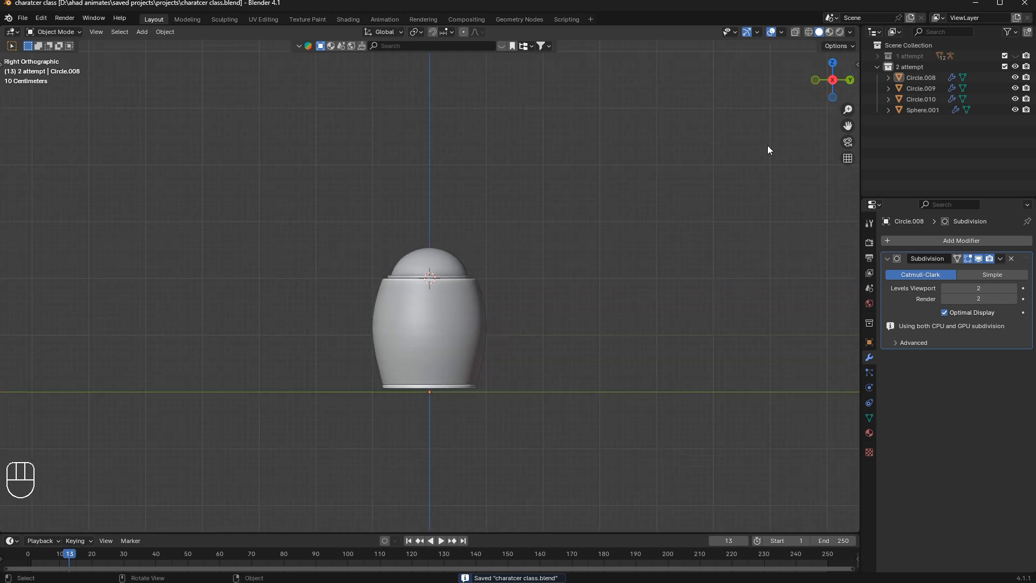
key(shift+a)
mouse_move(571, 268)
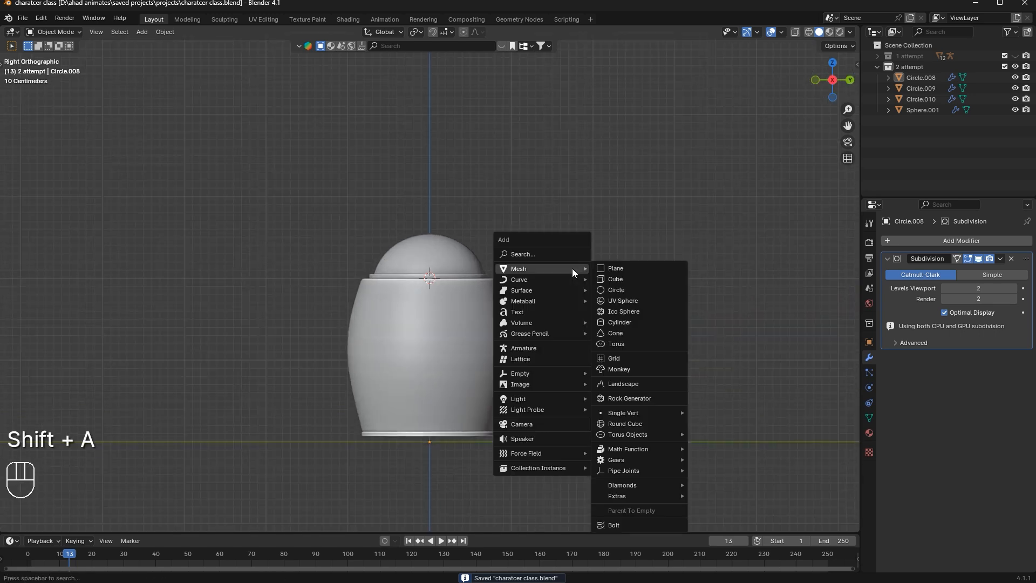
click(631, 291)
key(r)
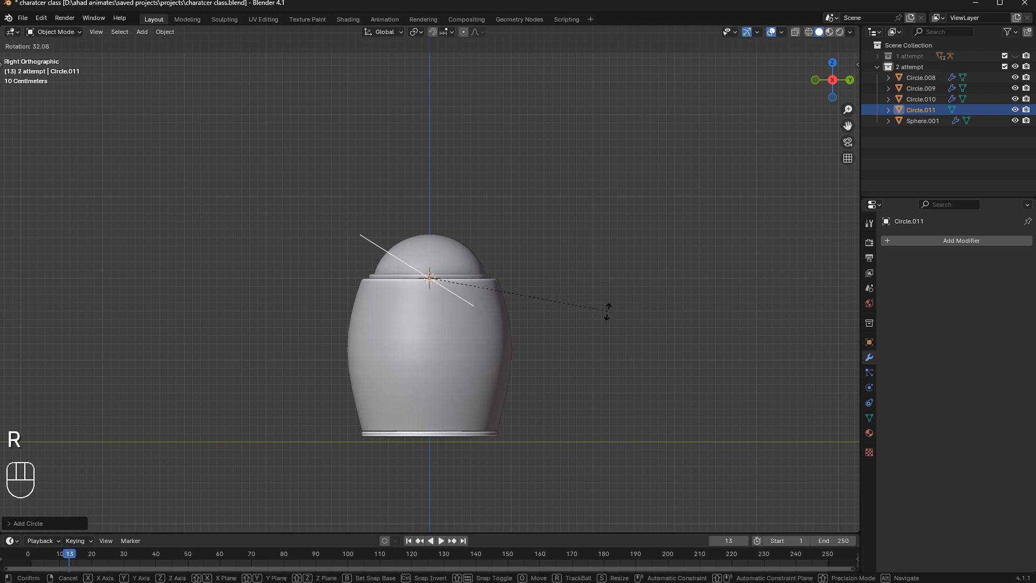
click(499, 209)
key(g)
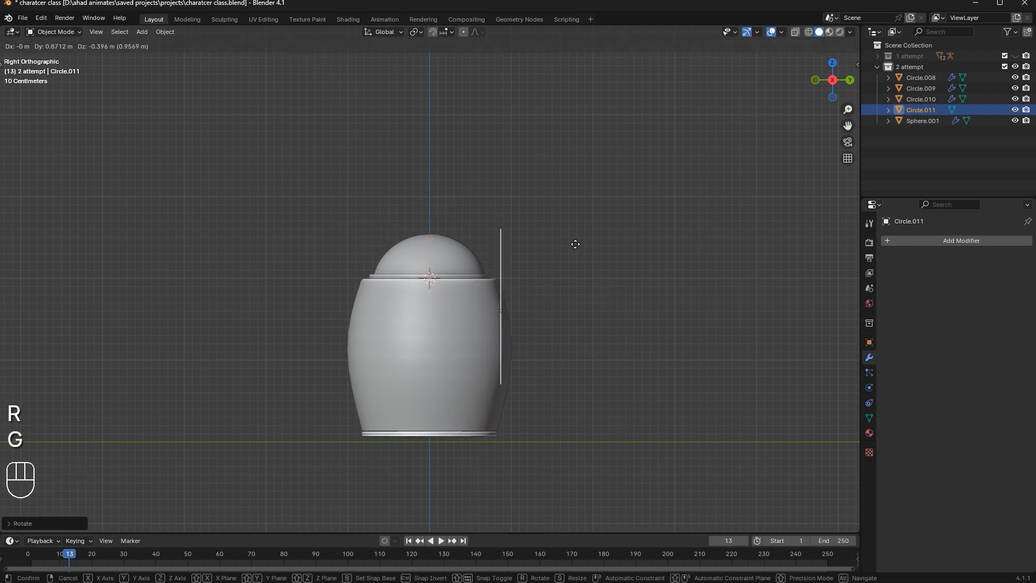
click(577, 226)
Scale the upright circle to about 0.28 and position it at the body's shoulder height
key(s)
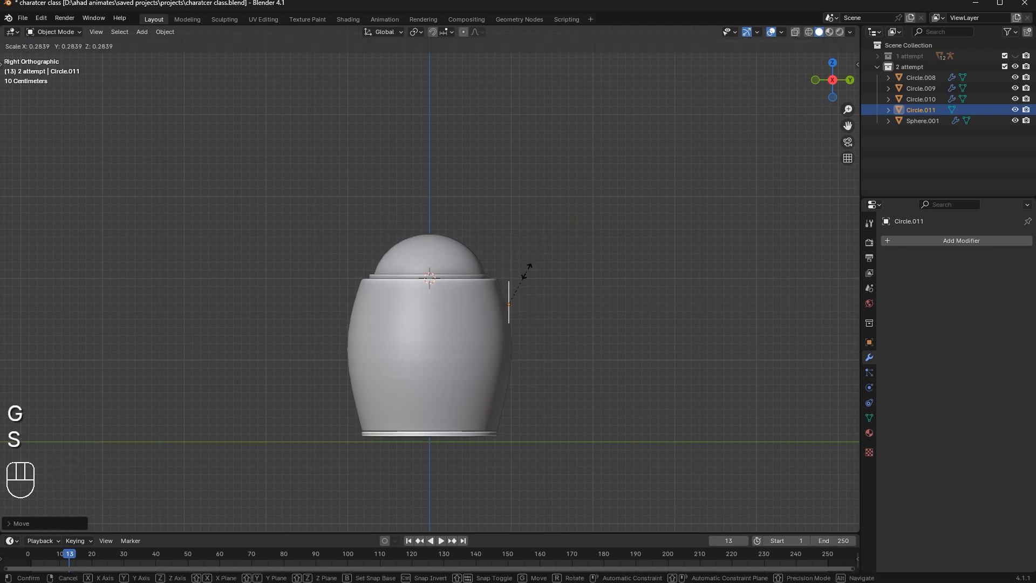
click(527, 273)
key(g)
click(531, 275)
Extrude the circle outward along Y into a long horizontal arm tube
key(Tab)
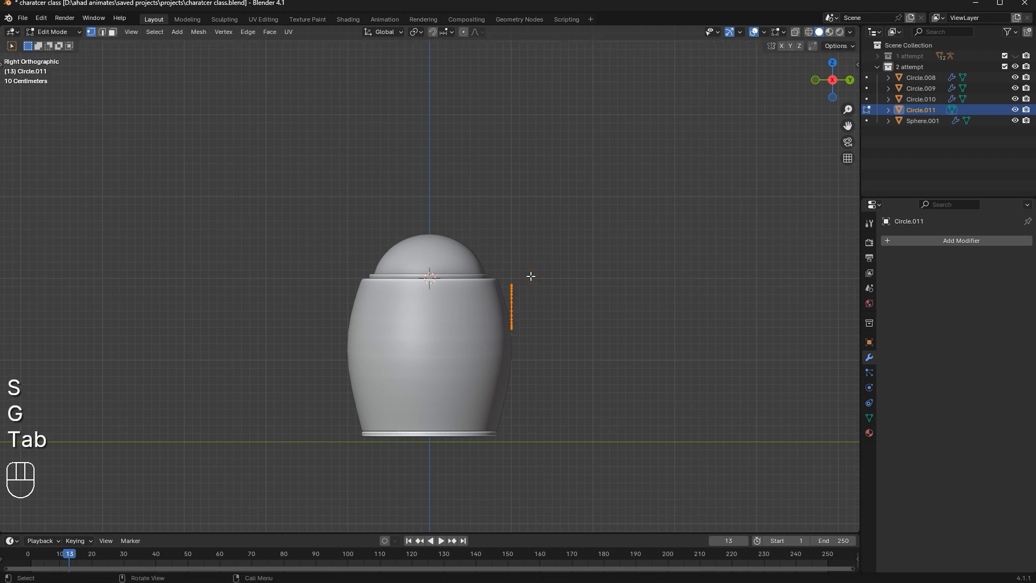
key(e)
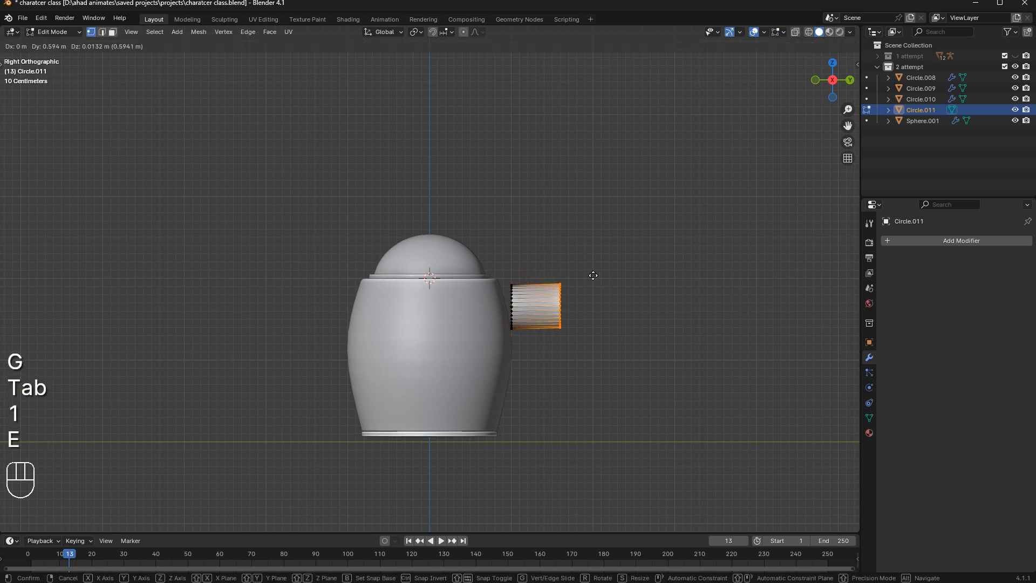
click(598, 276)
key(g)
click(788, 289)
key(Tab)
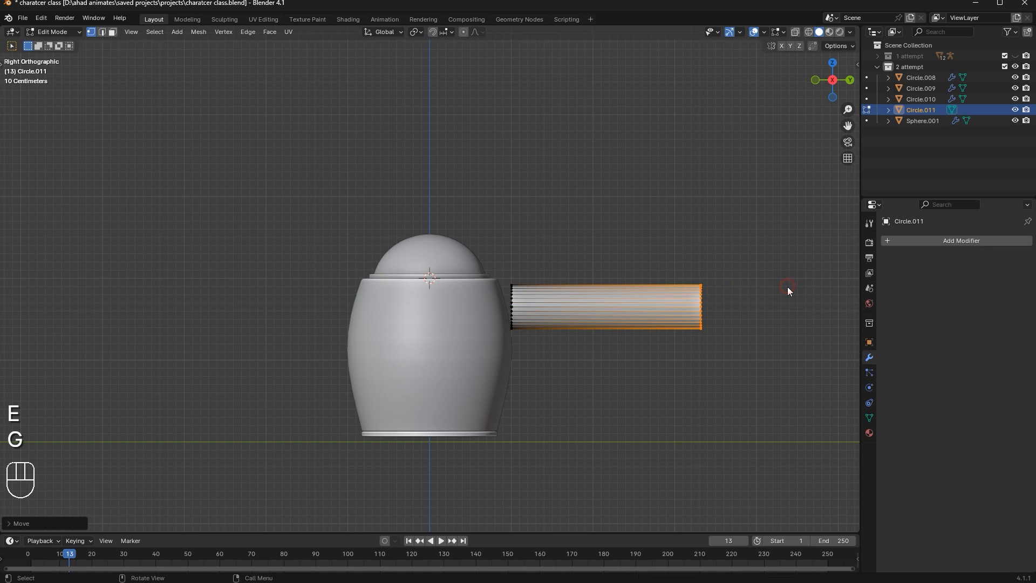
Scale the arm tube down and shade it smooth
key(s)
click(687, 297)
right_click(681, 252)
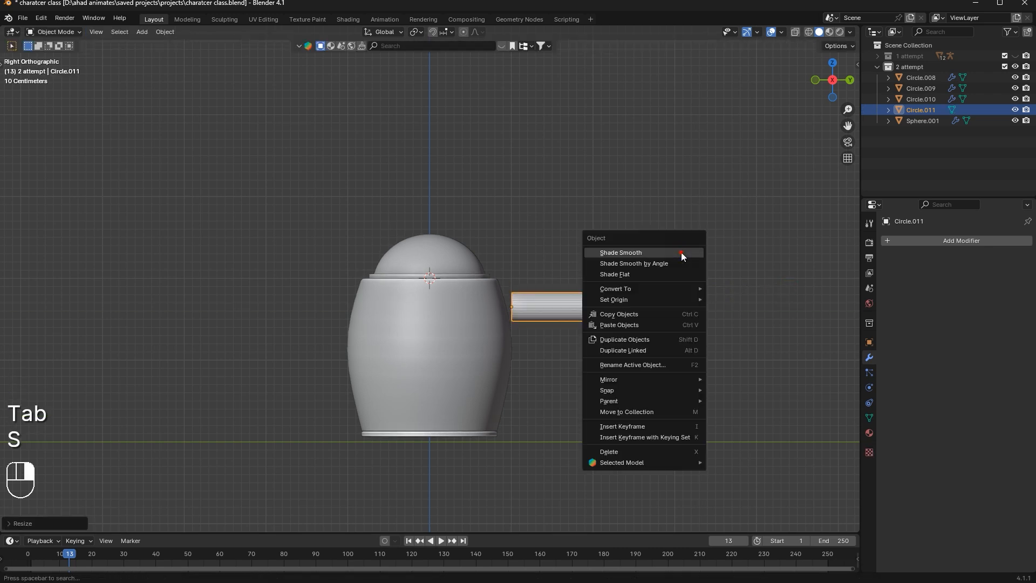
click(681, 252)
Add 16 evenly spaced loop cuts along the arm tube
scroll(693, 270, up, 2)
key(Tab)
key(ctrl+r)
scroll(624, 315, up, 10)
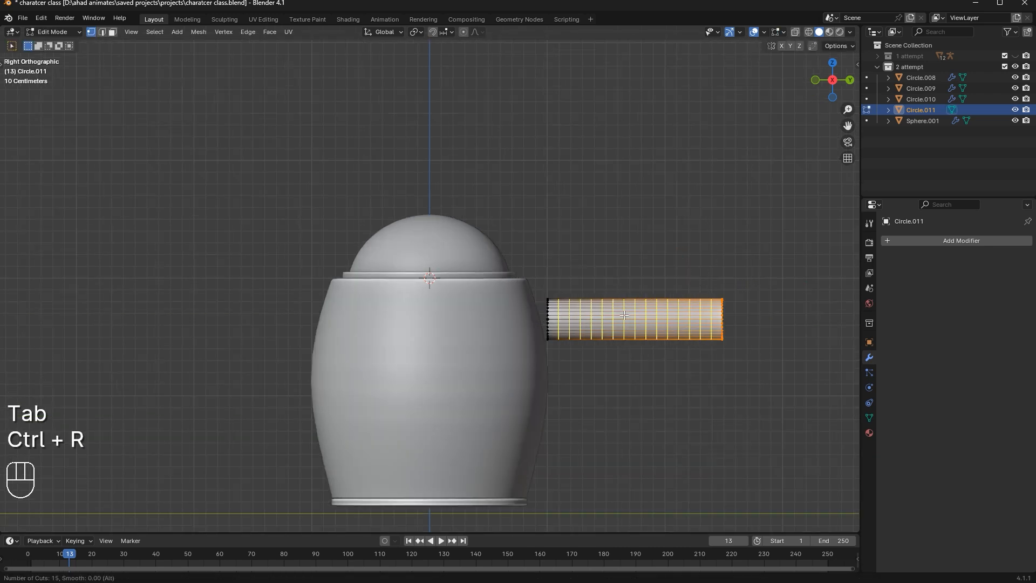
click(623, 315)
Select every second edge loop along the arm tube, starting beside the end nearest the body
shift+middle_drag(599, 297, 410, 302)
scroll(453, 313, up, 4)
key(2)
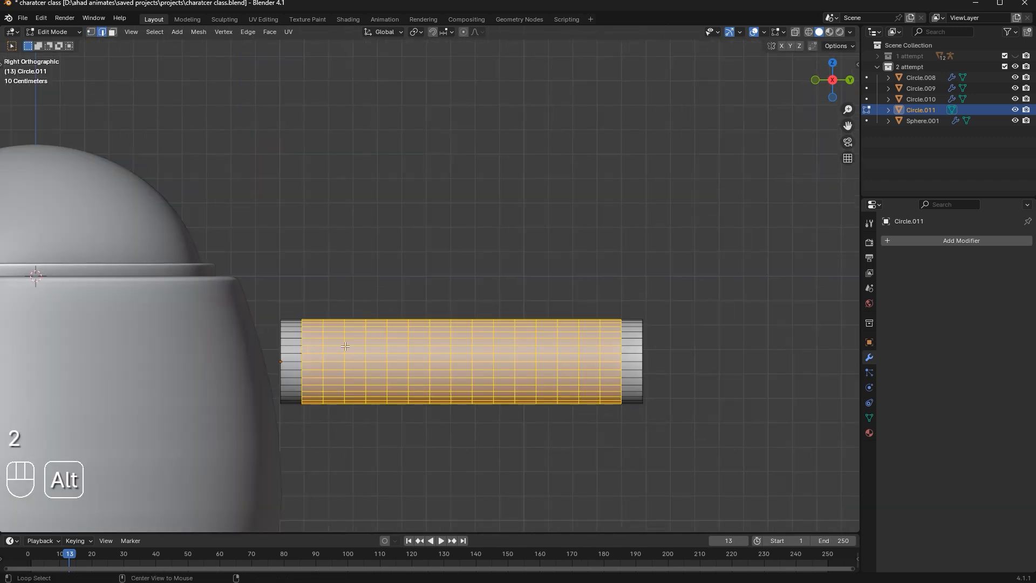
alt+click(299, 350)
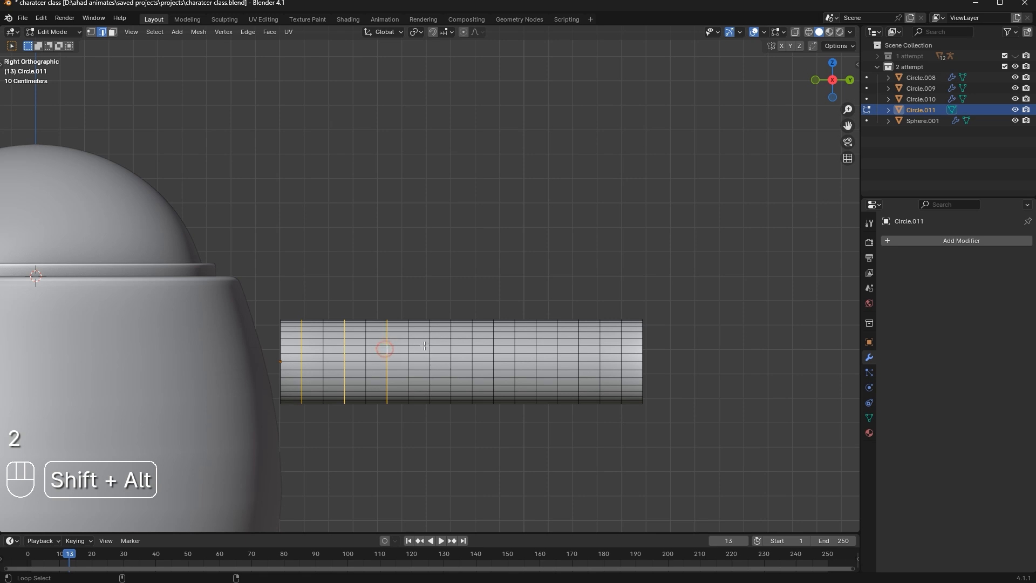
key(ctrl+z)
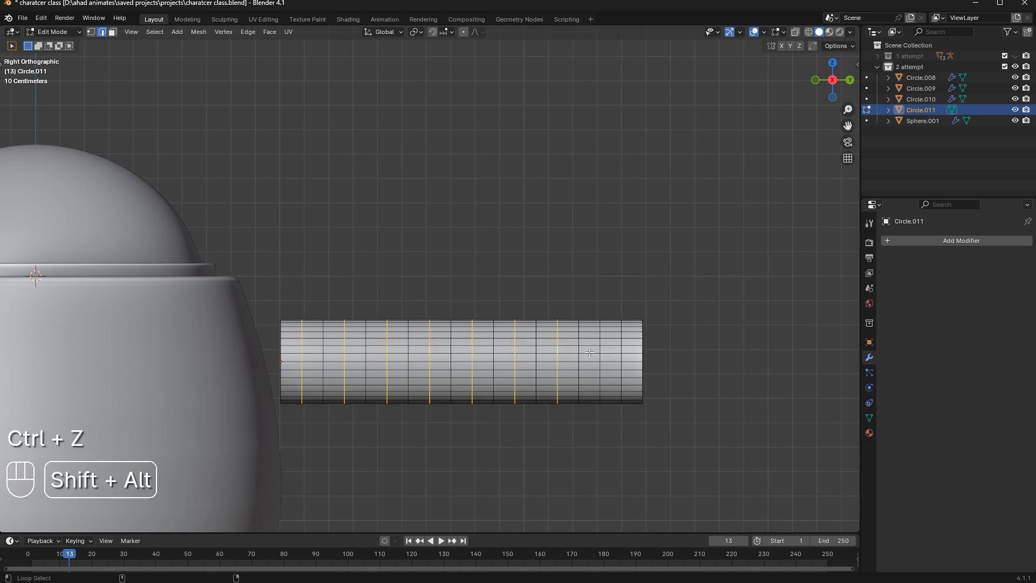
alt+shift+click(599, 353)
key(ctrl+z)
alt+shift+click(599, 349)
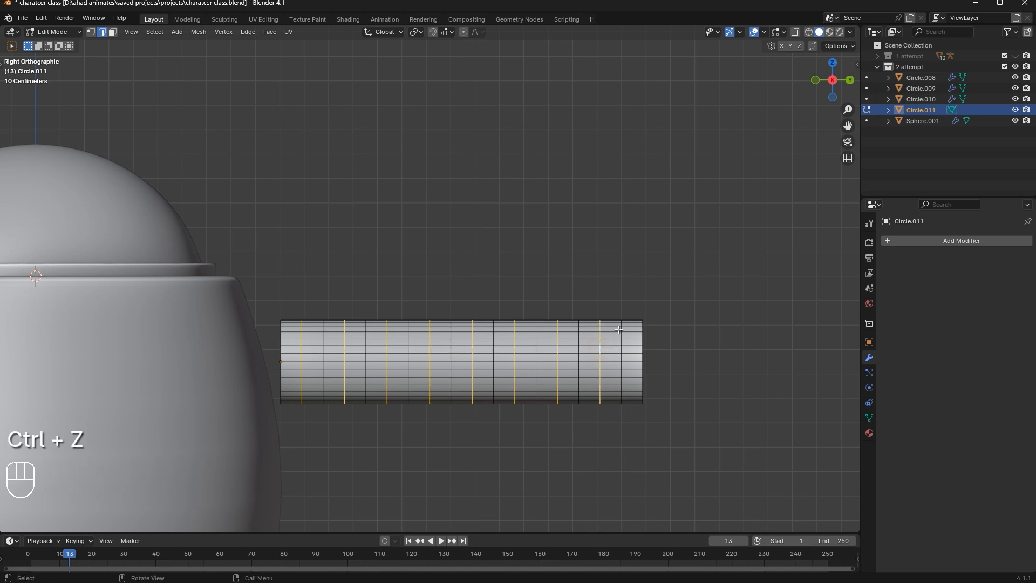
Shrink the selected loops to about half size around Individual Origins, and return the pivot point to Median Point
click(416, 31)
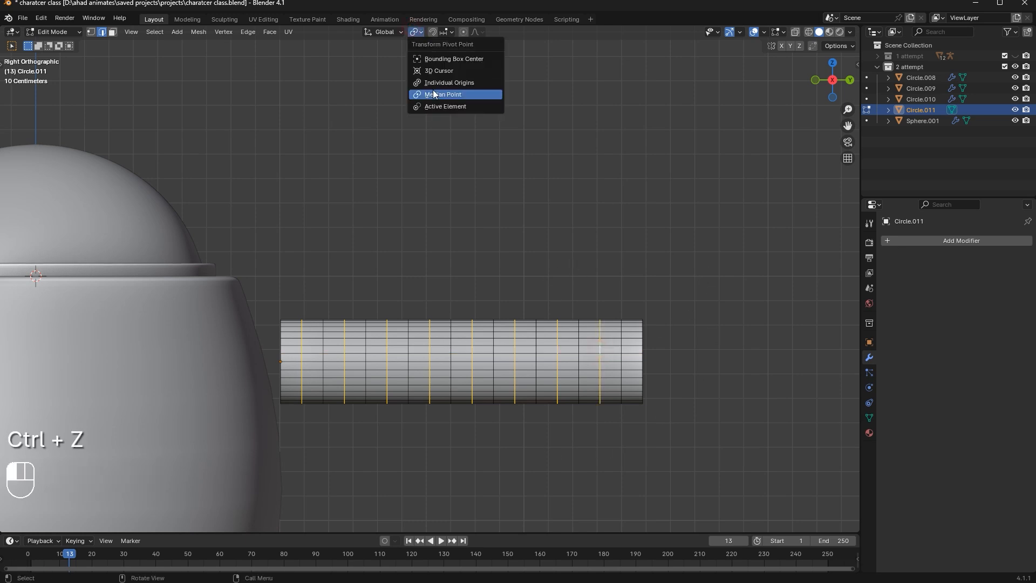
click(459, 82)
key(s)
right_click(576, 253)
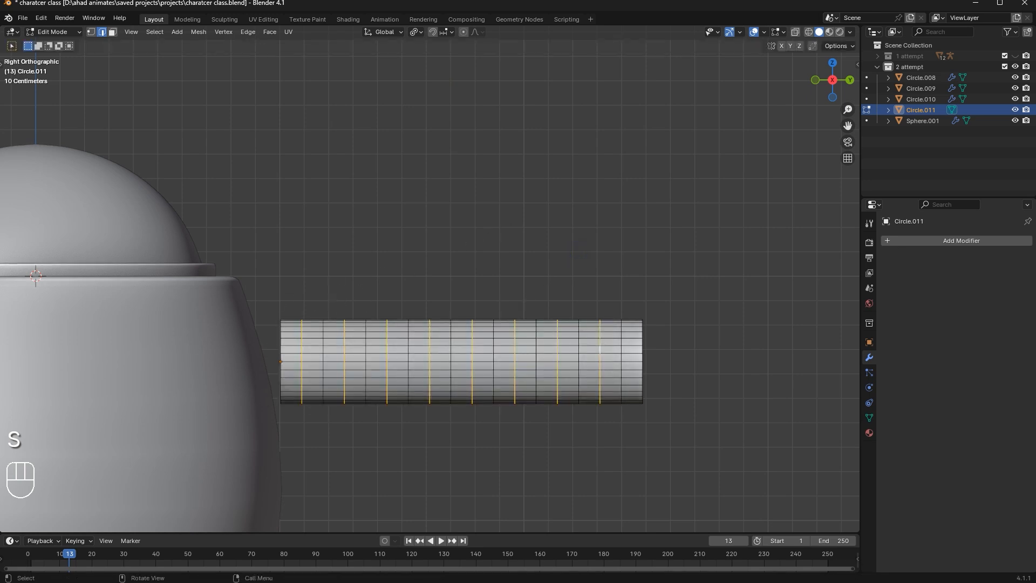
key(s)
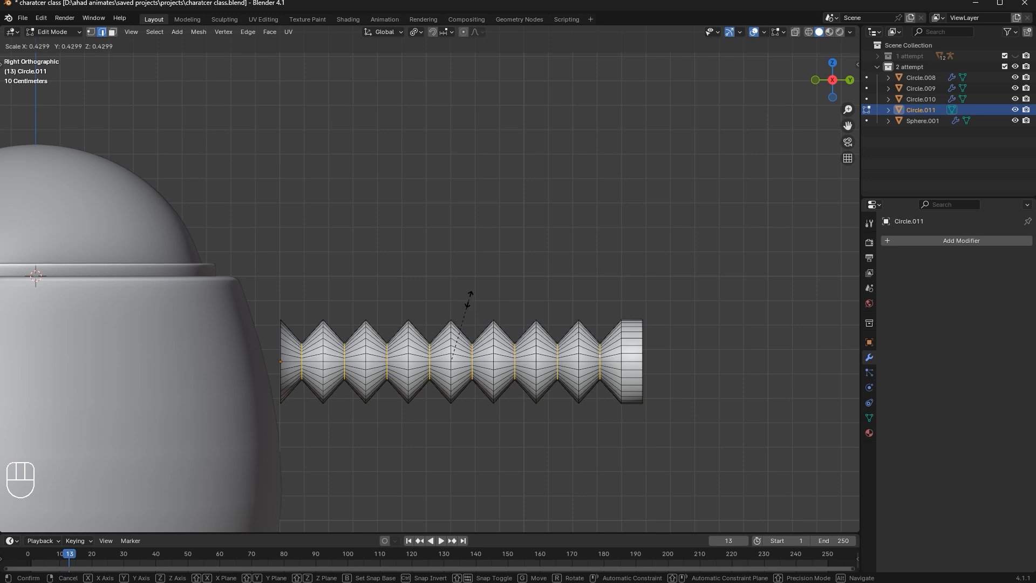
click(475, 286)
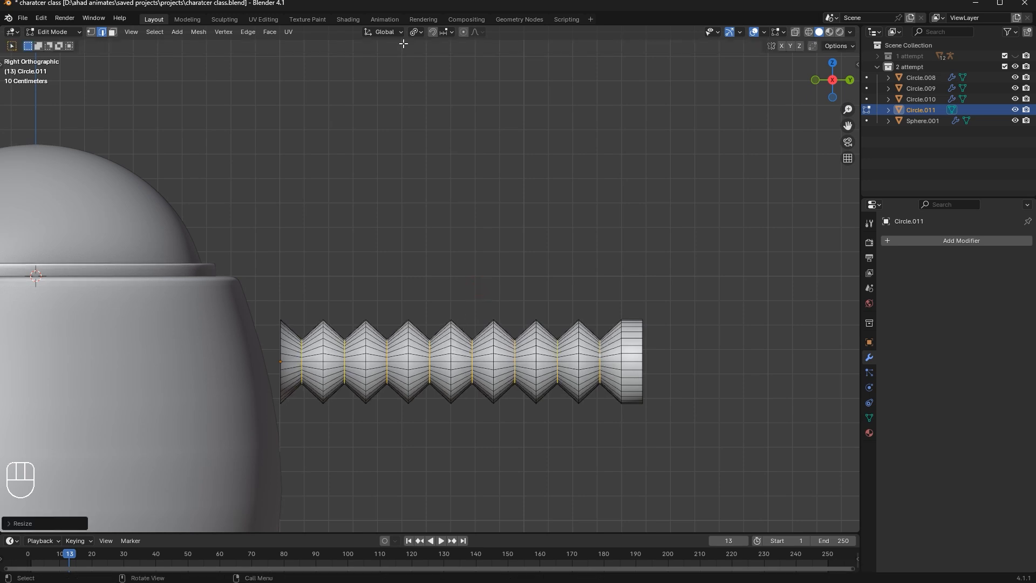
click(416, 32)
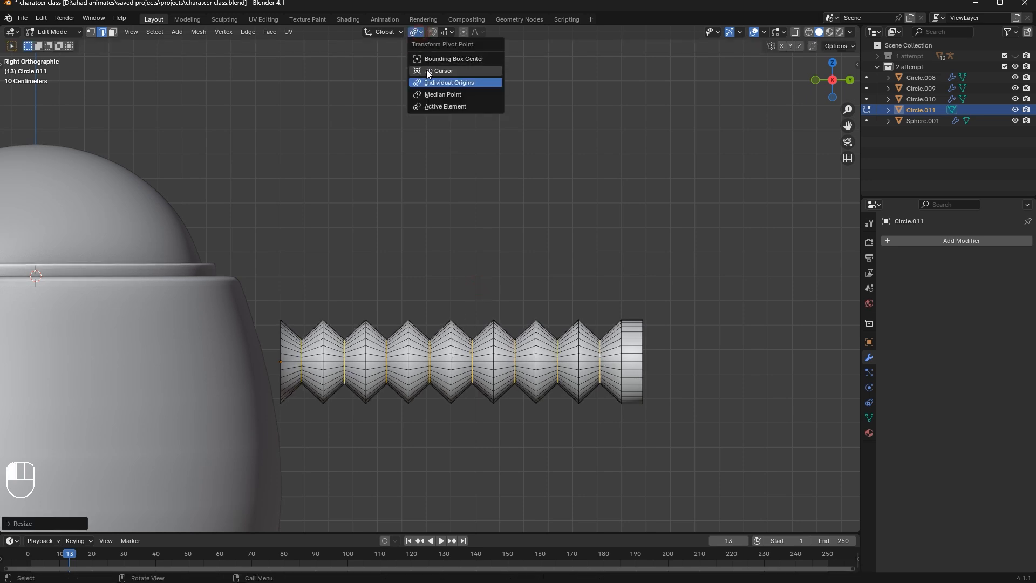
click(441, 94)
key(s)
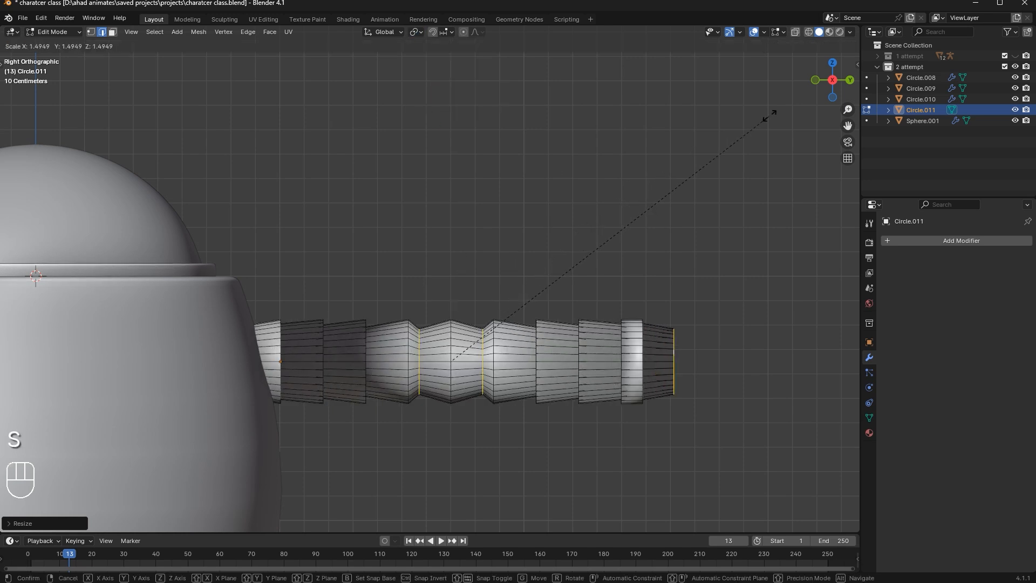
right_click(539, 273)
key(s)
right_click(424, 392)
key(s)
right_click(552, 270)
Rotate the ribbed arm 180° and move it so its straight end meets the side of the body
key(Tab)
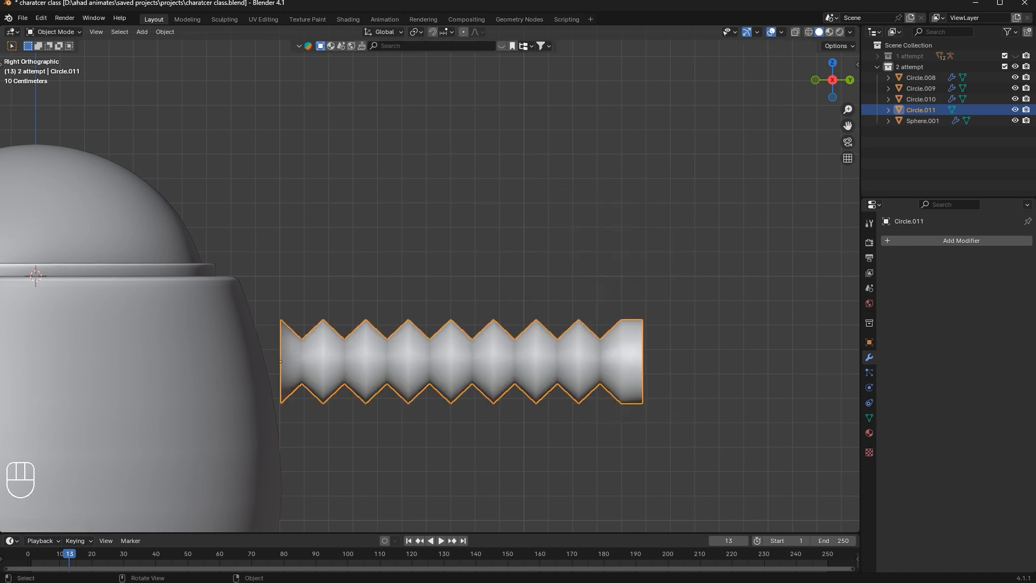
key(r)
ctrl+click(149, 403)
key(g)
right_click(384, 349)
key(g)
middle_click(543, 347)
key(y)
right_click(402, 321)
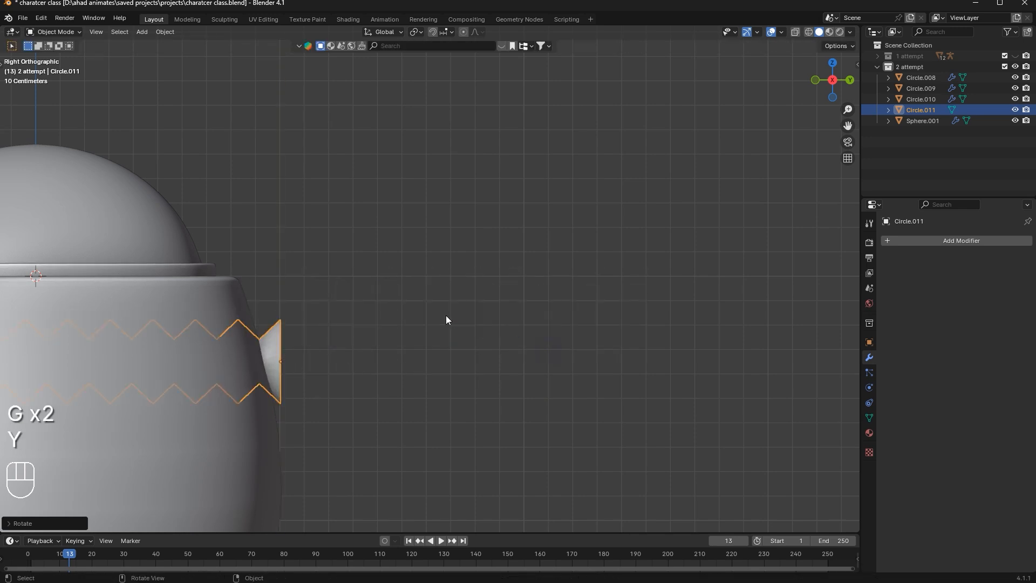
key(g)
click(614, 350)
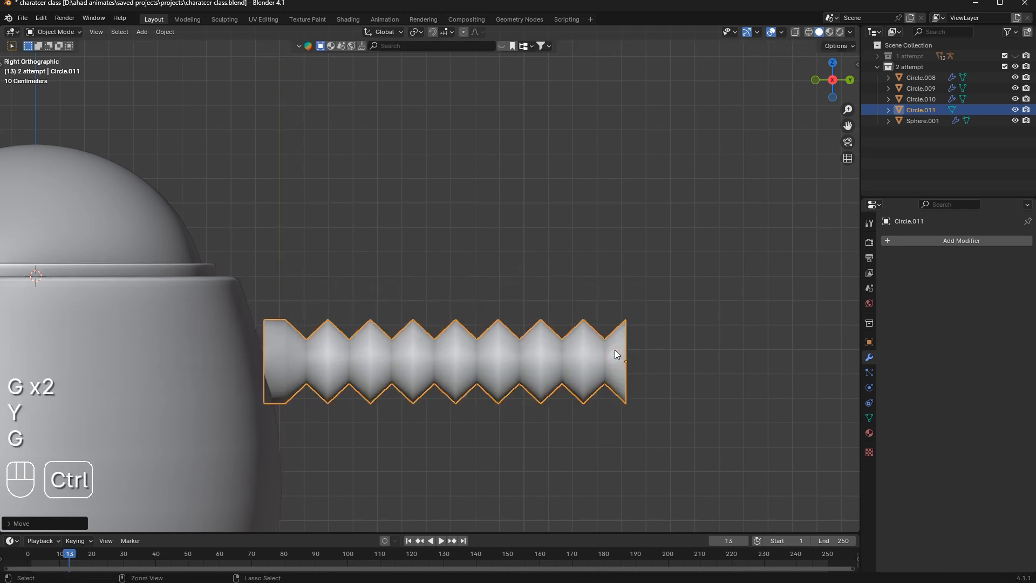
Add a Subdivision modifier with viewport level 2 to the arm
key(ctrl+2)
click(695, 251)
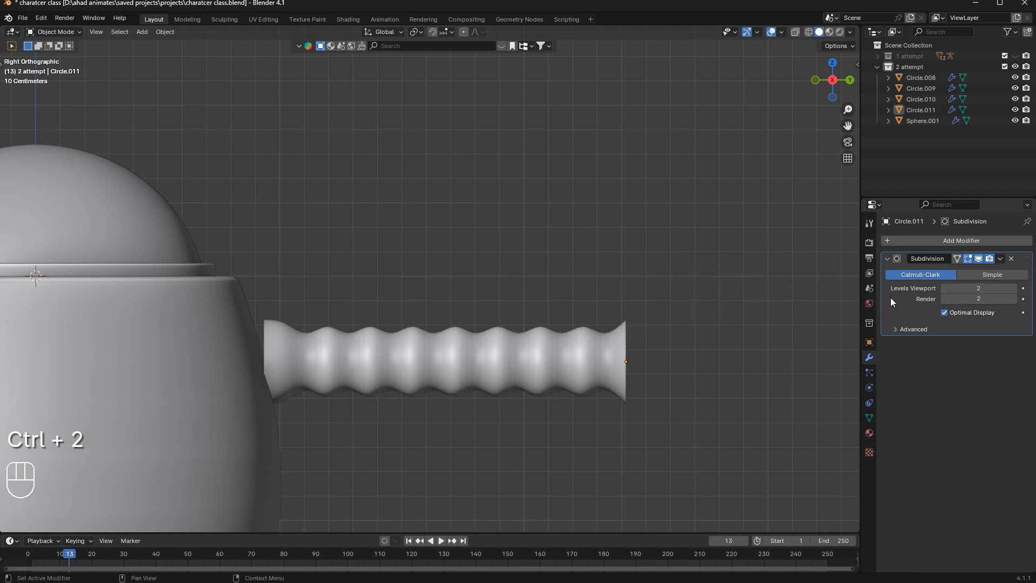
click(625, 324)
Shrink the arm's open outer edge loop, move it slightly inward along Y and fill it with a face
key(Tab)
middle_drag(642, 315, 619, 325)
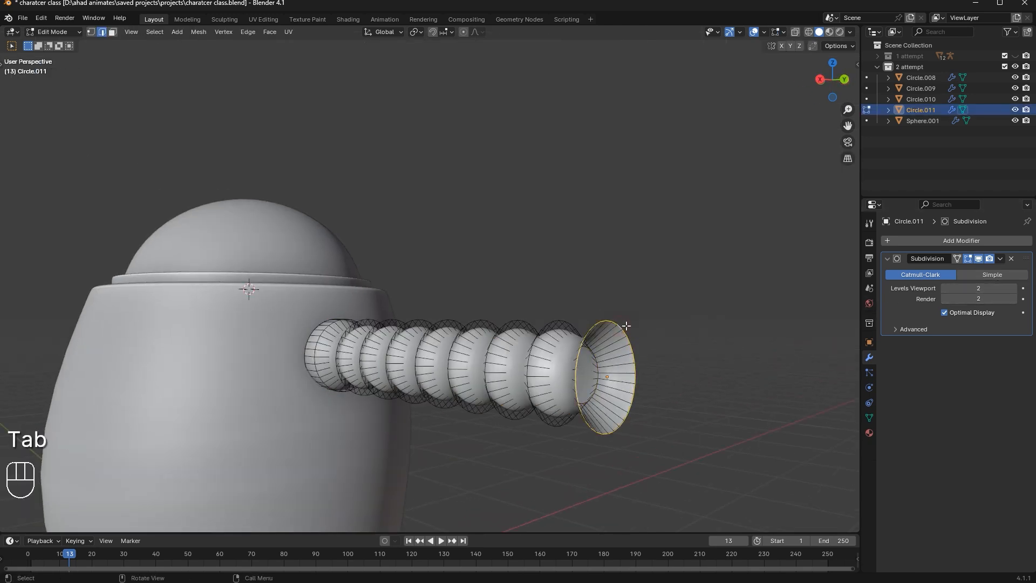
key(s)
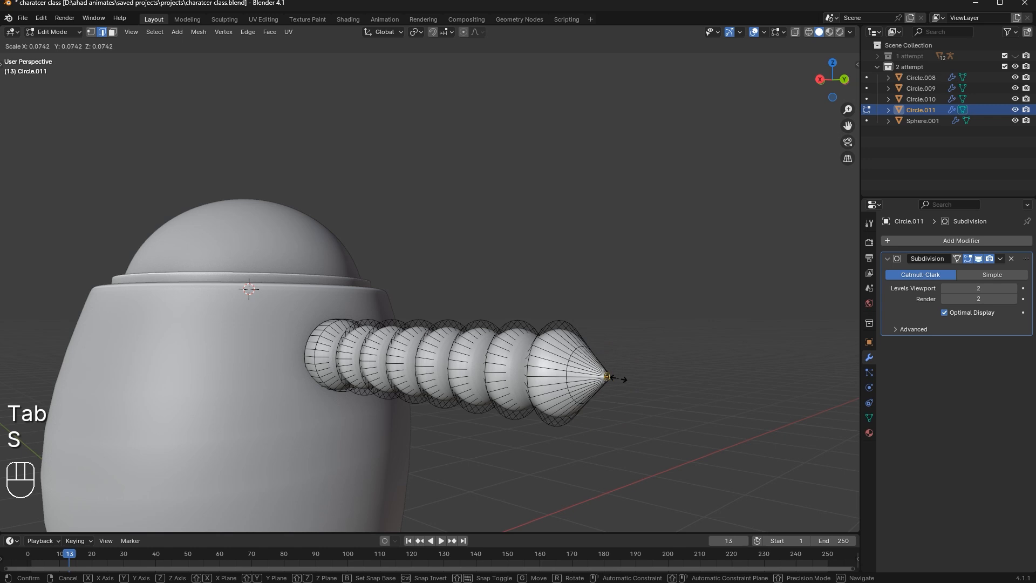
click(637, 380)
key(g)
key(g)
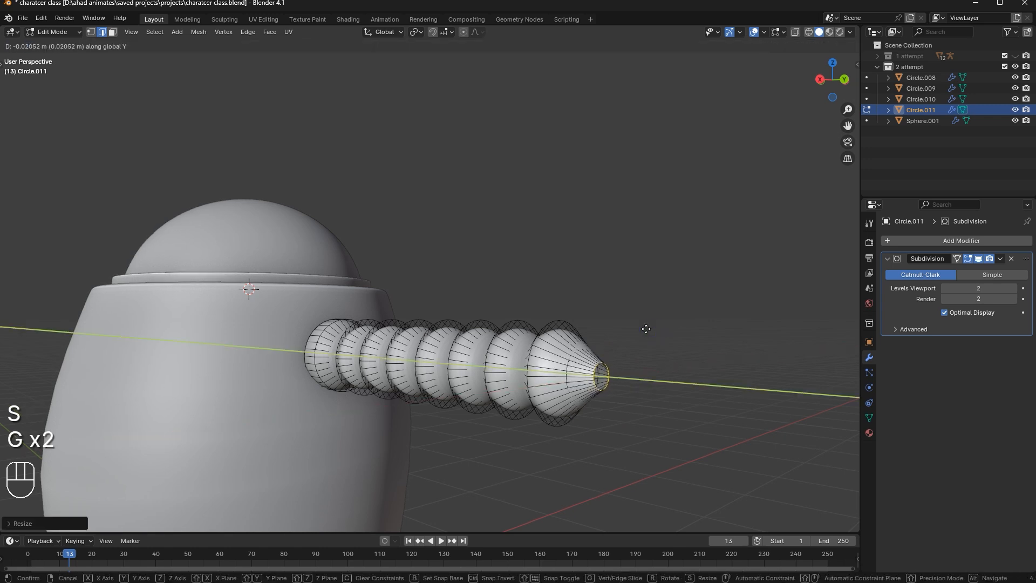
click(638, 328)
key(f)
key(Tab)
scroll(684, 331, up, 2)
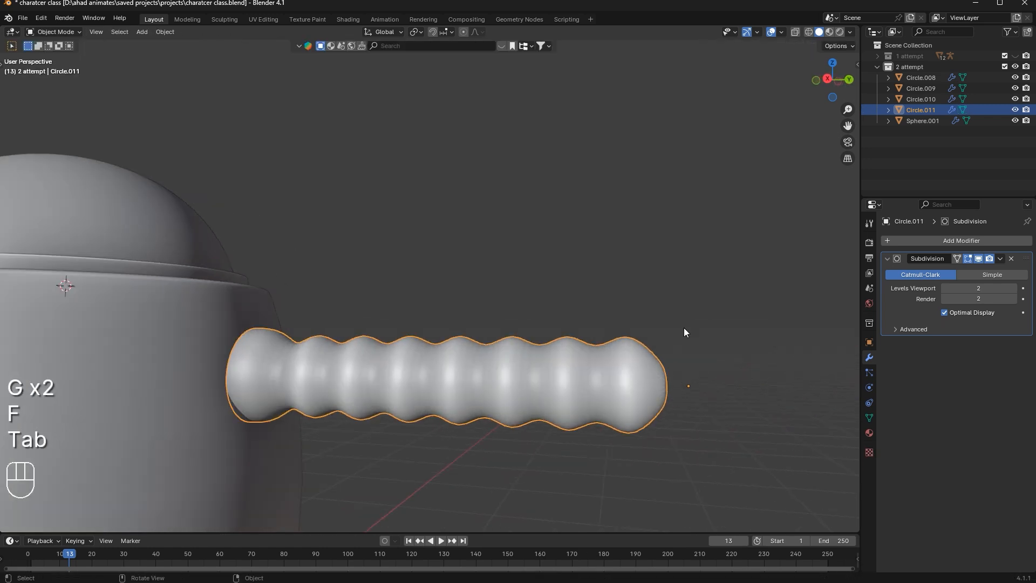
Move the outer end face a little further inward to round the arm's tip, and save the file
key(Tab)
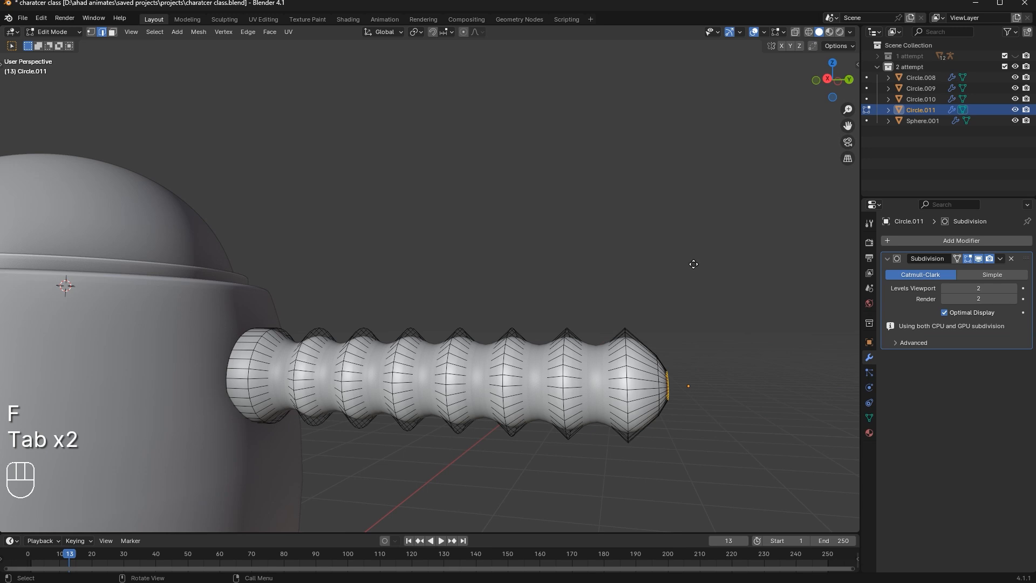
key(g)
key(g)
click(689, 261)
key(Tab)
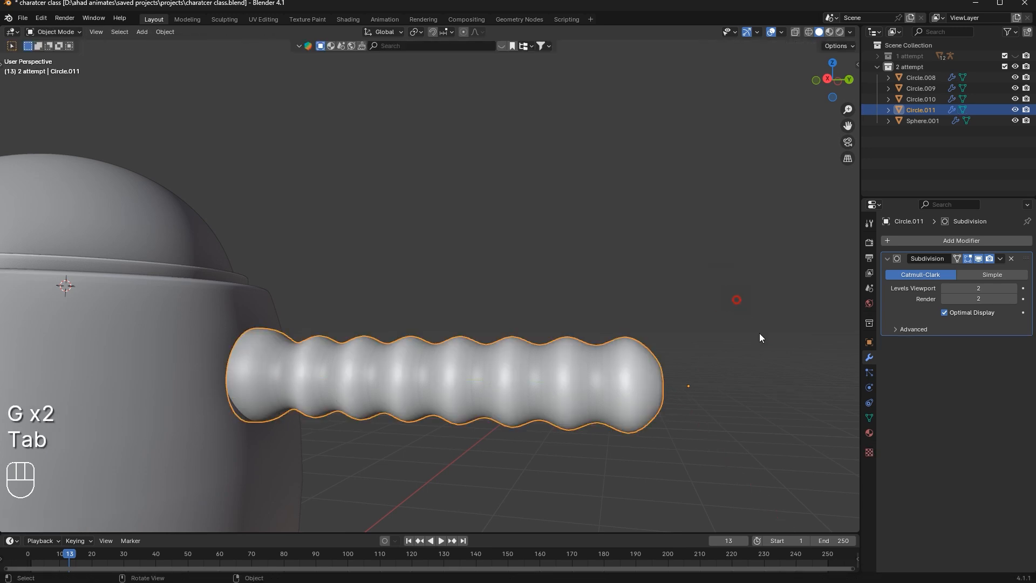
click(736, 299)
scroll(247, 365, down, 1)
key(ctrl+s)
Select the arm's inner end loop and extend it about 0.04 m along Y into the body
middle_drag(247, 365, 306, 375)
click(306, 376)
key(Tab)
alt+click(267, 353)
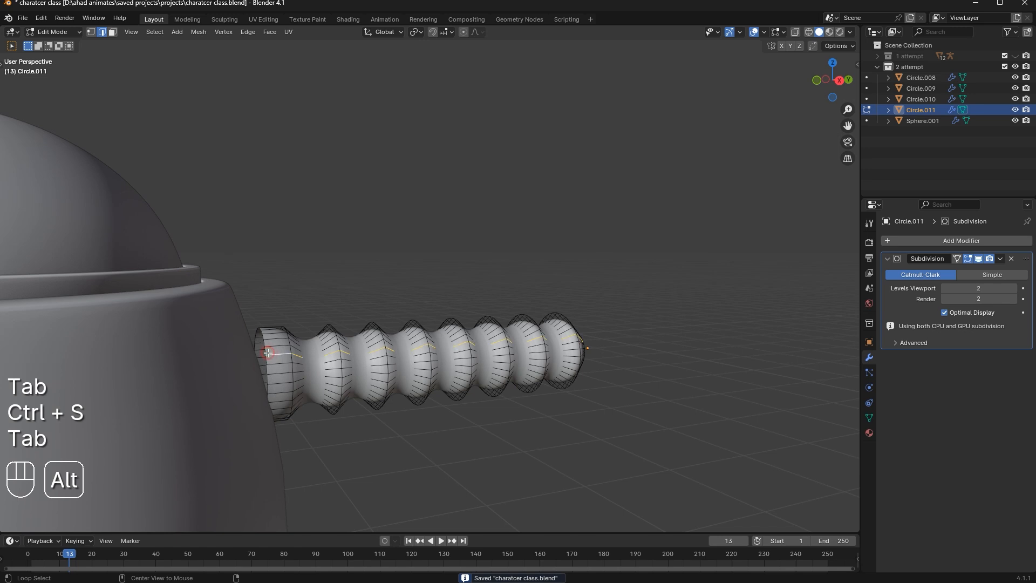
click(840, 79)
key(g)
key(g)
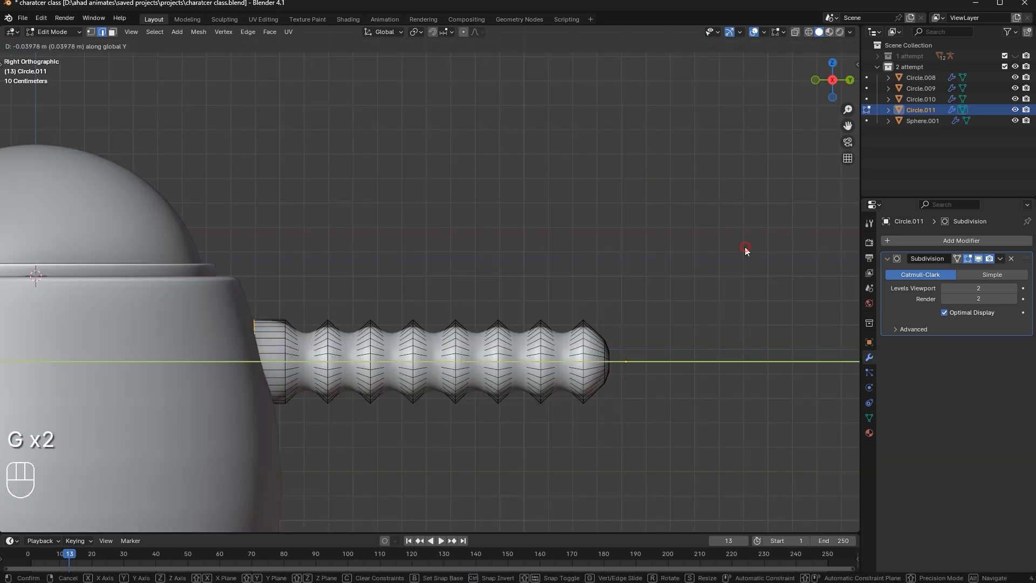
click(745, 246)
Move the whole arm slightly along Y into the body and save the file
key(Tab)
key(g)
key(g)
click(696, 257)
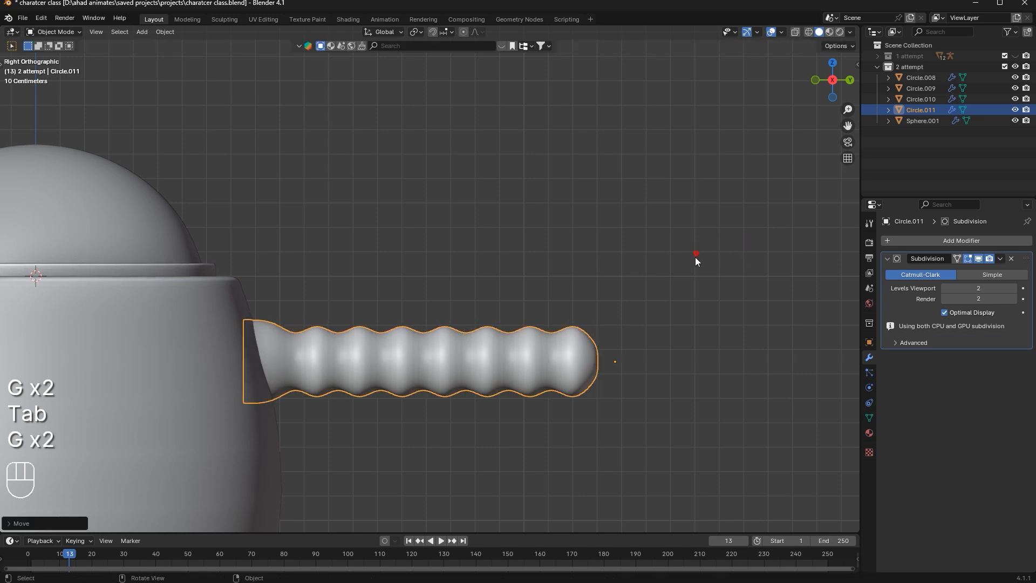
click(696, 254)
key(ctrl+s)
Set the arm's origin to the centre of its geometry and save the file
click(584, 337)
right_click(632, 257)
mouse_move(593, 300)
click(691, 311)
scroll(542, 266, down, 5)
key(ctrl+s)
middle_drag(433, 309, 424, 329)
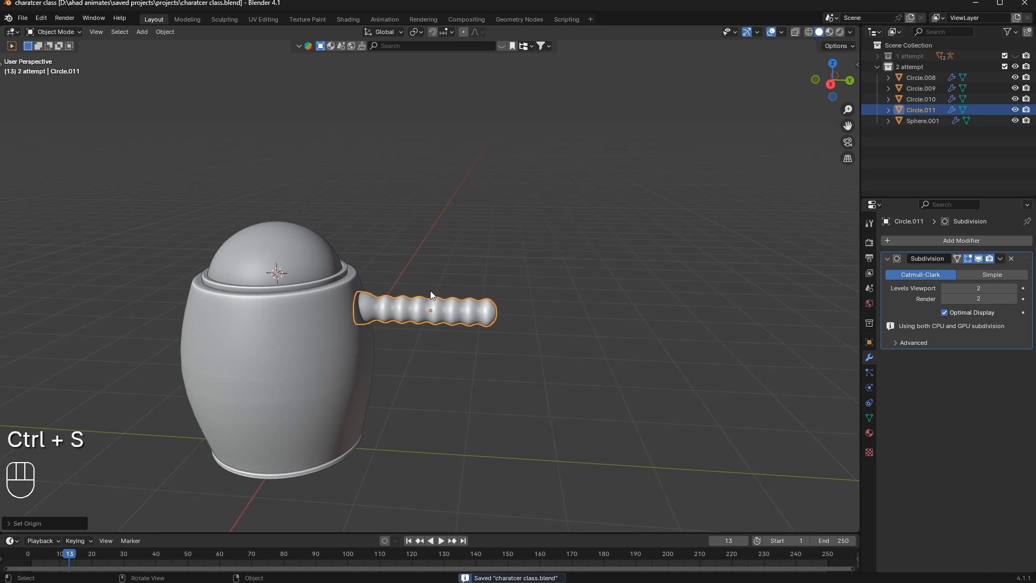
Select the entire arm mesh and thicken it using Shrink/Fatten at about -0.27 m
click(836, 79)
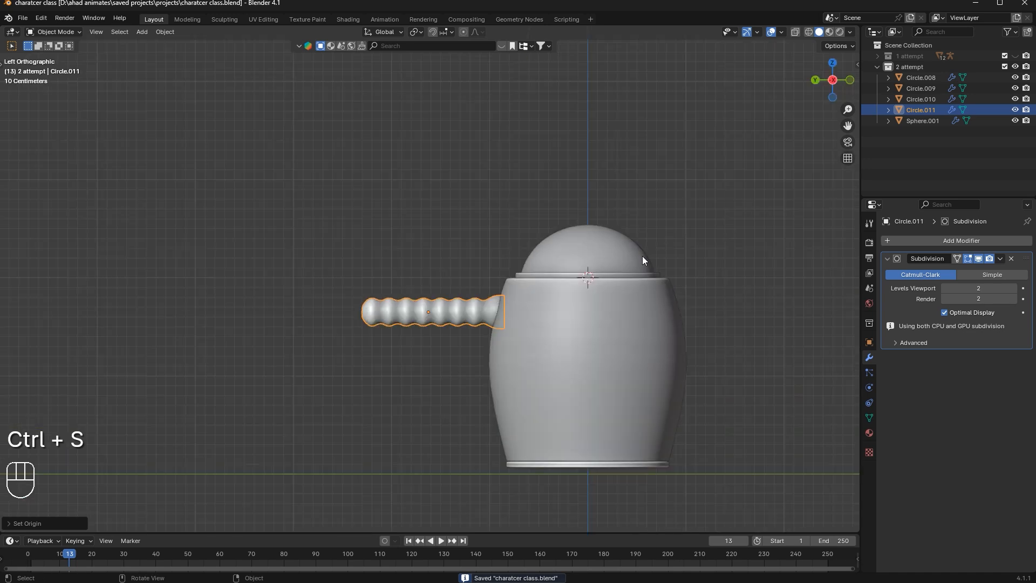
key(Tab)
key(a)
key(alt+s)
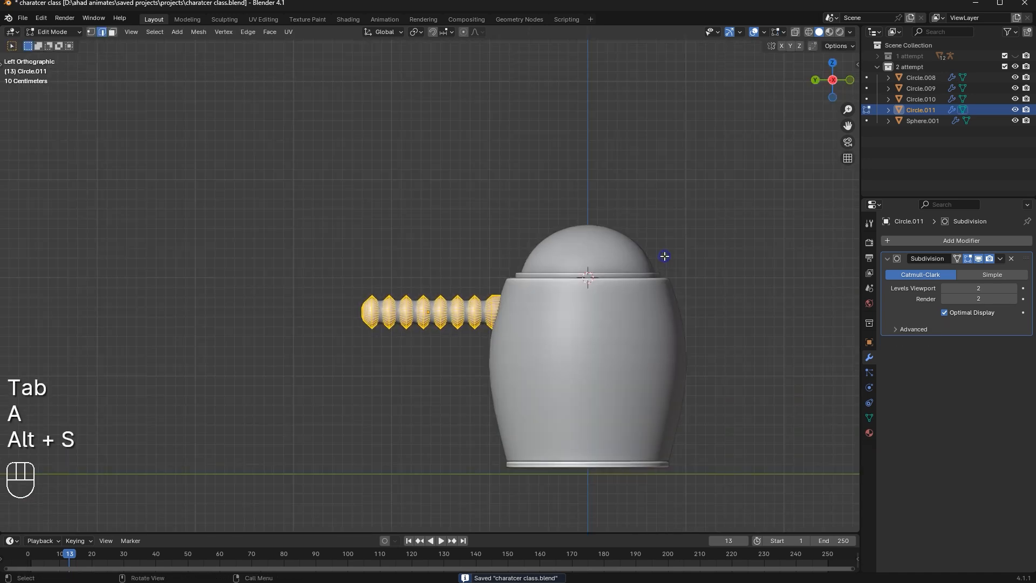
scroll(596, 223, up, 2)
scroll(597, 223, up, 1)
key(alt+s)
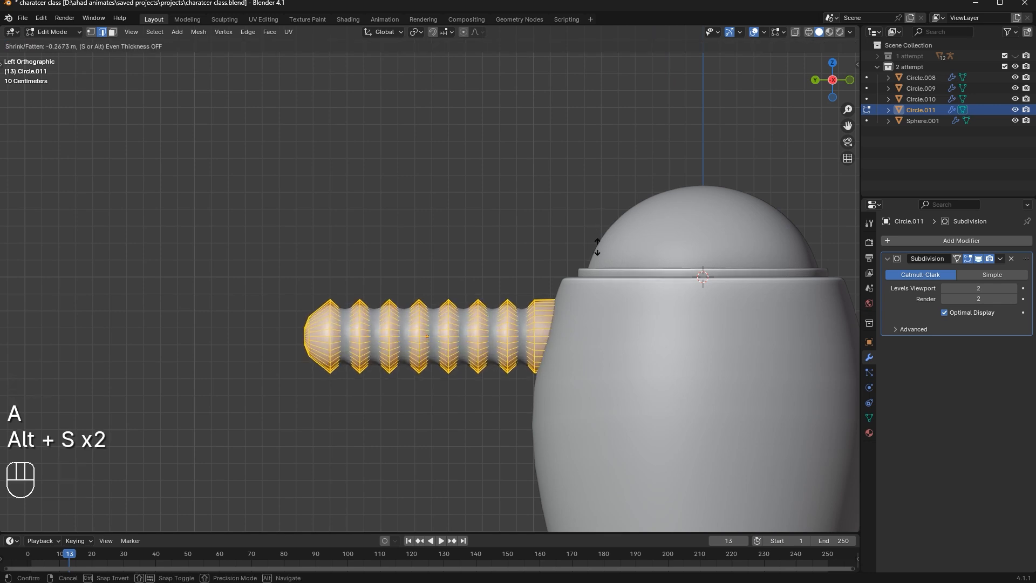
click(597, 247)
Enlarge the arm slightly, reposition it along Y against the body, and save the file
key(Tab)
key(s)
click(620, 247)
key(g)
right_click(613, 247)
key(g)
middle_click(608, 250)
click(600, 251)
click(606, 172)
key(ctrl+s)
Scale the arm down slightly and move it along Y so its inner end sits inside the body
click(830, 81)
middle_click(484, 307)
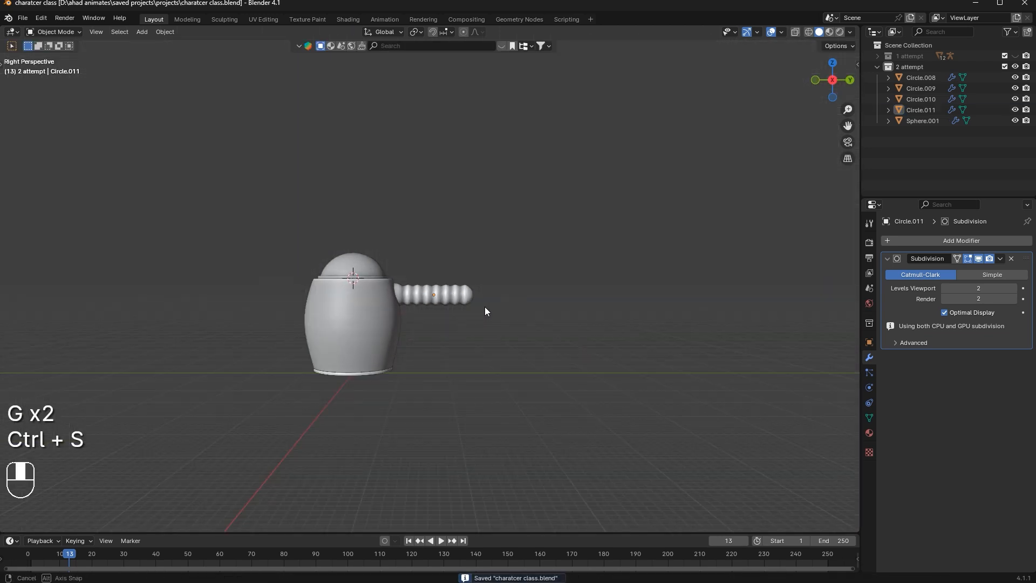
scroll(484, 307, up, 5)
click(482, 307)
key(s)
click(559, 261)
scroll(593, 223, up, 1)
middle_drag(592, 221, 597, 223)
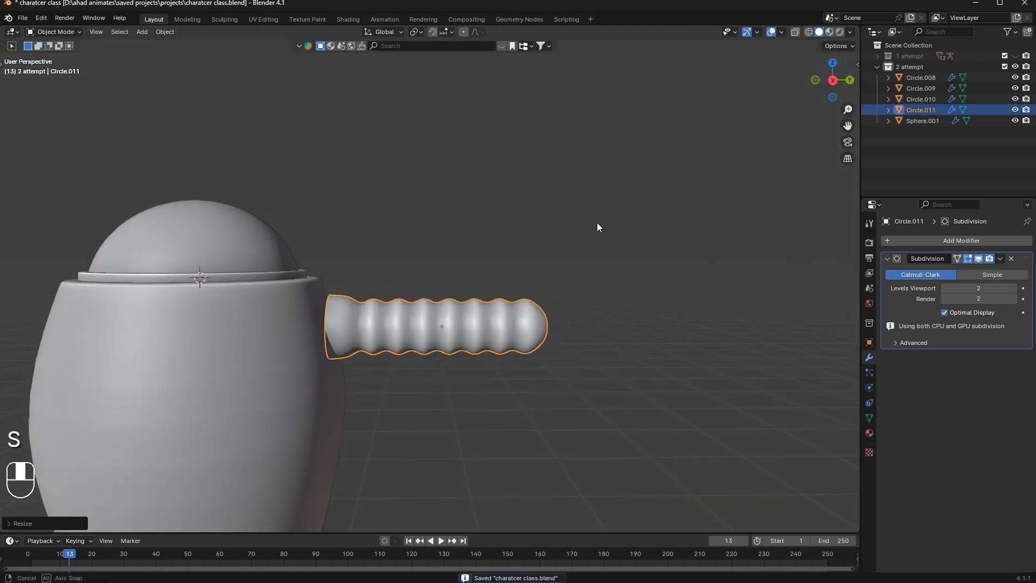
key(g)
middle_click(594, 224)
click(588, 227)
Add a Mirror modifier to the arm and place it above the Subdivision modifier
key(Tab)
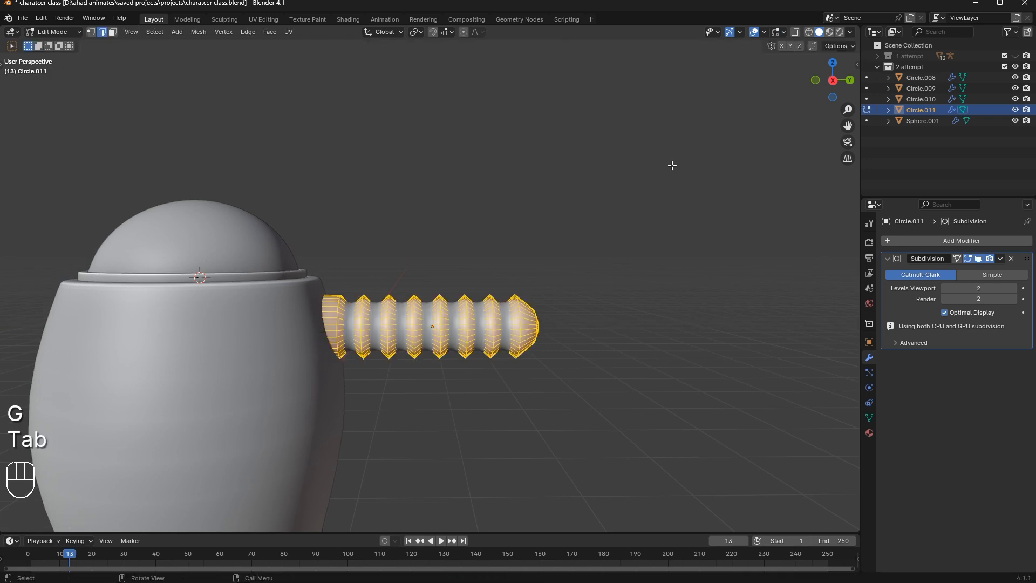
key(Tab)
middle_drag(557, 270, 574, 251)
click(835, 72)
shift+middle_drag(406, 297, 535, 316)
scroll(578, 306, up, 3)
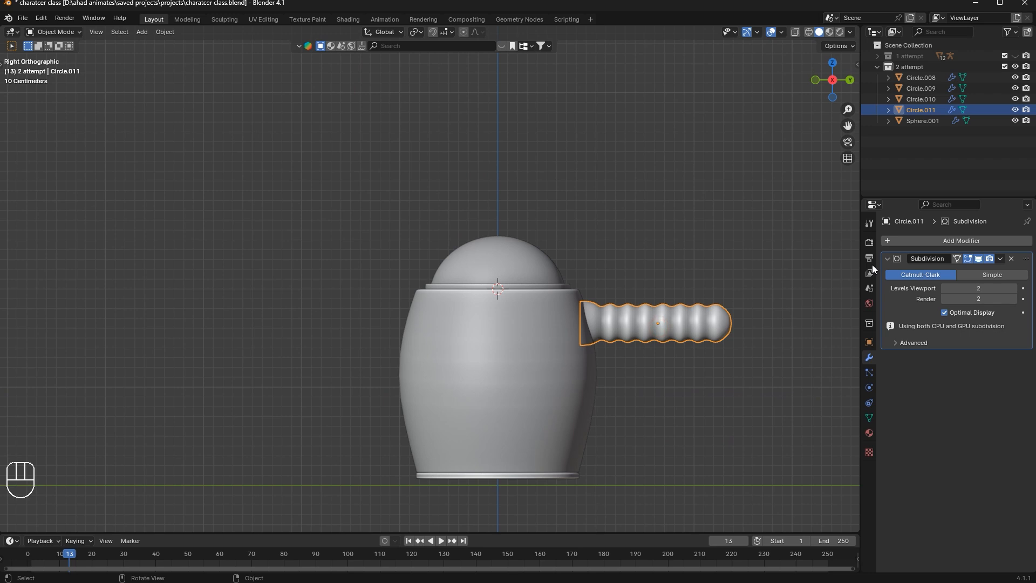
click(909, 246)
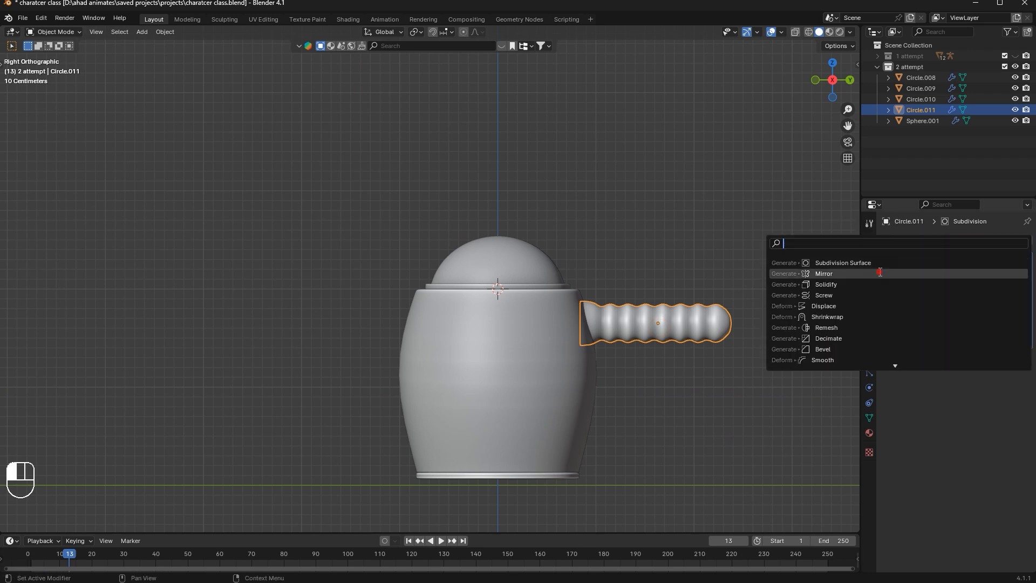
click(1008, 367)
drag(1026, 357, 1016, 312)
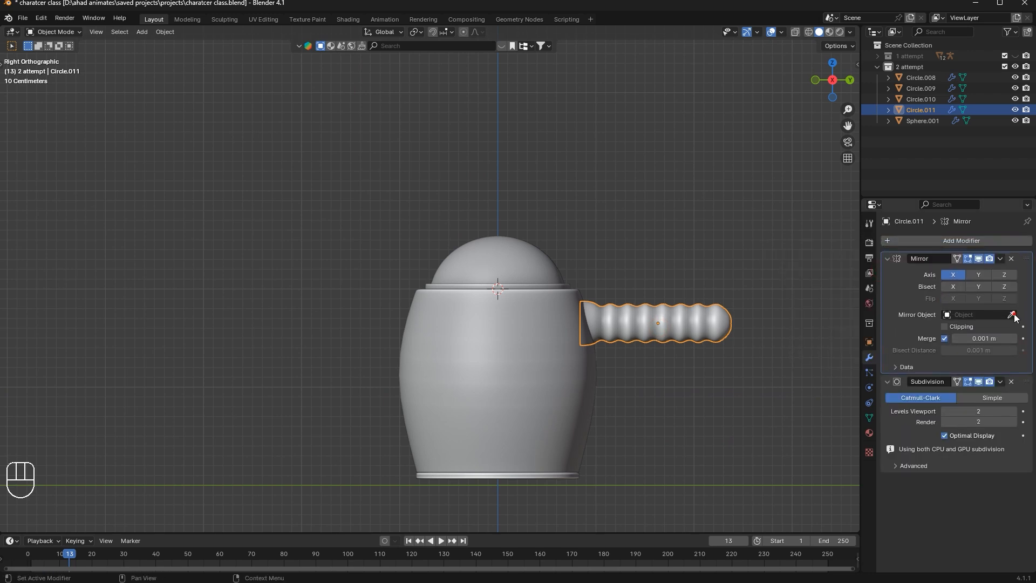
Use the barrel-shaped body, Circle.008, as the arm's mirror object and keep the arm selected
click(441, 370)
click(442, 370)
key(g)
right_click(445, 343)
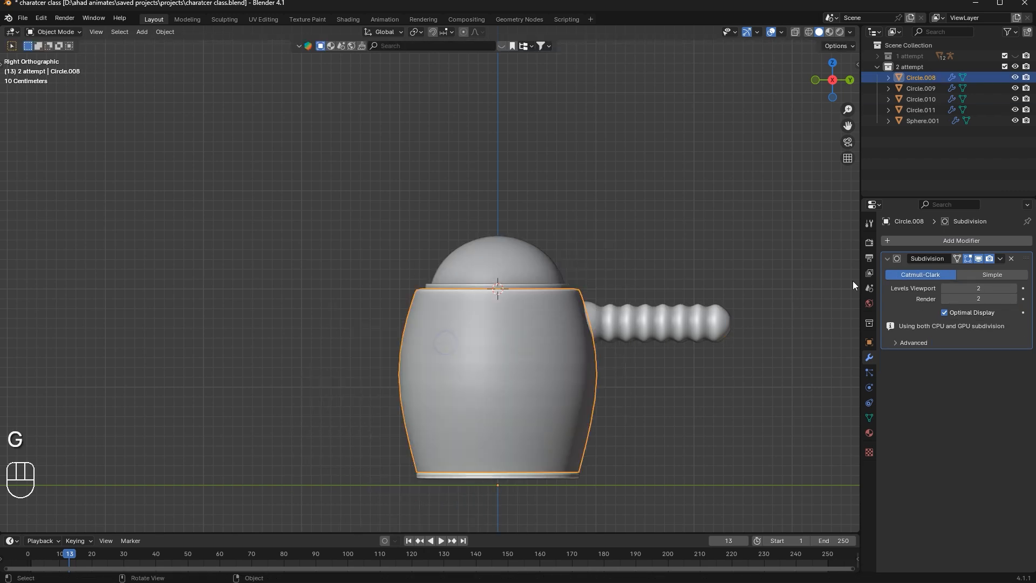
click(653, 312)
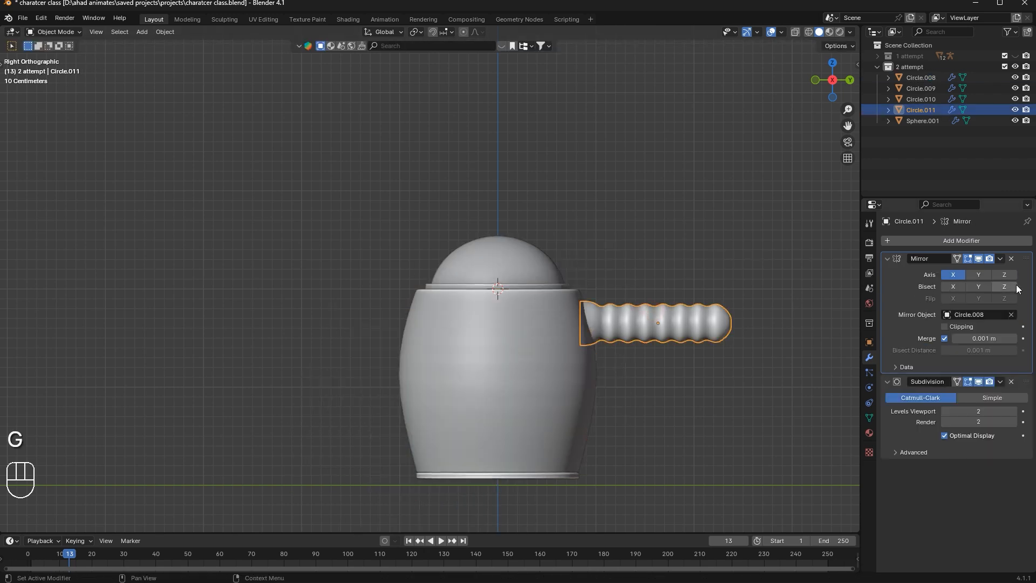
Mirror the arm across the Y axis so a second arm sits on the opposite side, and save the file
click(971, 275)
key(ctrl+s)
click(671, 307)
scroll(664, 291, down, 3)
middle_drag(662, 285, 647, 317)
click(655, 322)
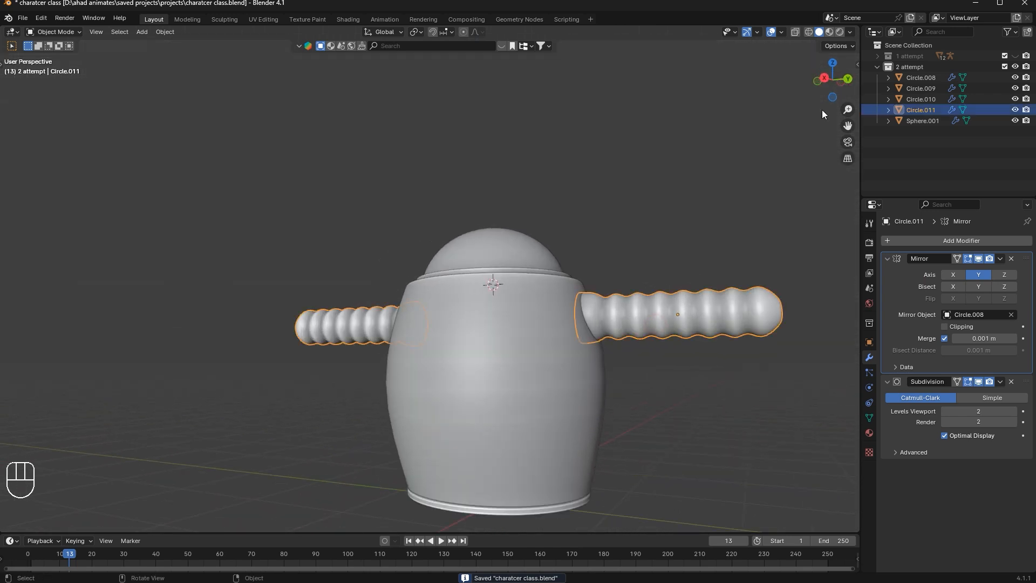
Enlarge the mirrored arms slightly in the right orthographic view
click(820, 81)
key(s)
click(806, 223)
key(g)
right_click(810, 224)
key(s)
click(797, 225)
key(f)
key(t)
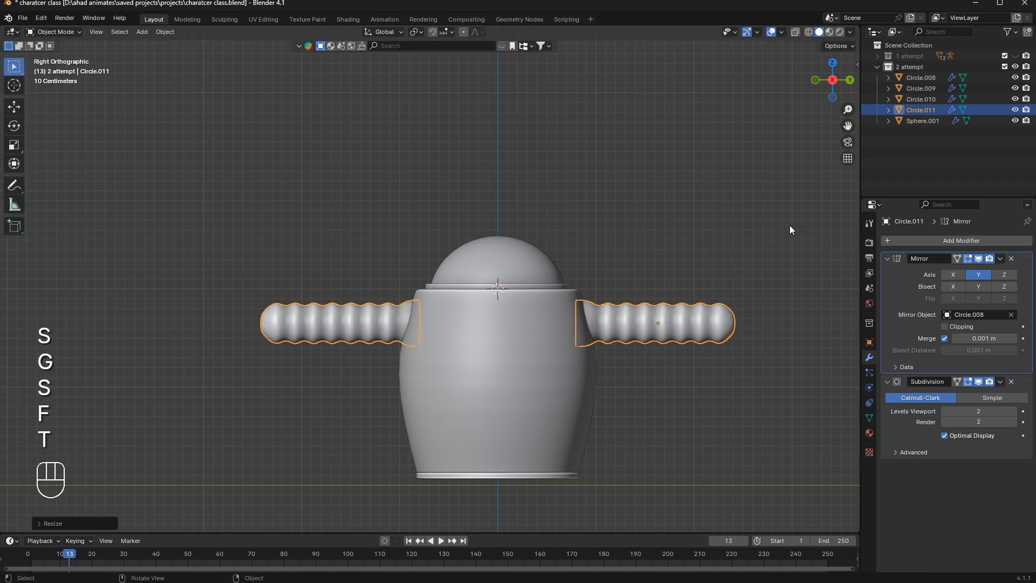
Shift the arms slightly outward along Y and lower them about 0.1 m along Z
key(g)
key(y)
click(794, 226)
key(g)
key(z)
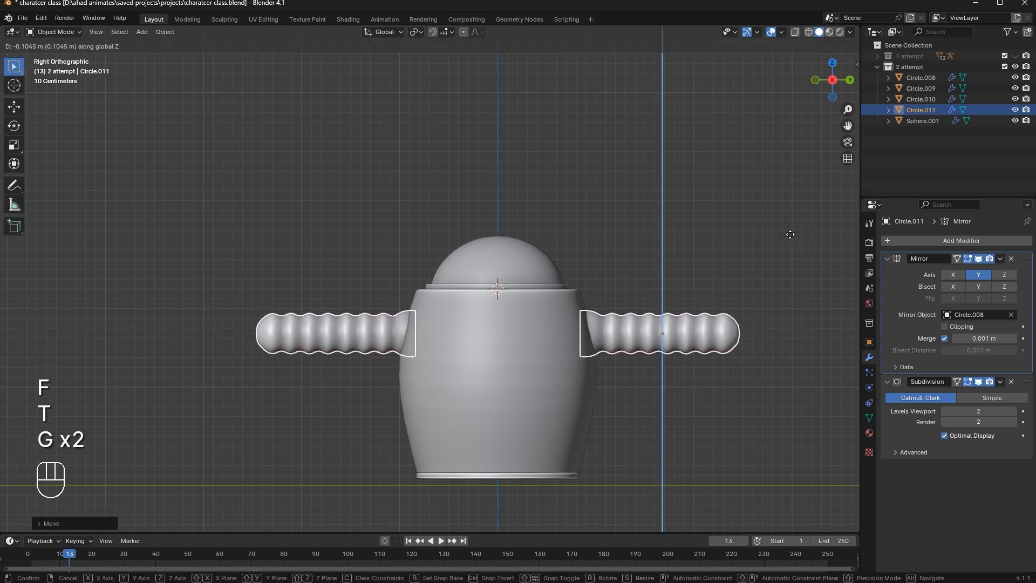
click(788, 236)
key(Tab)
middle_drag(631, 275, 589, 287)
key(Tab)
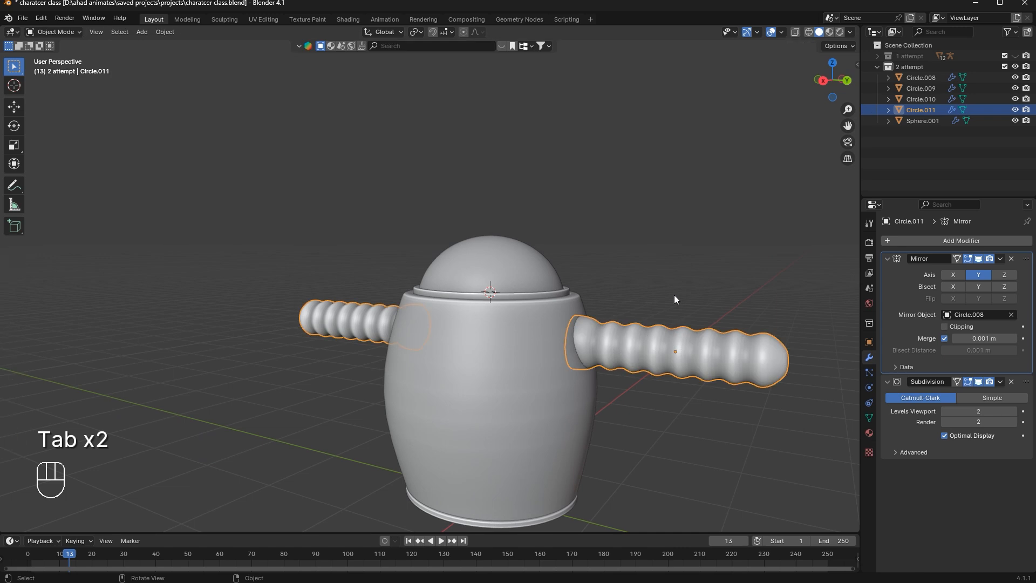
Check the arms' fit against the body from several angles and save the file
scroll(677, 306, up, 3)
click(732, 323)
middle_drag(733, 323, 673, 386)
scroll(672, 387, down, 5)
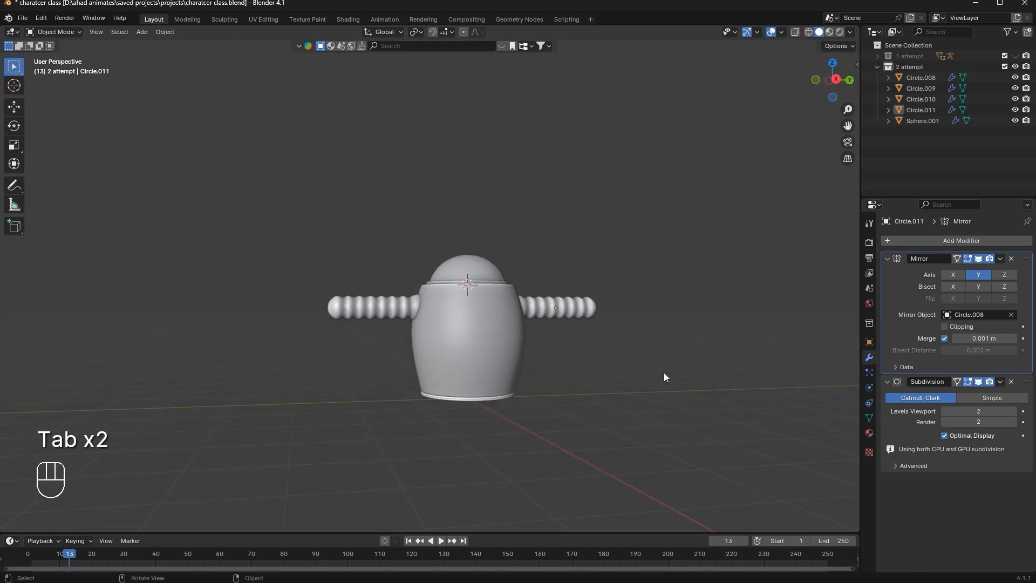
key(ctrl+s)
scroll(665, 320, up, 2)
middle_drag(666, 316, 636, 320)
Move the arm outward along Y so a gap opens between its inner end and the body
click(831, 80)
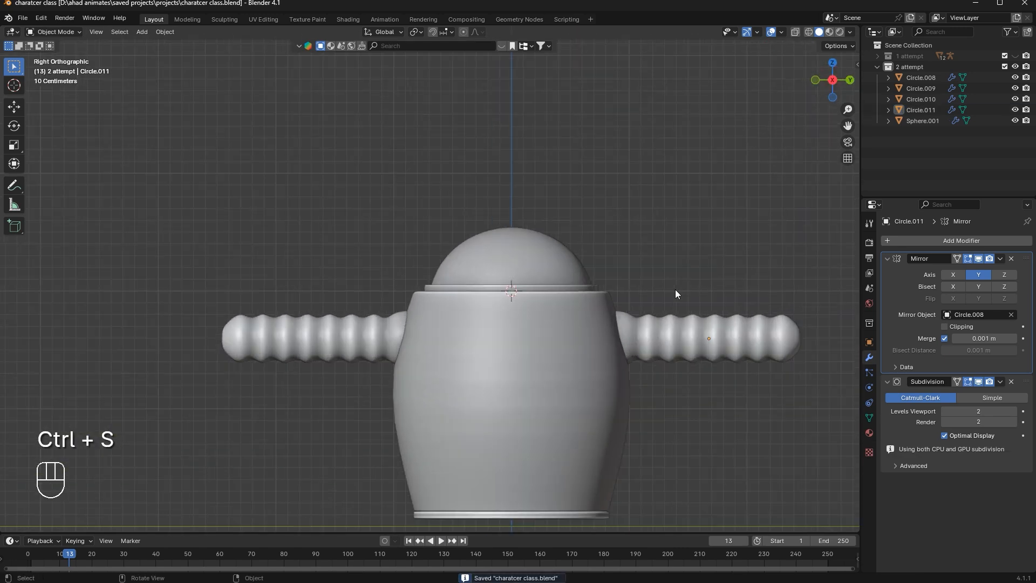
click(651, 347)
key(g)
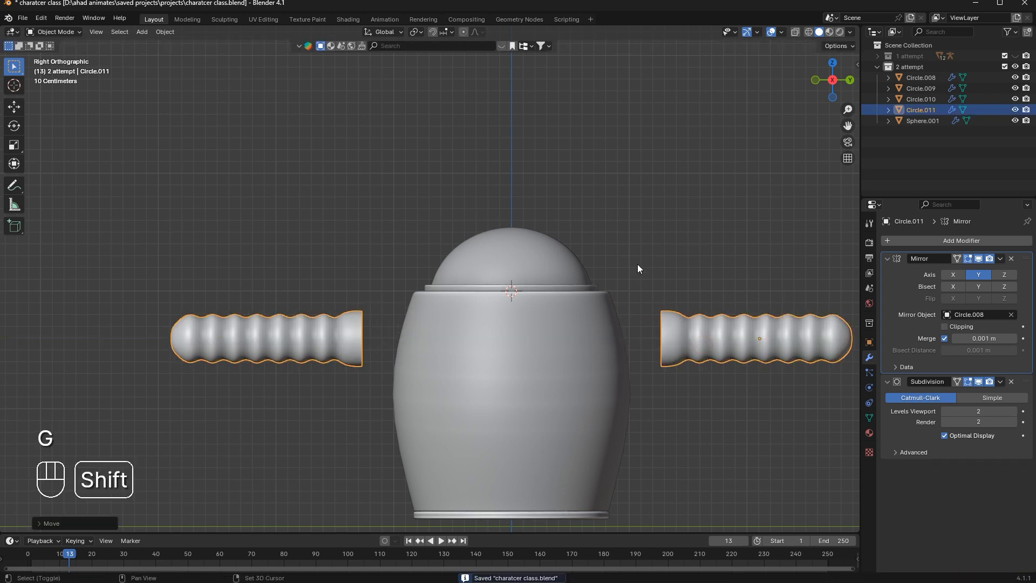
click(636, 264)
Add a UV sphere, scale it down to the arm's thickness and place it between body and arm as a shoulder
key(shift+a)
mouse_move(636, 264)
click(701, 298)
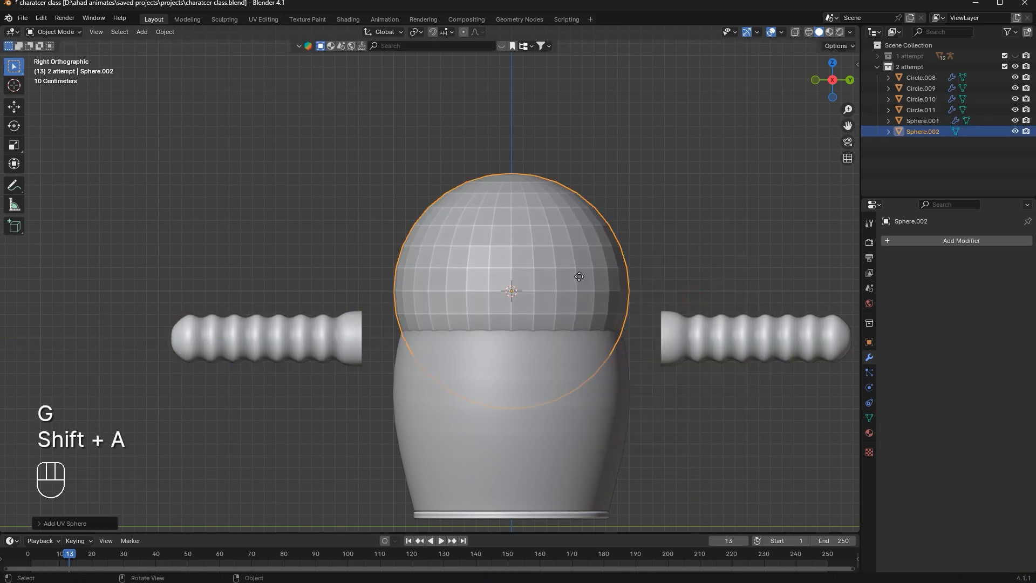
key(g)
click(659, 326)
key(s)
click(656, 339)
key(g)
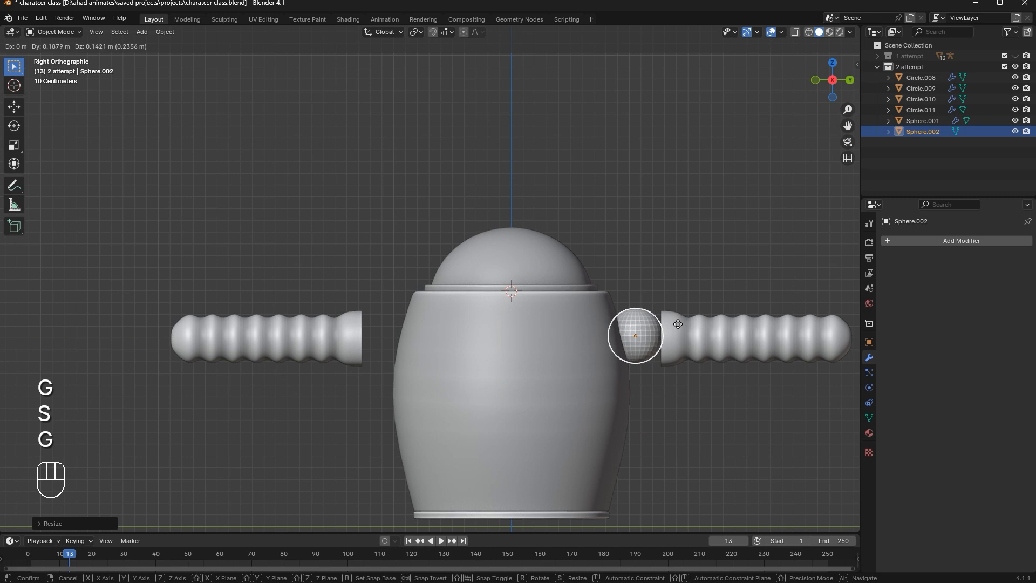
key(s)
click(682, 300)
Shade the shoulder sphere smooth and settle its position against the side of the body
right_click(689, 263)
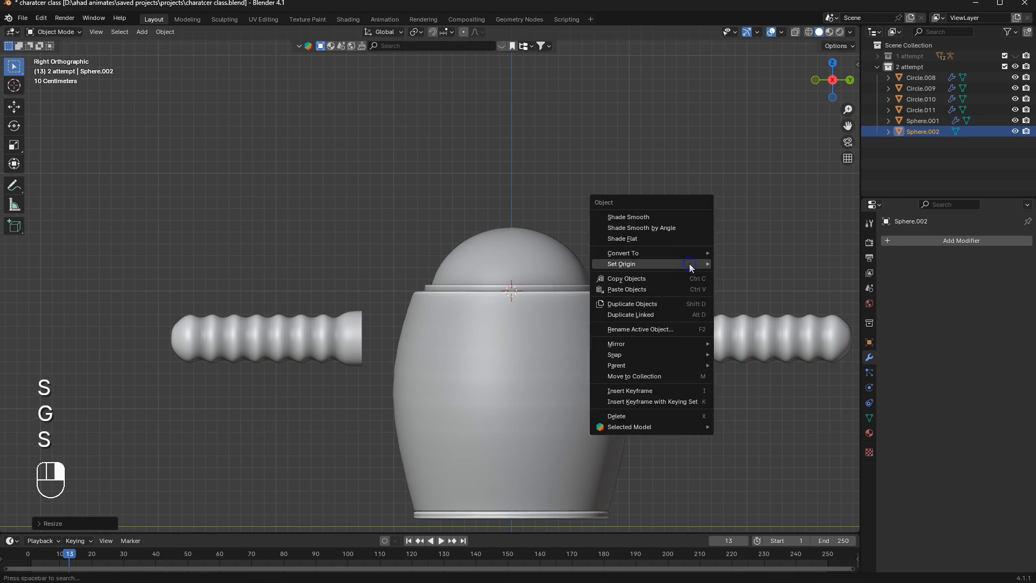
click(678, 216)
key(g)
click(734, 276)
Move the arm inward along Y until its open end overlaps the shoulder sphere
click(672, 326)
key(g)
right_click(667, 326)
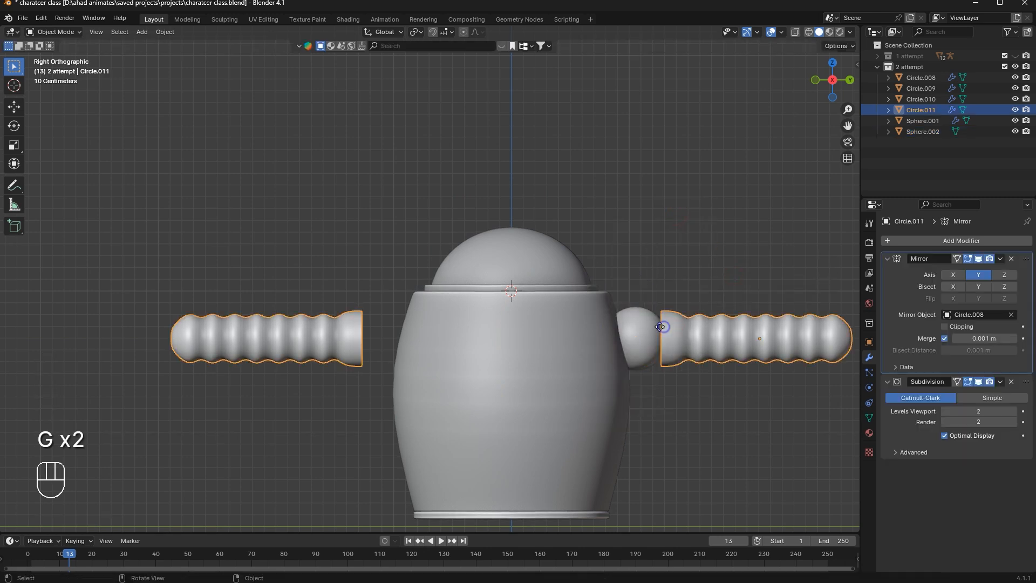
key(g)
key(y)
click(650, 326)
click(679, 239)
Fine-tune the shoulder sphere's scale to match the arm's open end
middle_drag(690, 272, 588, 303)
click(578, 412)
key(s)
right_click(539, 417)
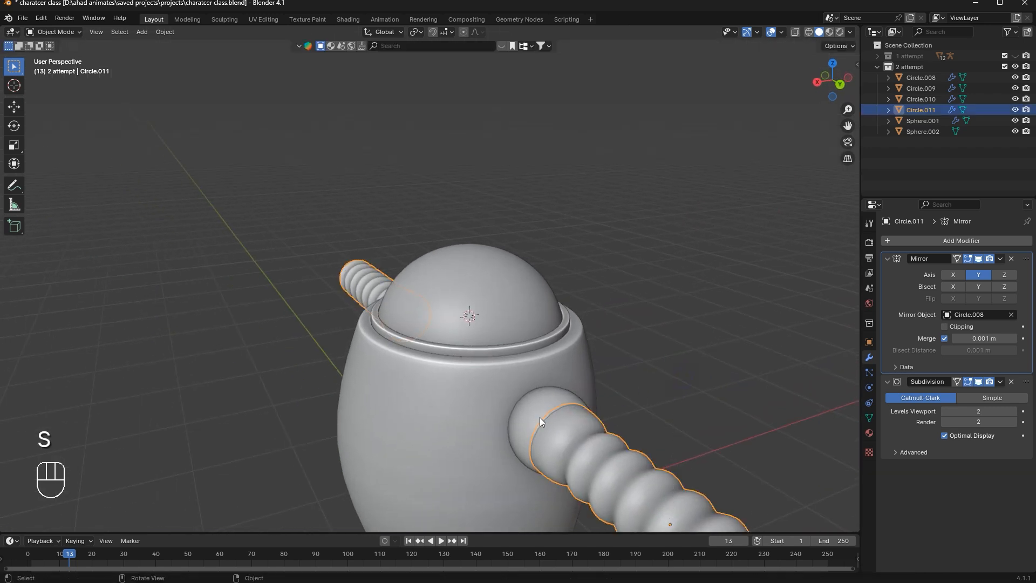
click(540, 418)
key(s)
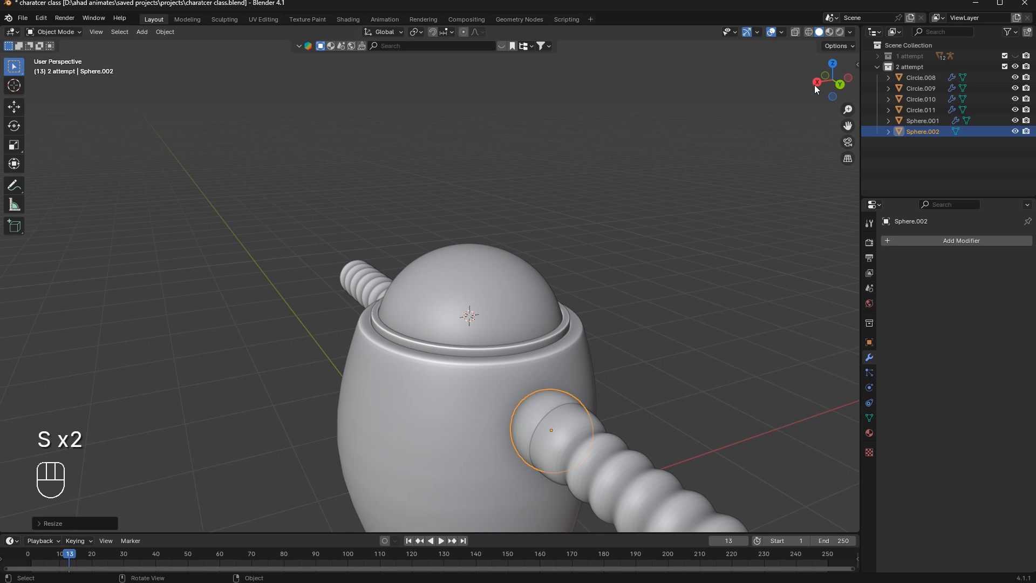
click(816, 83)
key(s)
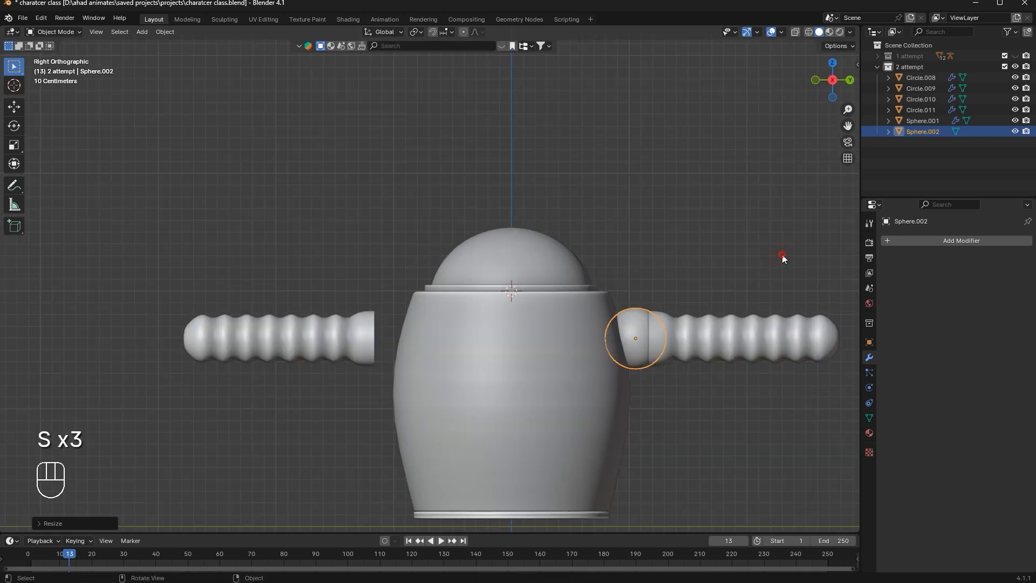
click(781, 254)
Add a Mirror modifier to the shoulder sphere on the Y axis with Circle.008 as mirror object, and save the file
middle_drag(727, 280, 596, 316)
click(963, 242)
click(945, 261)
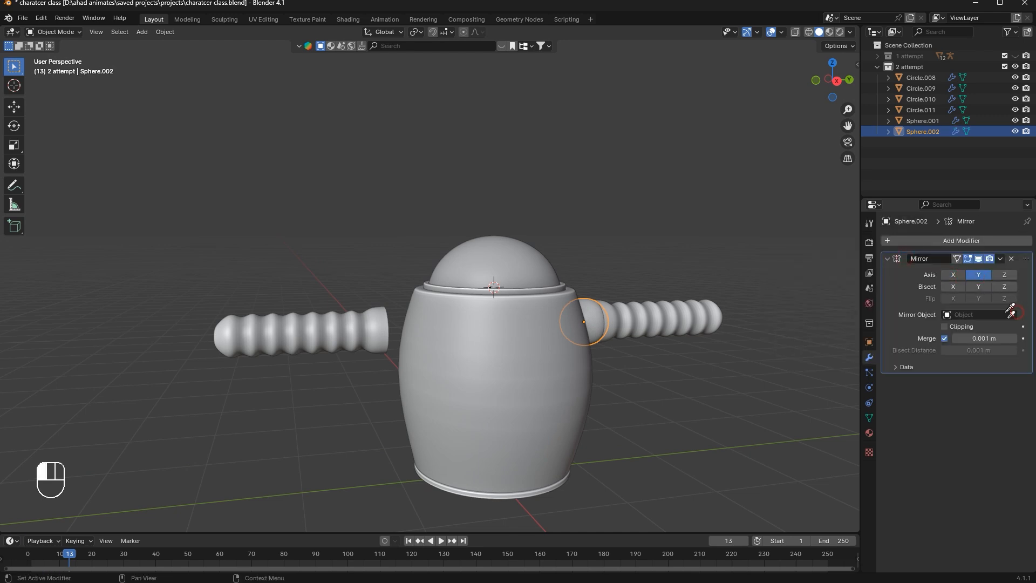
scroll(580, 387, down, 3)
middle_drag(589, 372, 641, 370)
scroll(545, 337, up, 2)
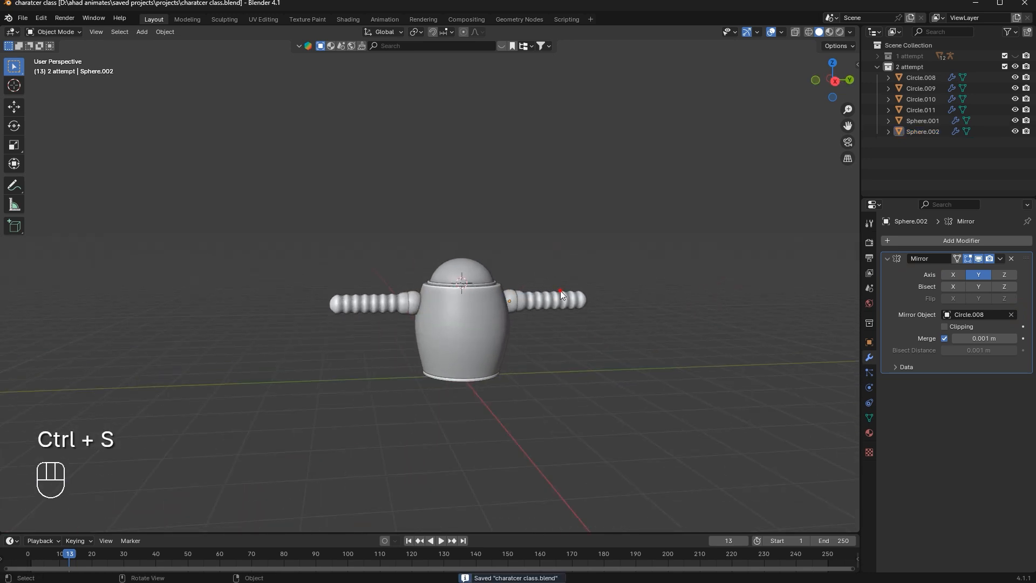
Select the edge loop at the arm's inner end and snap the 3D cursor to it
click(558, 302)
key(ctrl+2)
scroll(853, 238, up, 2)
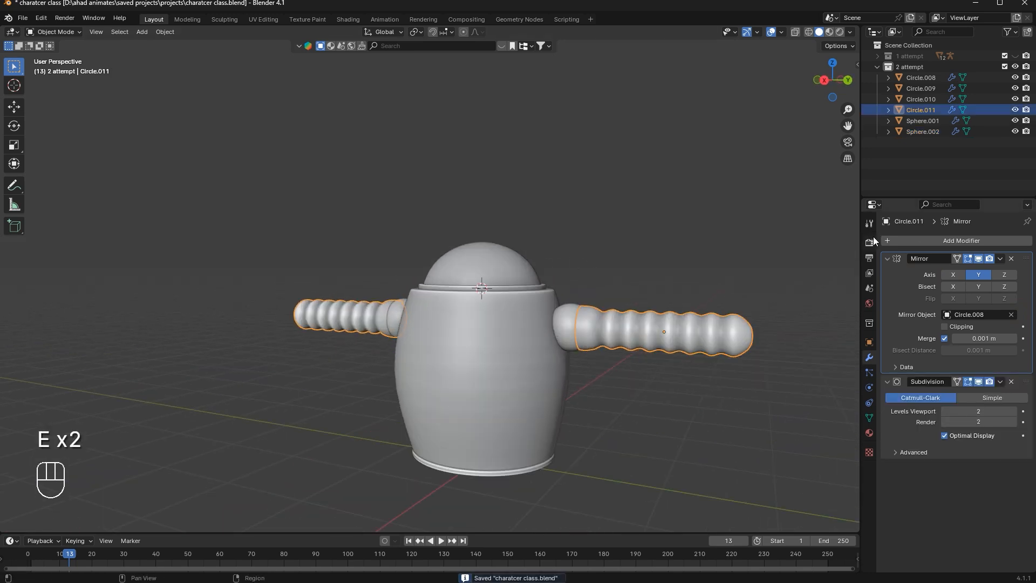
key(Tab)
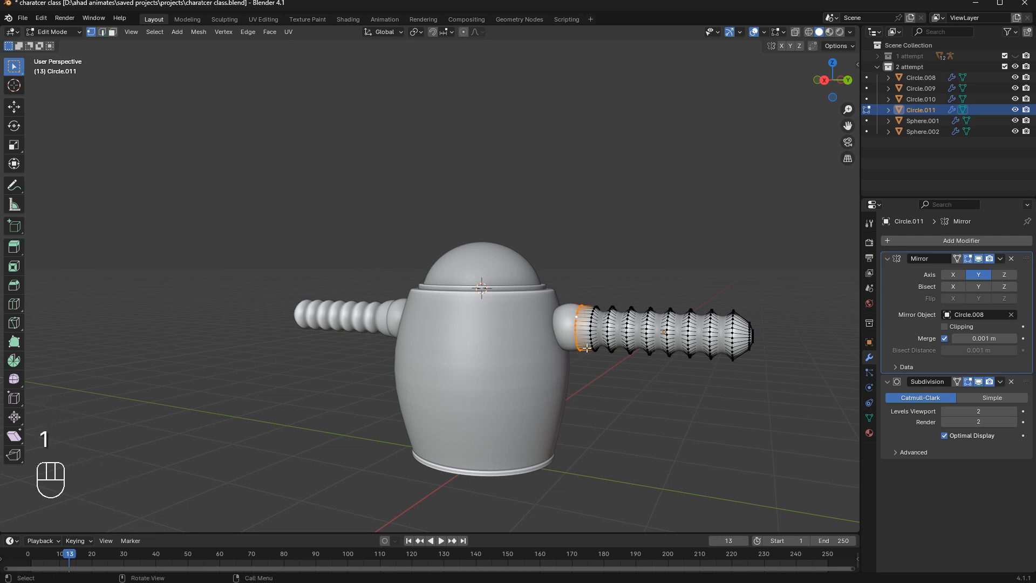
right_click(672, 223)
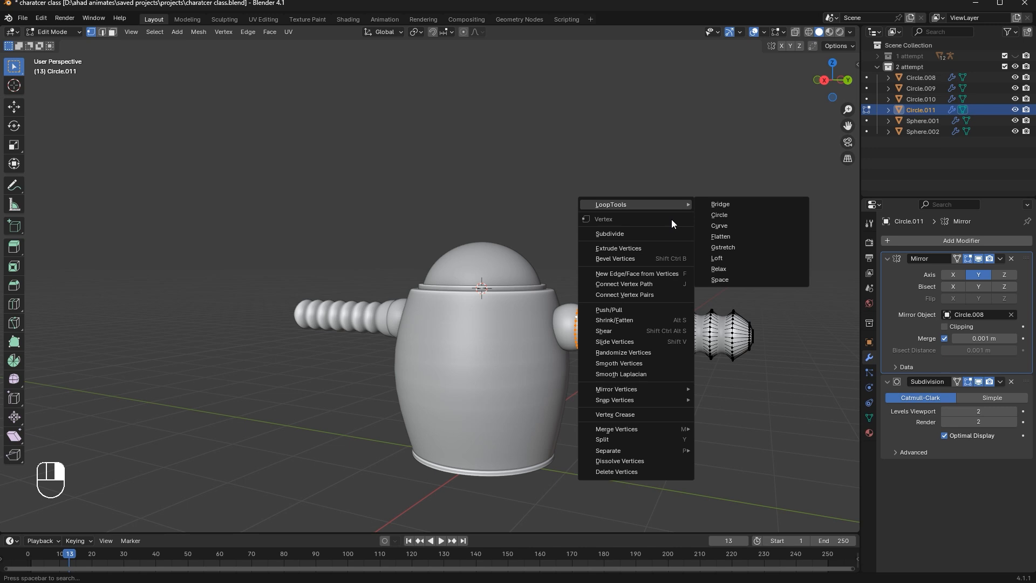
scroll(693, 226, up, 2)
key(shift+s)
click(694, 282)
key(Tab)
Set the arm's origin to the 3D cursor at its inner end
key(shift+a)
right_click(732, 328)
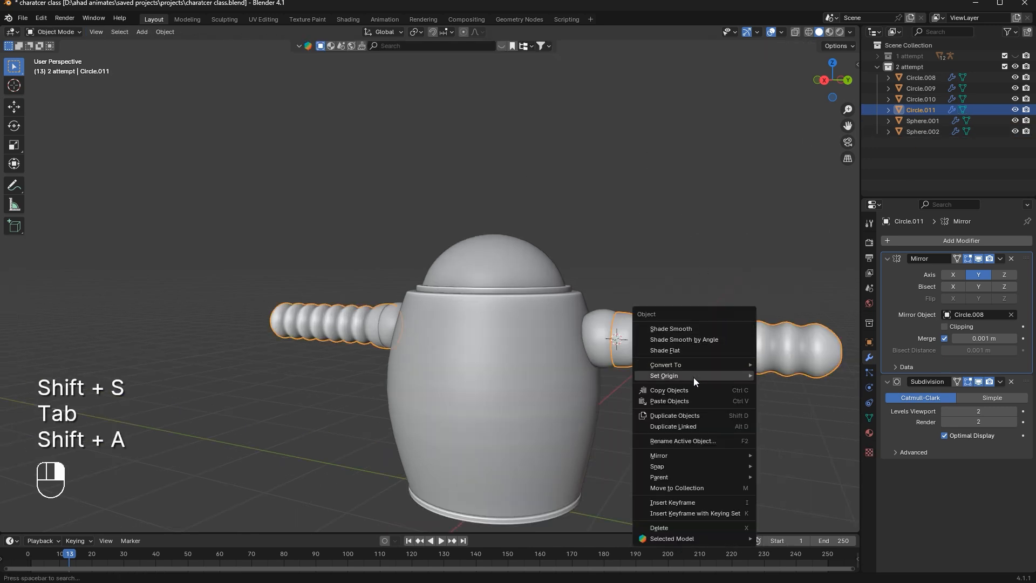
mouse_move(694, 376)
click(824, 399)
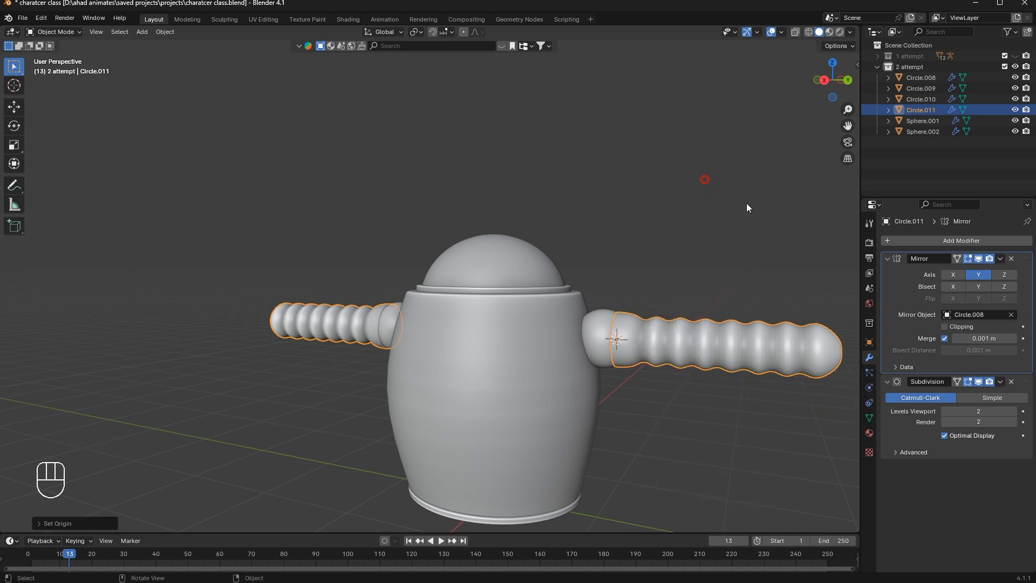
click(746, 203)
Try rotating the arm freely about the origin at its inner end
click(734, 342)
key(r)
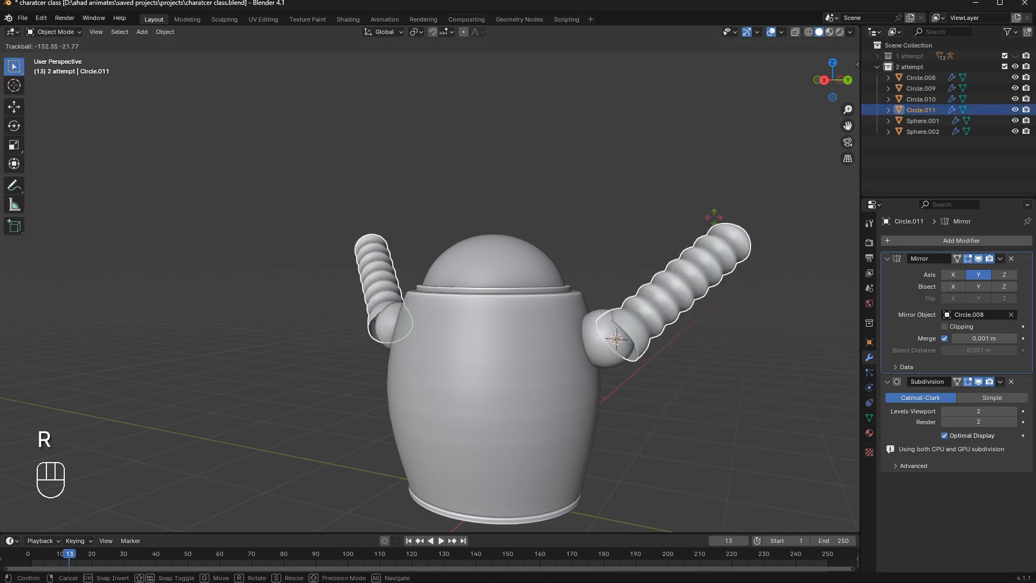
right_click(601, 332)
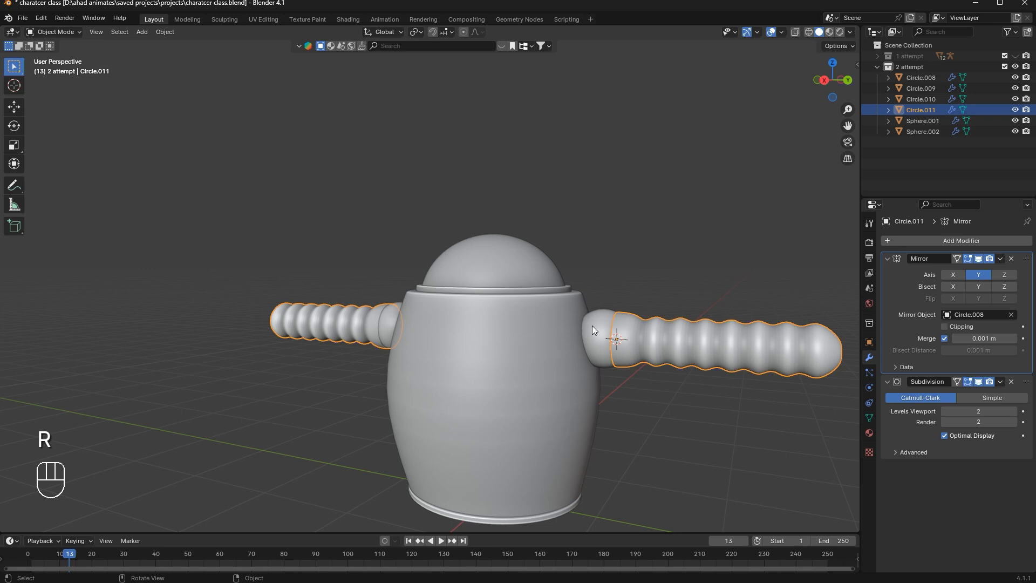
key(r)
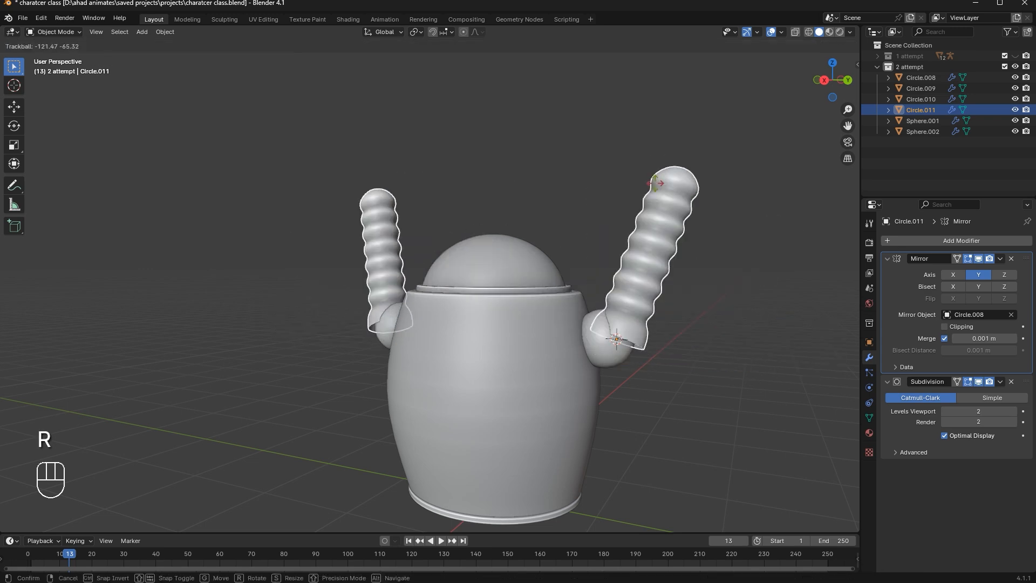
right_click(652, 213)
Snap the 3D cursor to the shoulder sphere and set the arm's origin to the 3D cursor
click(604, 323)
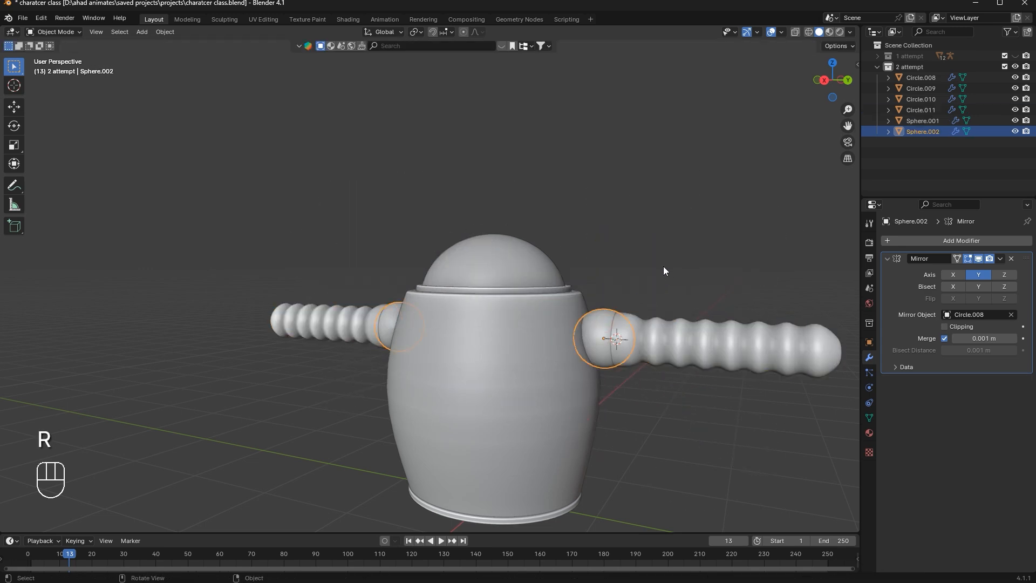
key(shift+s)
click(639, 338)
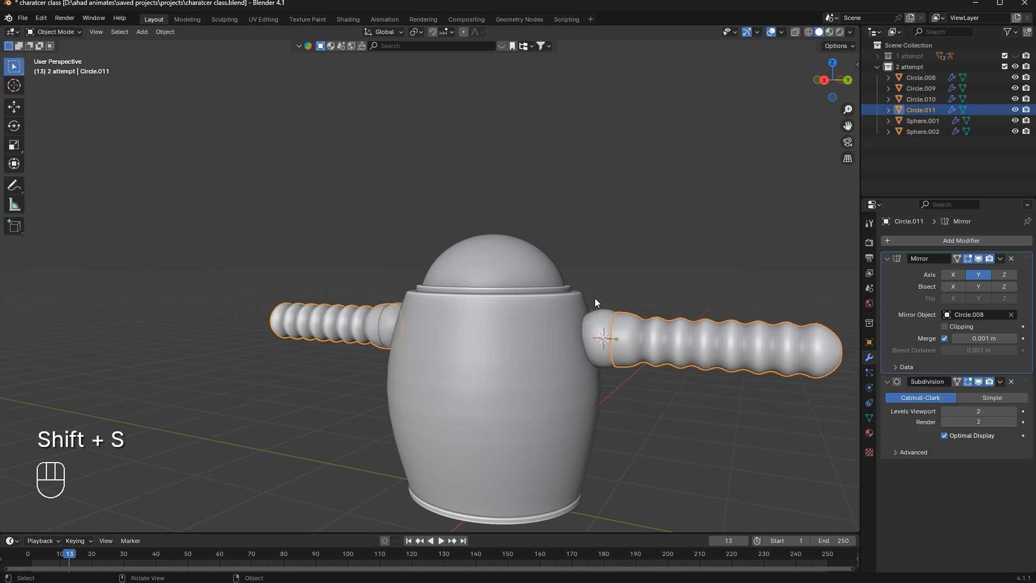
right_click(683, 309)
mouse_move(704, 315)
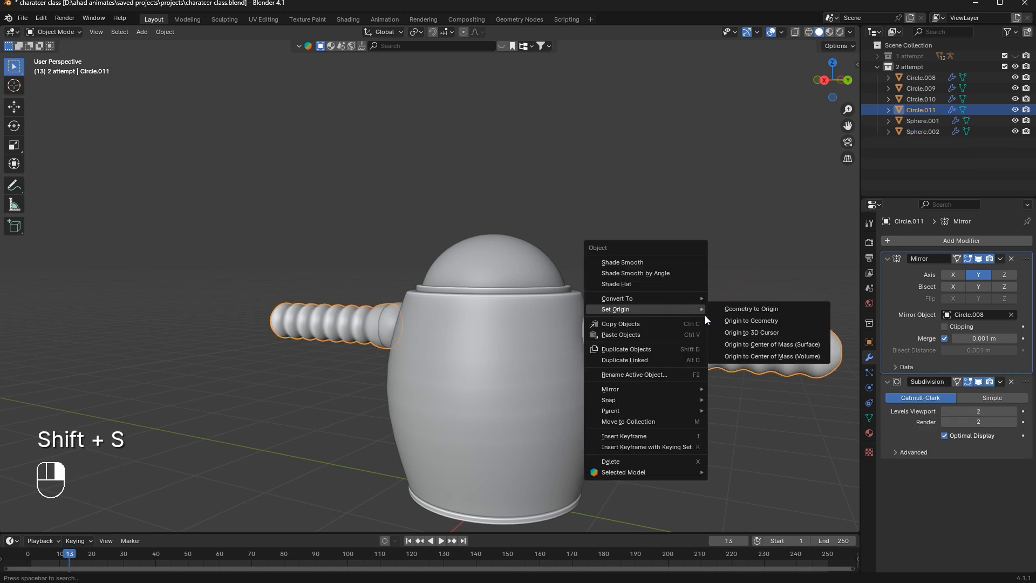
click(755, 333)
Try rotating the arm about its origin in the shoulder sphere
key(r)
key(r)
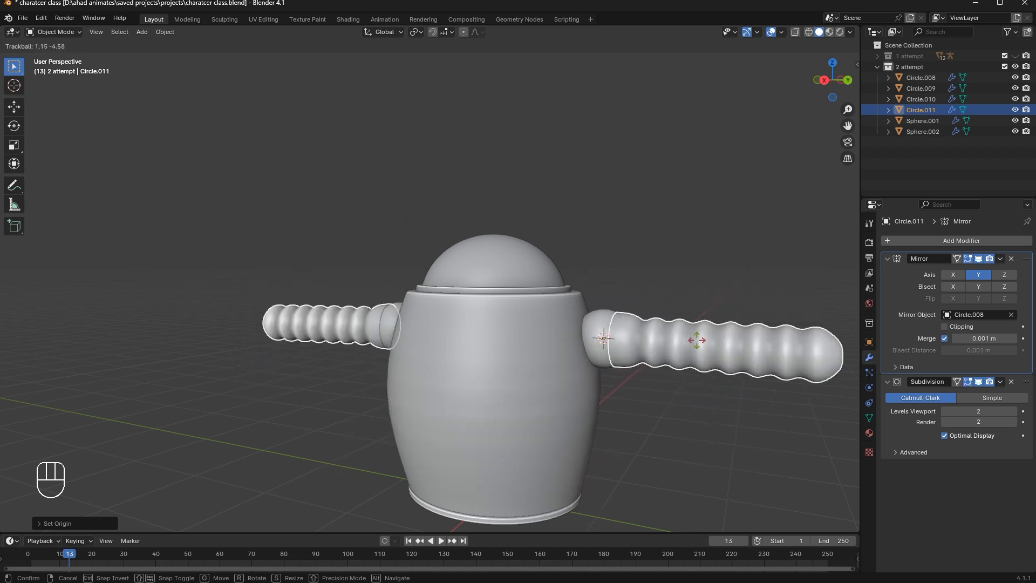
key(r)
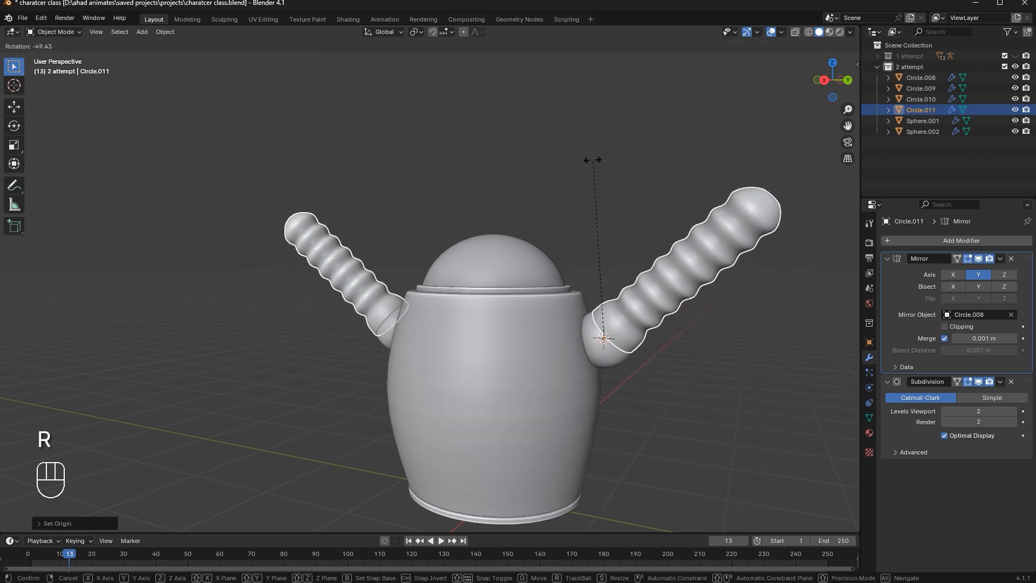
click(675, 220)
Save the file, reset the 3D cursor to the world origin and frame the whole model
key(ctrl+s)
scroll(641, 232, down, 5)
scroll(651, 242, up, 4)
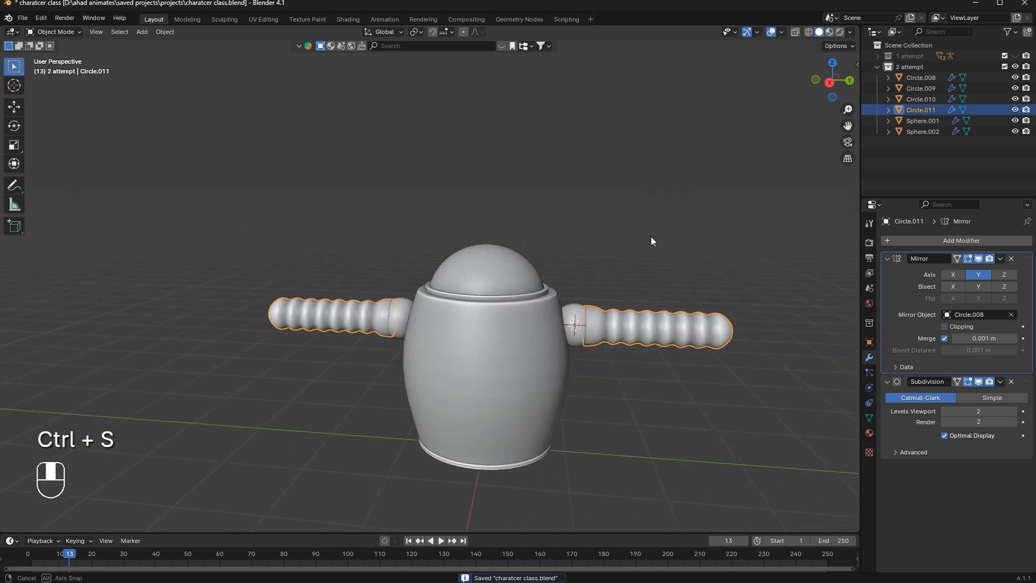
key(shift+c)
middle_drag(541, 341, 645, 183)
click(646, 184)
key(a)
key(KP_Decimal)
click(646, 184)
Duplicate the arm in the right orthographic view and rotate the copy to point straight down as a leg
middle_drag(420, 277, 480, 236)
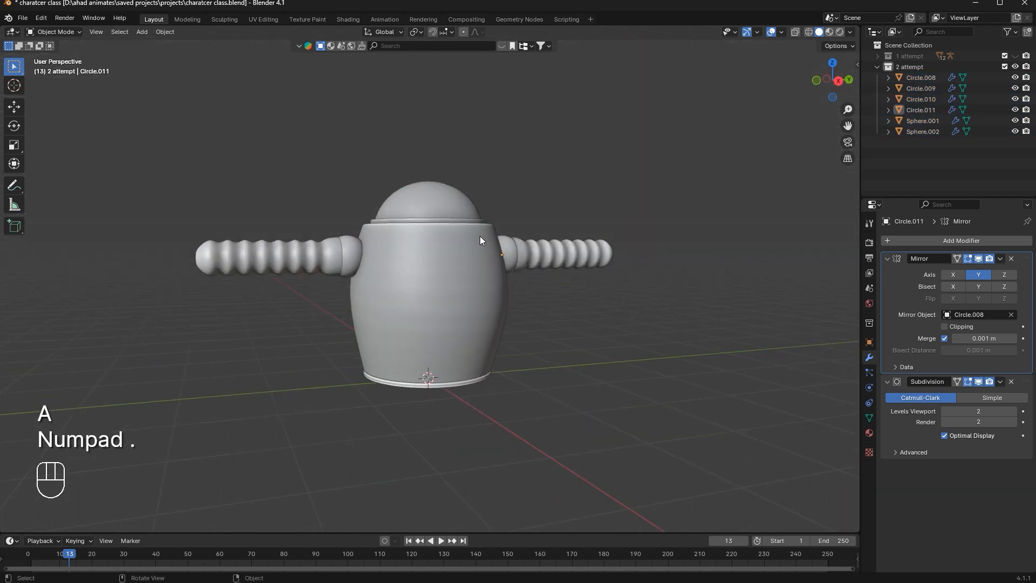
scroll(481, 235, up, 3)
middle_drag(659, 213, 621, 229)
click(621, 229)
click(830, 80)
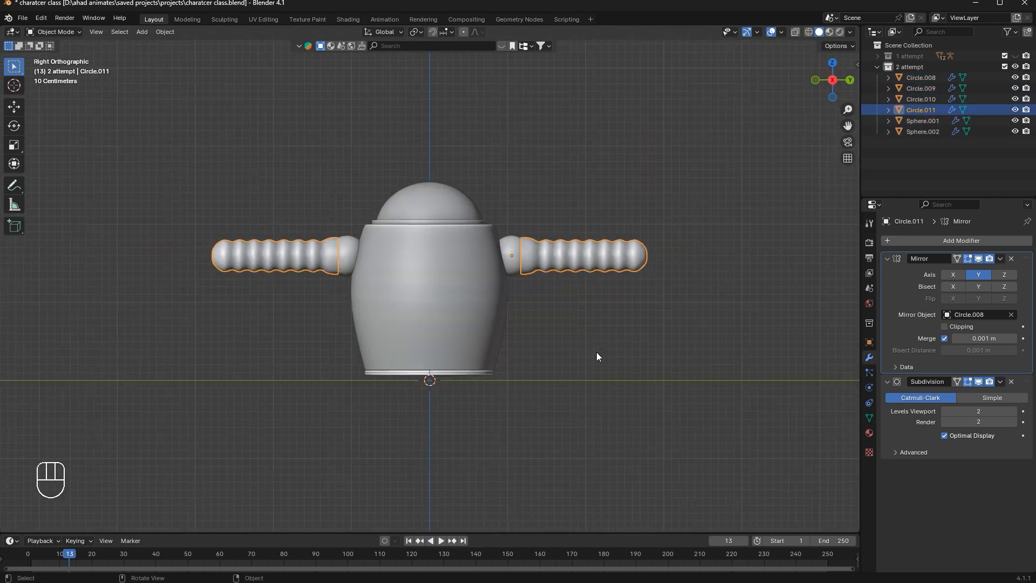
scroll(597, 352, down, 2)
key(shift+d)
key(r)
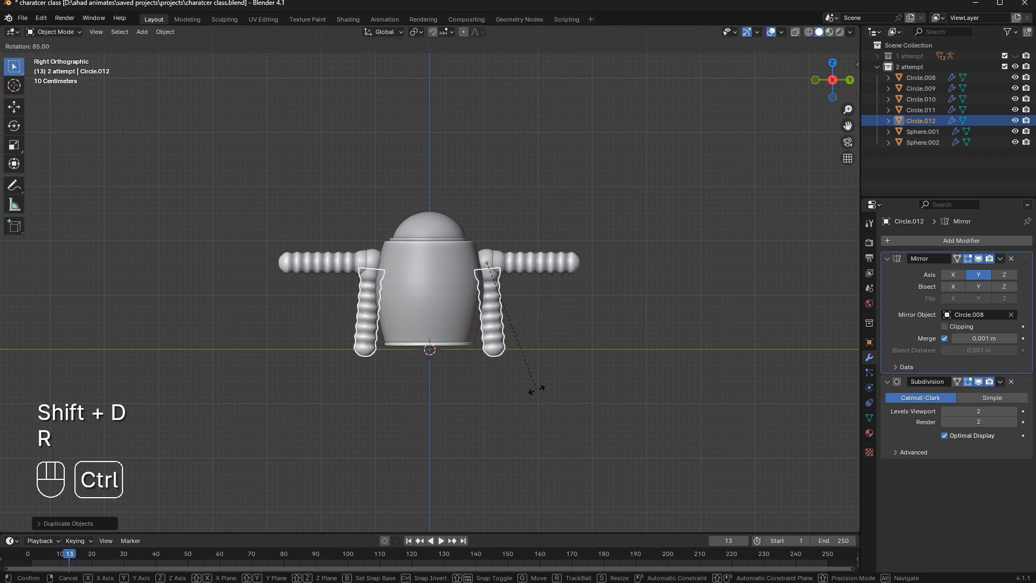
click(525, 388)
Move the duplicated limb beneath the body's base so the mirrored pair forms two legs
key(g)
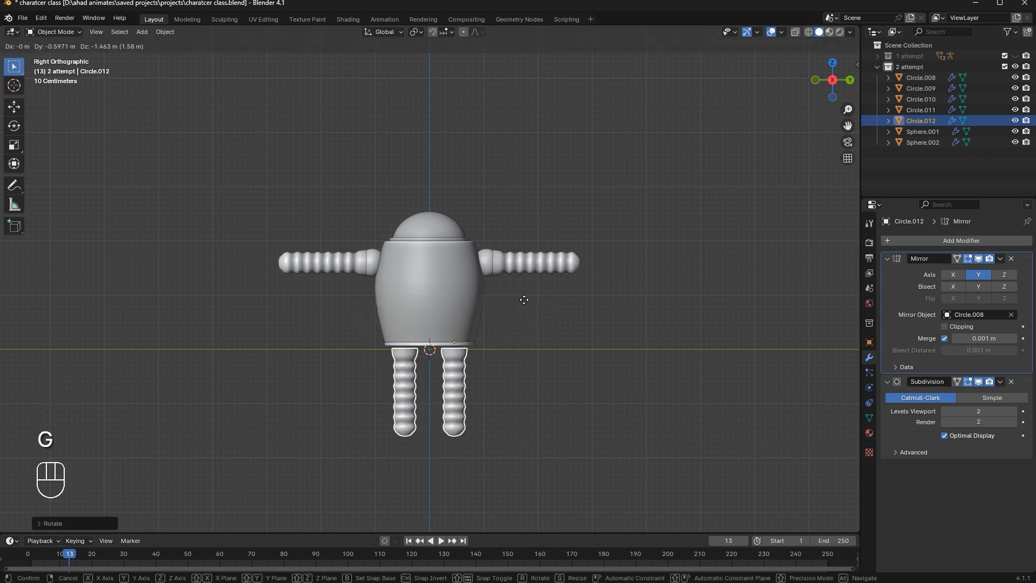
key(ctrl)
click(524, 295)
scroll(605, 313, up, 3)
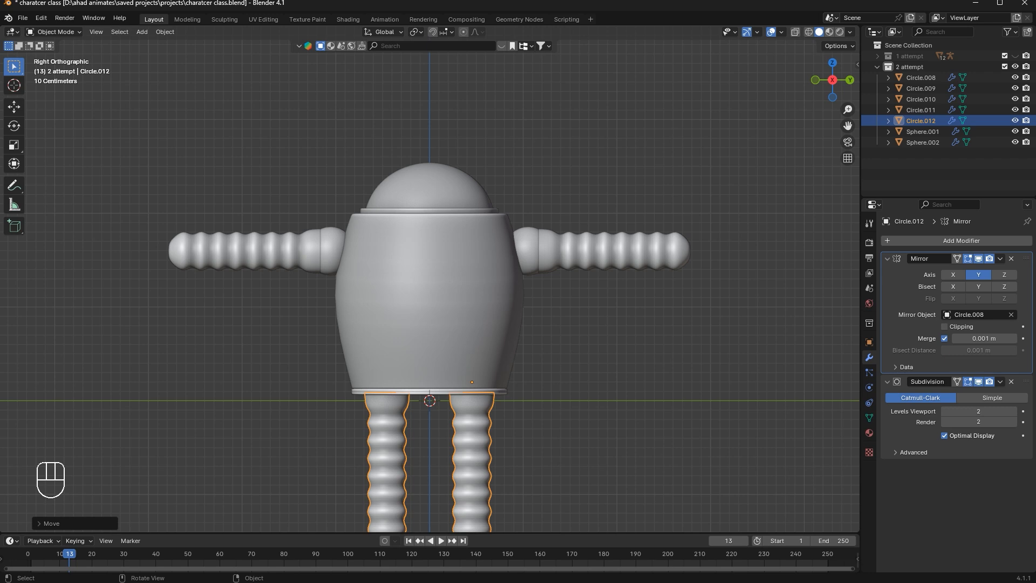
Shorten the mirrored pair of legs by scaling them along the Z axis, and save the file
key(s)
key(z)
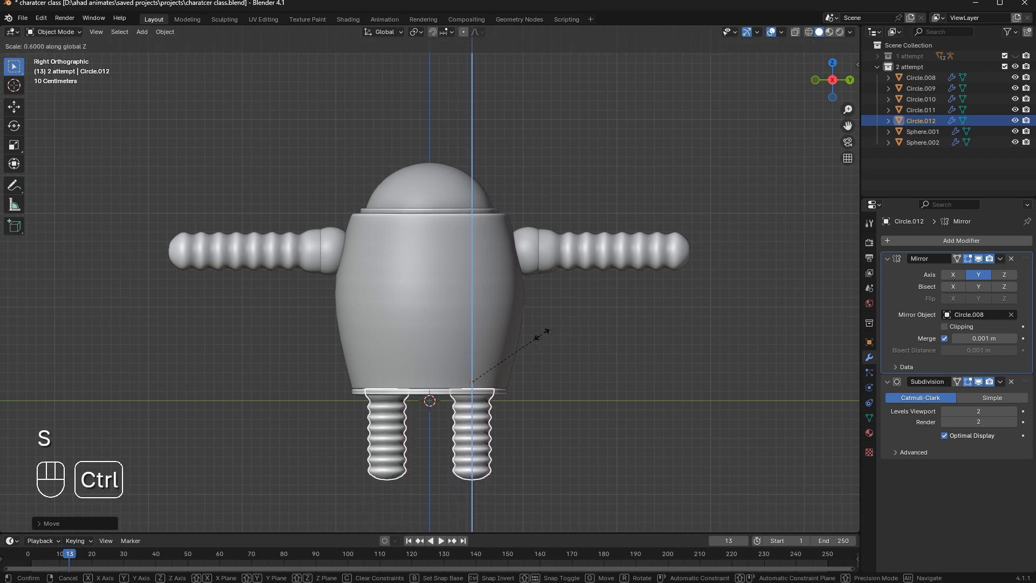
click(529, 334)
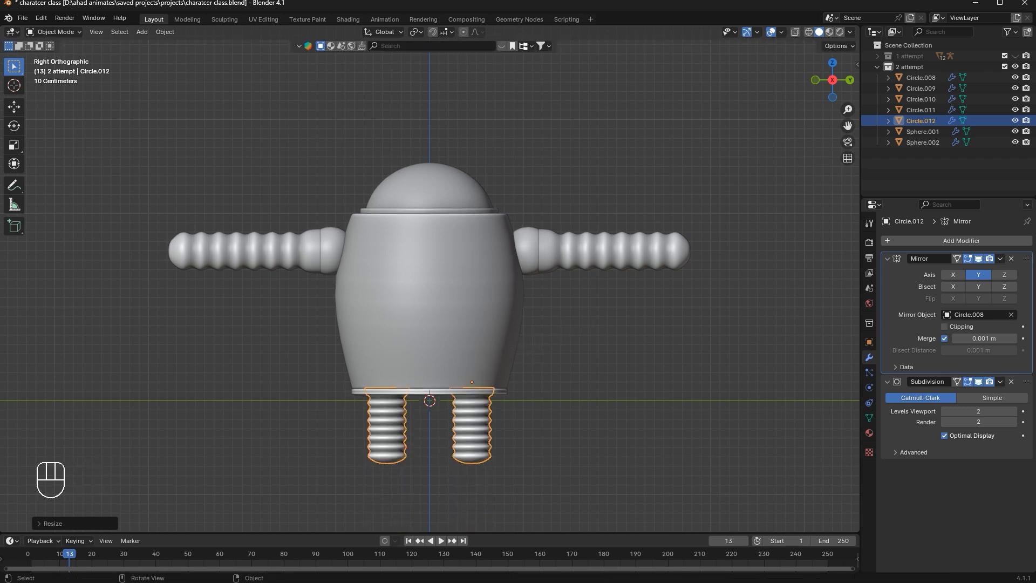
key(s)
key(z)
click(536, 332)
click(752, 380)
key(ctrl+s)
Scale the legs uniformly and shift them along the Y axis so the pair stands closer together
scroll(581, 355, down, 4)
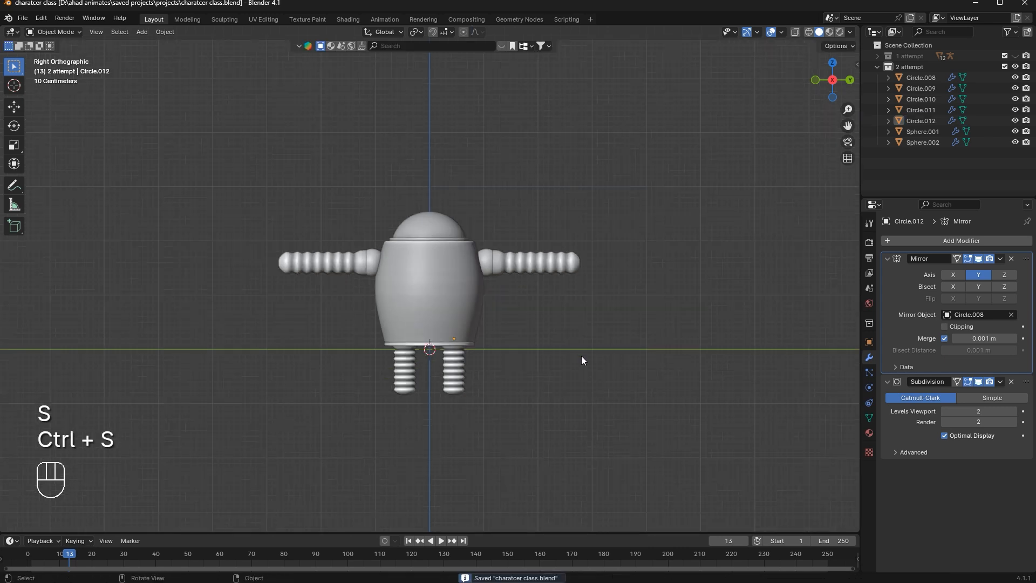
click(451, 360)
scroll(588, 343, up, 3)
key(s)
click(578, 342)
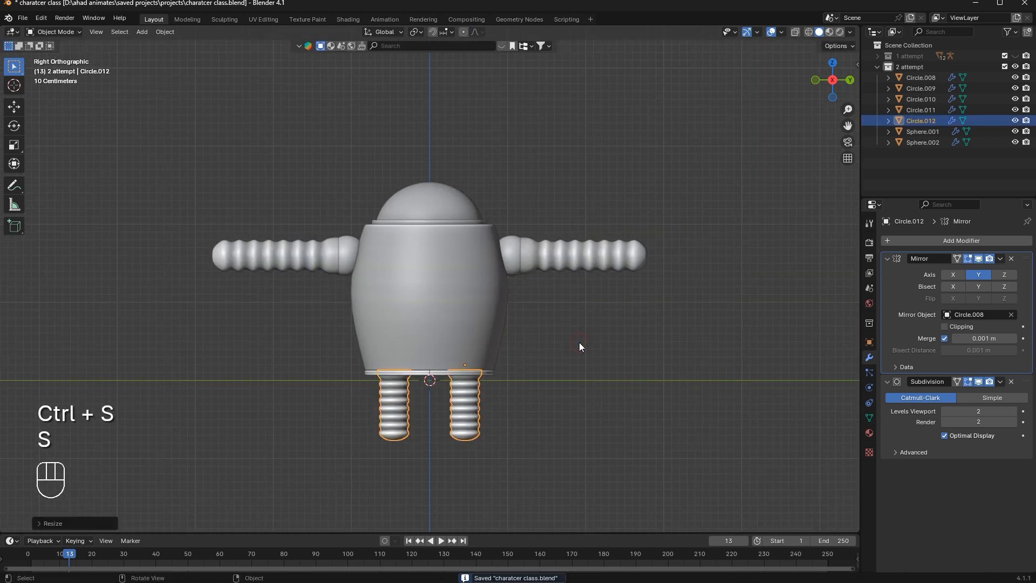
key(g)
key(y)
click(571, 341)
click(649, 351)
Bend the leg mesh by moving its middle ring along X with smooth proportional editing and X-ray in the back orthographic view
middle_drag(649, 352, 618, 361)
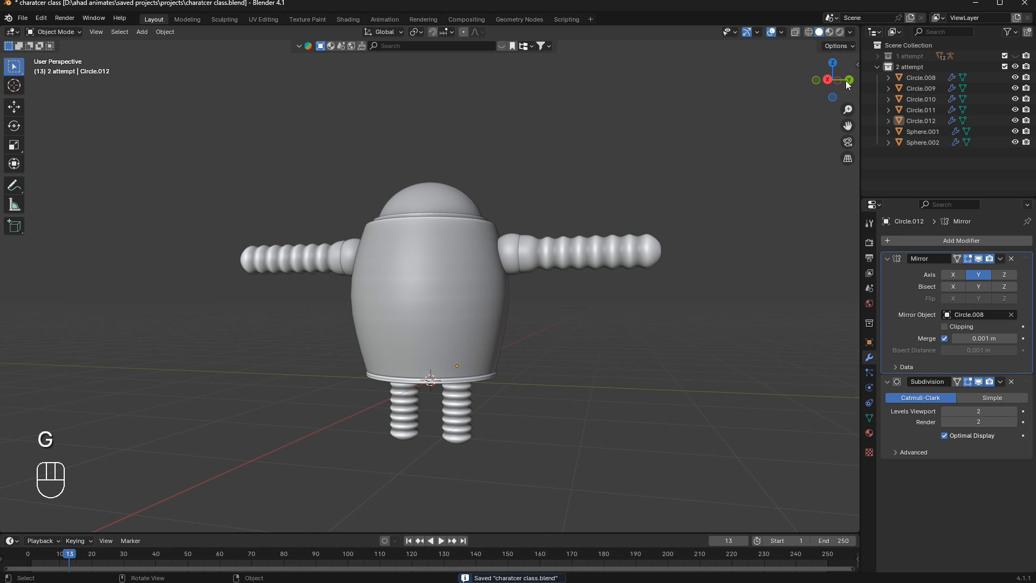
click(850, 81)
key(Tab)
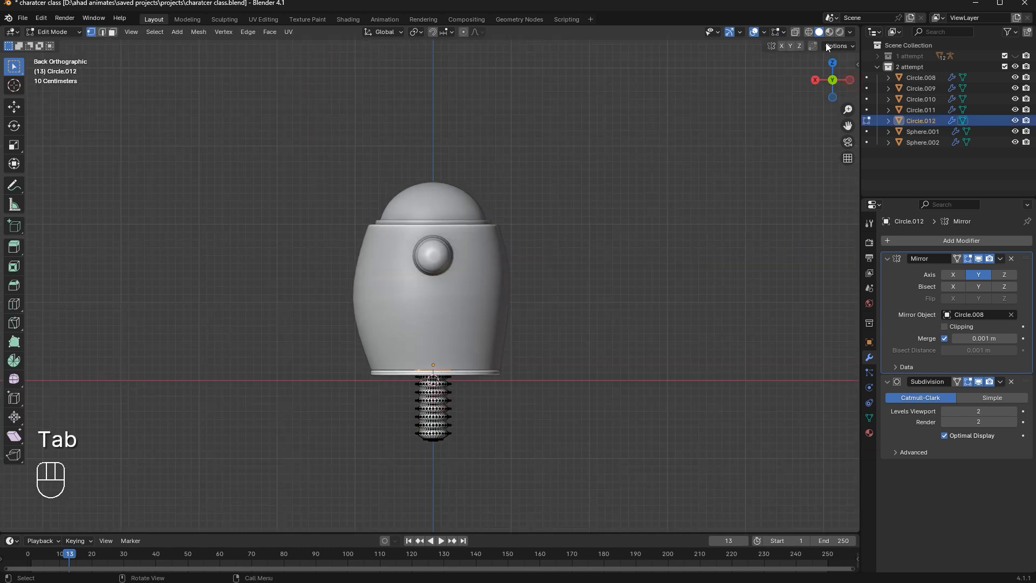
click(795, 33)
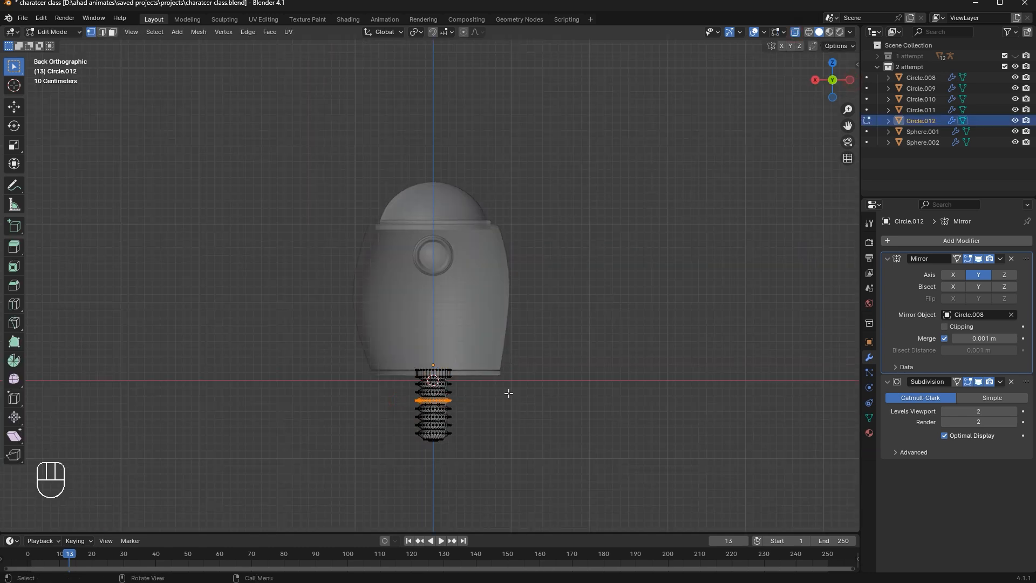
scroll(508, 393, up, 1)
key(g)
key(g)
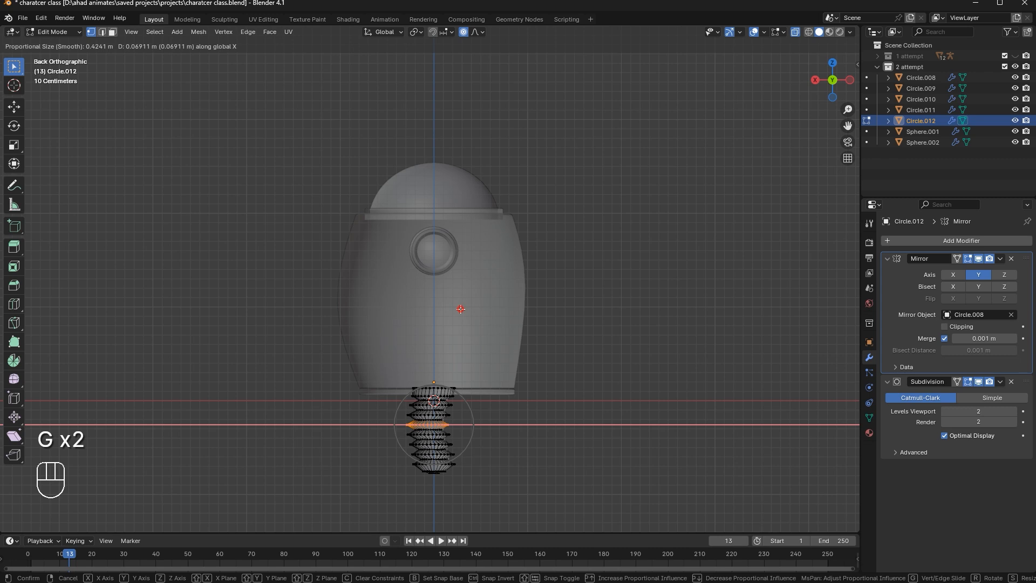
click(542, 327)
Adjust the leg's middle ring along the Z axis, leave mesh editing and save the file
key(Tab)
key(Tab)
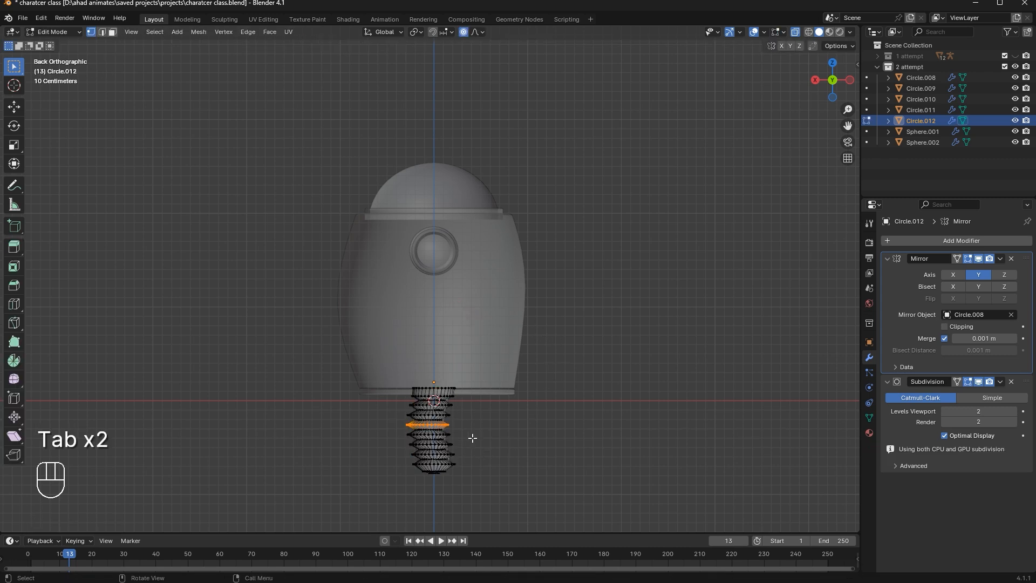
key(g)
key(z)
click(472, 441)
key(Tab)
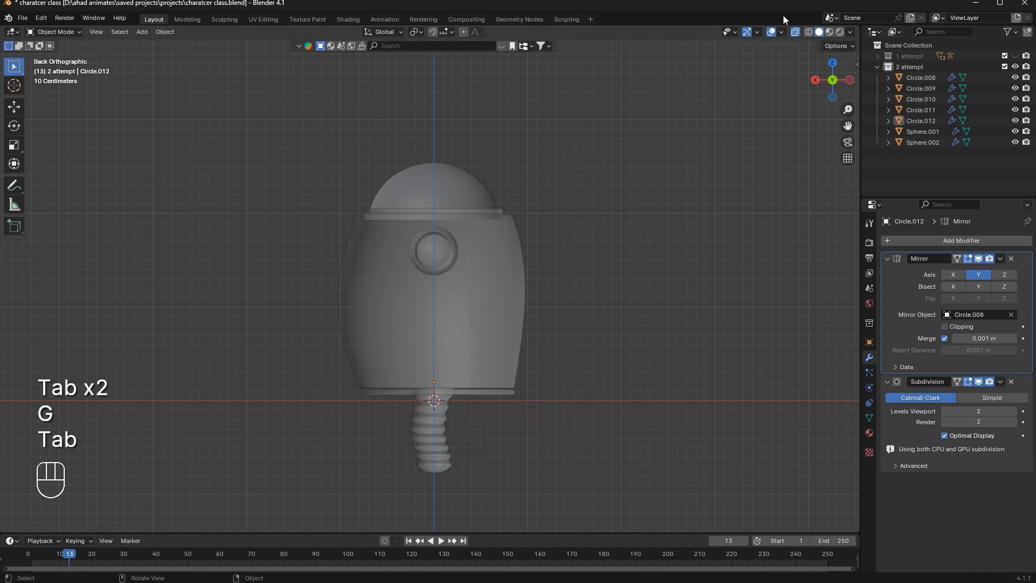
key(Tab)
key(Tab)
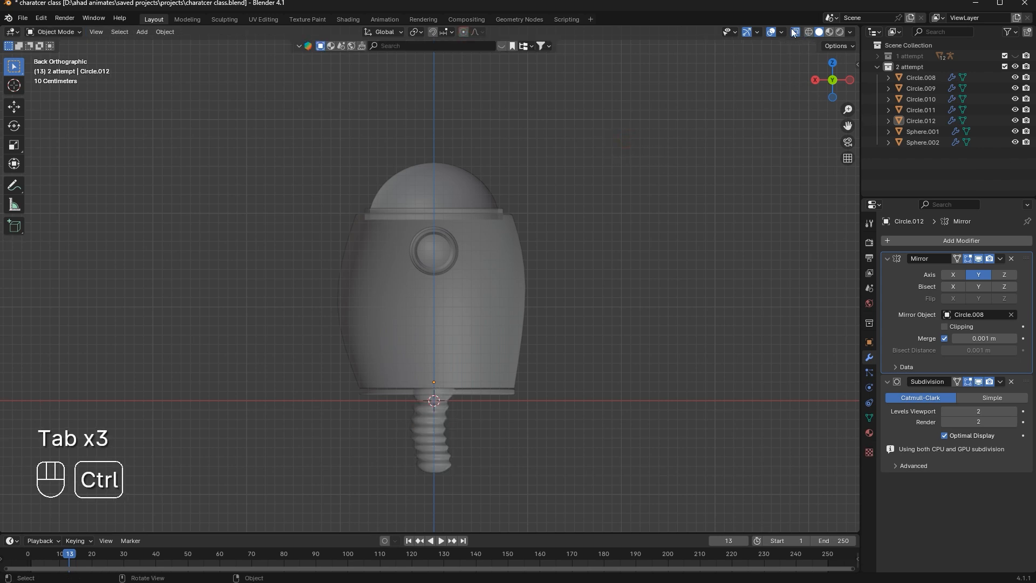
key(ctrl+s)
Enlarge the legs slightly in all directions, return to the right orthographic view and save the file
middle_drag(579, 238, 669, 266)
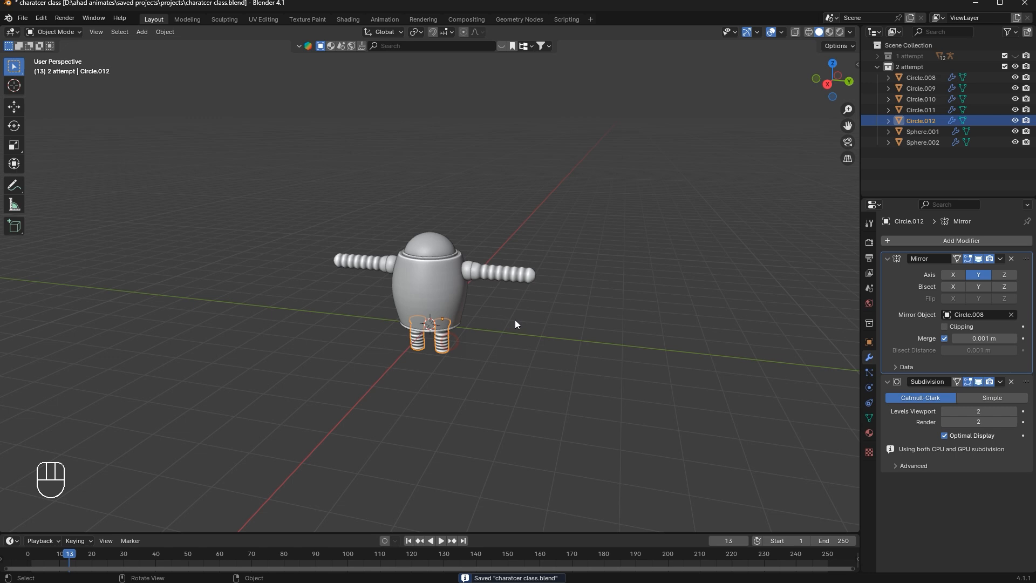
key(s)
click(561, 312)
click(827, 84)
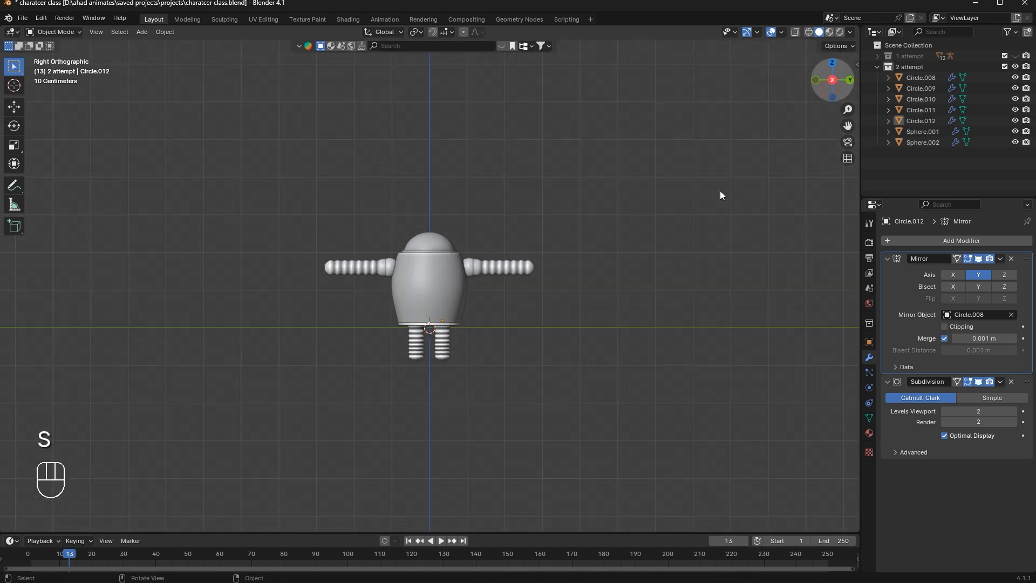
scroll(517, 317, up, 4)
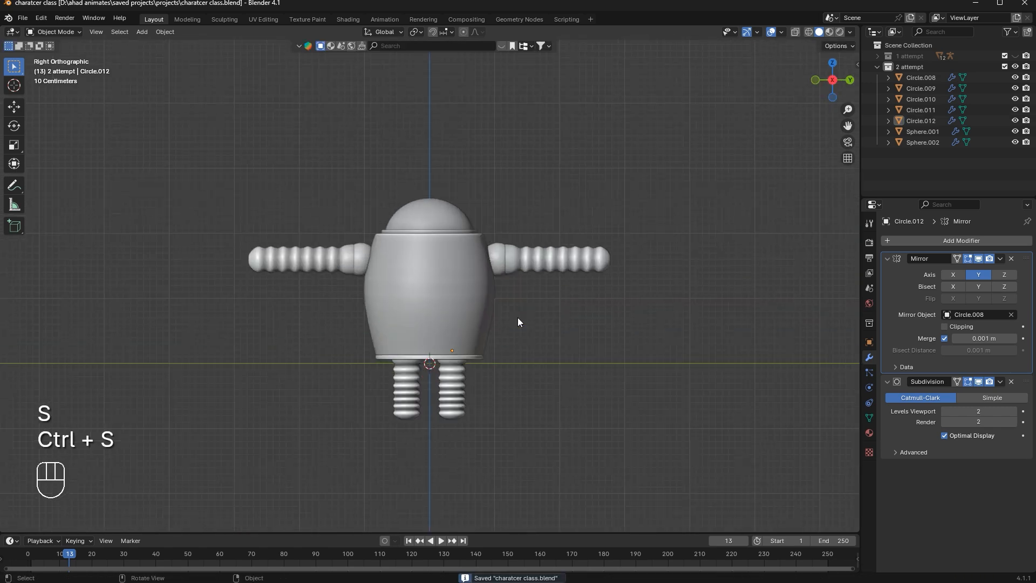
click(571, 241)
key(r)
right_click(630, 180)
click(645, 193)
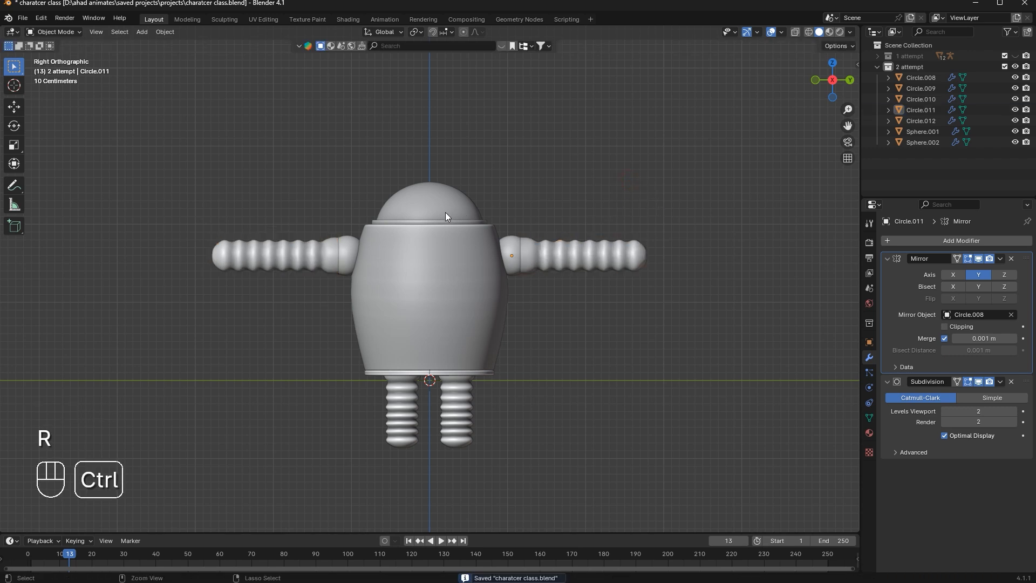
Stretch the head dome along the Z axis and reposition it vertically in the back orthographic view
middle_drag(542, 154, 454, 199)
click(455, 196)
key(s)
key(z)
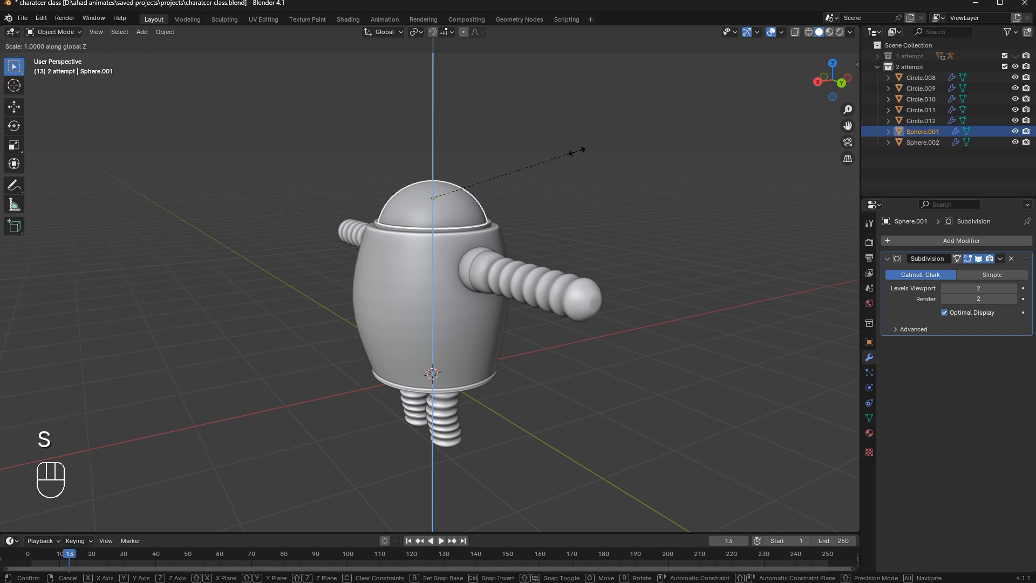
ctrl+click(610, 151)
click(841, 85)
key(g)
key(z)
click(635, 152)
Refine the head dome's Z scale and its height above the neck ring
key(s)
key(z)
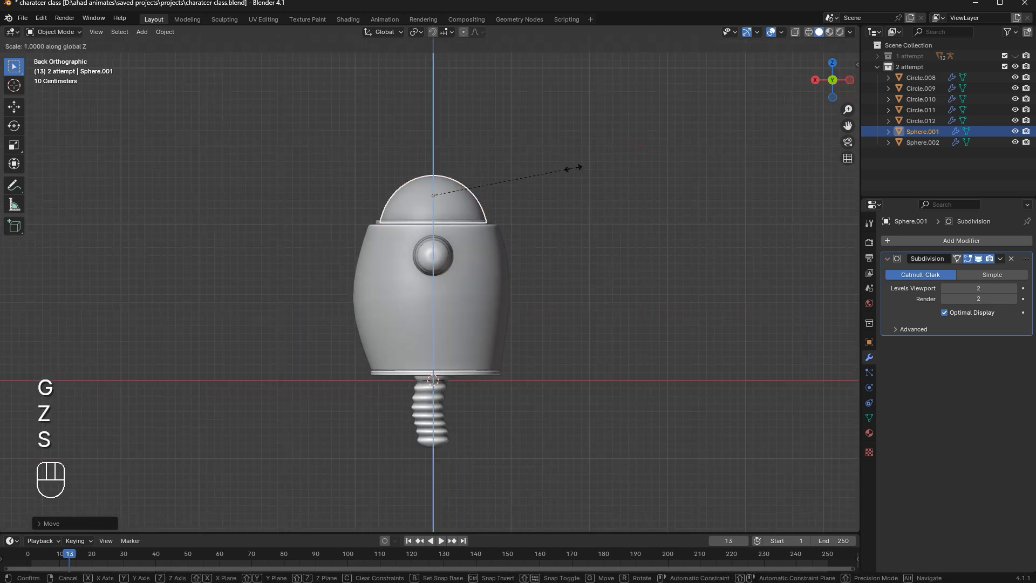
ctrl+click(566, 168)
scroll(591, 139, up, 2)
key(g)
key(z)
click(599, 141)
middle_drag(599, 141, 647, 180)
click(669, 181)
Bevel the edge loop around the body's upper shoulder with two segments and a width of about 0.01 m
scroll(549, 287, down, 5)
middle_drag(549, 287, 414, 292)
scroll(455, 286, up, 4)
middle_drag(389, 219, 373, 276)
click(446, 284)
key(Tab)
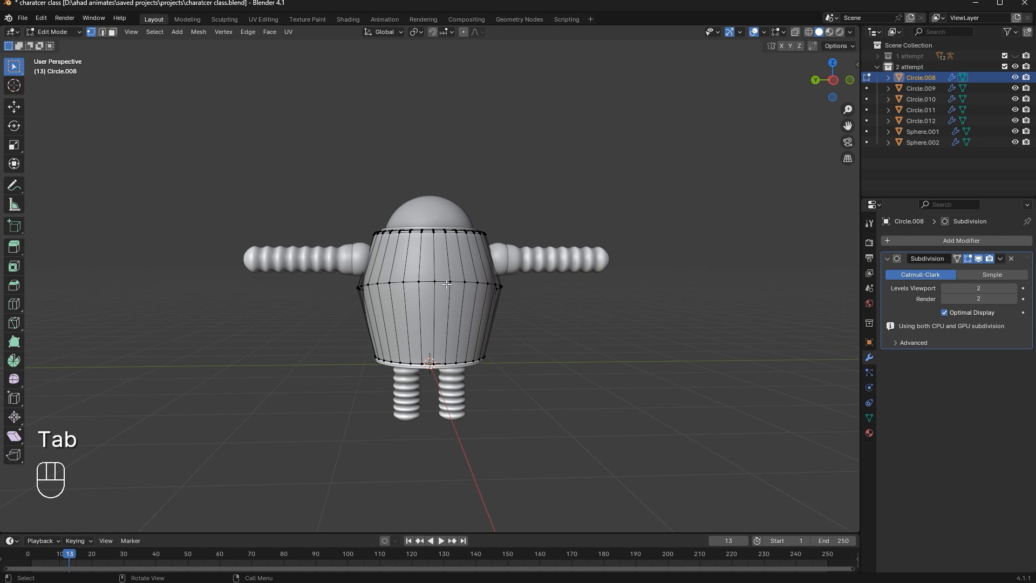
middle_drag(503, 289, 582, 274)
scroll(525, 287, up, 3)
scroll(417, 221, up, 4)
alt+click(412, 219)
scroll(422, 218, up, 2)
key(ctrl+b)
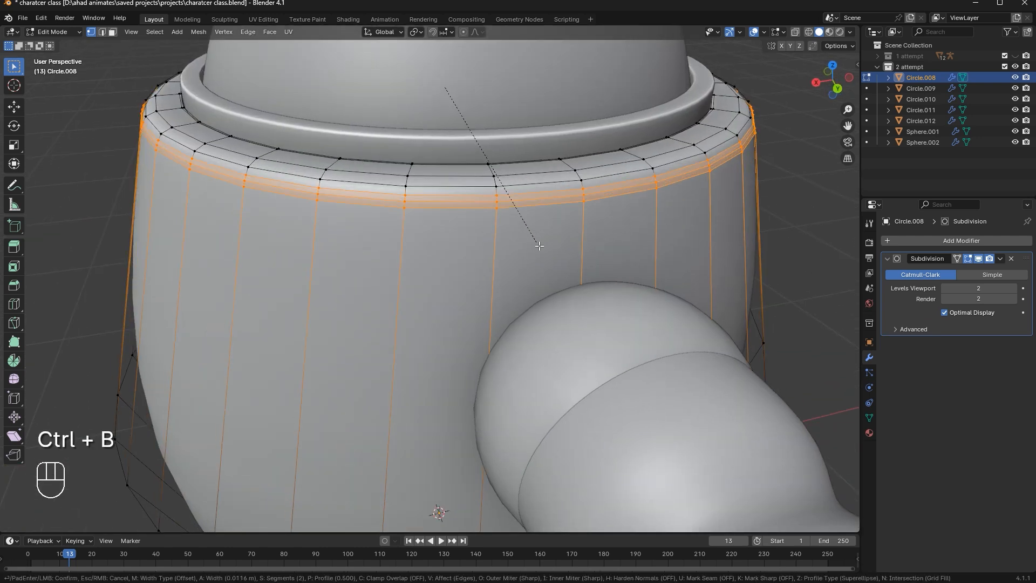
click(533, 243)
Extrude the bevelled shoulder loop and scale it inward as a thin groove, nudging it along Z
key(e)
key(s)
click(767, 189)
key(g)
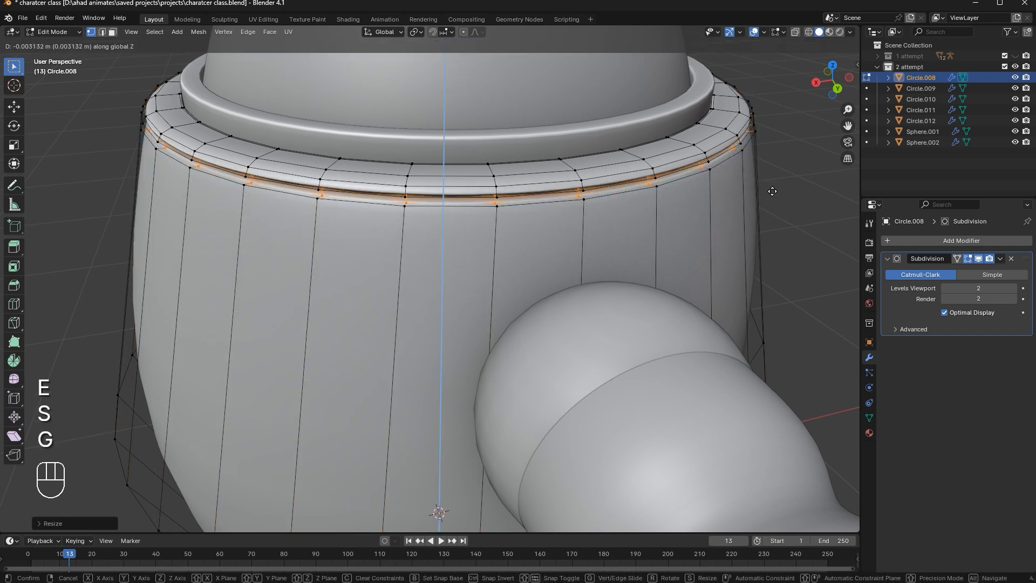
click(769, 191)
key(Tab)
Examine the shoulder groove and the mesh of the neck ring beneath the head dome
scroll(768, 215, down, 5)
middle_drag(631, 248, 653, 261)
scroll(679, 248, up, 1)
scroll(594, 220, up, 4)
click(531, 162)
key(Tab)
middle_drag(531, 163, 507, 195)
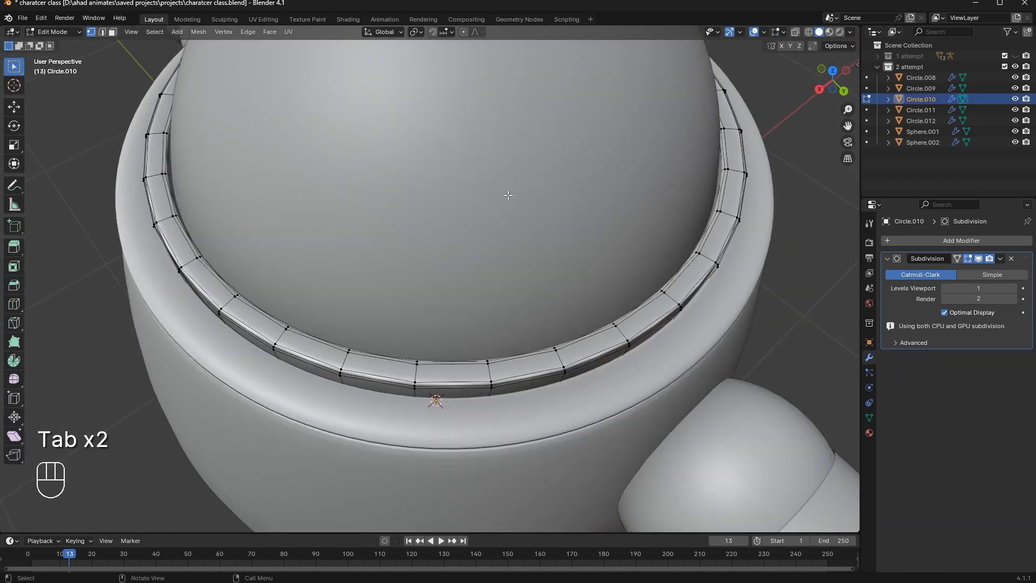
key(Tab)
scroll(485, 401, down, 5)
scroll(503, 309, down, 3)
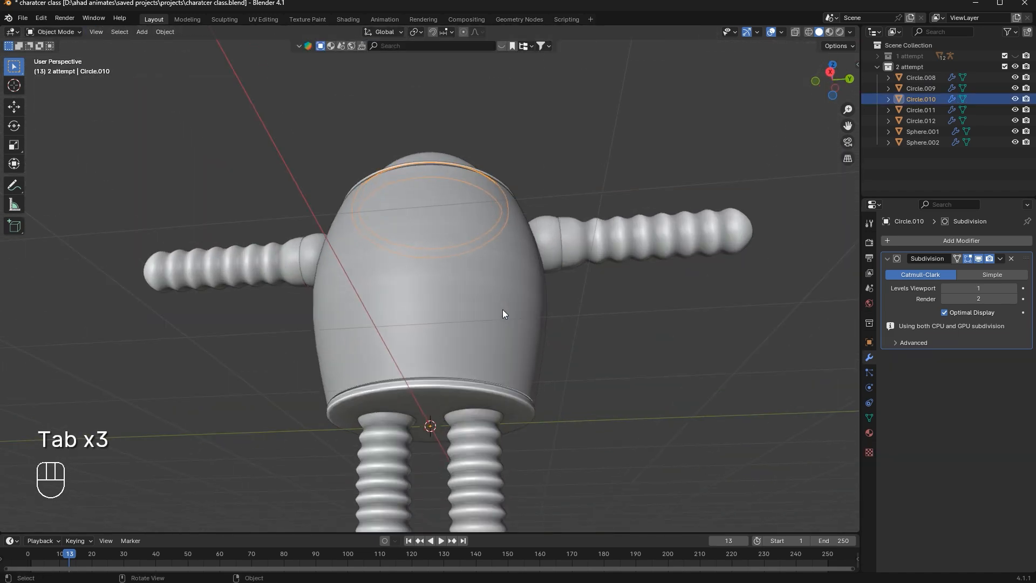
Add a horizontal loop cut to the body between its widest ring and its base
click(503, 310)
key(Tab)
scroll(482, 350, up, 6)
scroll(482, 350, down, 3)
middle_drag(481, 351, 495, 399)
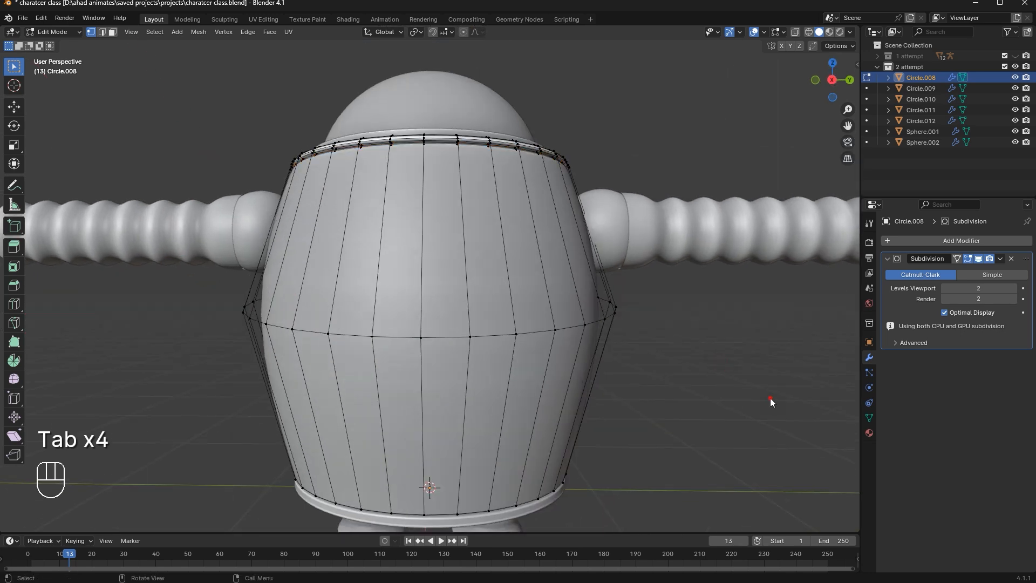
key(Tab)
scroll(771, 399, down, 8)
middle_drag(771, 399, 621, 431)
middle_drag(485, 443, 439, 405)
scroll(438, 405, up, 7)
key(Tab)
key(ctrl+r)
click(439, 406)
click(449, 451)
shift+middle_drag(543, 406, 559, 299)
Bevel the new lower-body loop with four segments into a wide band about 0.11 m in bevel width
scroll(561, 305, up, 4)
key(ctrl+b)
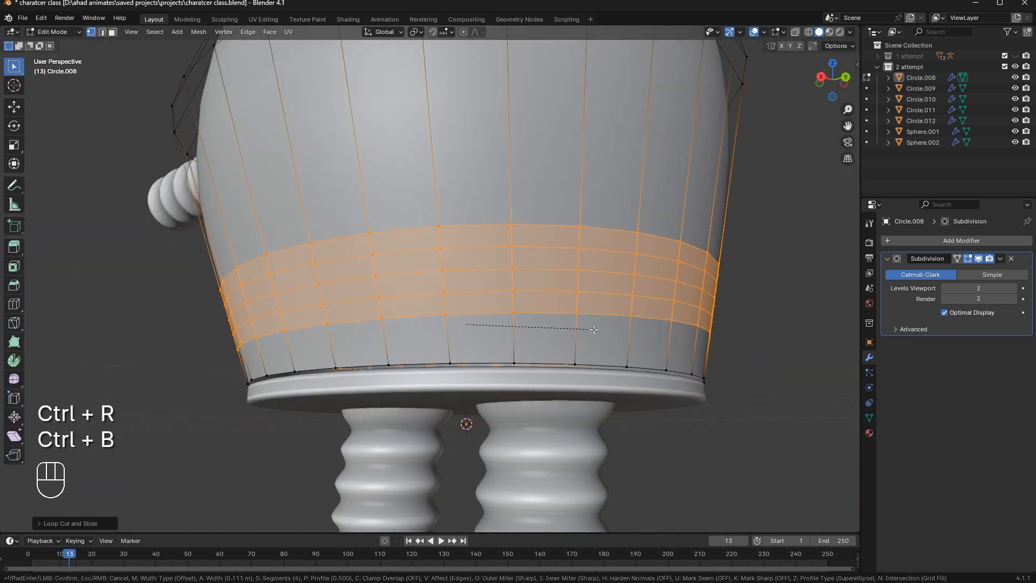
click(594, 329)
Select the five horizontal edge loops of the lower band and bevel them into thin strips about 0.007 m wide
key(2)
alt+click(545, 312)
alt+shift+click(538, 296)
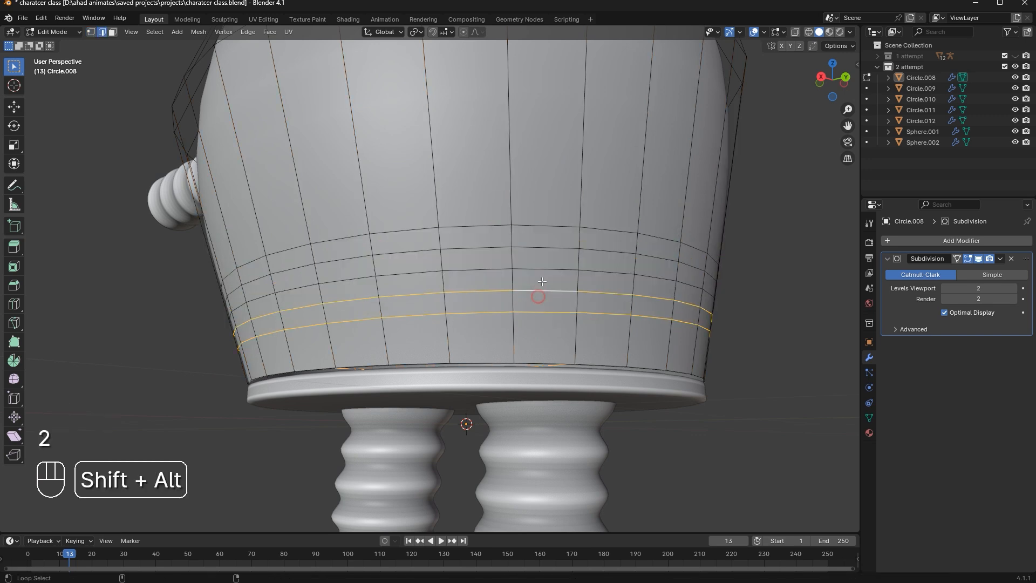
key(ctrl+b)
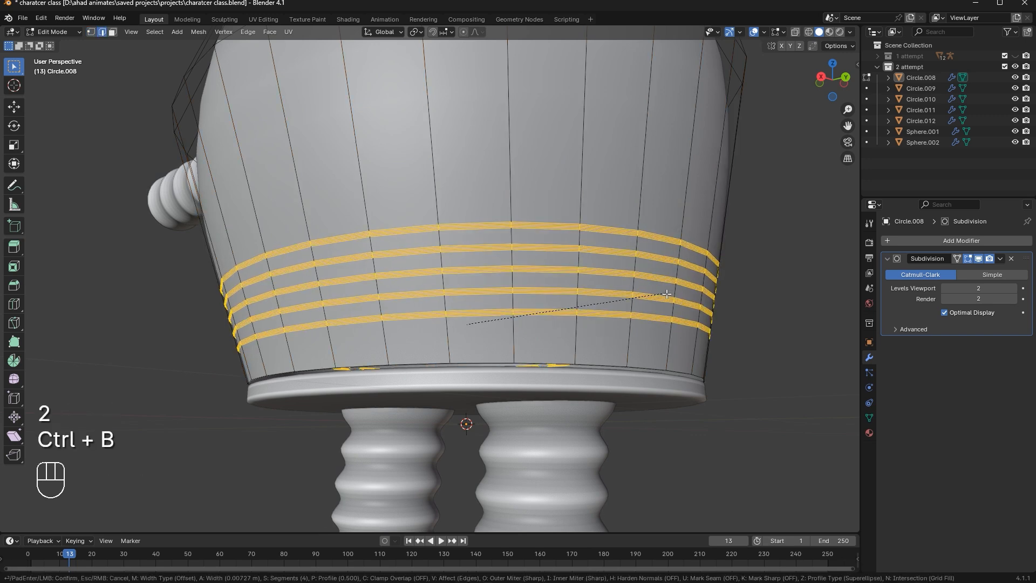
click(667, 295)
Extrude the thin strips and scale them inward to form grooves around the lower body, shifting them slightly along Z
key(e)
key(s)
key(g)
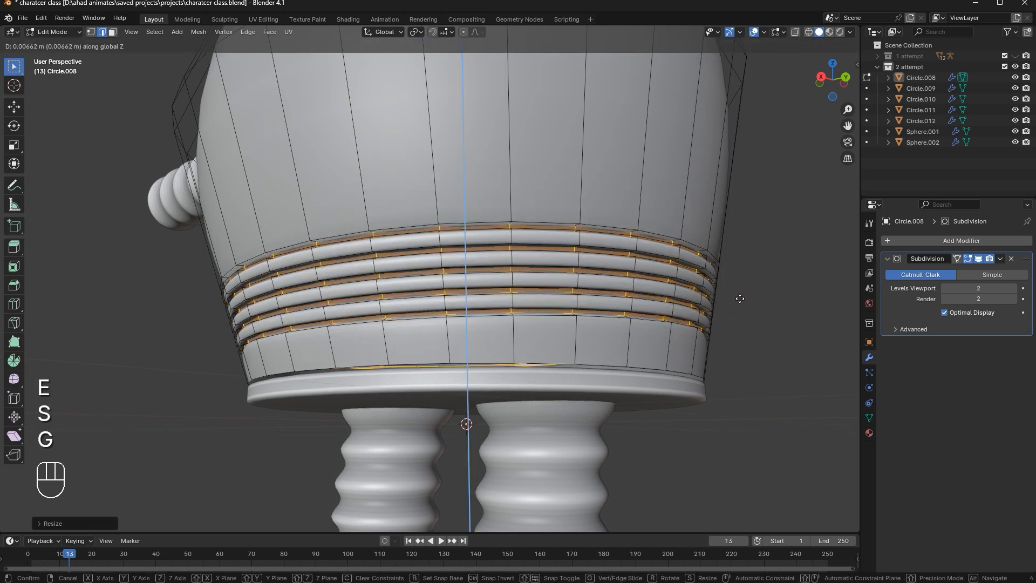
key(Tab)
key(Tab)
Add supporting loop cuts just above the top groove and just below the bottom groove
key(ctrl+r)
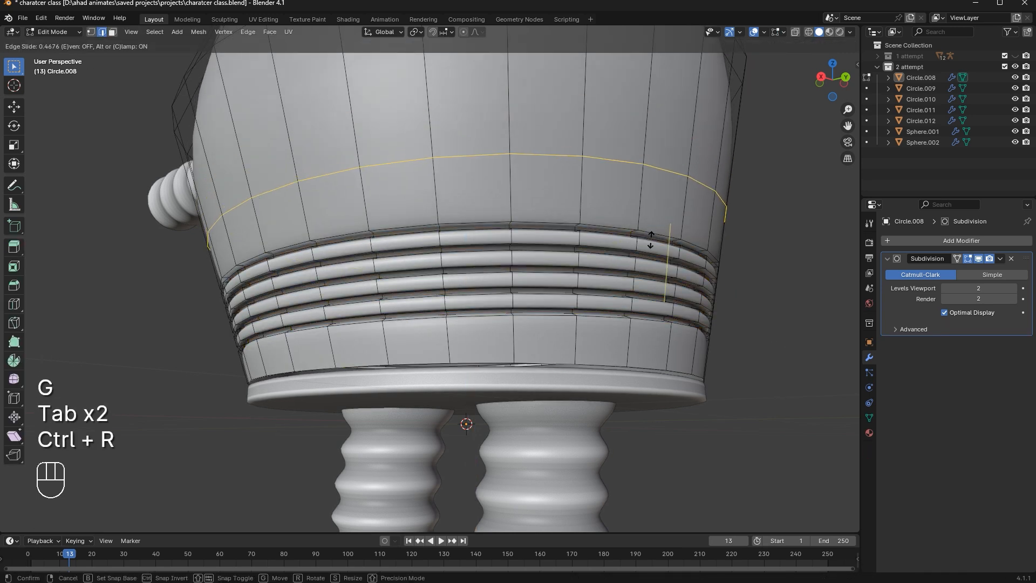
click(663, 301)
key(ctrl+r)
click(643, 335)
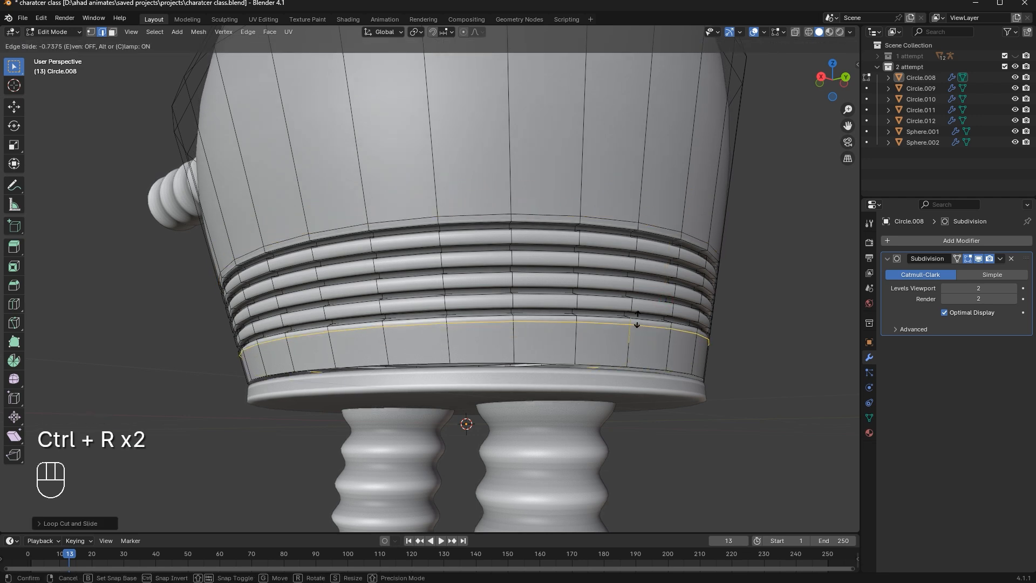
click(636, 324)
Add a loop cut along each rib between the lower-body grooves, then leave mesh editing
key(Tab)
key(Tab)
key(ctrl+r)
click(669, 316)
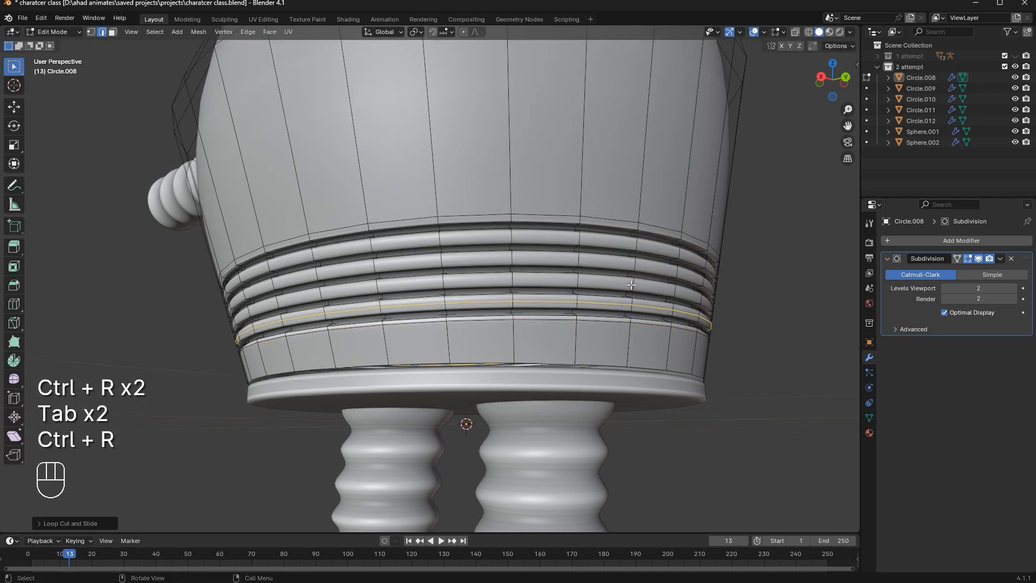
key(ctrl+r)
double_click(634, 267)
key(ctrl+r)
click(634, 244)
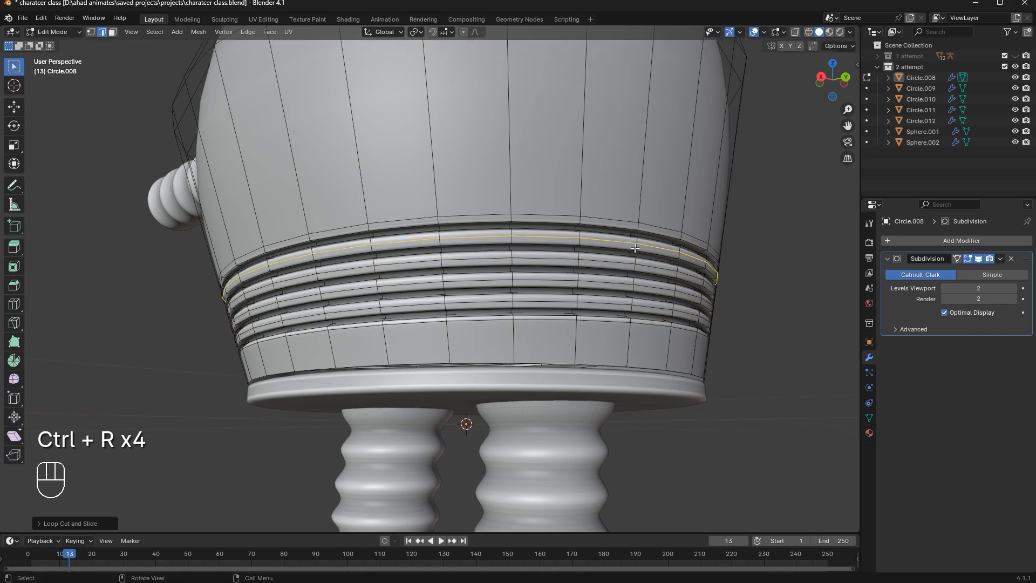
click(634, 243)
key(Tab)
Examine the ribbed lower band and the body's upper section from several angles
drag(761, 329, 782, 359)
scroll(593, 345, down, 4)
middle_drag(542, 347, 461, 366)
scroll(568, 380, down, 4)
scroll(504, 298, up, 1)
scroll(461, 366, up, 3)
click(461, 365)
key(Tab)
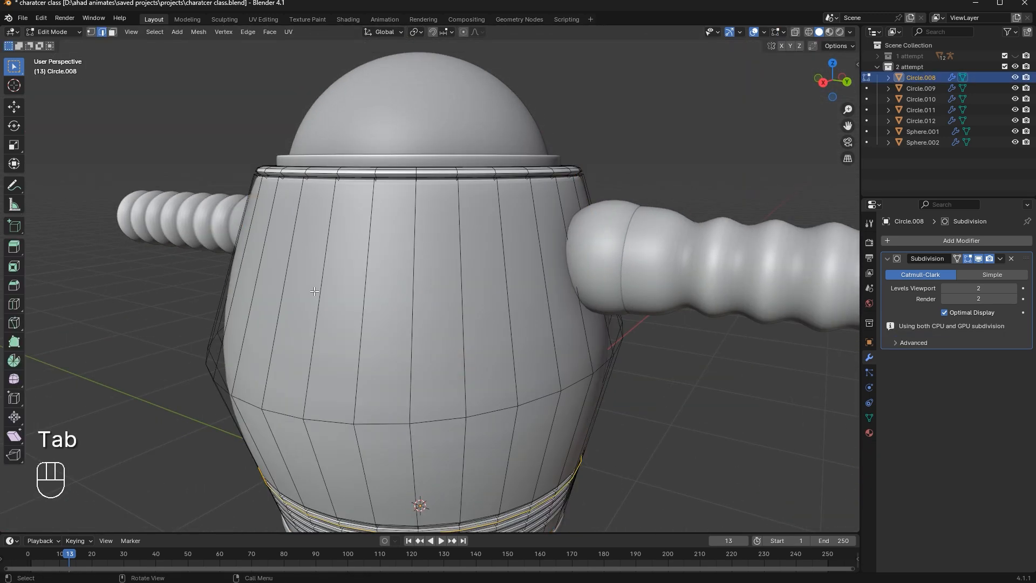
scroll(461, 345, down, 3)
key(Tab)
middle_drag(488, 286, 519, 283)
Divide the body's section between the shoulder groove and the widest ring with two evenly spaced horizontal loop cuts
key(Tab)
scroll(436, 280, up, 3)
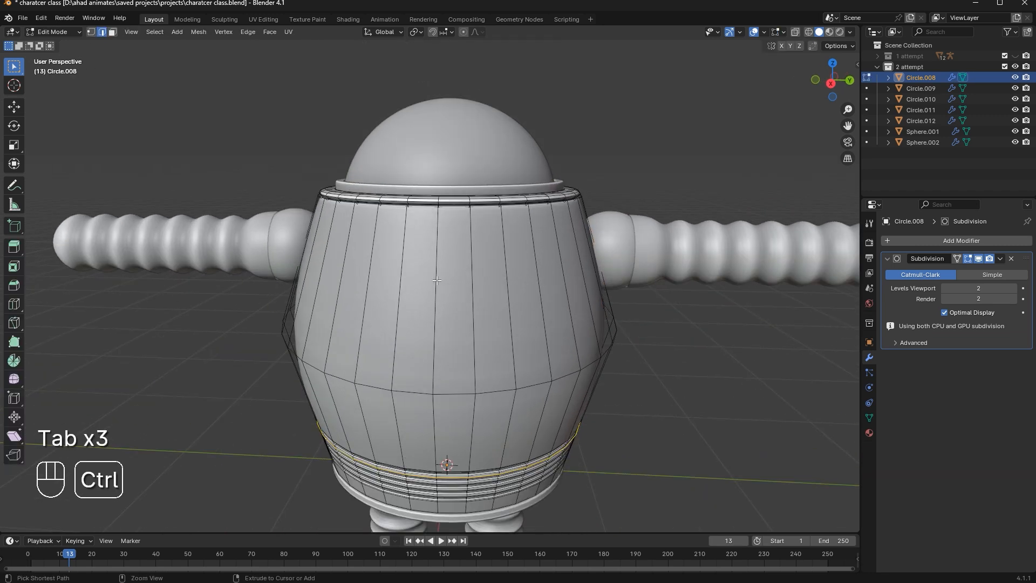
scroll(437, 280, up, 1)
click(436, 280)
right_click(412, 283)
Extrude a horizontal row of adjoining faces across the front of the body's upper section to start the chest panel
key(3)
drag(399, 282, 507, 304)
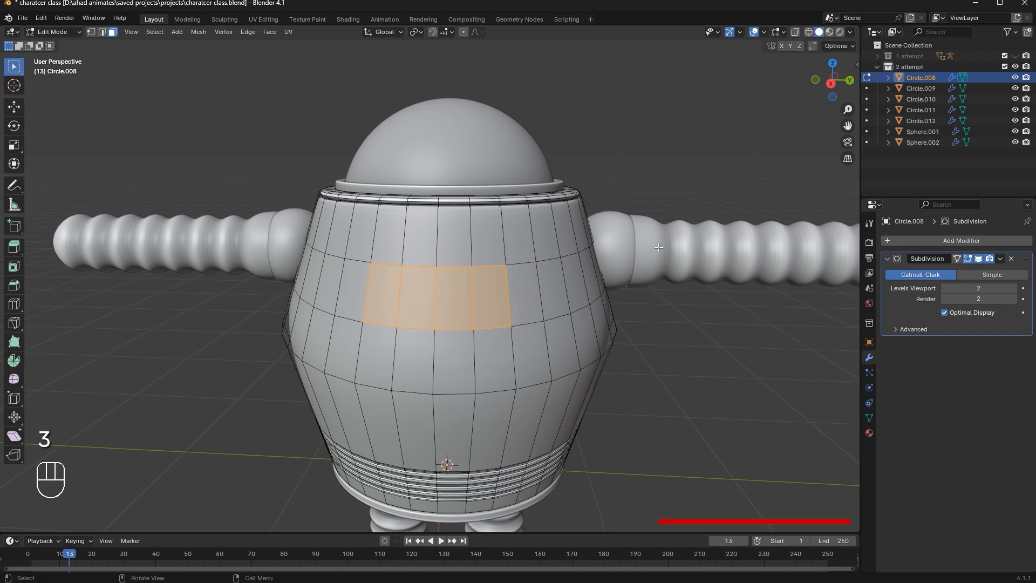
click(831, 83)
middle_drag(712, 162, 657, 185)
shift+click(461, 265)
middle_drag(390, 271, 395, 250)
scroll(410, 272, up, 1)
shift+click(387, 266)
key(e)
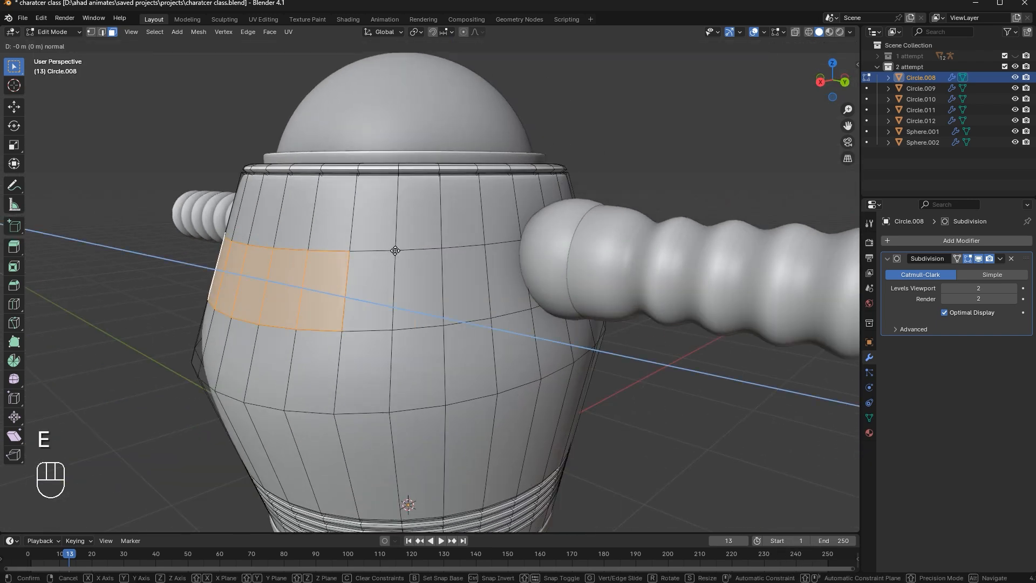
click(401, 250)
Shape the chest panel's grooved border with an inset, another extrusion and a second inset, then leave mesh editing
scroll(569, 232, up, 1)
middle_drag(545, 235, 582, 206)
key(i)
click(567, 231)
key(e)
click(507, 234)
key(i)
click(530, 231)
key(Tab)
scroll(529, 235, down, 4)
click(542, 223)
scroll(542, 223, down, 3)
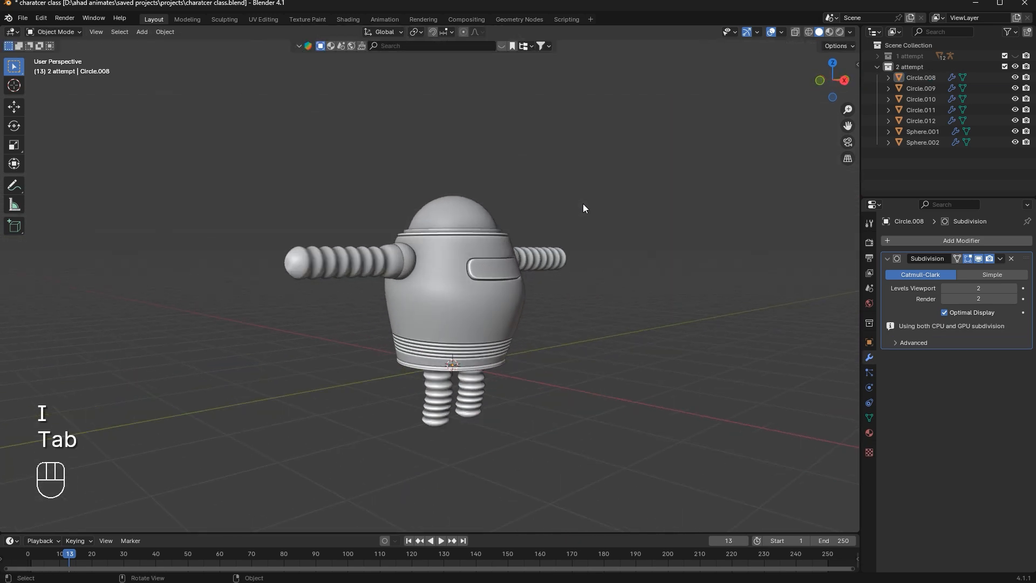
Slide the body's widest horizontal edge loop slightly downward along the surface
scroll(582, 207, up, 4)
key(Tab)
middle_drag(494, 308, 506, 301)
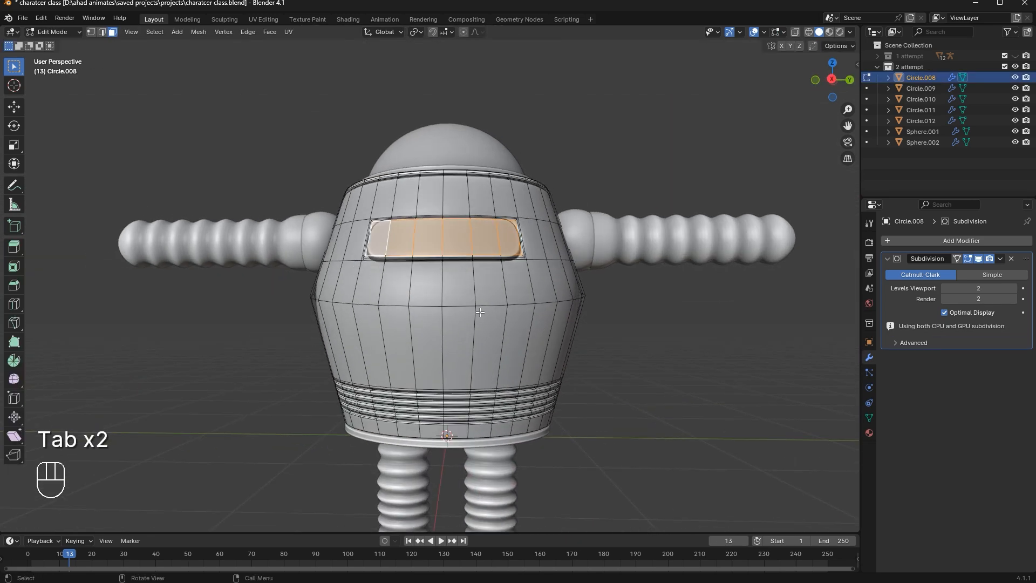
alt+click(505, 301)
key(2)
alt+click(489, 302)
key(g)
key(g)
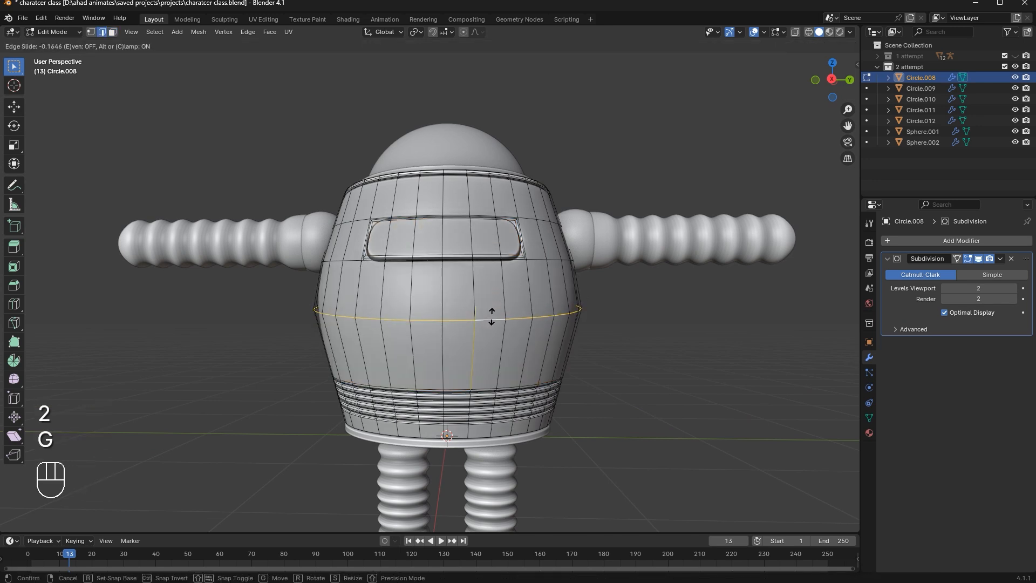
click(493, 315)
Scale the body's widest edge loop slightly inward, then save the file
click(832, 78)
key(s)
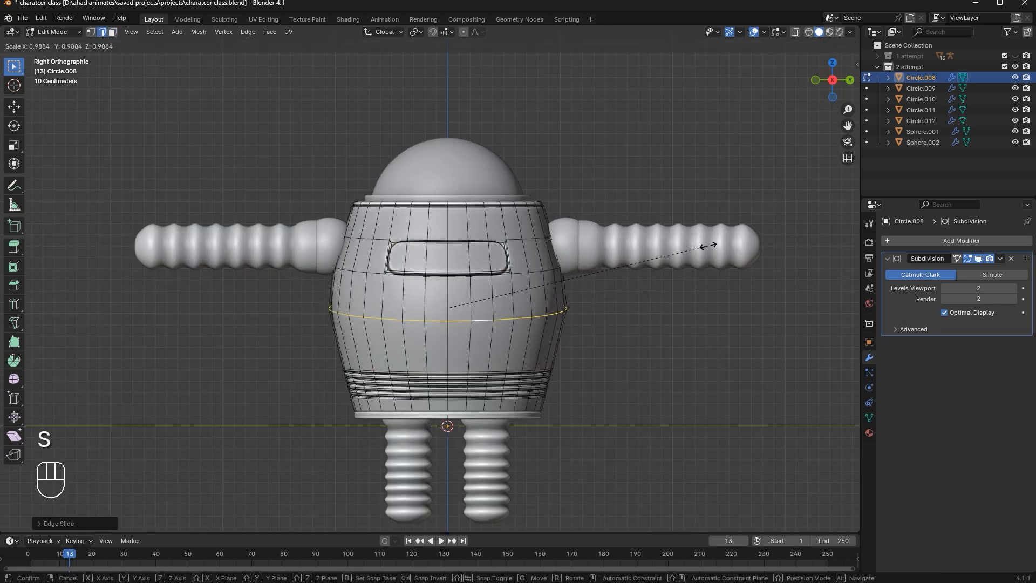
click(702, 245)
key(Tab)
key(ctrl+s)
Reposition, slightly tilt and rescale the body's widest edge loop in the back view, then save the file
middle_drag(562, 313, 498, 306)
key(Tab)
alt+middle_drag(783, 144, 657, 273)
key(g)
click(625, 292)
key(g)
key(r)
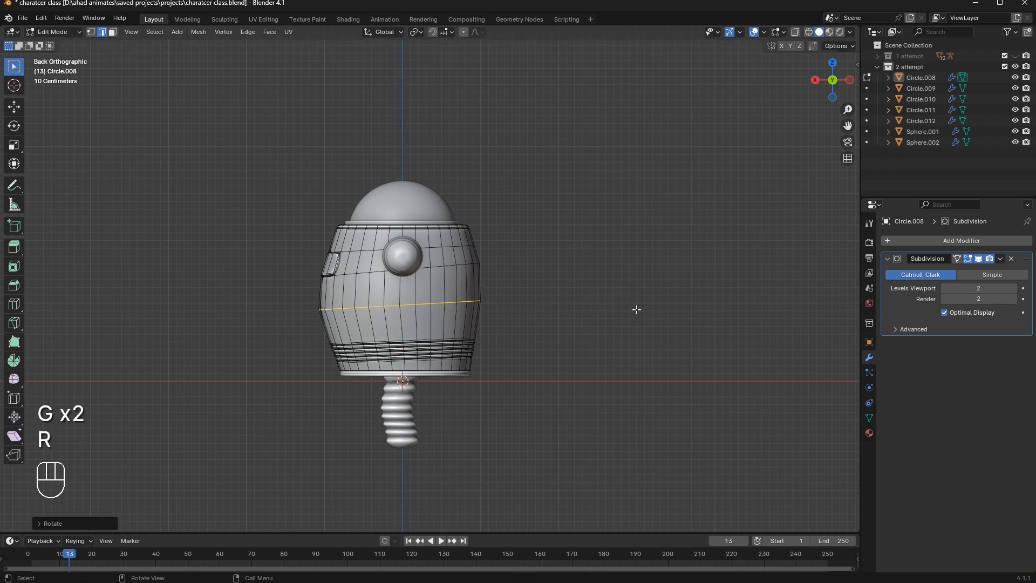
key(s)
click(626, 326)
key(ctrl+s)
middle_drag(617, 345, 554, 289)
key(Tab)
Subdivide two symmetric faces on the front of the head dome twice to prepare the eyes
click(415, 216)
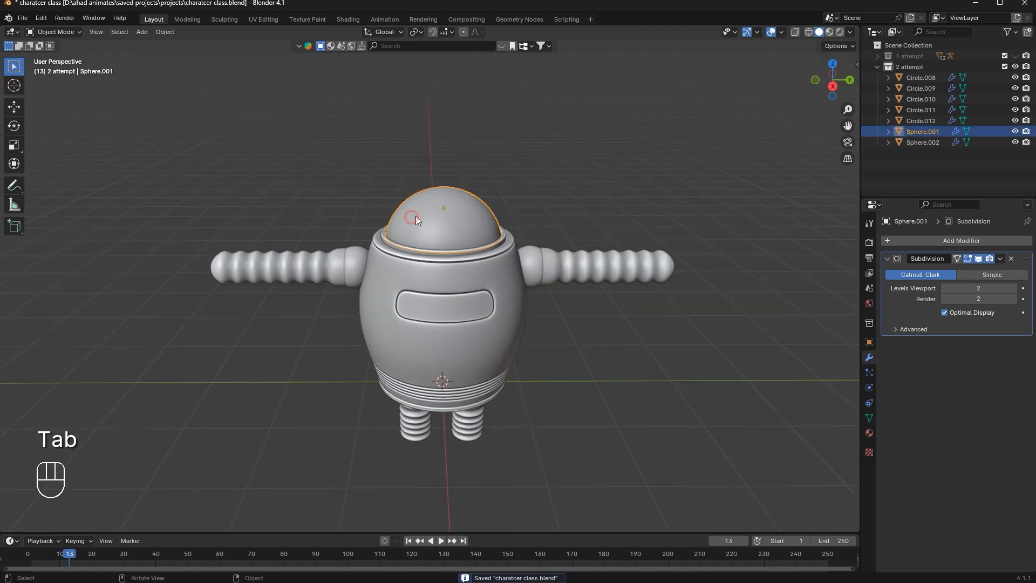
scroll(415, 215, up, 3)
middle_drag(415, 216, 377, 232)
key(Tab)
scroll(420, 194, up, 1)
middle_drag(429, 192, 466, 196)
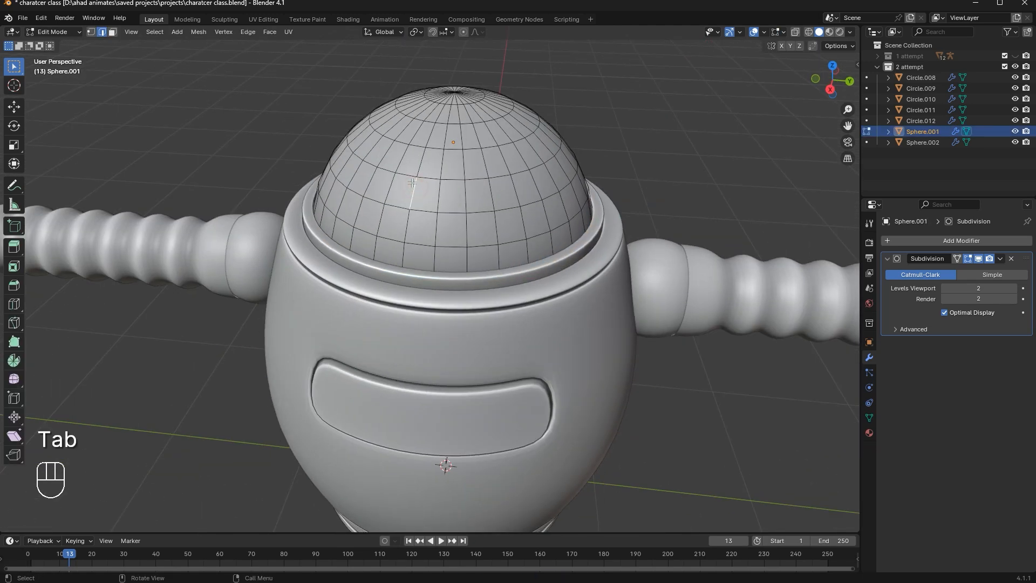
click(831, 89)
key(3)
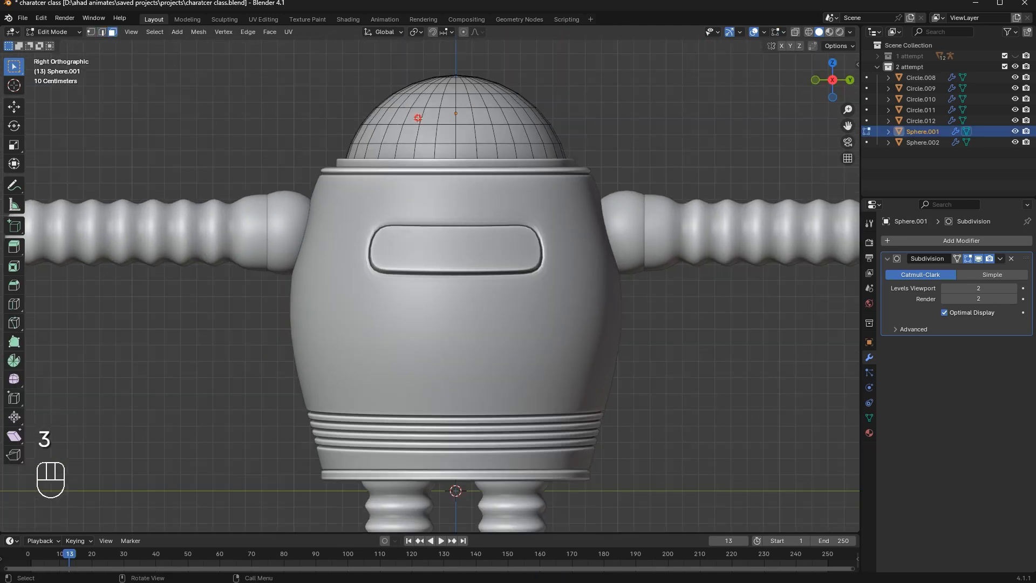
middle_drag(516, 113, 505, 170)
right_click(481, 191)
click(481, 192)
right_click(540, 170)
right_click(568, 143)
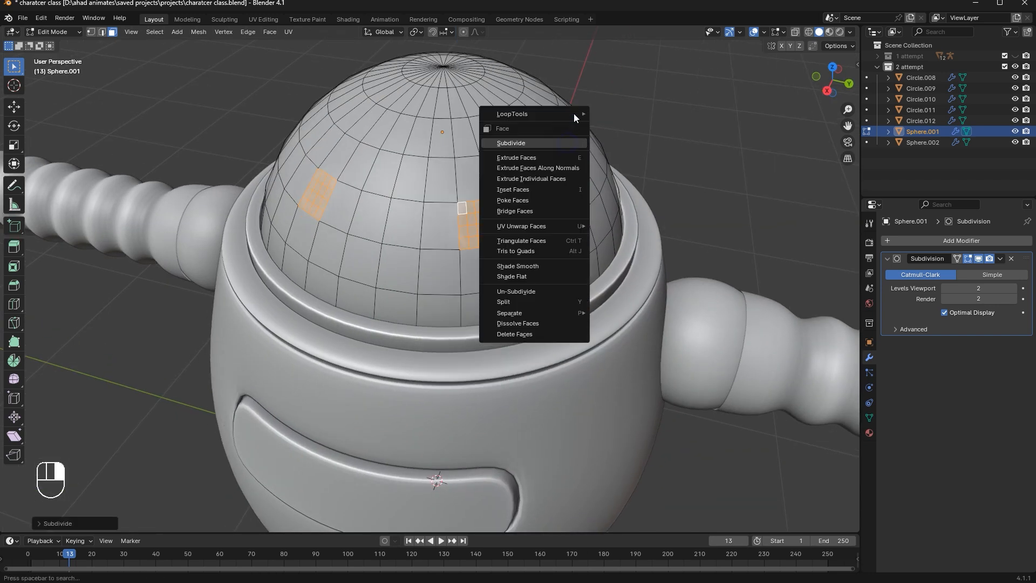
click(554, 147)
Turn both subdivided eye patches on the dome into circles with LoopTools Circle
right_click(542, 116)
mouse_move(542, 116)
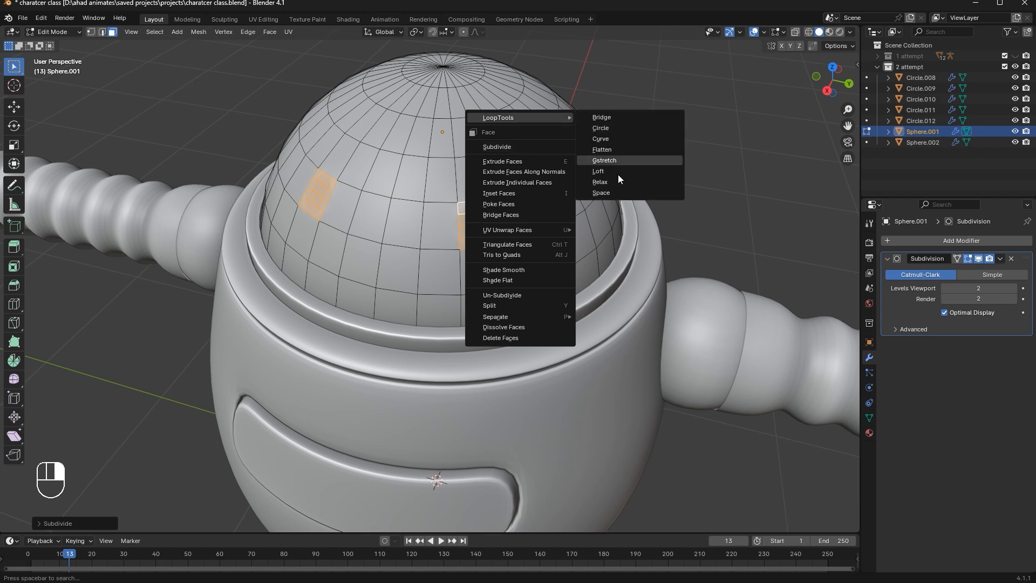
click(625, 128)
key(ctrl+z)
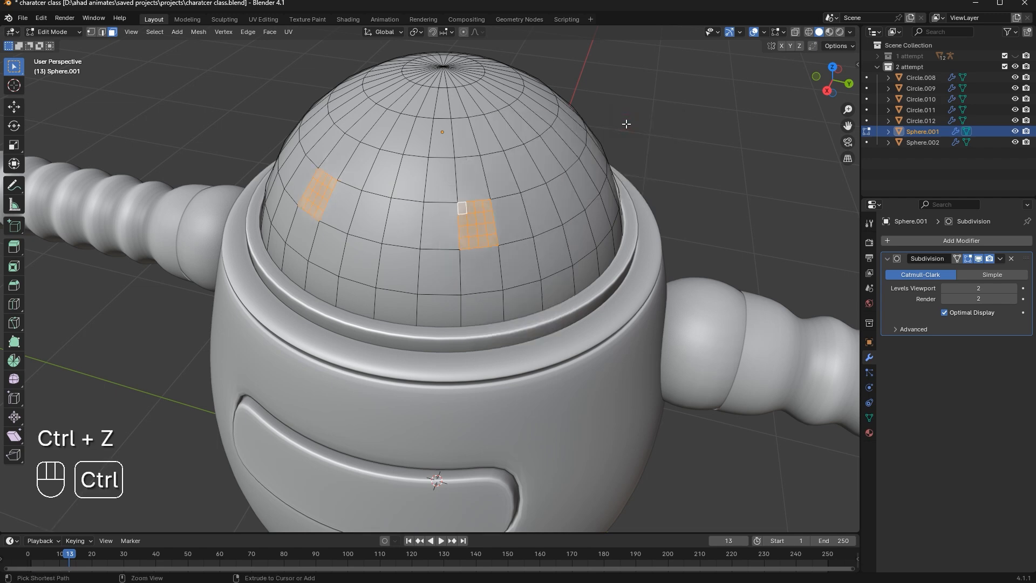
right_click(624, 123)
mouse_move(636, 124)
scroll(511, 196, down, 5)
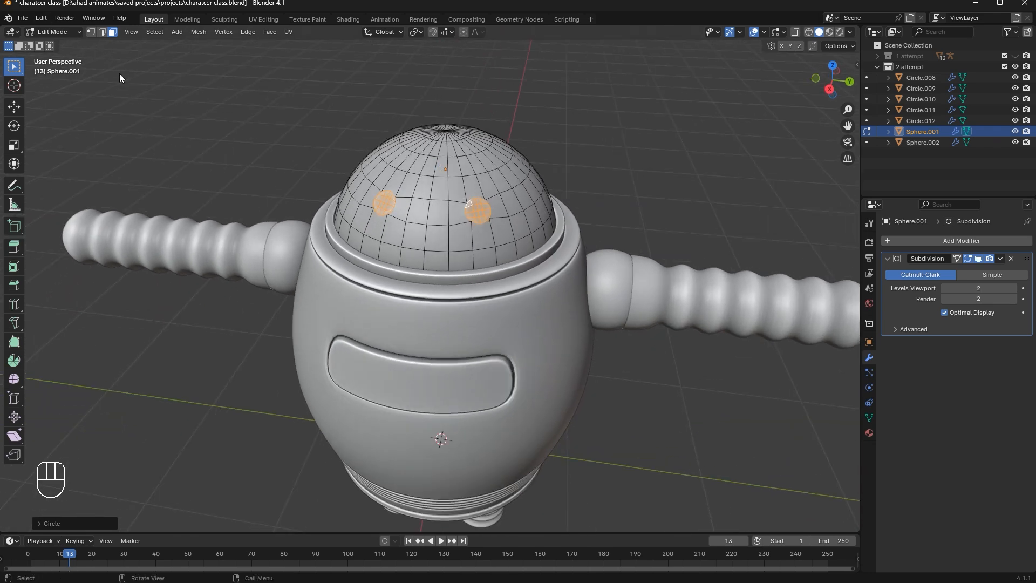
Search the add-on preferences for "loop" to check the LoopTools add-on, then return to editing the dome
key(Tab)
click(41, 18)
click(89, 160)
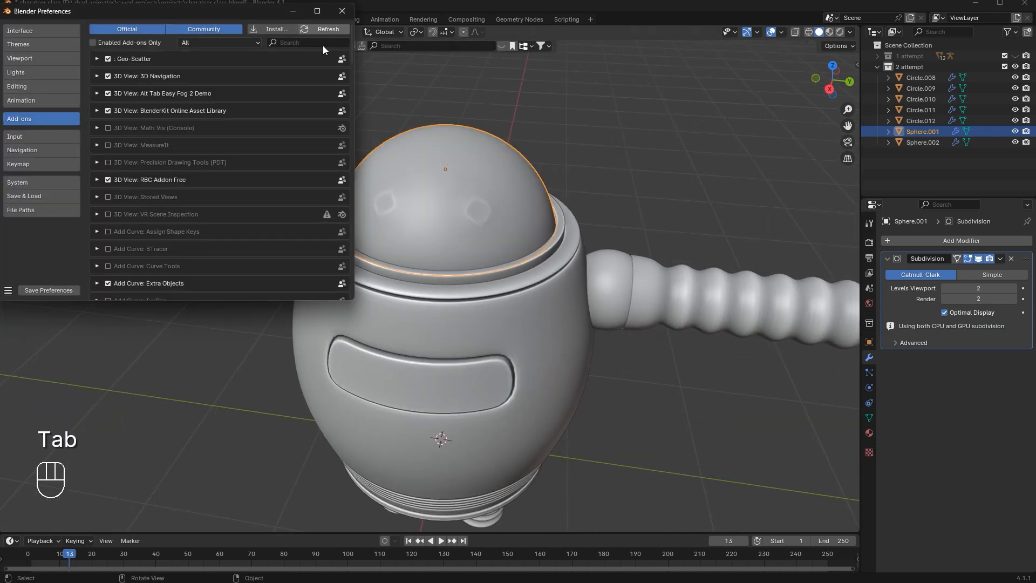
text(loop)
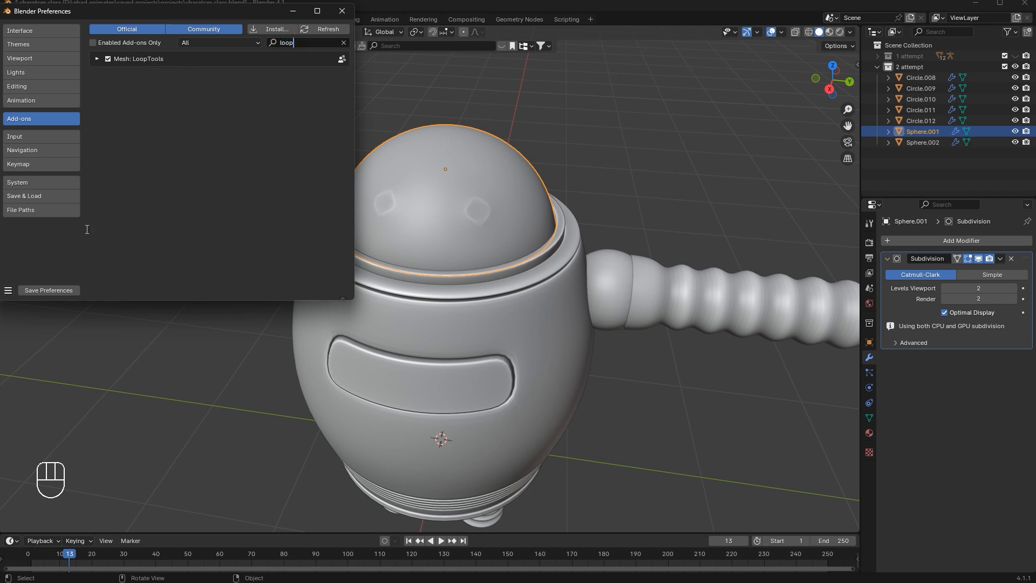
click(342, 11)
key(Tab)
key(Tab)
key(Tab)
right_click(579, 161)
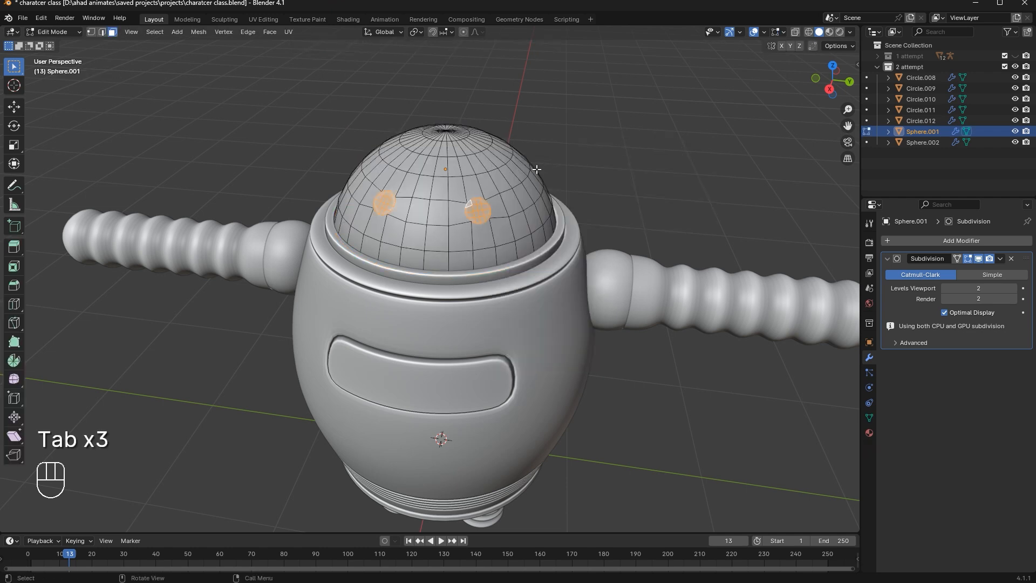
Extrude both circular eye patches about 0.016 m into the dome to form sockets
middle_drag(541, 169, 453, 156)
scroll(365, 120, up, 3)
key(e)
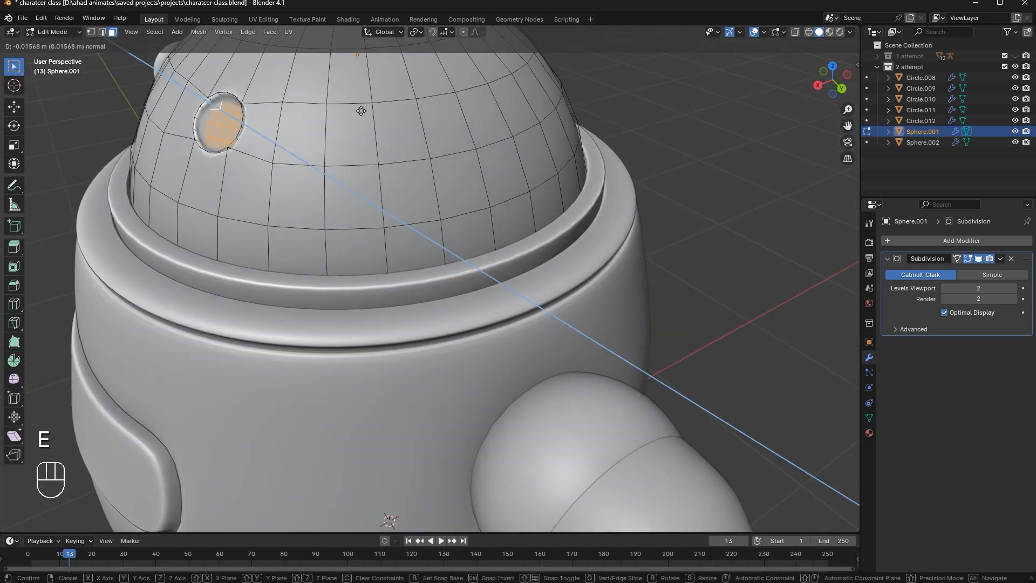
click(363, 111)
Select the outer rim edge loops of both eye sockets
middle_drag(364, 111, 401, 128)
key(2)
alt+click(406, 163)
alt+shift+click(414, 177)
key(ctrl+z)
alt+shift+click(348, 182)
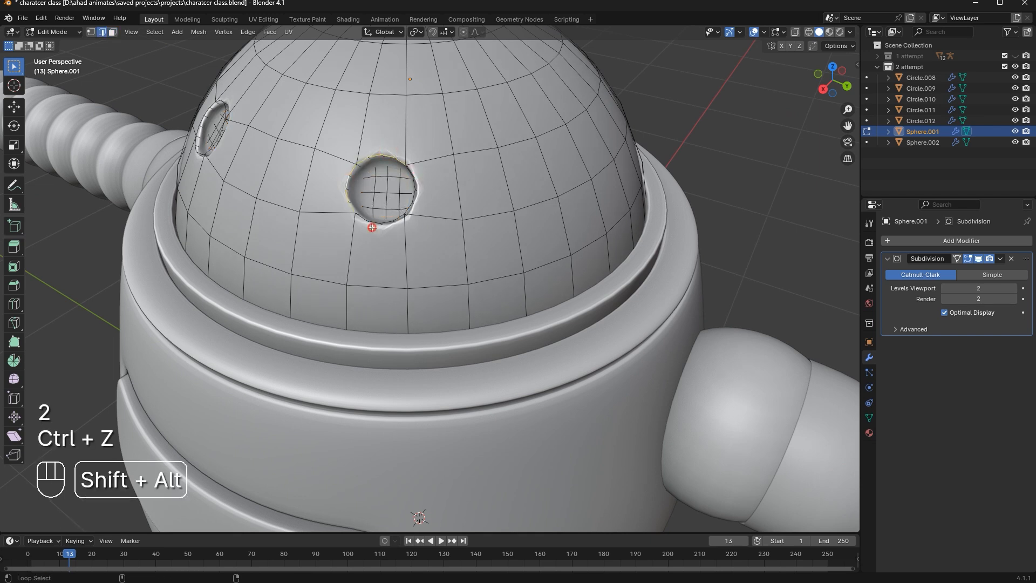
middle_drag(418, 185, 503, 155)
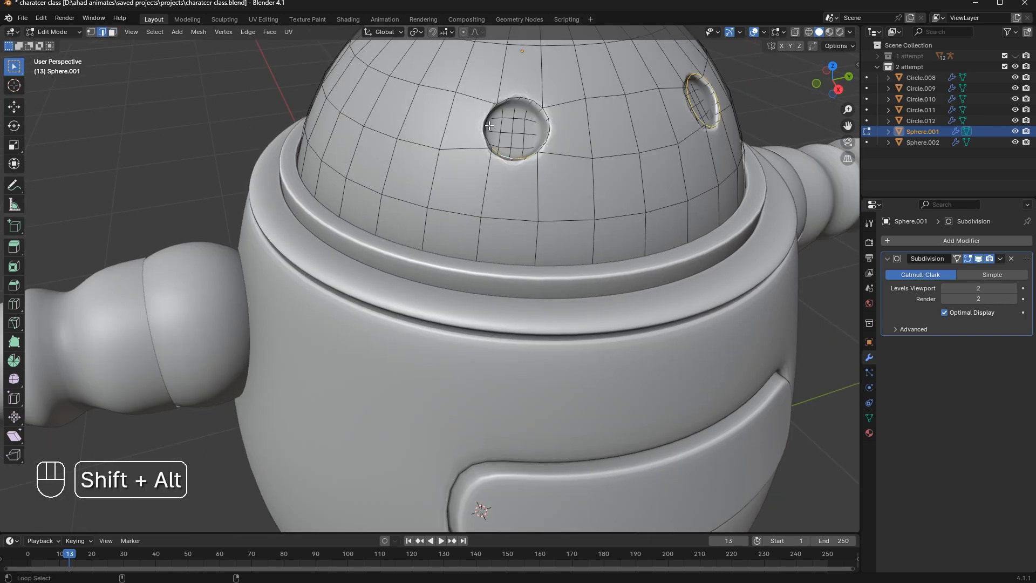
middle_drag(550, 121, 588, 135)
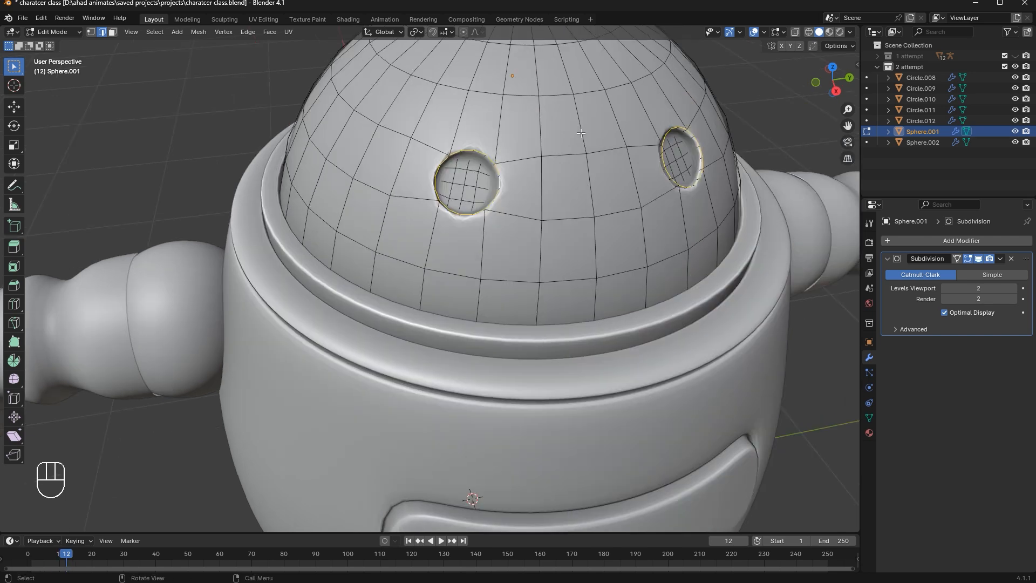
Try a bevel on both eye socket rims, then undo it
key(ctrl+b)
click(606, 136)
key(Tab)
scroll(504, 185, up, 3)
key(ctrl+z)
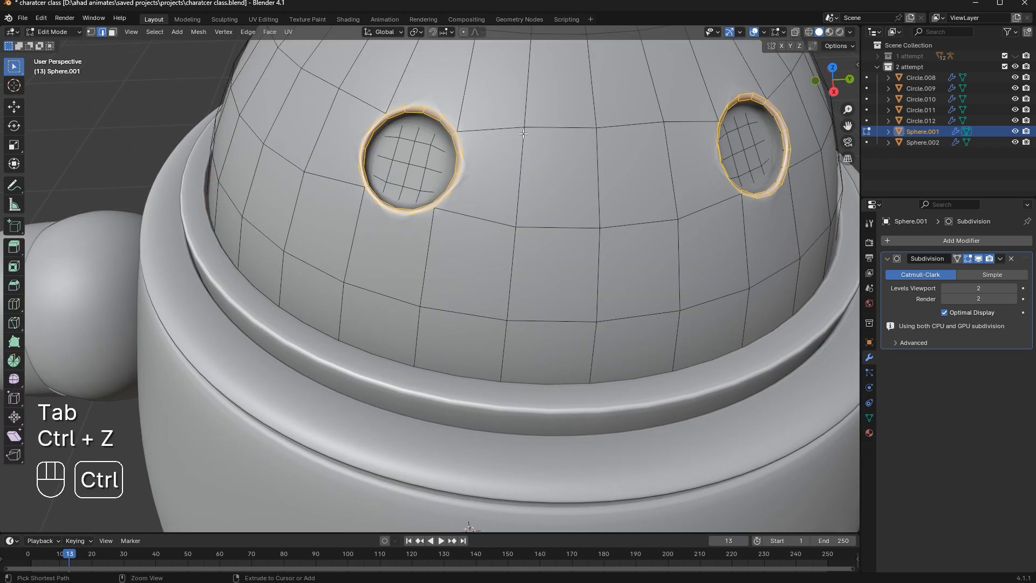
key(ctrl+z)
Bevel the rim edge loops of both eye sockets with a width of about 0.007 m
middle_drag(523, 134, 490, 208)
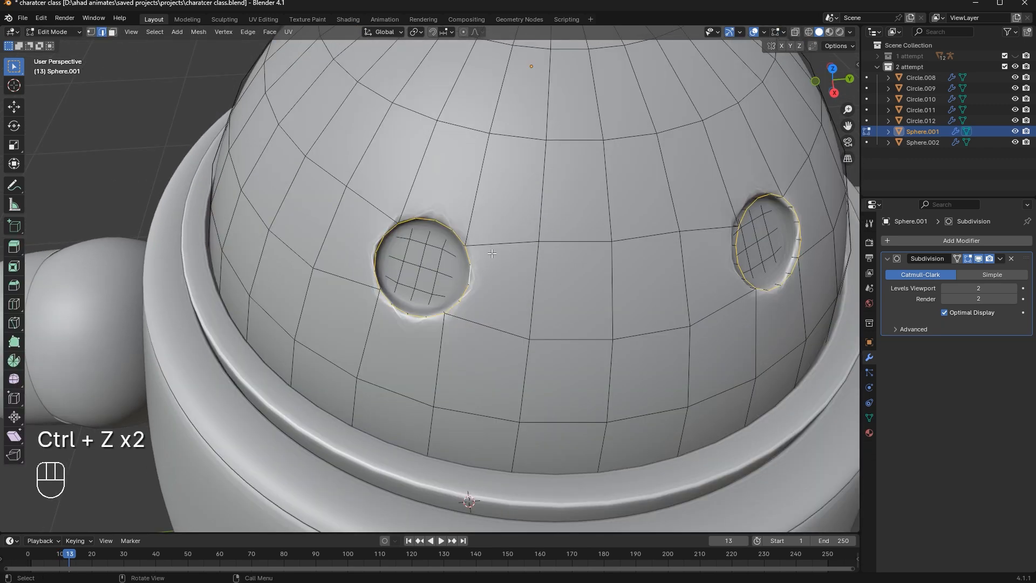
scroll(492, 253, up, 3)
key(ctrl+b)
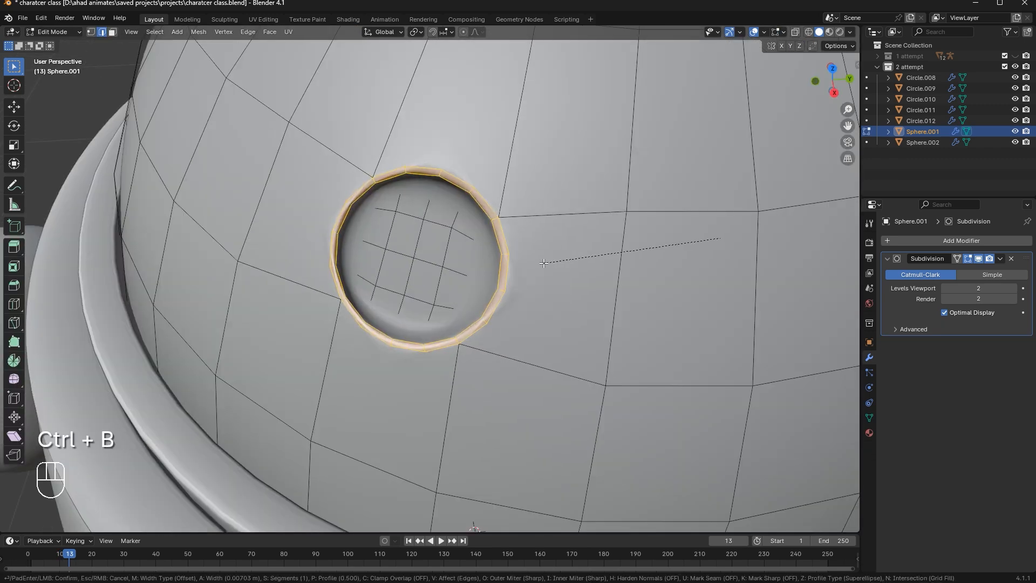
click(545, 261)
key(Tab)
key(Tab)
Connect side vertices on the robot's right eye rim to the neighbouring dome vertices on both sides
key(1)
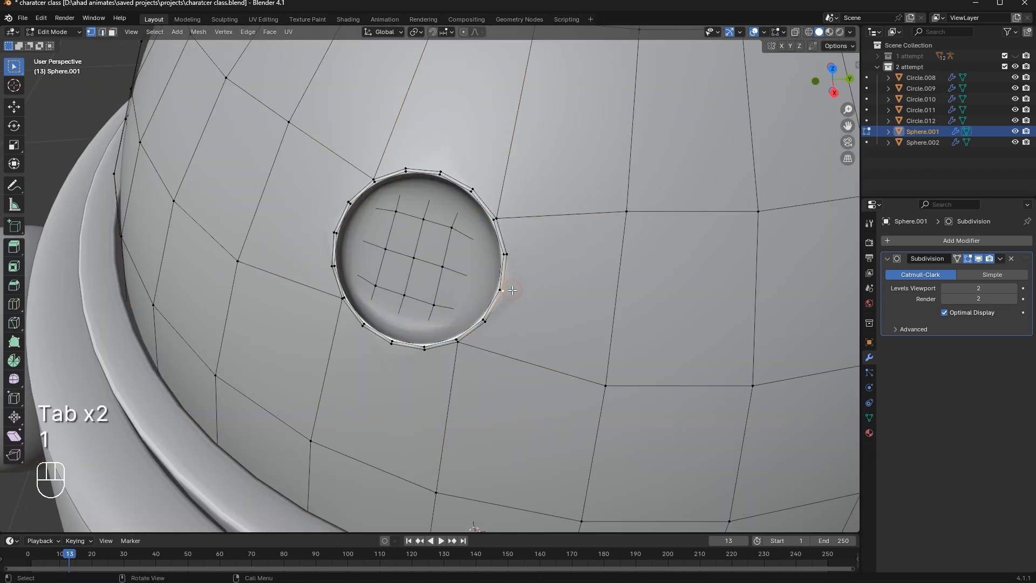
shift+click(605, 385)
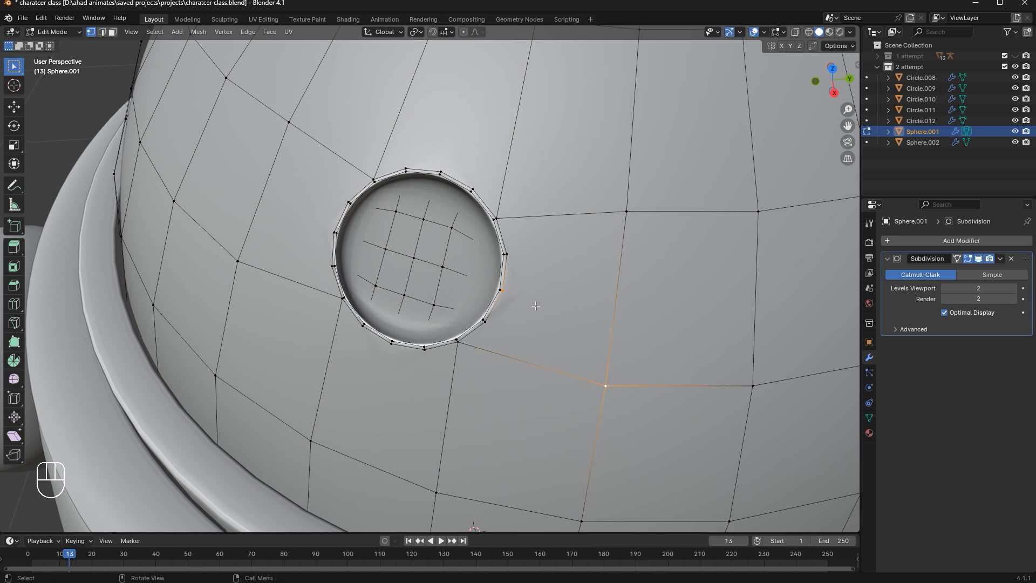
click(323, 229)
shift+click(242, 262)
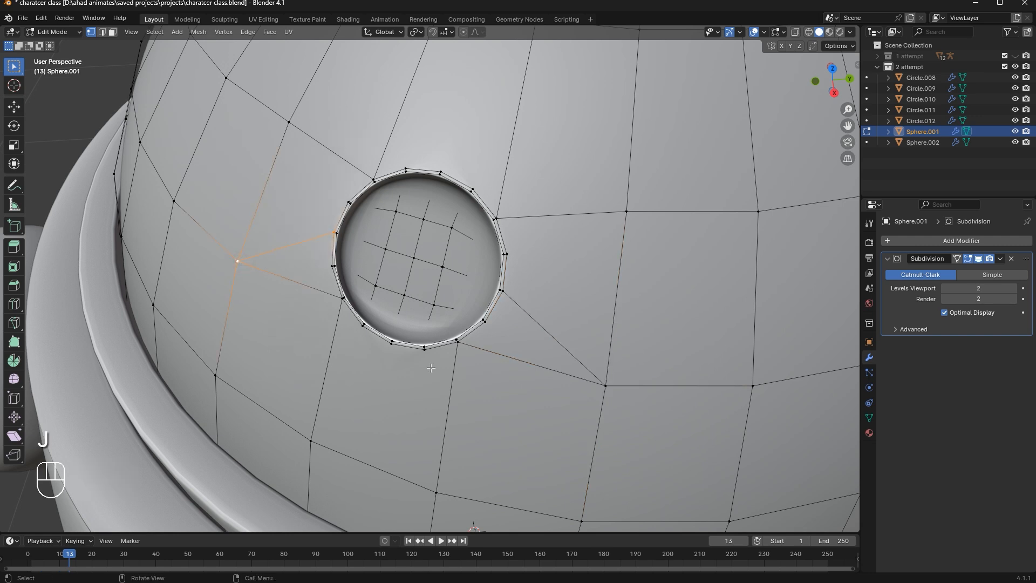
Connect the robot's right eye rim to the dome vertices below and above it, then check the smoothed surface
middle_drag(431, 369, 428, 359)
click(420, 290)
shift+click(467, 427)
key(j)
mouse_move(452, 289)
middle_down()
mouse_move(462, 329)
mouse_move(464, 296)
middle_up()
click(537, 314)
shift+click(528, 157)
key(j)
scroll(545, 200, down, 3)
key(Tab)
middle_drag(545, 201, 527, 187)
scroll(409, 173, down, 3)
middle_drag(454, 202, 437, 211)
Connect the upper and lower rim vertices of the robot's left eye to the dome vertices above and below
key(Tab)
scroll(437, 211, up, 5)
middle_drag(384, 170, 392, 171)
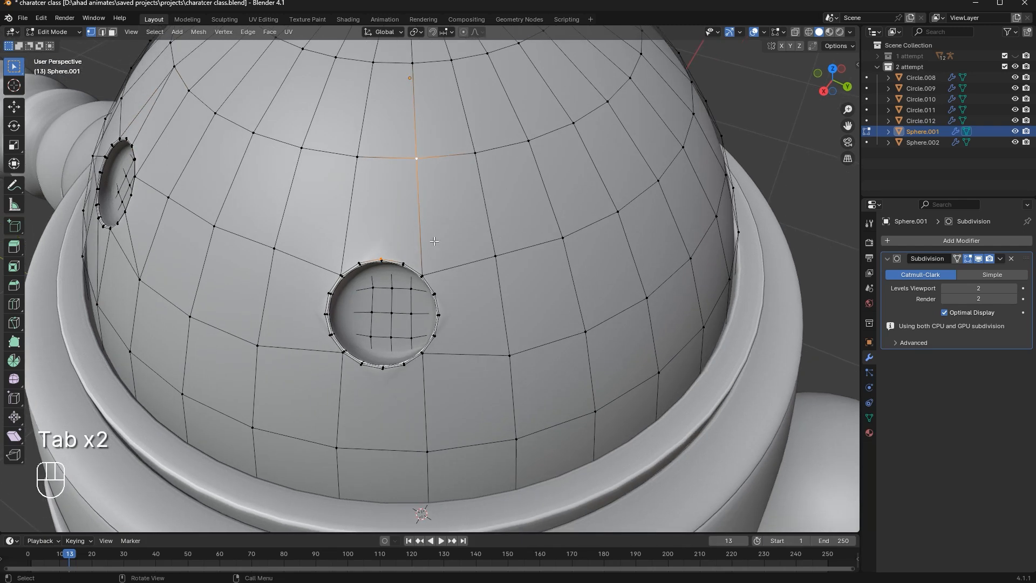
key(j)
click(384, 380)
shift+click(347, 459)
key(j)
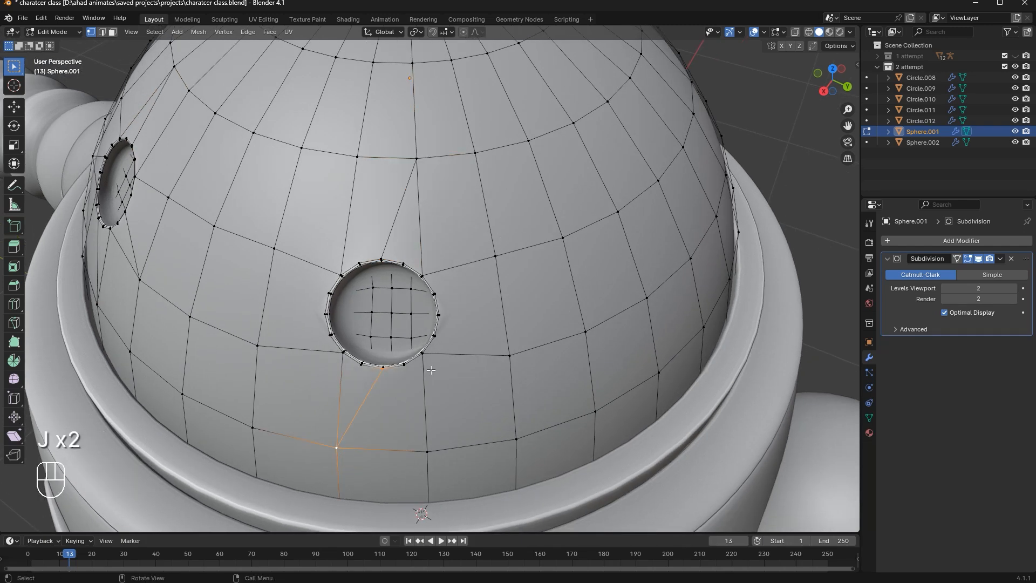
Connect the side rim vertices of the robot's left eye to the neighbouring dome vertices on both sides
click(438, 315)
shift+click(510, 355)
click(326, 315)
shift+click(257, 345)
key(j)
scroll(605, 238, down, 6)
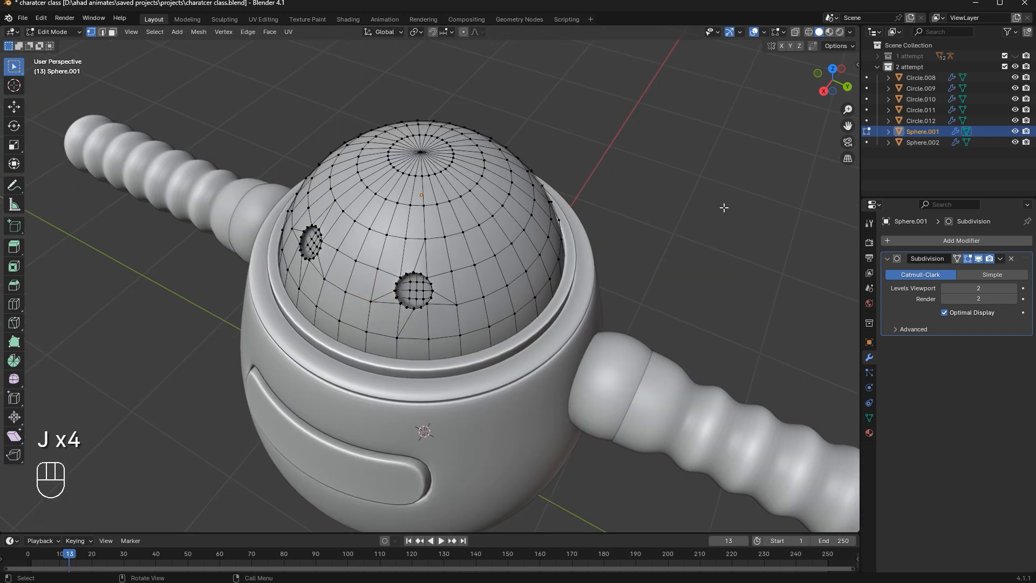
Leave mesh editing and examine the smoothed eye sockets and the whole character from several angles
middle_drag(724, 207, 744, 181)
key(Tab)
scroll(692, 179, up, 5)
scroll(378, 218, down, 5)
middle_drag(426, 215, 533, 187)
scroll(517, 213, down, 2)
click(542, 214)
scroll(542, 214, up, 3)
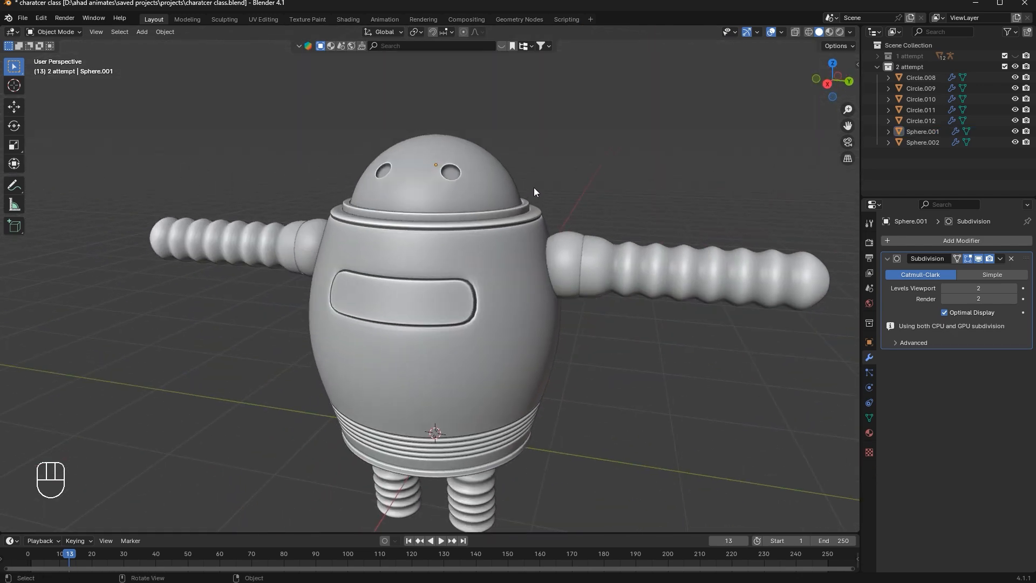
Snap the 3D cursor to the centre of the robot's left eye socket, then leave mesh editing
scroll(428, 216, up, 5)
click(428, 216)
key(Tab)
key(Tab)
key(Tab)
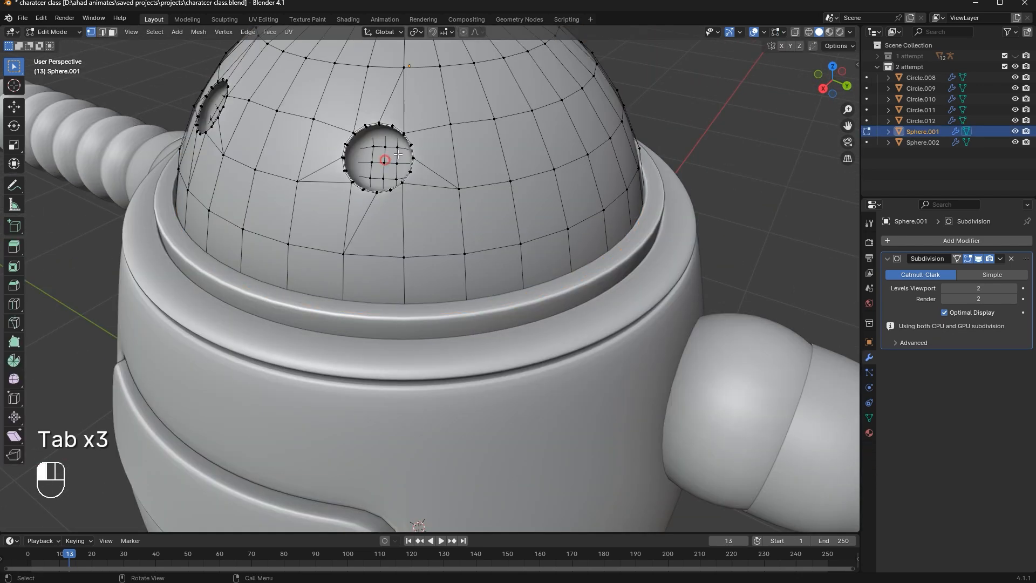
scroll(398, 154, down, 4)
key(shift+s)
key(Tab)
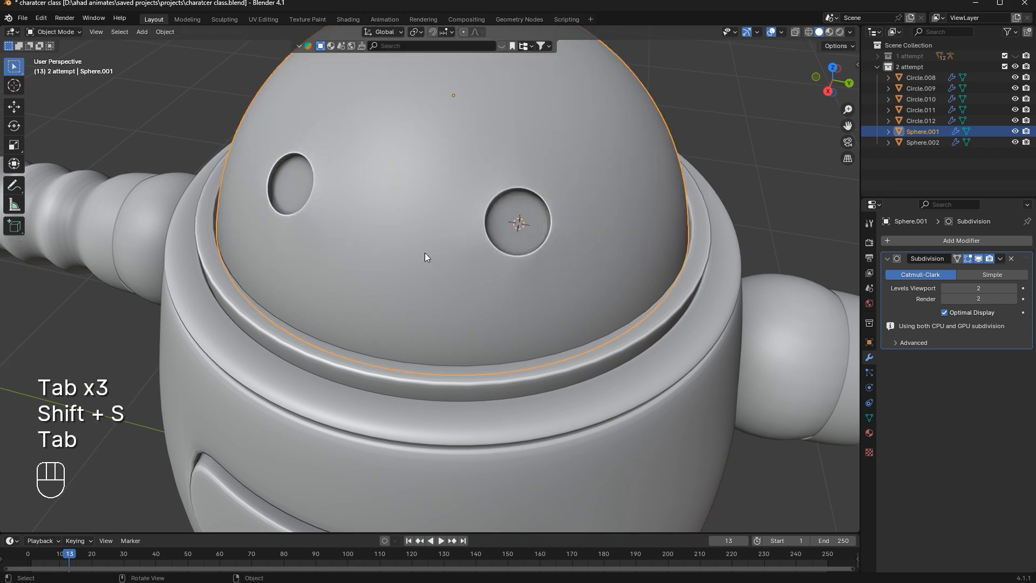
Add a UV sphere at the robot's left eye socket, scale it down to about socket size and shade it smooth
key(shift+a)
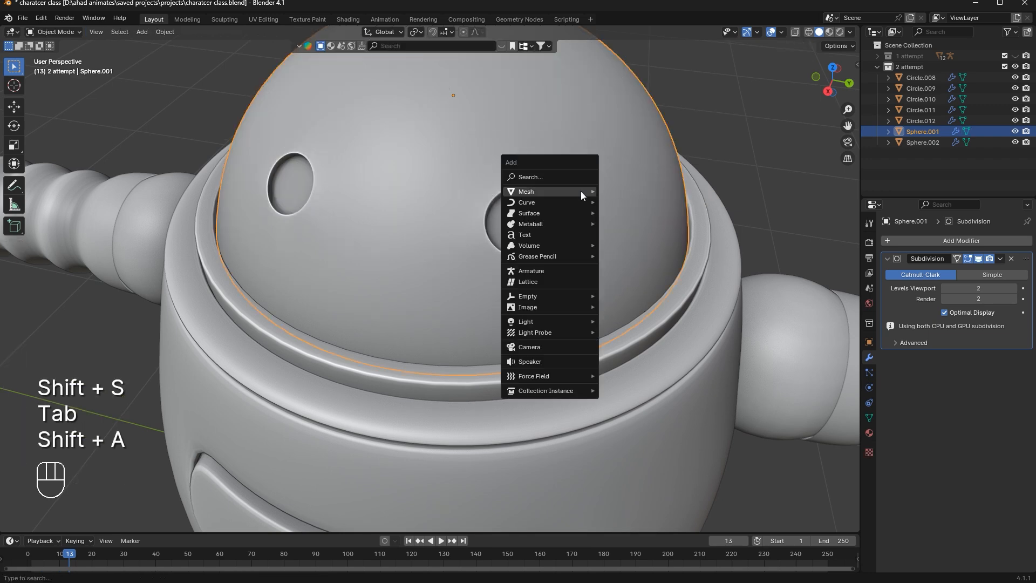
mouse_move(581, 189)
click(661, 216)
key(s)
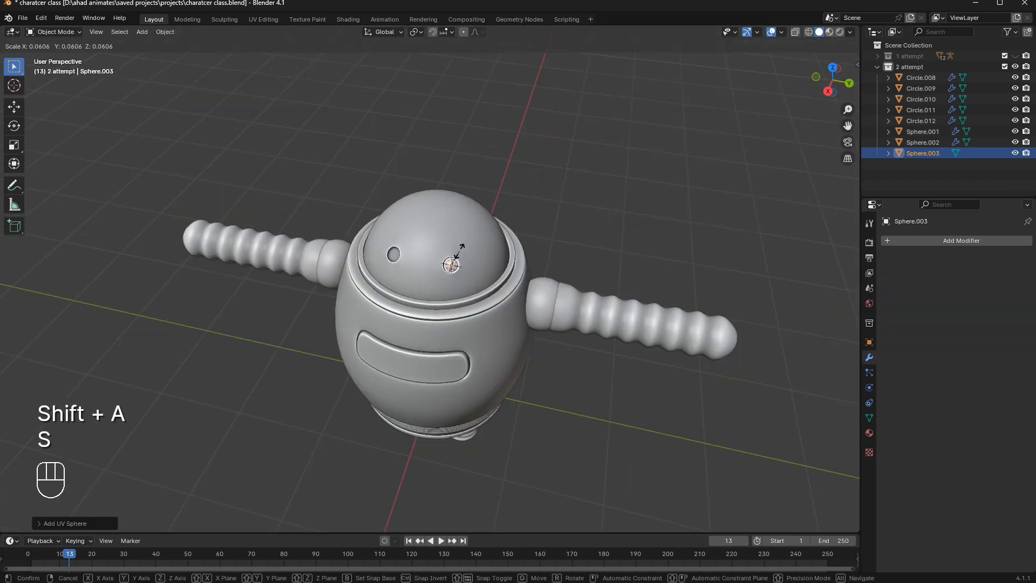
click(470, 254)
right_click(599, 167)
click(580, 126)
Rescale the eyeball sphere in the left socket until it roughly fits inside the socket's rim
scroll(490, 171, up, 6)
middle_drag(597, 142, 759, 76)
key(s)
click(455, 181)
key(s)
click(668, 157)
middle_drag(668, 157, 788, 56)
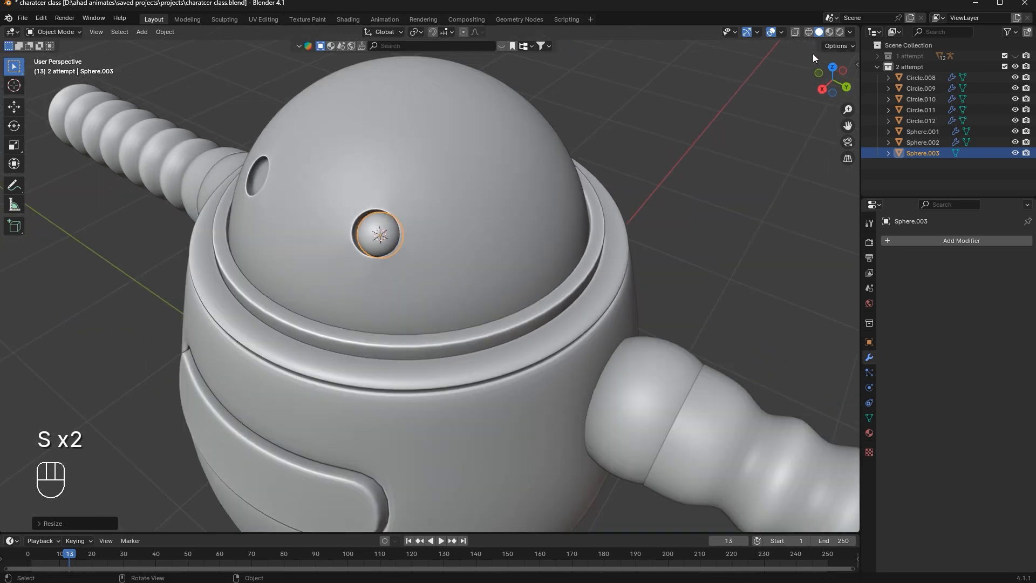
Shift the left eyeball along Y and fine-tune its size and position so it sits centred in its socket
click(821, 87)
scroll(621, 189, up, 2)
key(KP_Decimal)
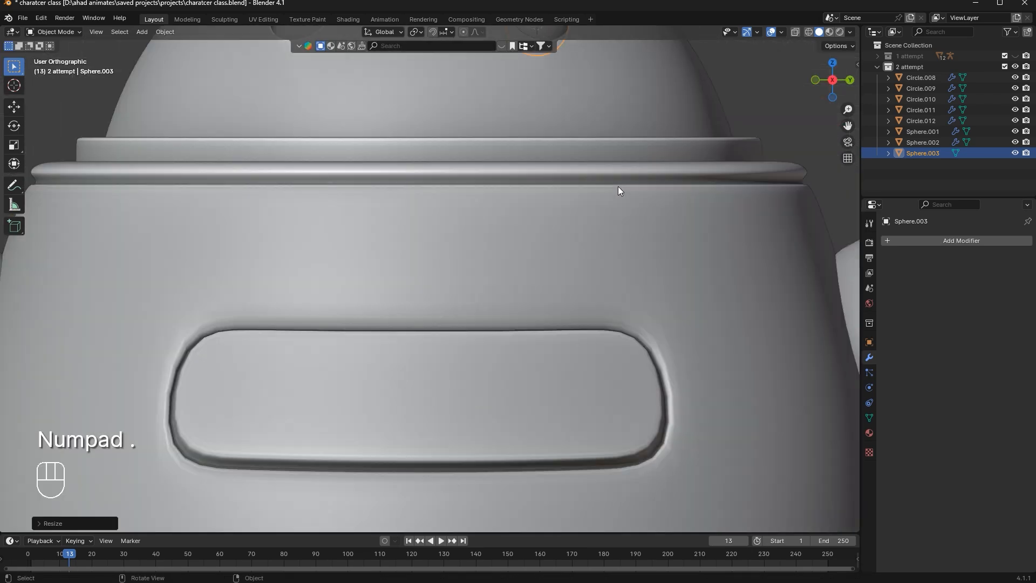
middle_drag(615, 210, 584, 219)
key(g)
key(g)
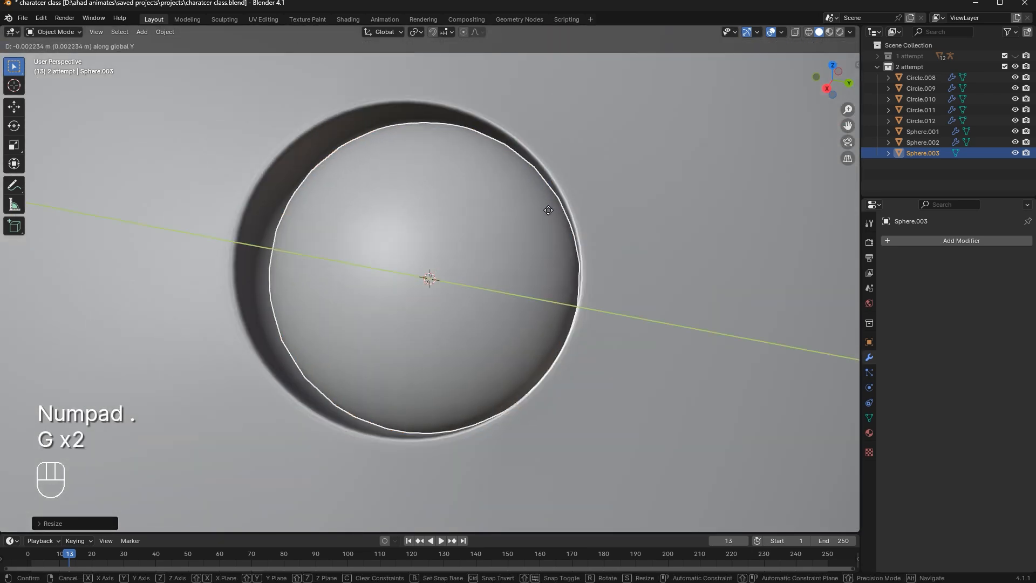
click(588, 200)
key(s)
click(621, 207)
key(g)
click(623, 208)
Mirror the left eyeball on the Y axis only, with the head dome as the mirror object
scroll(675, 212, down, 6)
click(759, 213)
middle_drag(675, 221, 656, 238)
scroll(485, 275, down, 4)
click(441, 278)
click(961, 240)
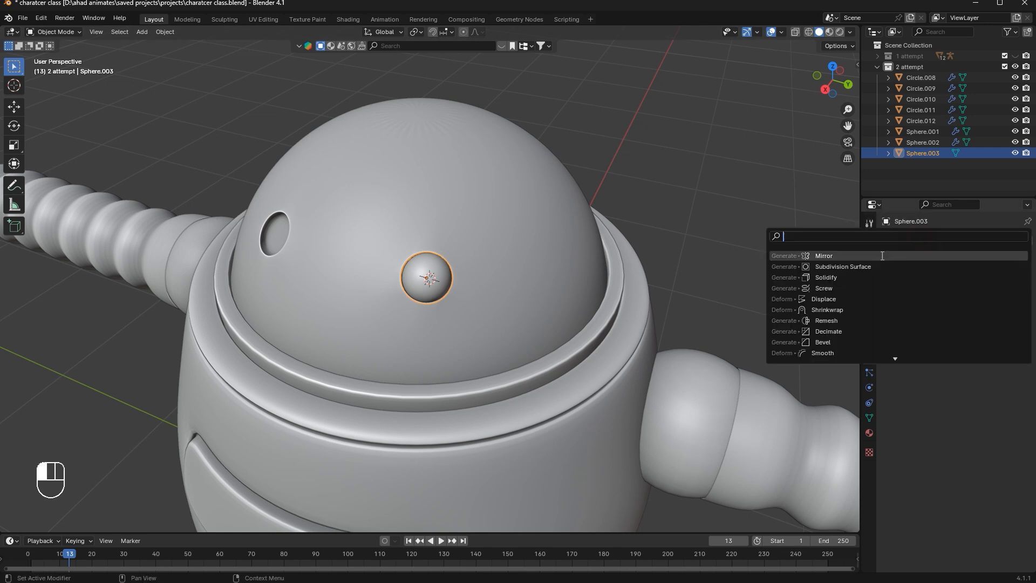
click(872, 257)
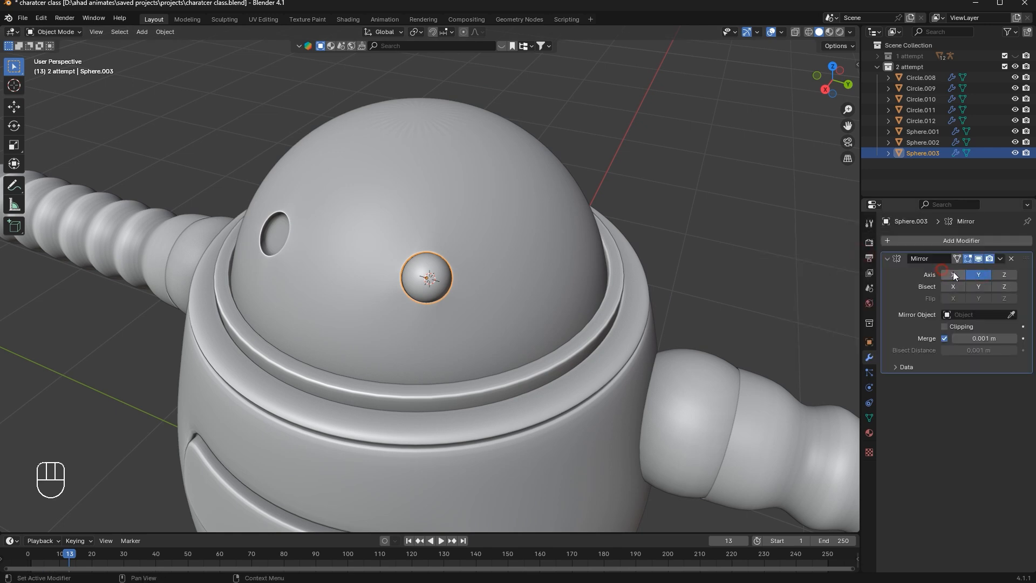
click(1011, 314)
click(587, 224)
middle_drag(424, 219, 626, 121)
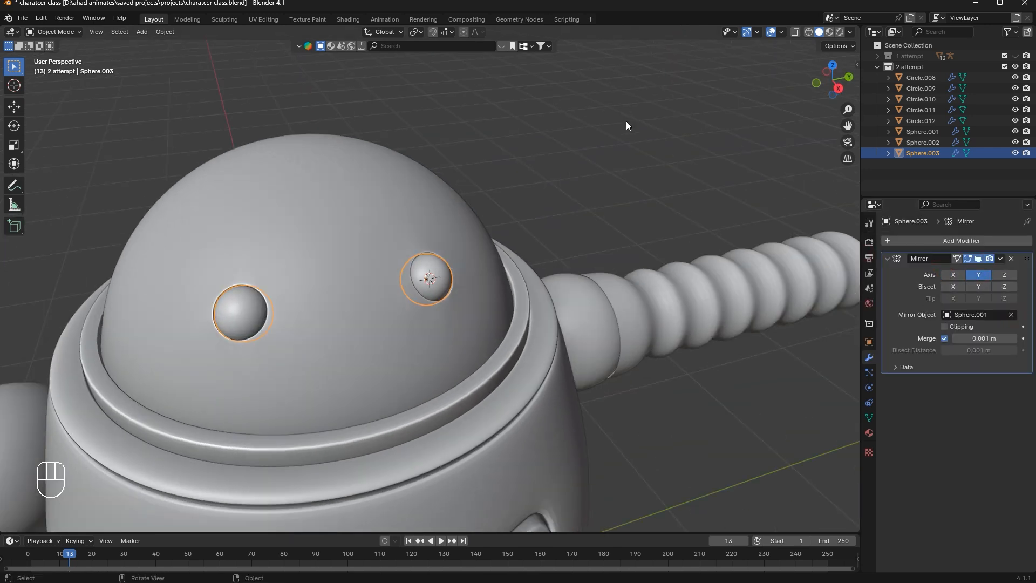
Apply the eyeballs' Mirror modifier and reset the 3D cursor to the world origin
key(ctrl+a)
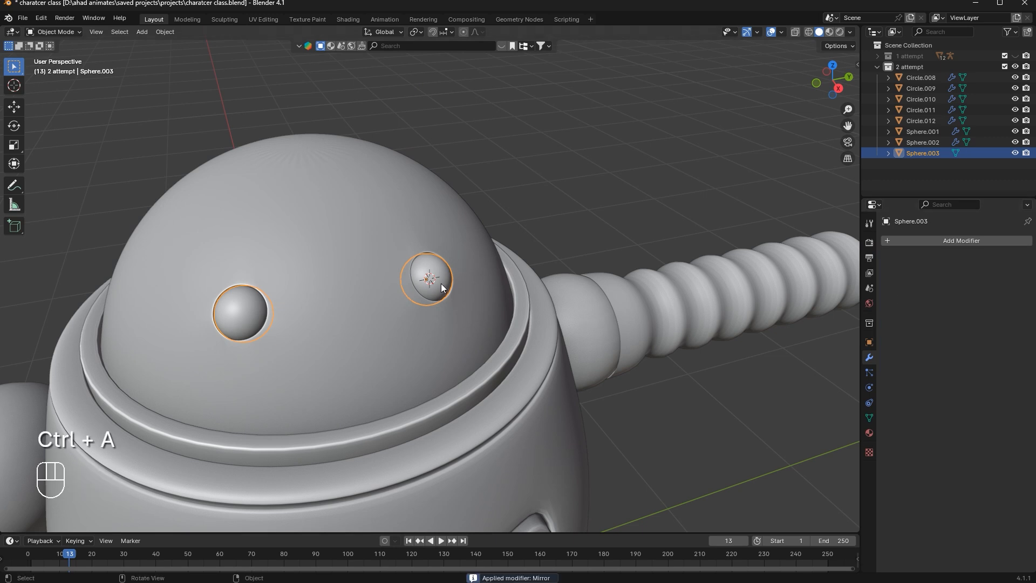
middle_drag(441, 284, 503, 268)
key(shift+c)
click(571, 282)
Move both eyeballs slightly deeper into their sockets in the front orthographic view
middle_drag(571, 281, 378, 326)
scroll(378, 325, up, 4)
click(355, 170)
middle_drag(562, 108, 576, 108)
click(826, 90)
key(g)
key(g)
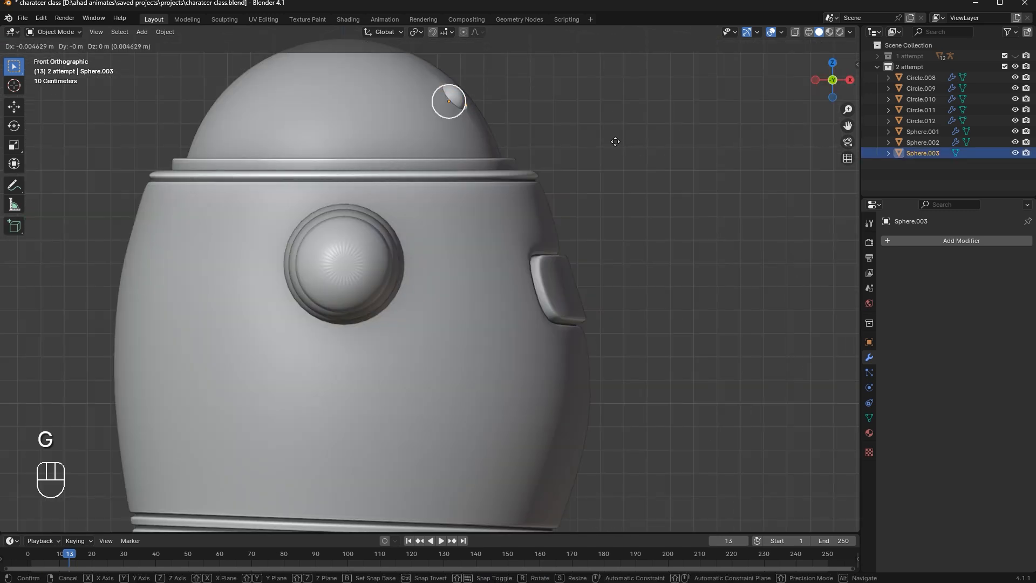
key(g)
click(660, 163)
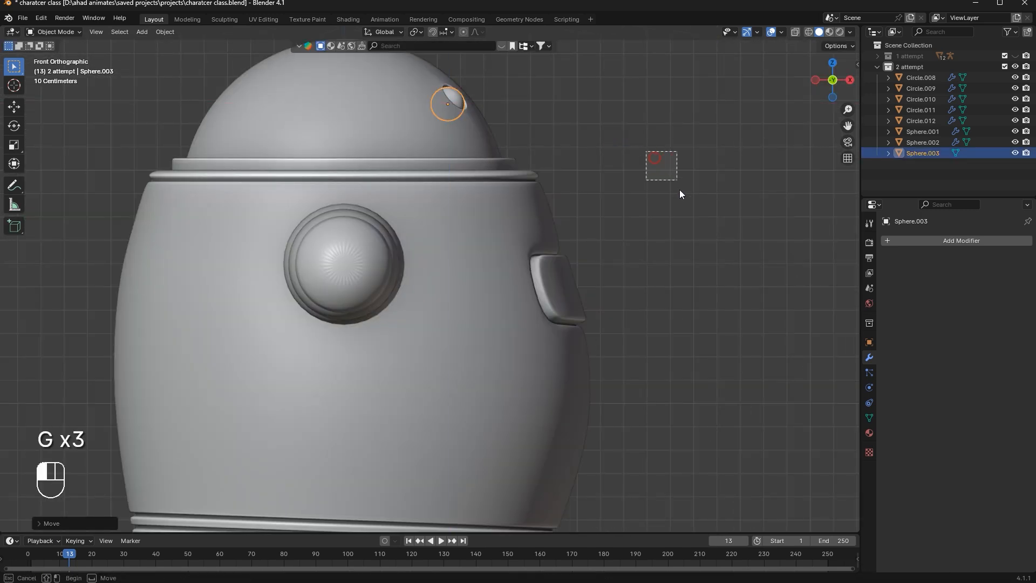
Select the whole mesh of both eyeballs and adjust their size slightly with Shrink/Fatten
middle_drag(678, 192, 352, 145)
click(291, 116)
key(Tab)
key(a)
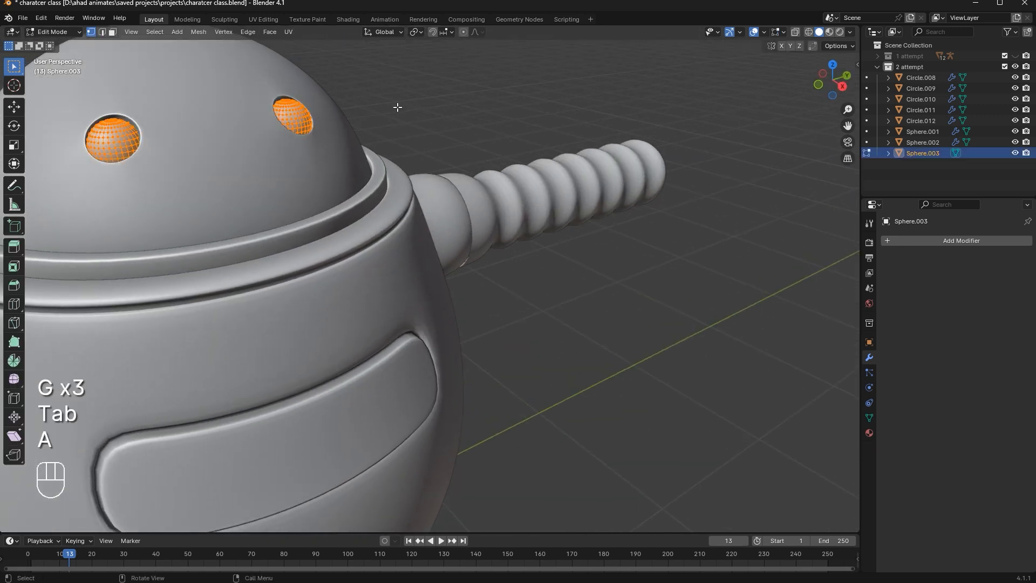
key(alt+s)
click(397, 99)
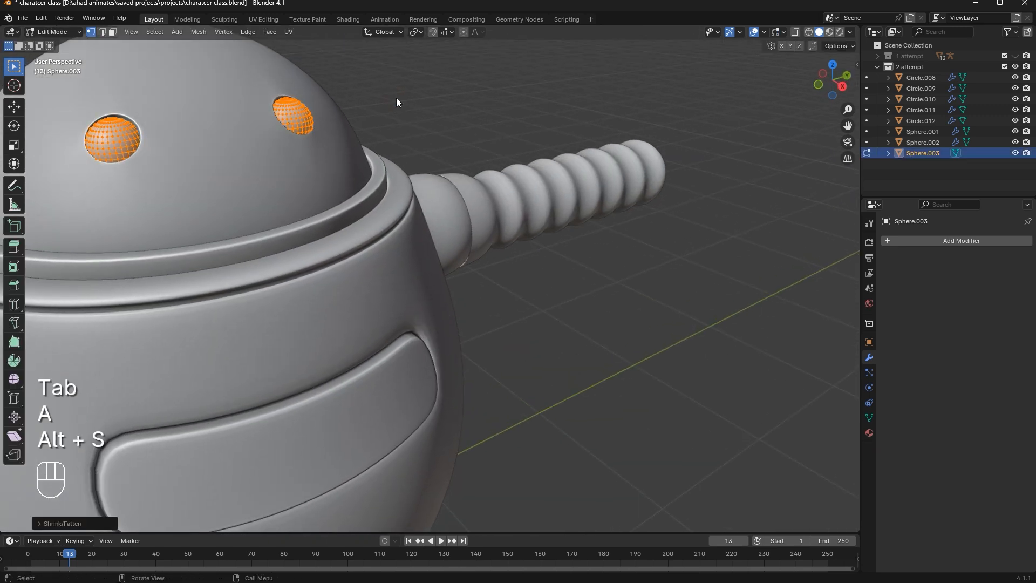
Leave mesh editing and nudge both eyeballs, lowering them along Z by about 0.01 m in the front view
key(Tab)
key(g)
click(393, 98)
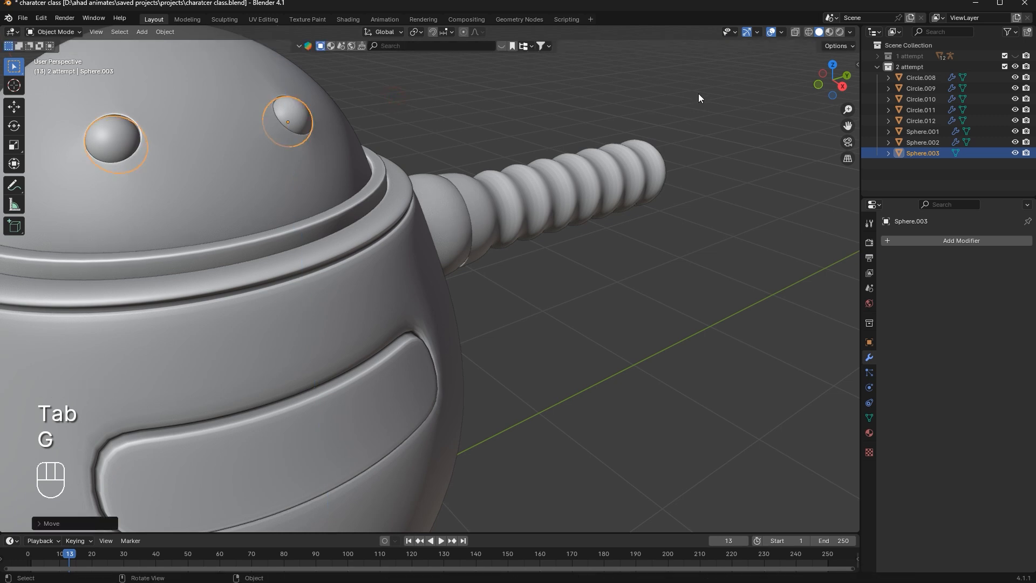
click(818, 84)
key(g)
key(g)
key(g)
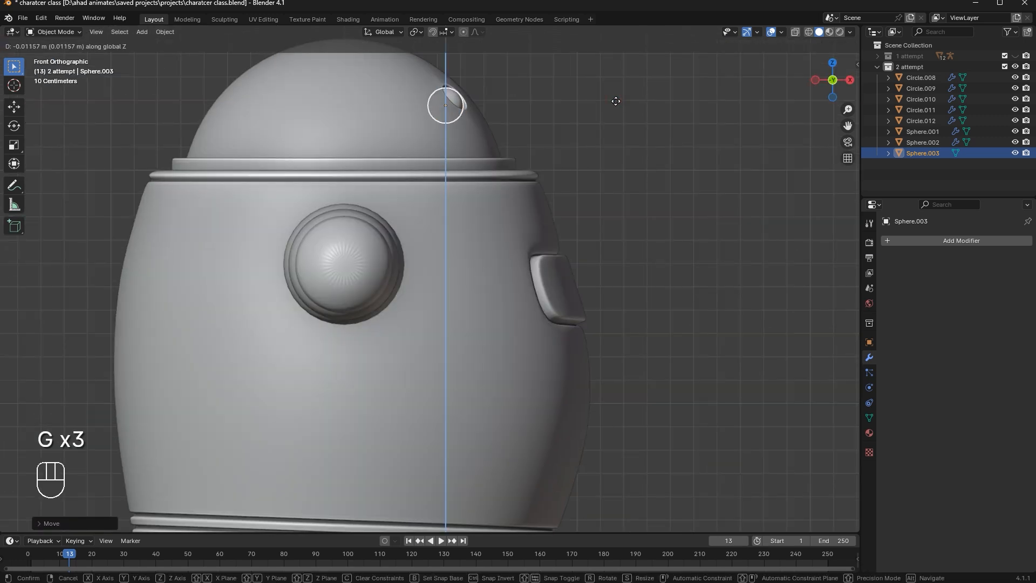
click(618, 101)
Check the finished eyes on the whole character and save the file
key(Tab)
key(Tab)
middle_drag(713, 169, 736, 250)
scroll(501, 275, down, 5)
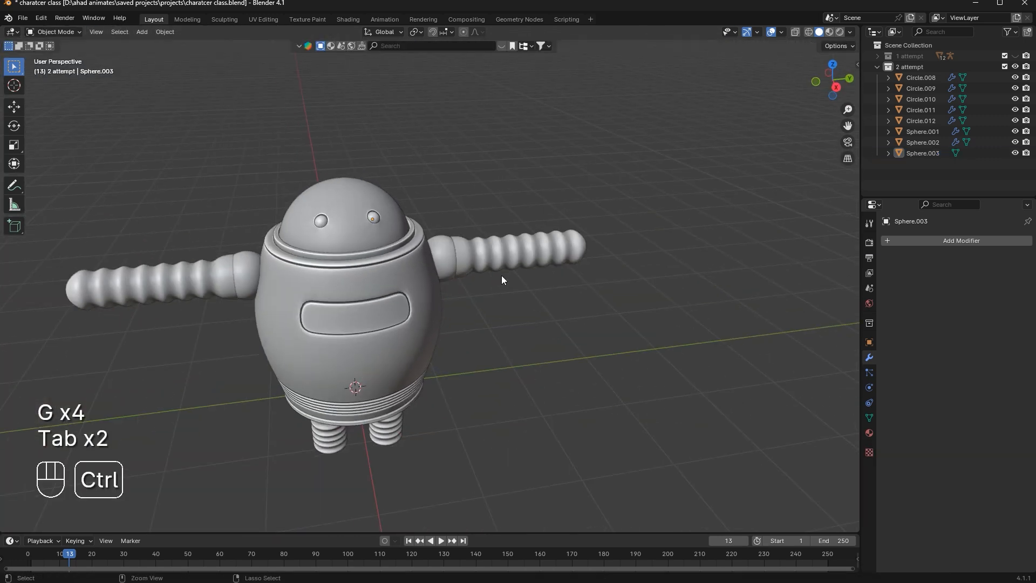
key(ctrl+s)
Lengthen the legs by scaling them about 1.3 along Z, then save the file
middle_drag(465, 257, 529, 329)
scroll(529, 333, up, 3)
click(500, 389)
key(s)
key(z)
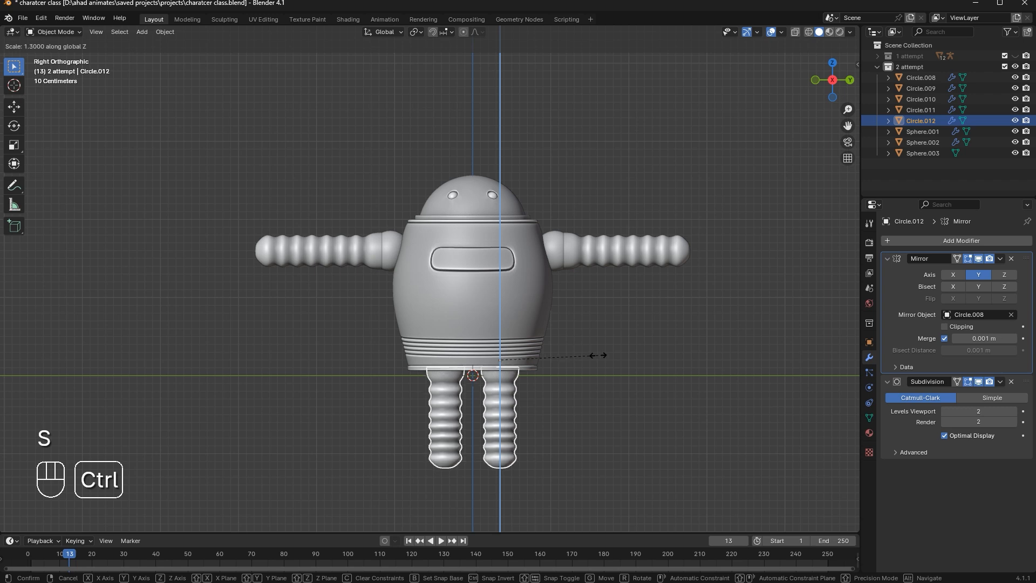
click(598, 355)
key(ctrl+s)
Examine the whole character's proportions from the back and the front
middle_drag(604, 324, 597, 335)
drag(589, 361, 616, 384)
middle_drag(616, 337, 436, 246)
click(407, 235)
key(Tab)
key(Tab)
click(534, 216)
key(shift+a)
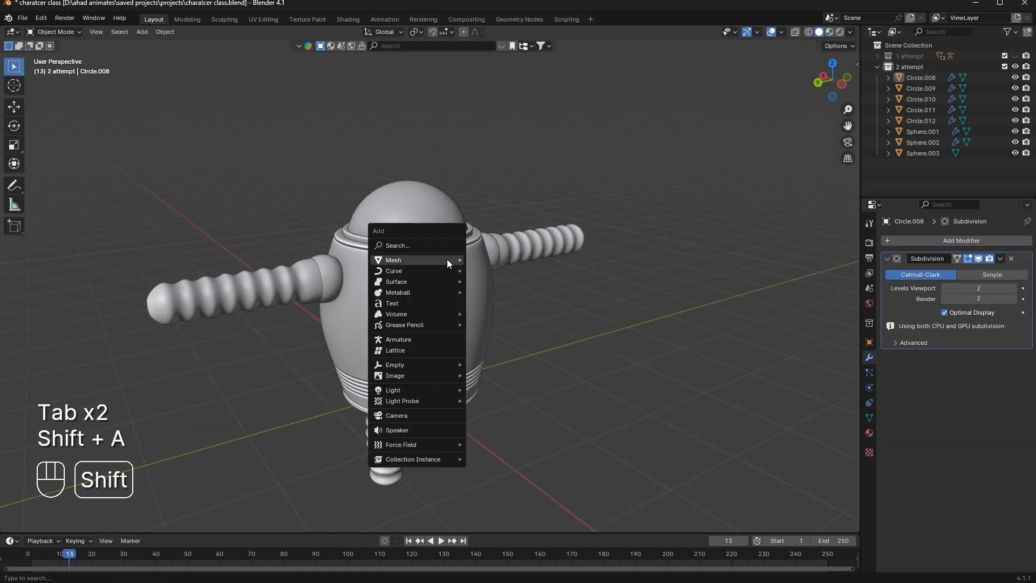
middle_drag(422, 240, 622, 238)
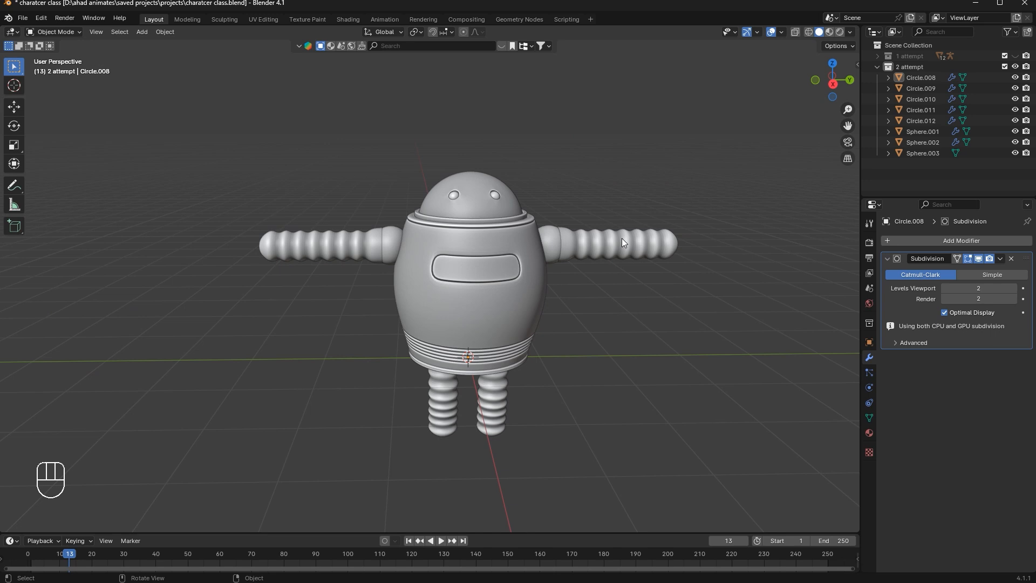
Frame the whole character in the right orthographic view and save the file
key(ctrl+s)
click(832, 84)
shift+middle_drag(471, 338, 374, 355)
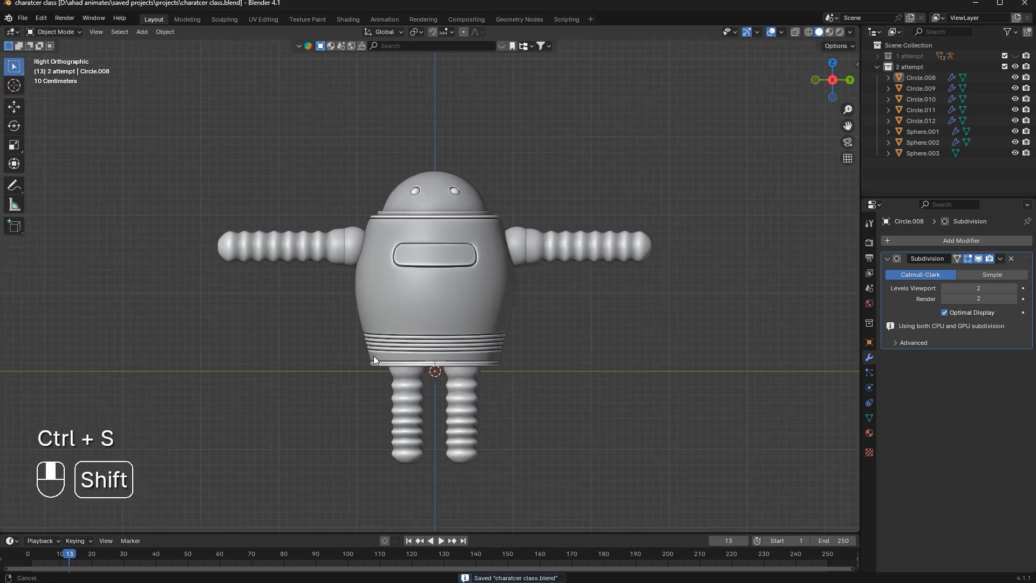
key(a)
key(KP_Decimal)
click(621, 336)
key(ctrl+s)
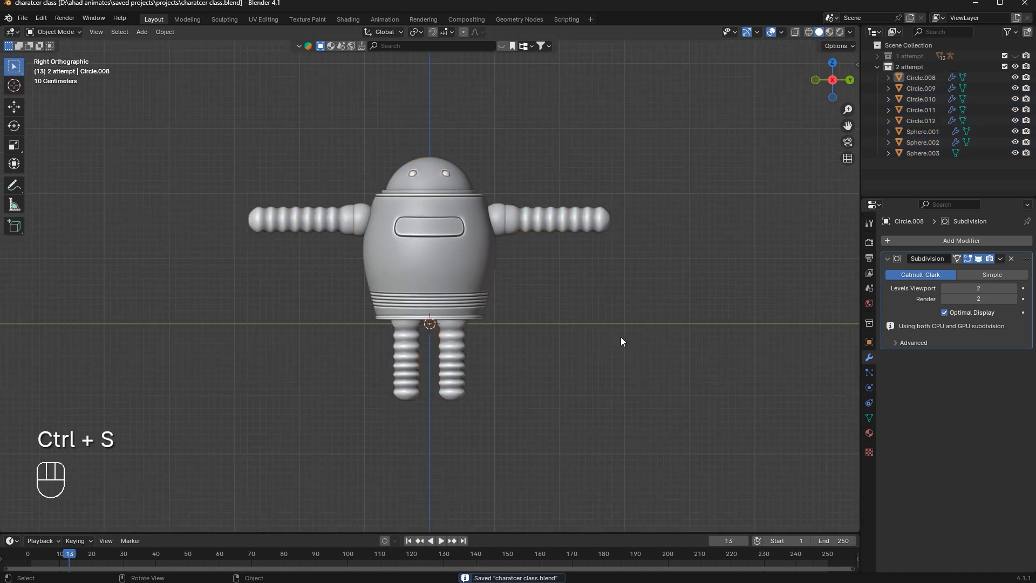
Add a single-bone armature at the world origin, at the base of the body
key(shift+a)
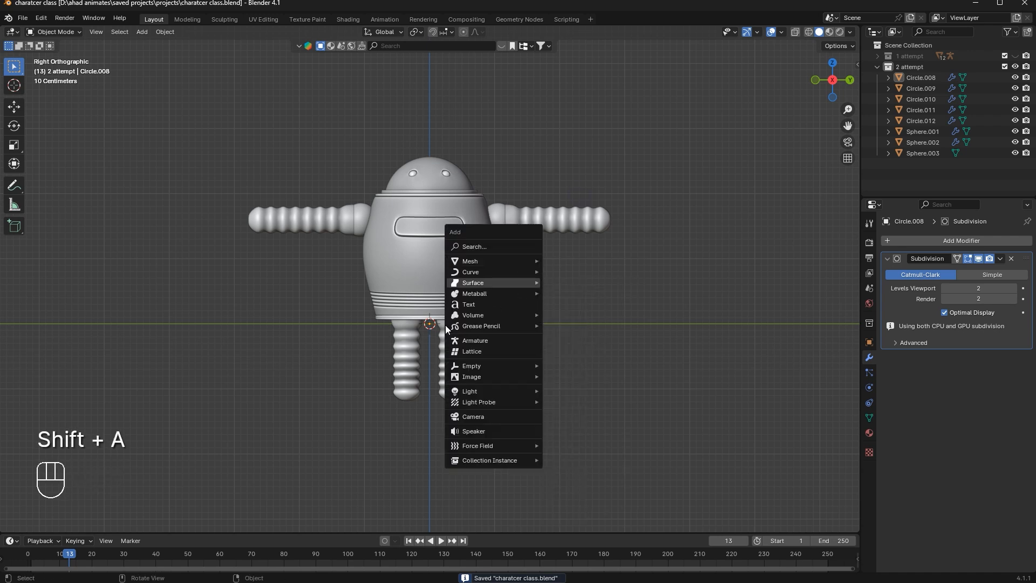
click(479, 340)
scroll(492, 377, up, 5)
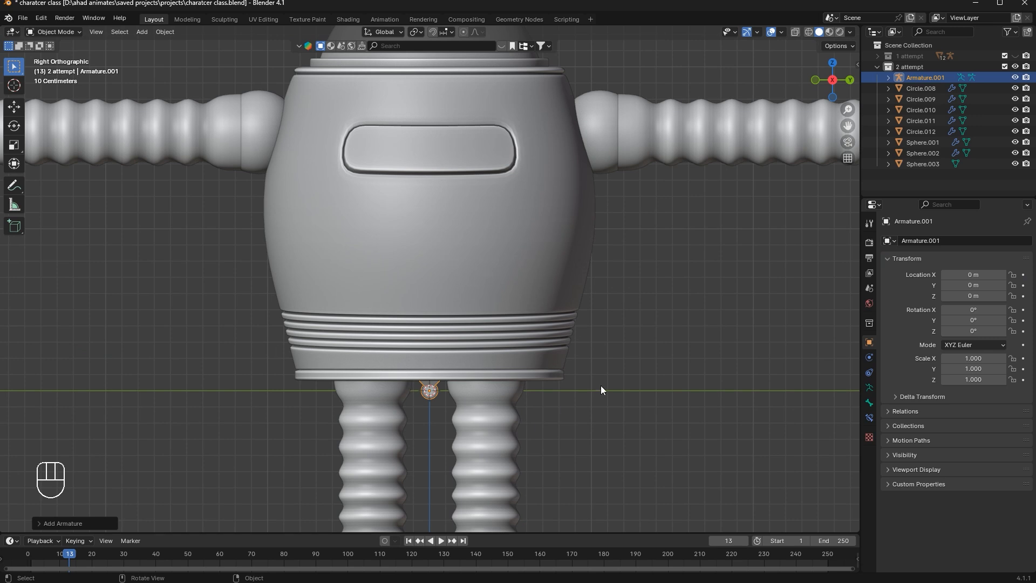
Display the armature in front of the character with its bone names shown
click(868, 388)
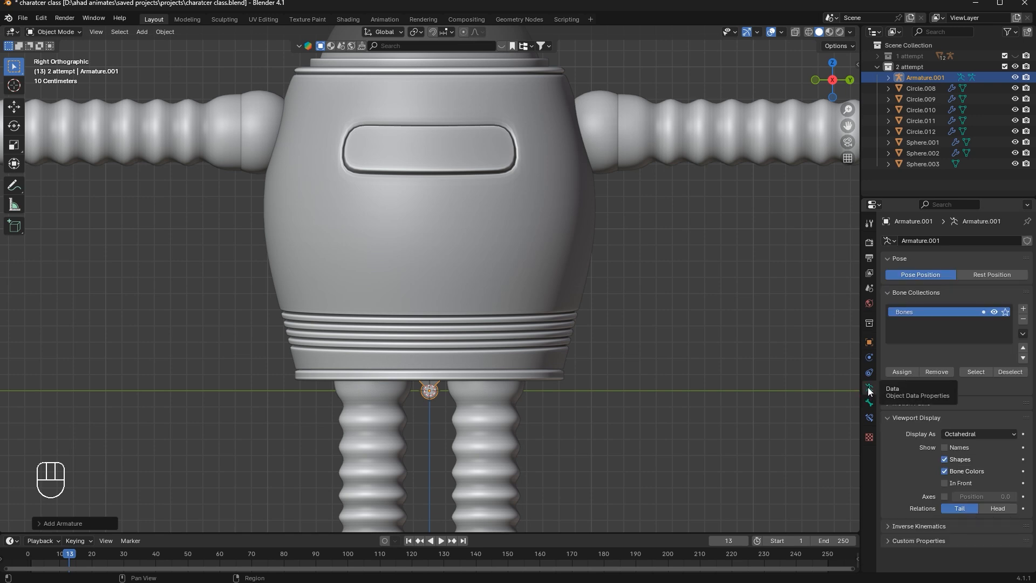
click(431, 395)
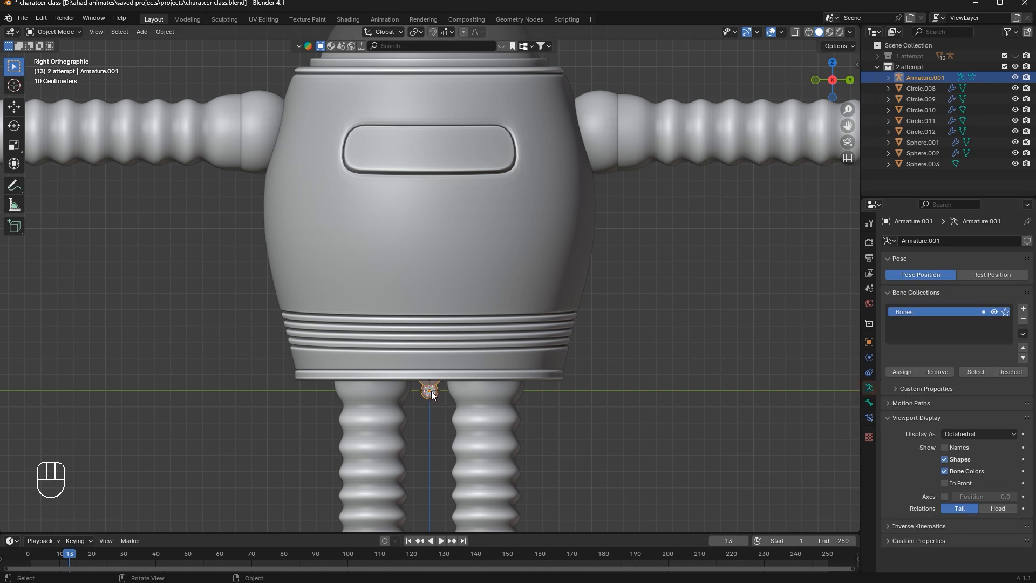
click(912, 418)
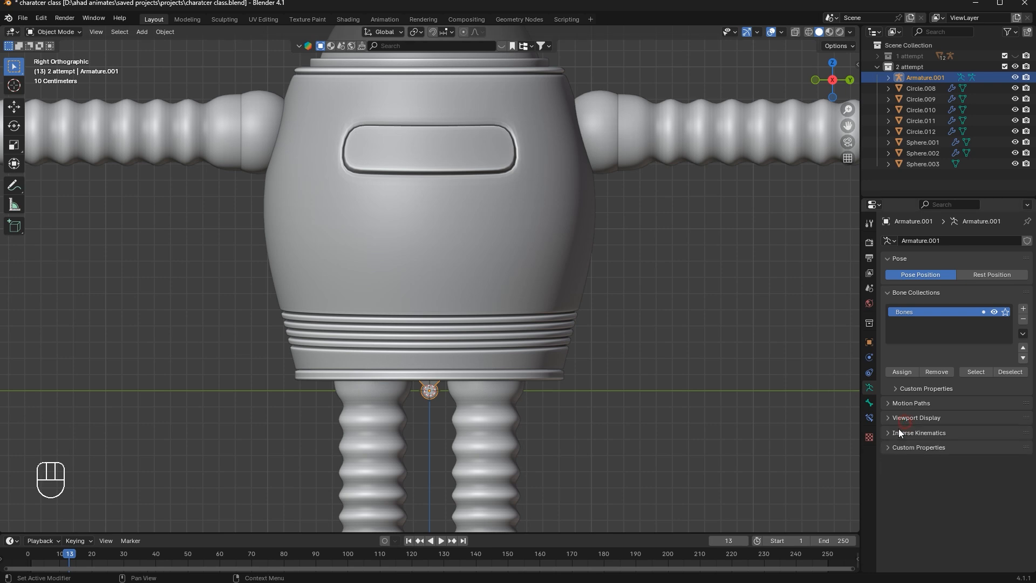
click(893, 417)
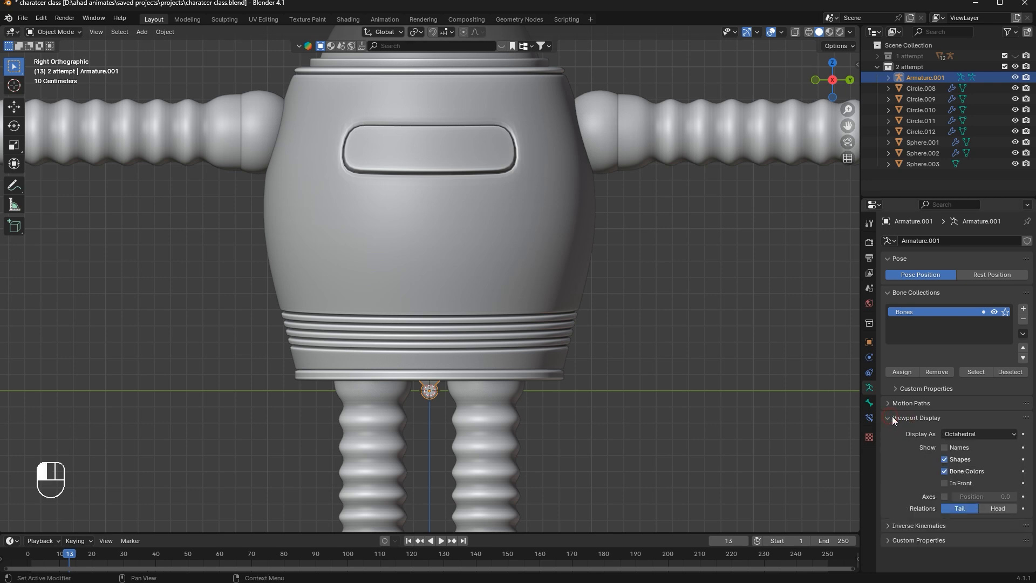
click(947, 485)
middle_drag(394, 330, 879, 467)
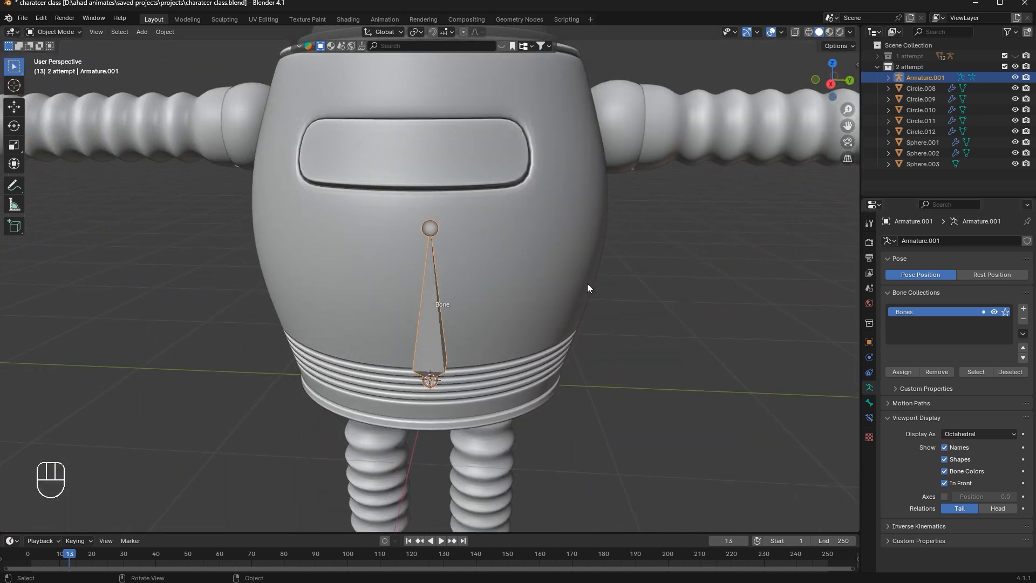
Raise the armature about 0.07 m along Z so the bone starts at the body's lower rim
scroll(588, 284, down, 3)
click(830, 85)
scroll(623, 371, up, 3)
key(g)
key(z)
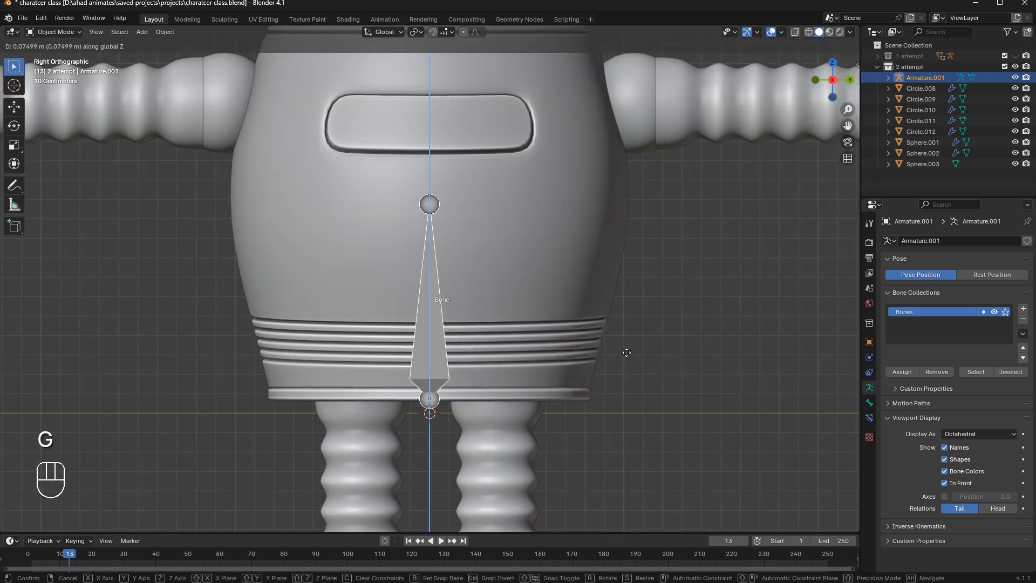
click(624, 353)
Enter armature editing and adjust the upper end of the body bone slightly along Z
scroll(490, 269, down, 3)
key(Tab)
key(Tab)
key(Tab)
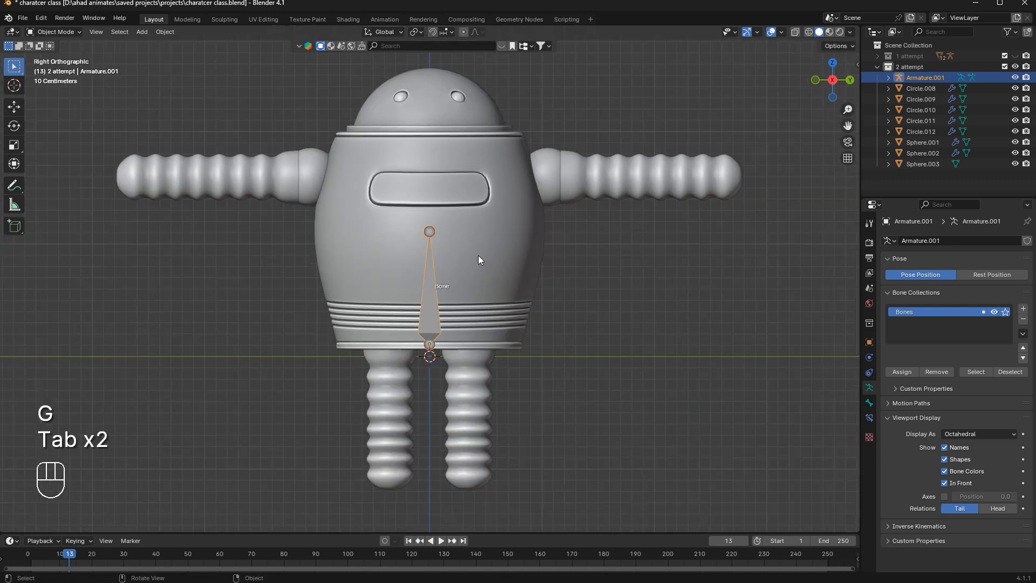
shift+middle_drag(507, 250, 507, 291)
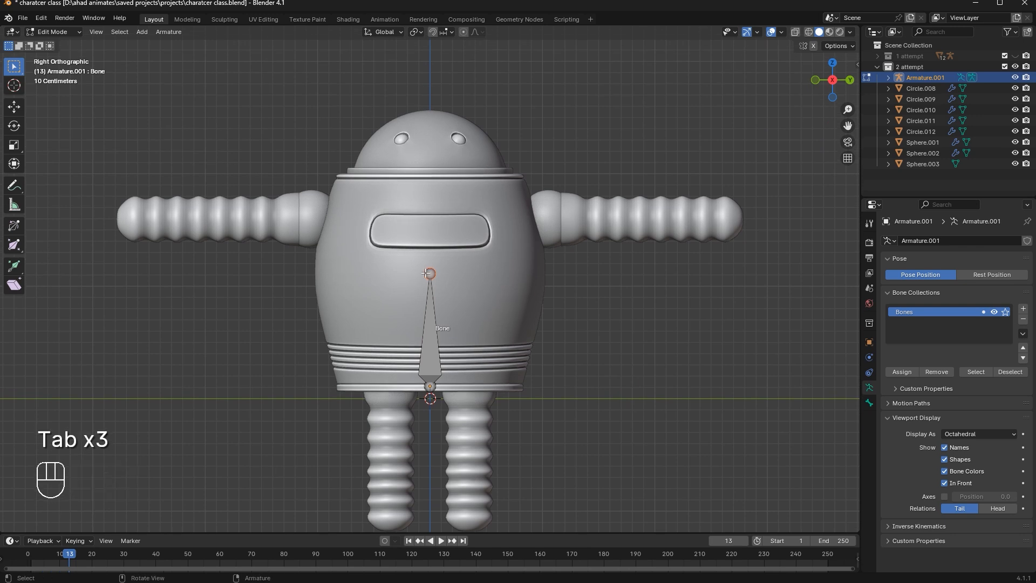
key(g)
key(z)
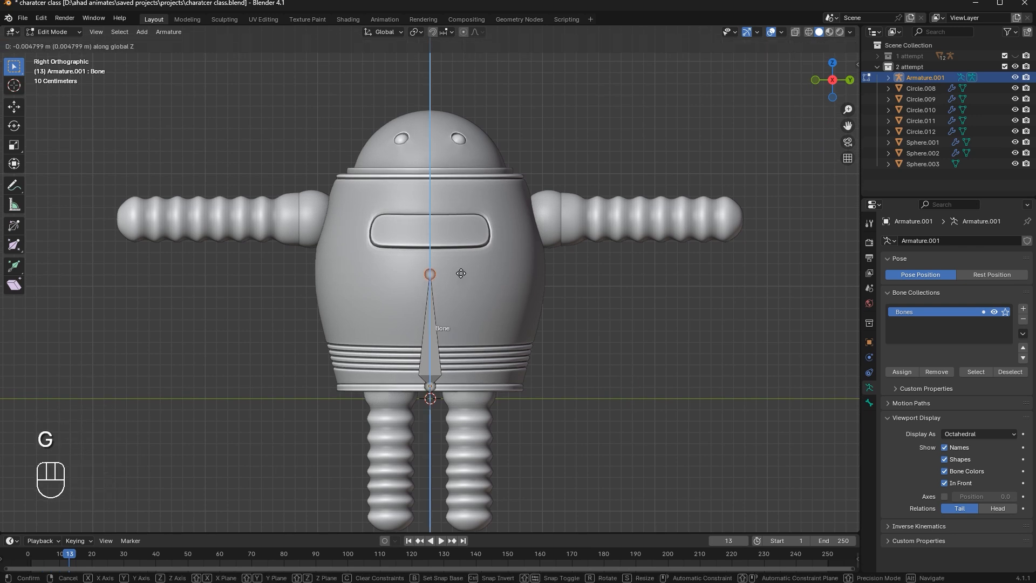
click(461, 273)
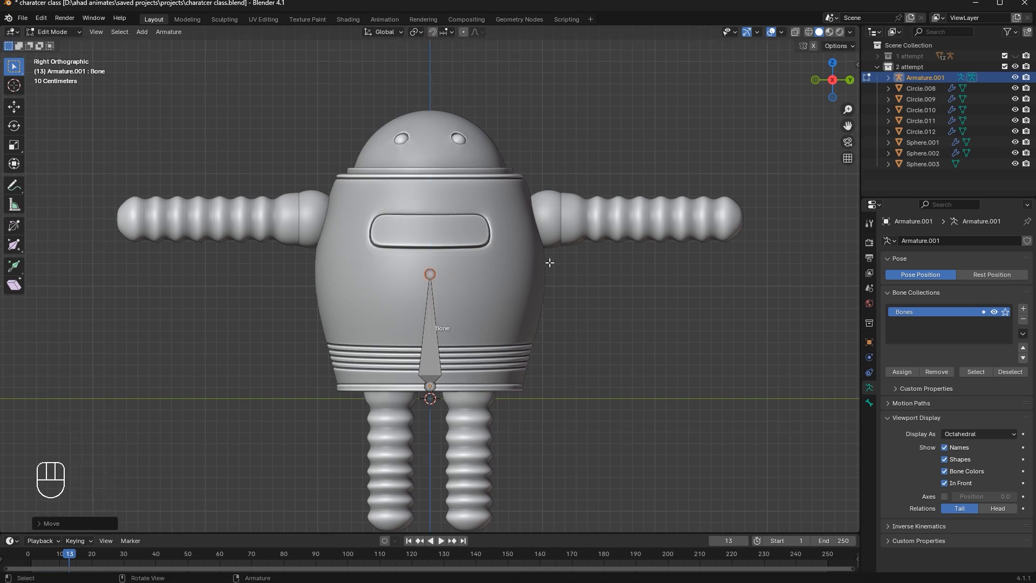
click(427, 273)
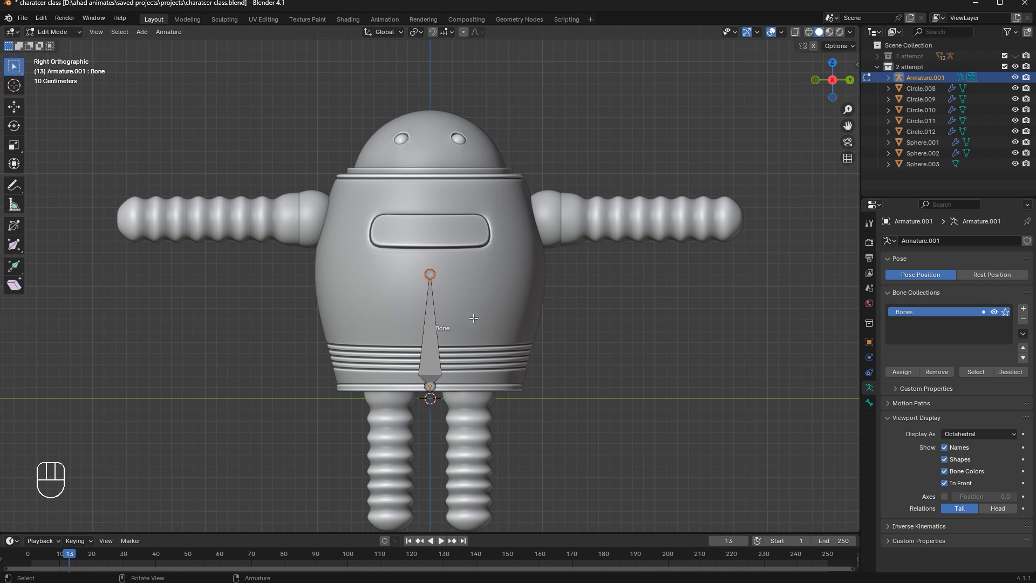
Extrude a second spine bone from the body bone's tip up to just below the neck ring
scroll(471, 315, up, 2)
key(e)
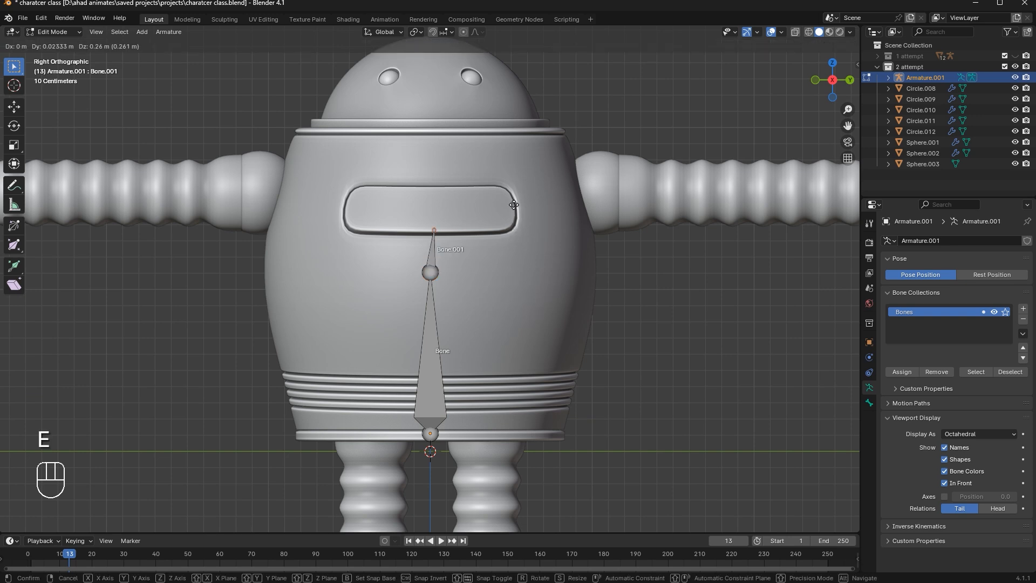
click(509, 142)
scroll(446, 184, down, 1)
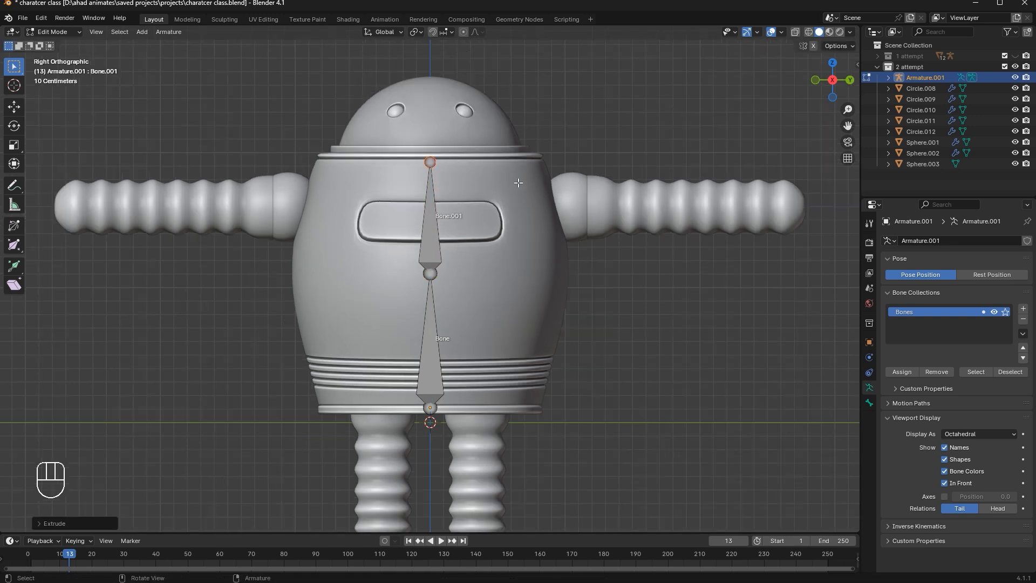
Extrude a head bone from the neck joint and raise its tip along Z to the top of the dome
key(e)
click(525, 104)
key(g)
key(z)
click(525, 97)
Raise the joint between the upper spine bone and the head bone slightly along Z to the neck ring
click(430, 160)
key(g)
key(z)
click(469, 148)
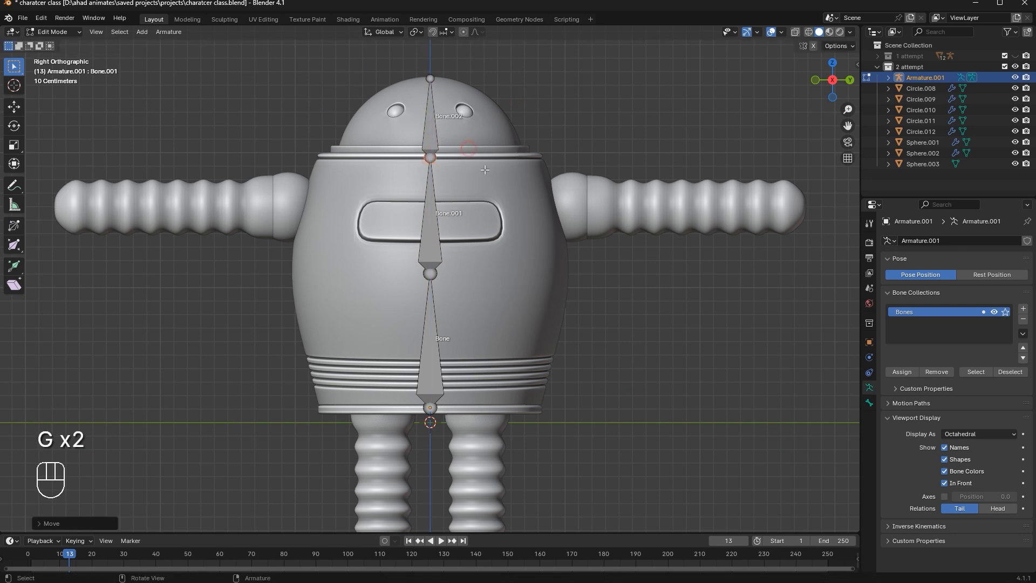
Move the joint between the chest bone and the head bone up to the base of the head
scroll(470, 223, down, 1)
key(g)
key(z)
click(469, 223)
key(g)
middle_click(511, 264)
click(511, 265)
click(426, 140)
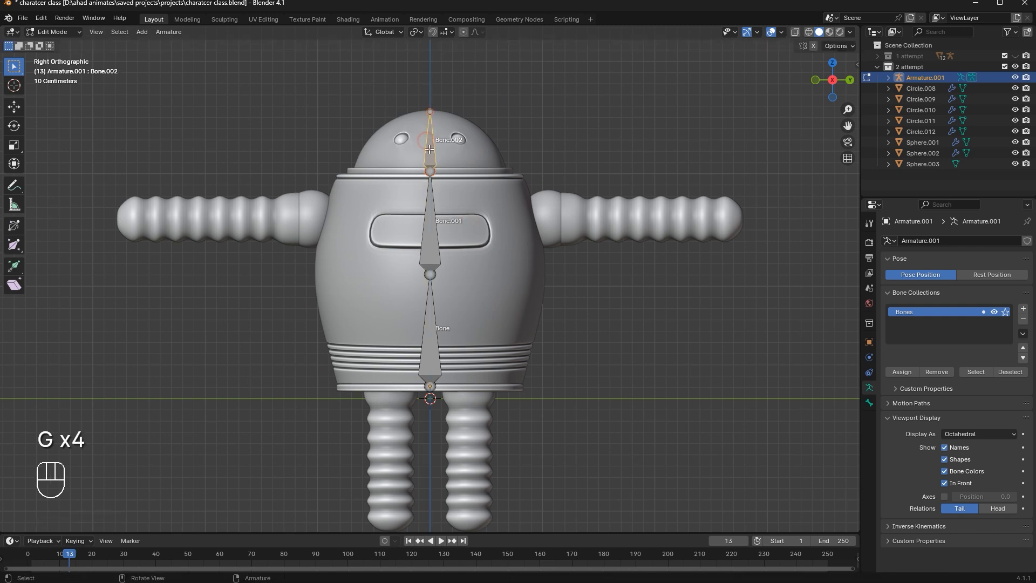
click(434, 252)
click(428, 299)
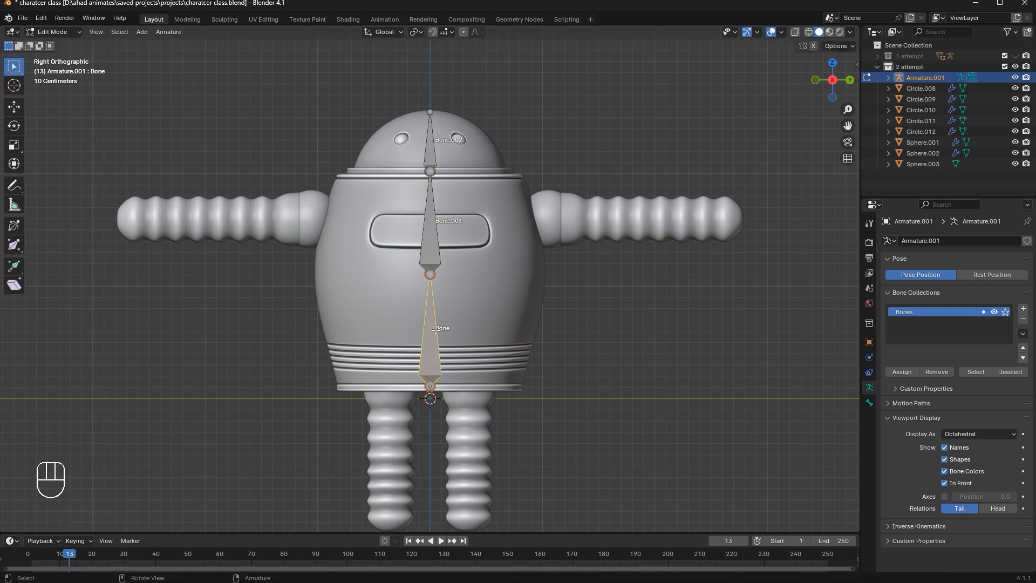
Duplicate the chest bone, rotate it horizontal, and fit it as an upper arm bone from the shoulder of the +Y arm
click(426, 236)
scroll(426, 237, up, 1)
key(shift+d)
click(587, 122)
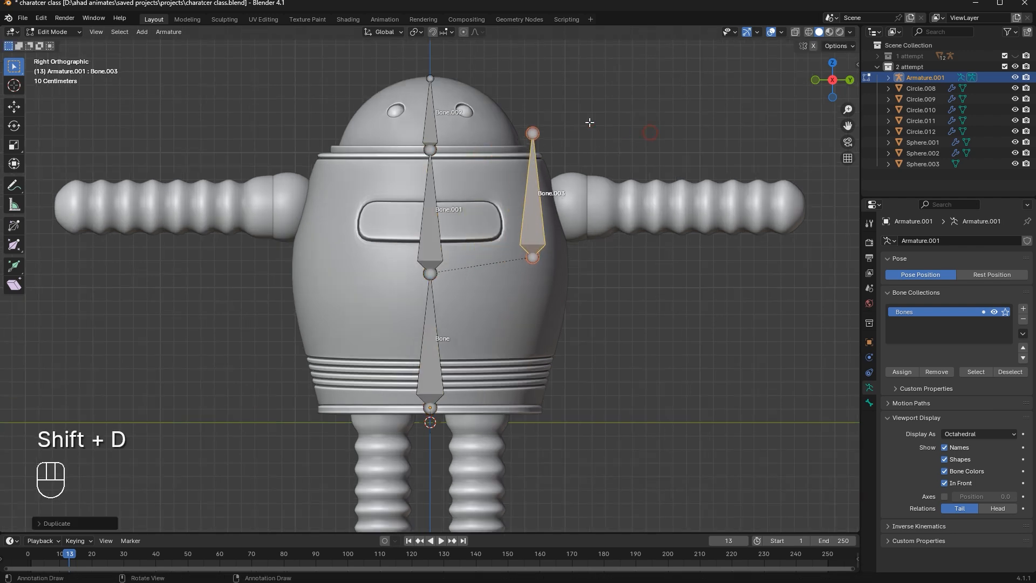
key(r)
click(607, 242)
key(g)
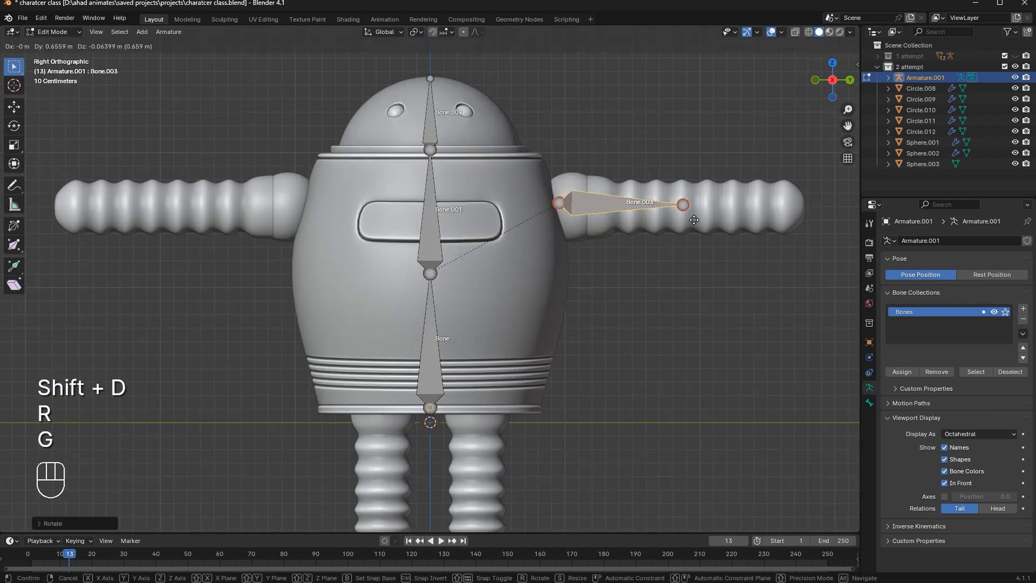
click(700, 208)
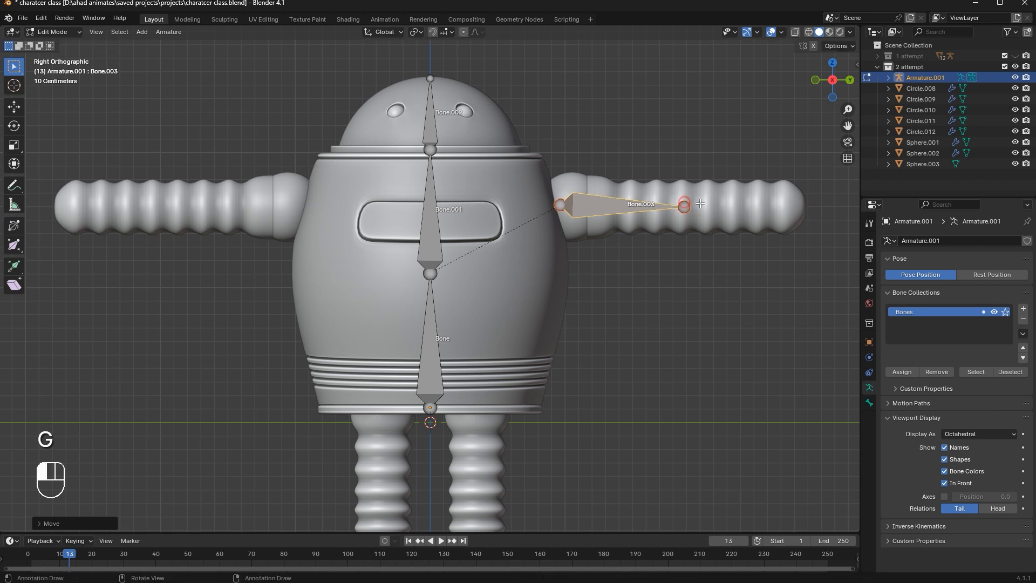
key(g)
click(699, 202)
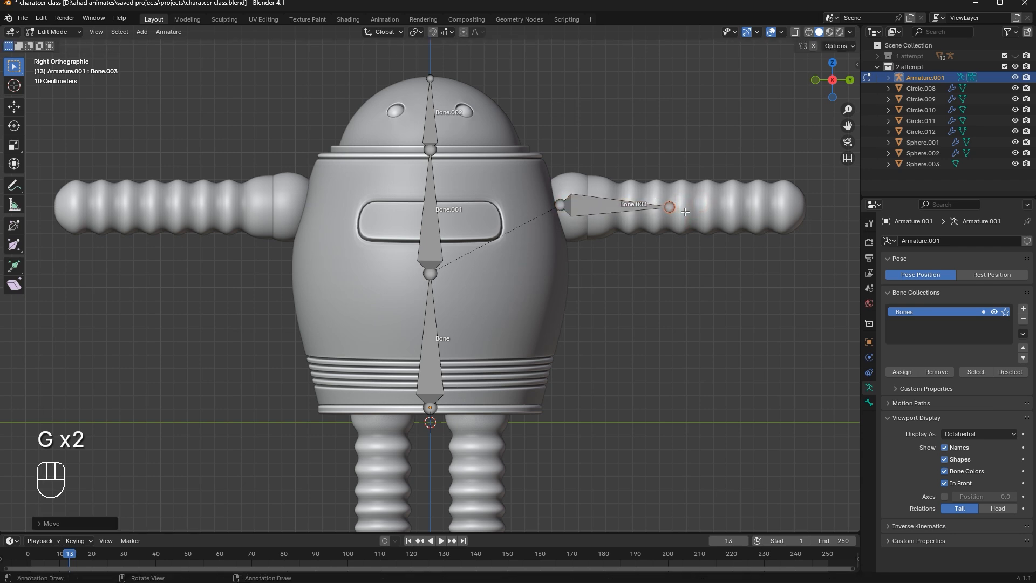
Extrude a forearm bone to the end of the arm and shift the elbow joint outward
key(e)
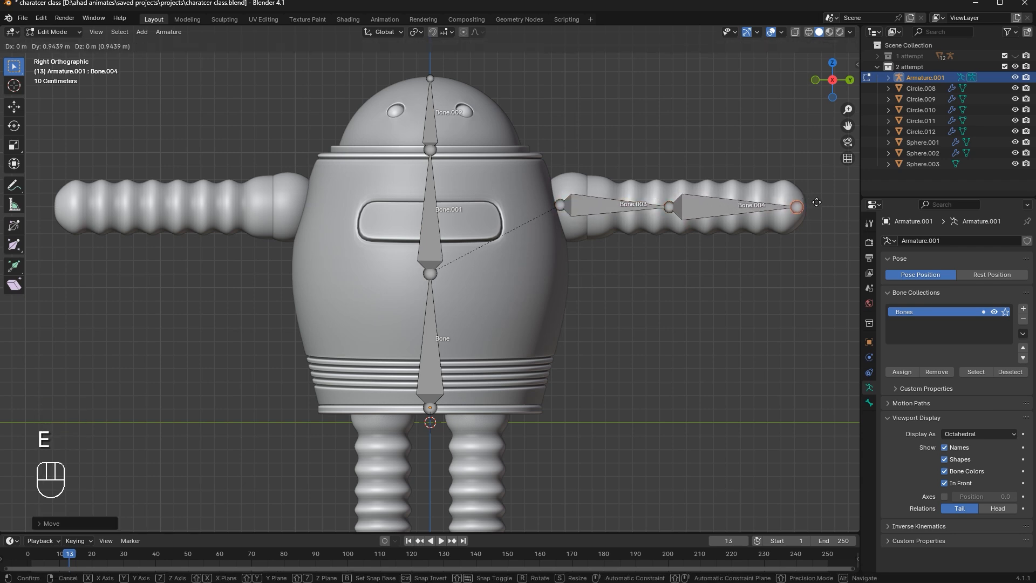
click(816, 202)
click(671, 206)
key(g)
click(725, 208)
scroll(617, 215, down, 3)
scroll(617, 215, up, 1)
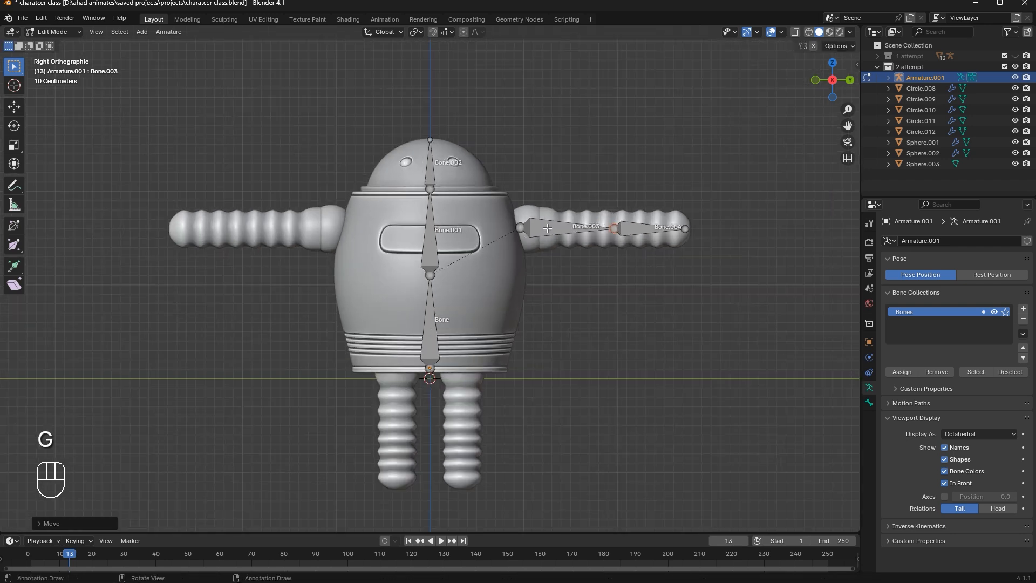
Duplicate the upper arm bone, rotate it to point downward, and move it to the leg on the same side
click(547, 228)
shift+middle_drag(475, 339, 472, 291)
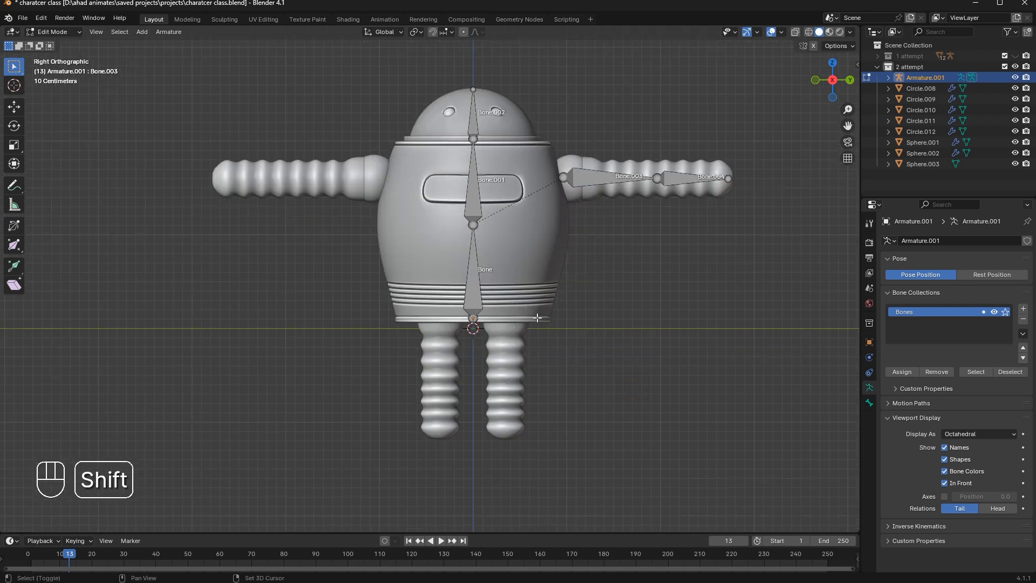
key(shift+d)
key(r)
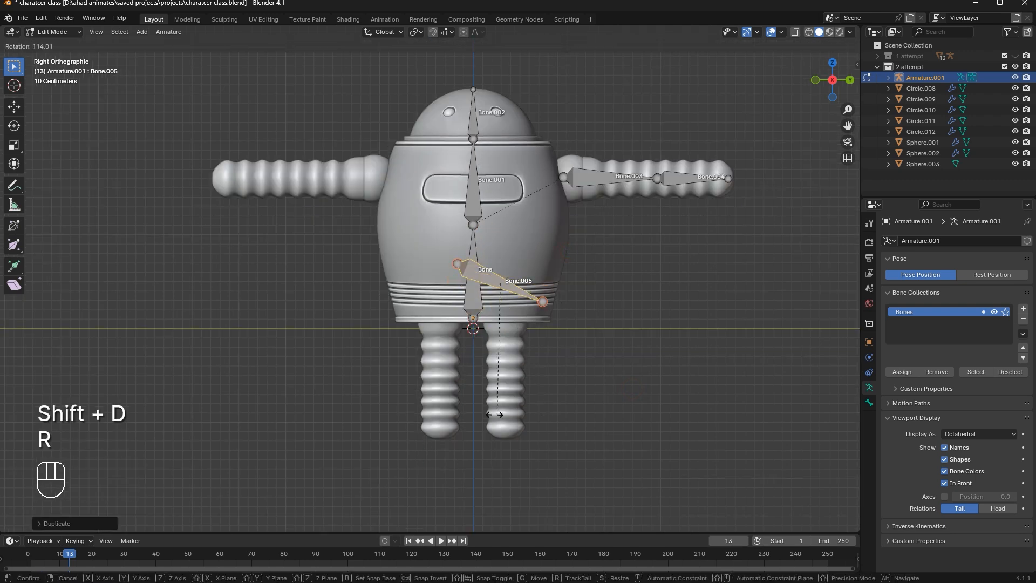
click(384, 334)
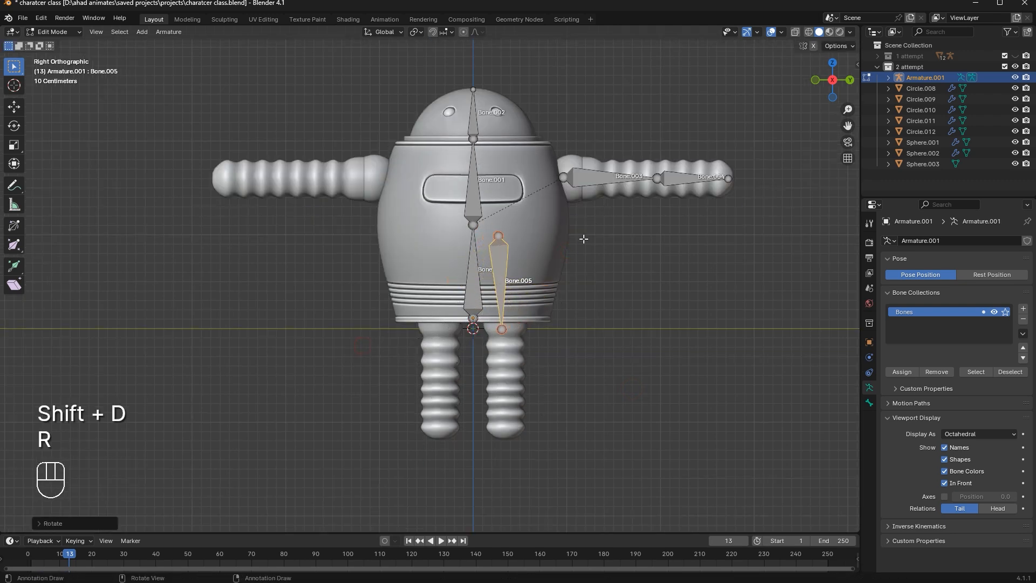
key(g)
click(589, 319)
Straighten, resize and position the upper leg bone so it starts at the top of the leg
scroll(642, 292, up, 3)
key(r)
key(g)
click(689, 306)
key(s)
click(680, 316)
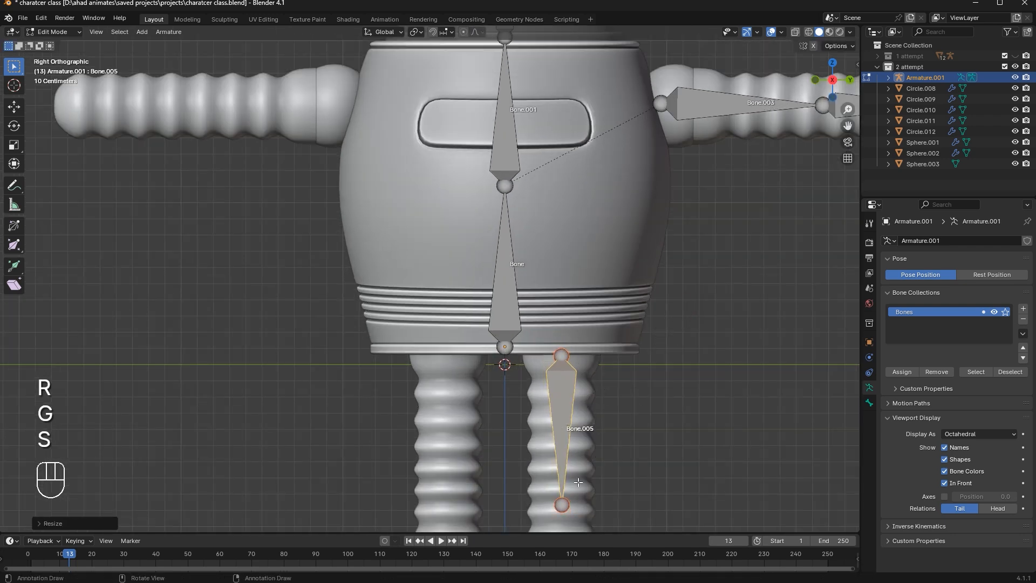
key(g)
click(588, 457)
Raise the lower end of the upper leg bone to knee height and extrude a lower leg bone to the foot
click(579, 481)
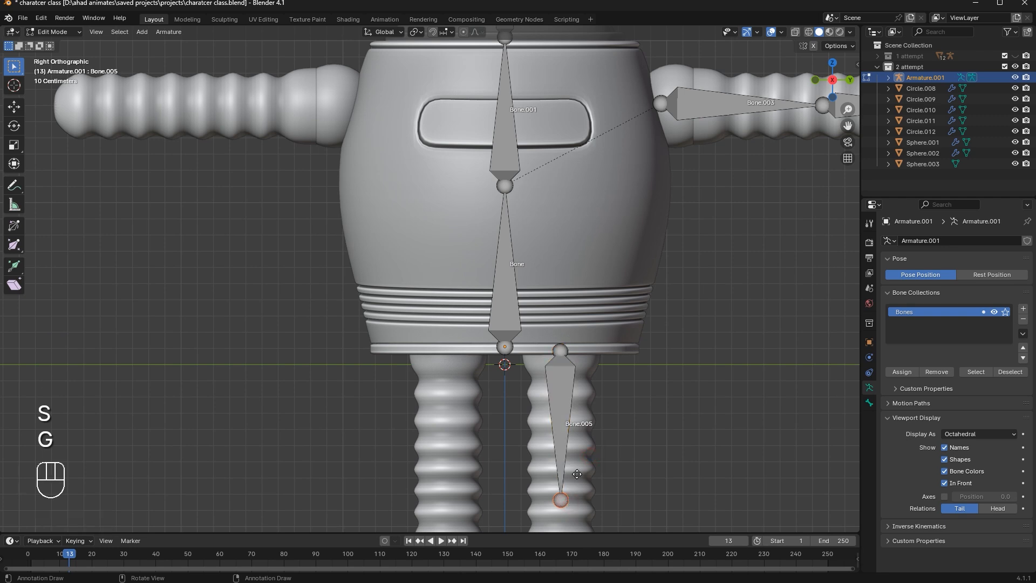
key(g)
click(572, 452)
scroll(570, 447, down, 2)
key(g)
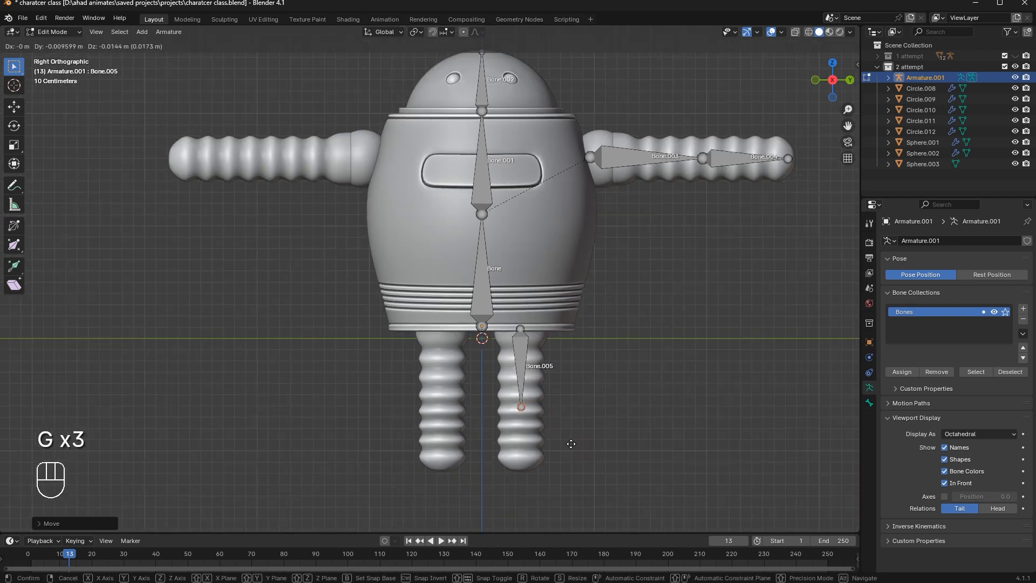
click(570, 443)
key(g)
click(571, 453)
key(e)
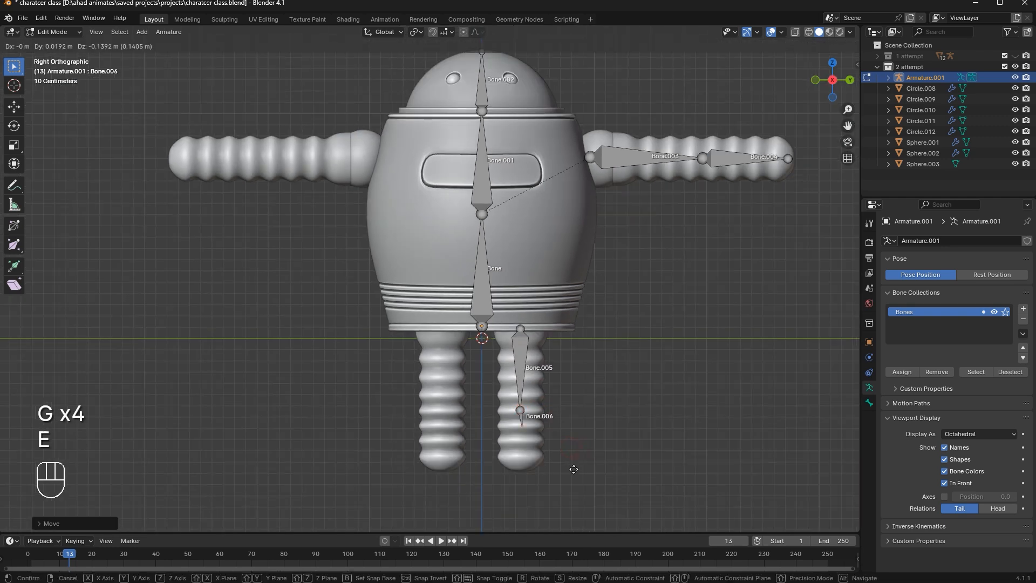
click(571, 503)
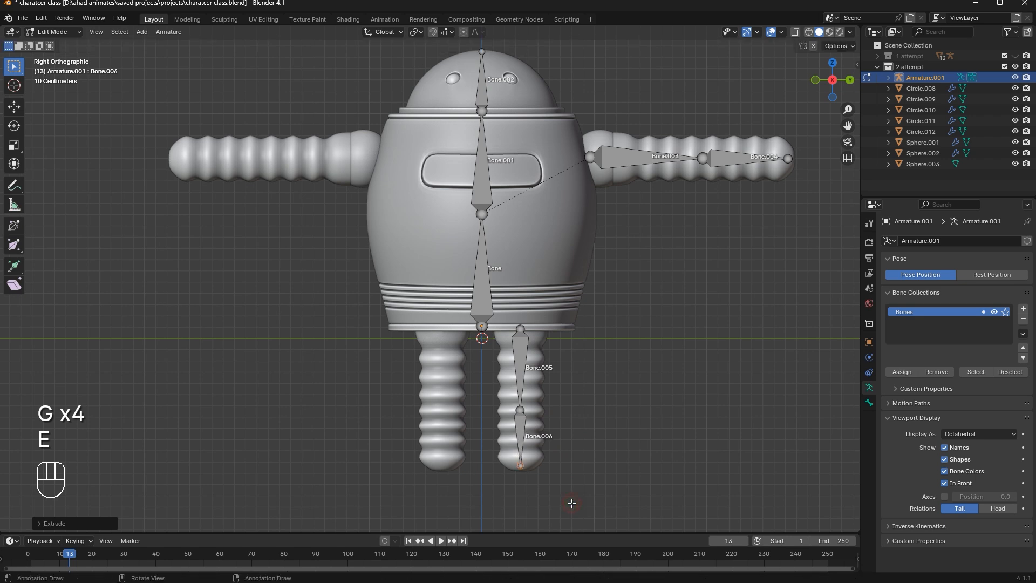
Move the knee joint slightly toward the front of the character in the Back orthographic view
click(521, 408)
key(g)
right_click(520, 409)
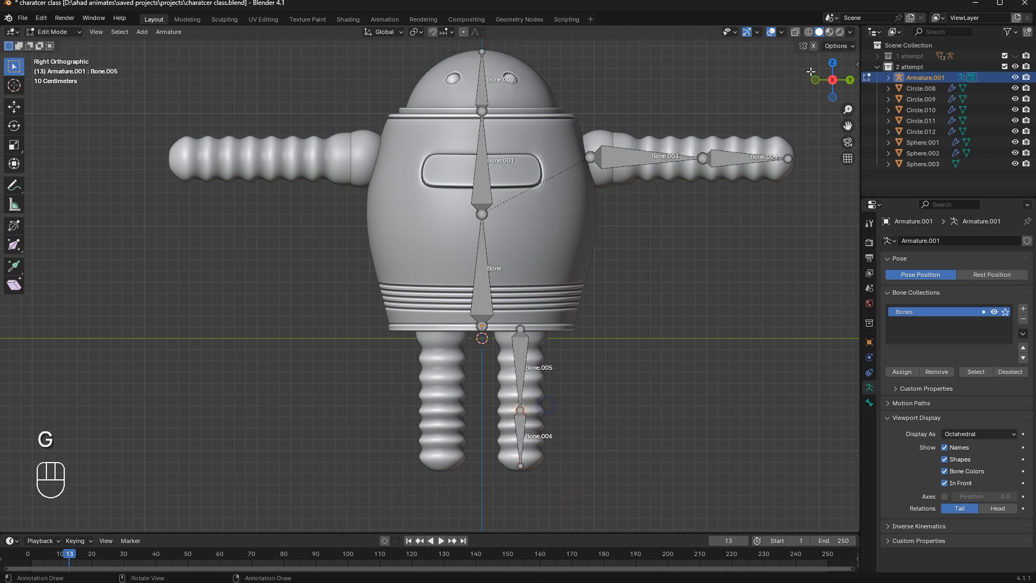
click(849, 80)
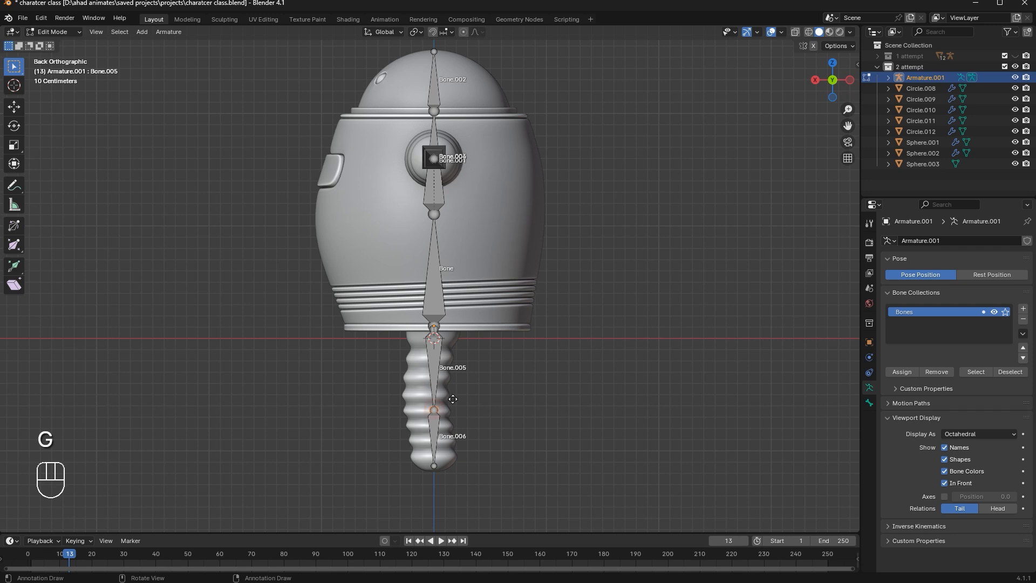
key(g)
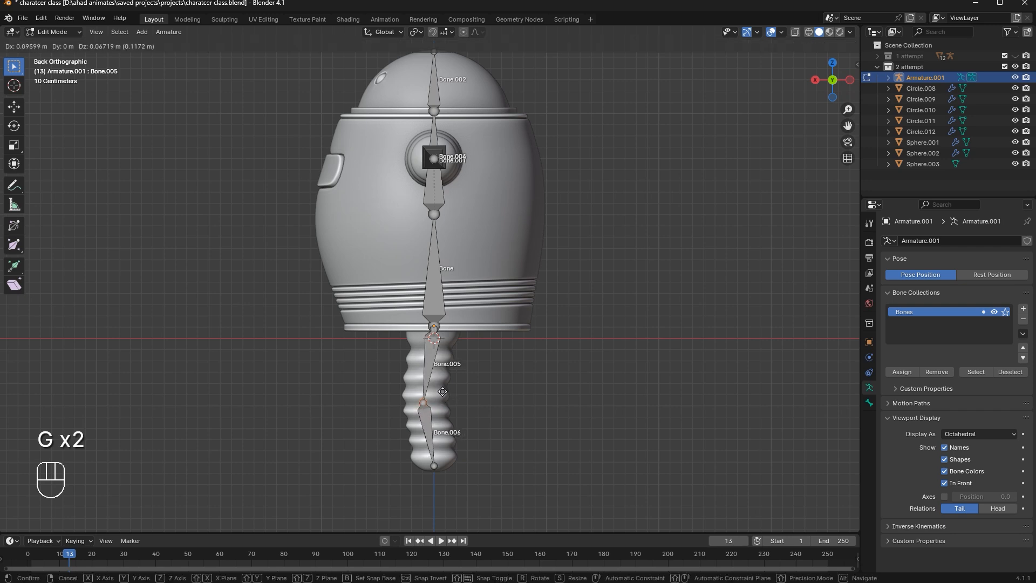
click(440, 396)
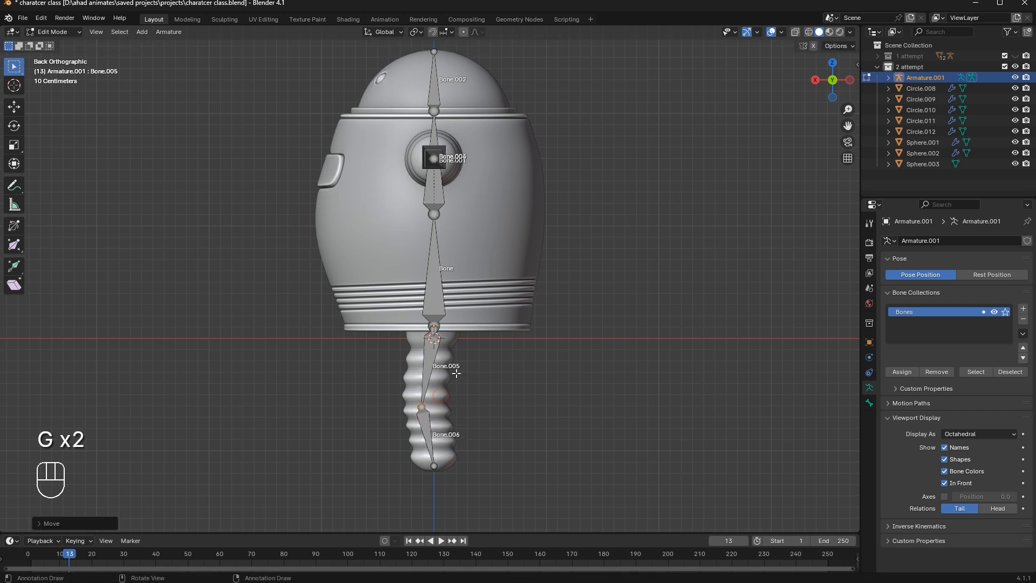
click(430, 221)
key(g)
right_click(460, 216)
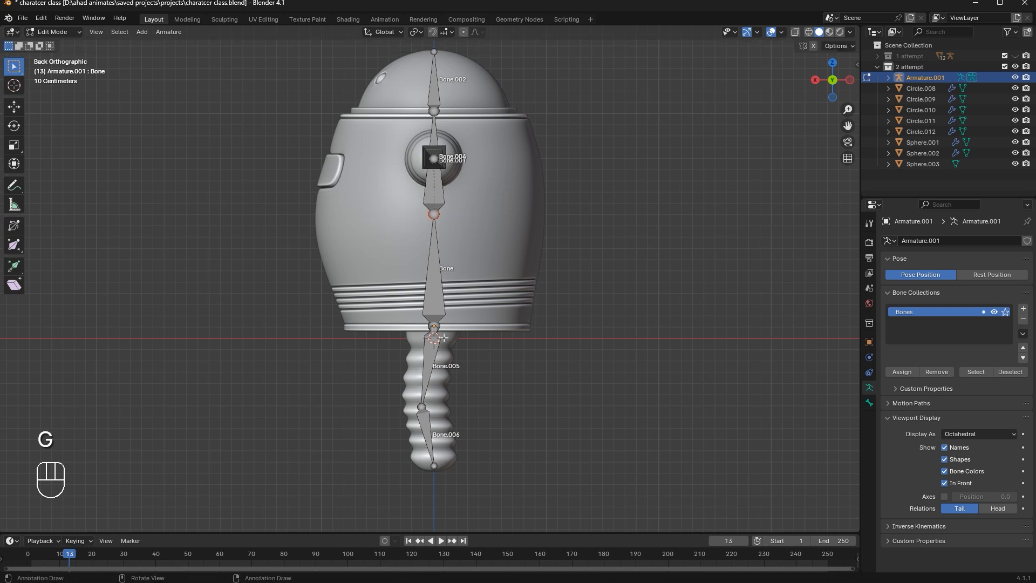
Nudge the hip end of the upper leg bone to fine-tune its position beneath the body
scroll(456, 320, up, 2)
key(g)
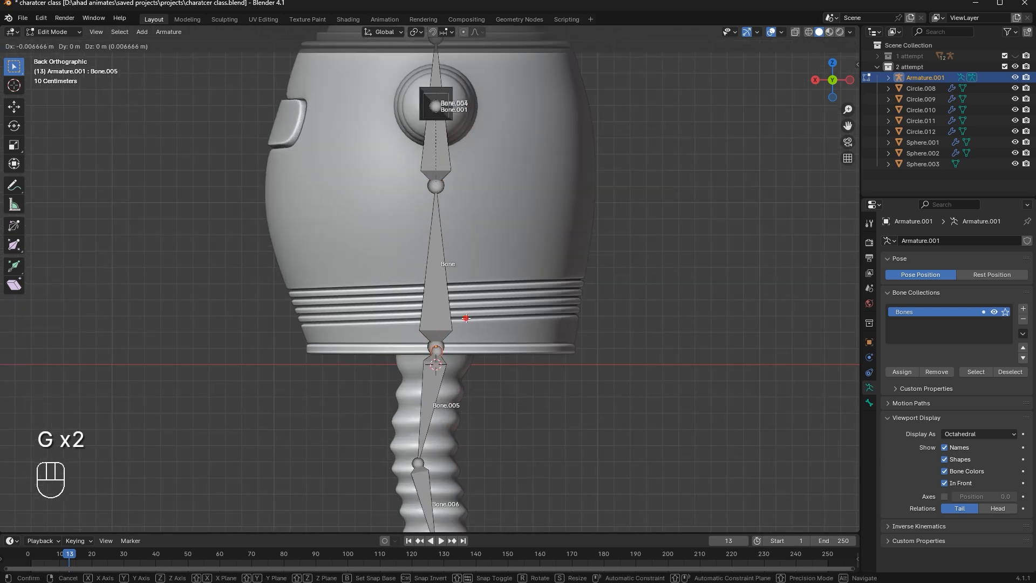
click(465, 318)
key(g)
click(447, 335)
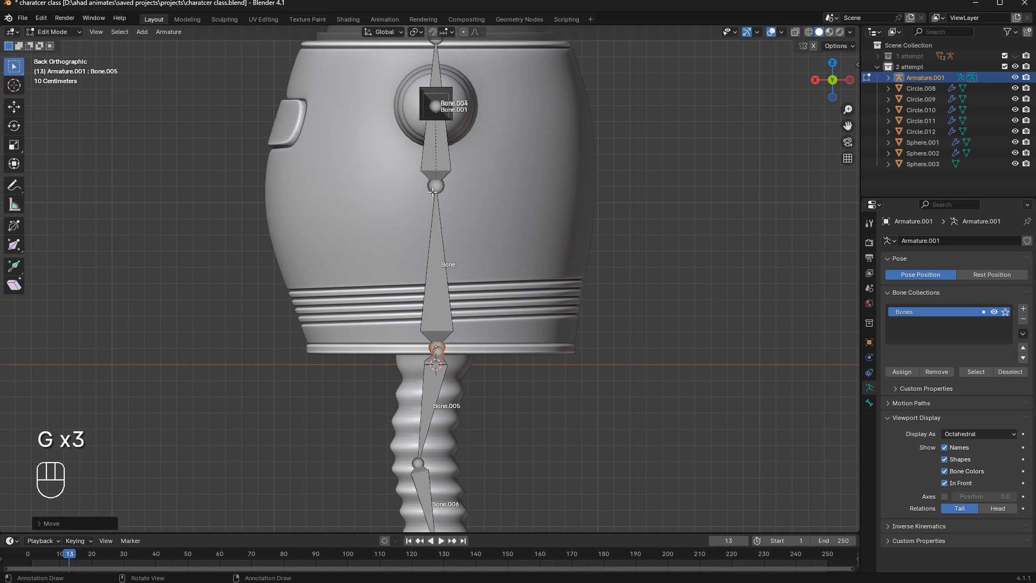
click(433, 191)
scroll(452, 151, down, 2)
key(g)
key(g)
right_click(444, 119)
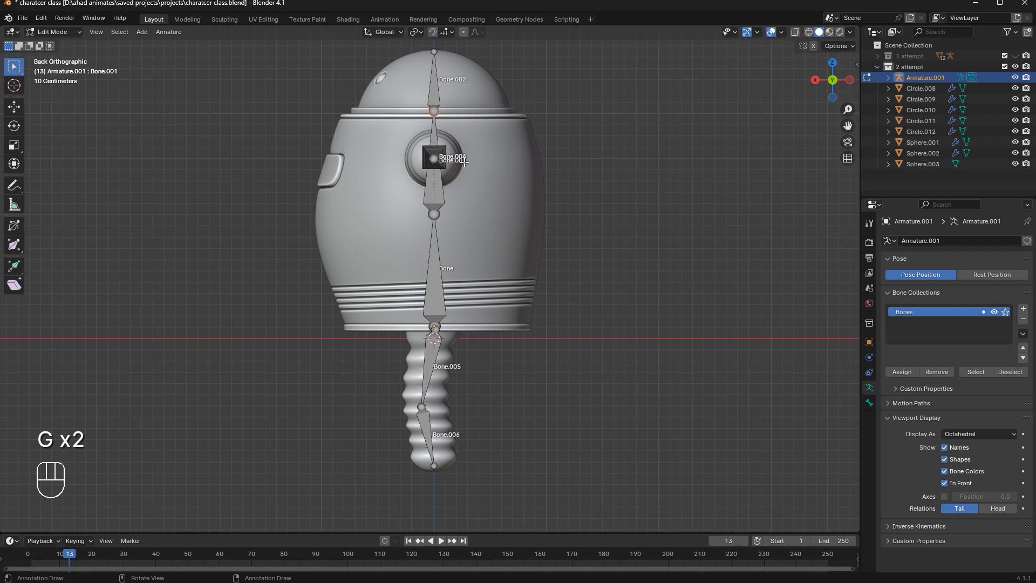
Duplicate the two arm bones and two leg bones in place from the Right orthographic view
middle_drag(705, 278, 776, 286)
scroll(622, 197, down, 2)
middle_drag(580, 194, 650, 191)
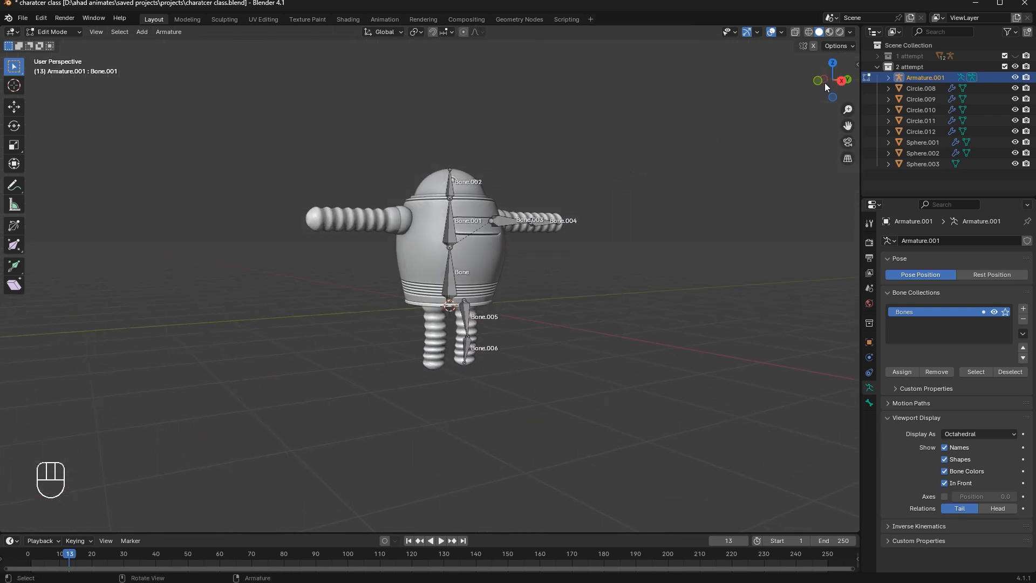
click(841, 80)
drag(728, 141, 462, 377)
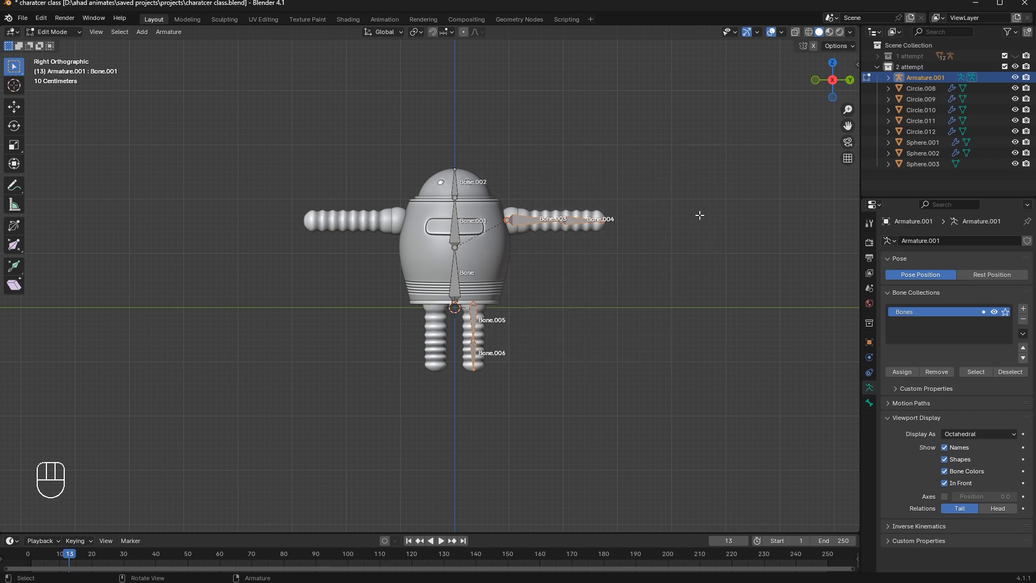
scroll(699, 216, up, 3)
key(shift+s)
key(ctrl+z)
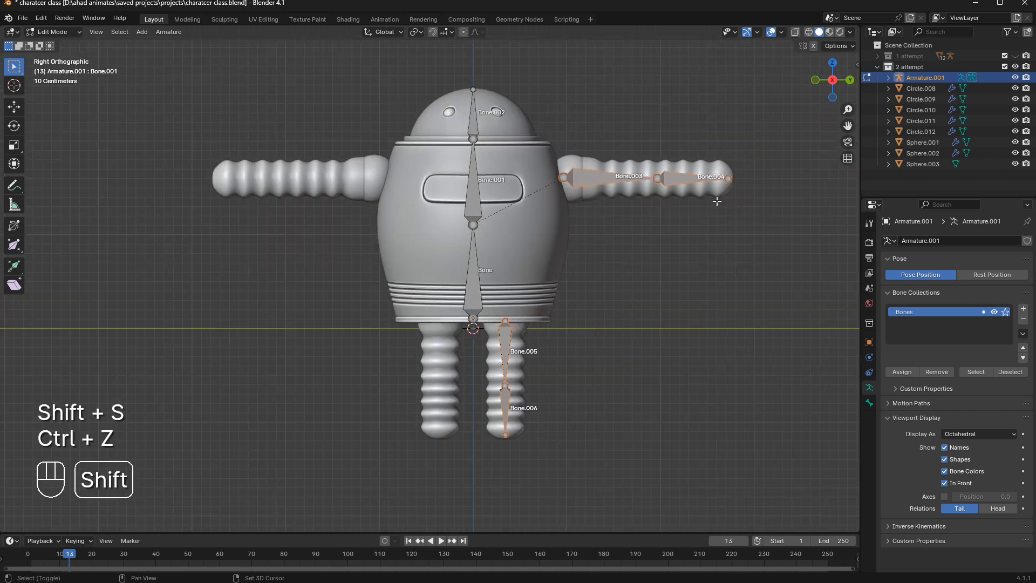
key(shift+d)
right_click(717, 197)
Mirror the duplicated arm and leg bones by scaling them -1 along the Y axis
key(s)
key(y)
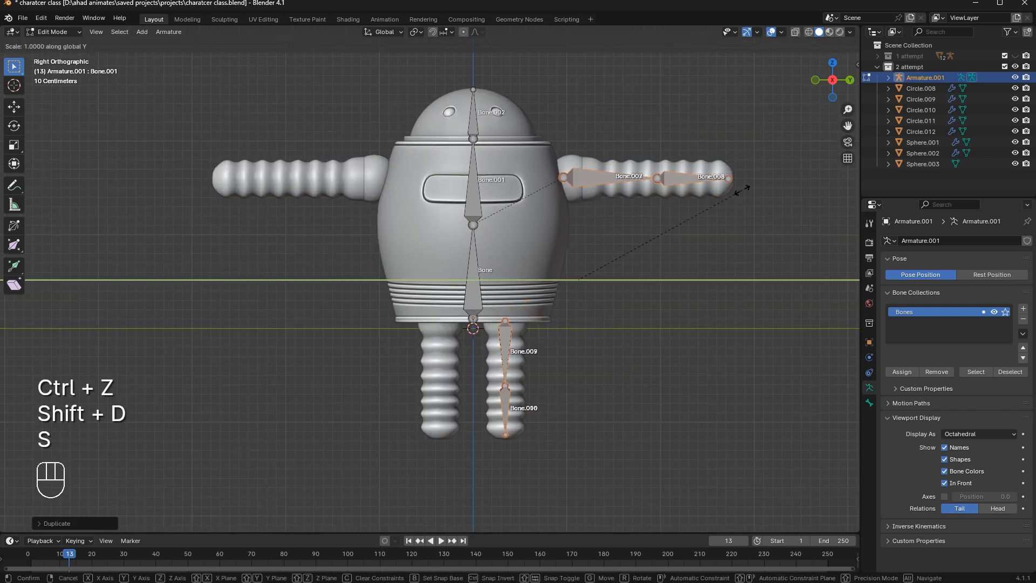
text(-1)
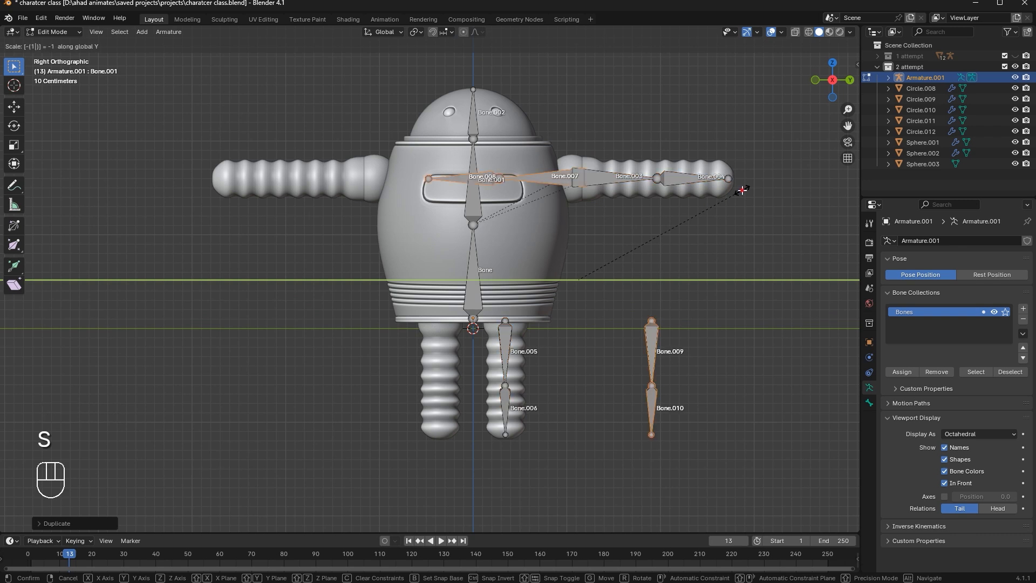
key(Return)
Move the mirrored bones about -2.24 m along Y so they fit inside the opposite arm and leg
key(g)
key(y)
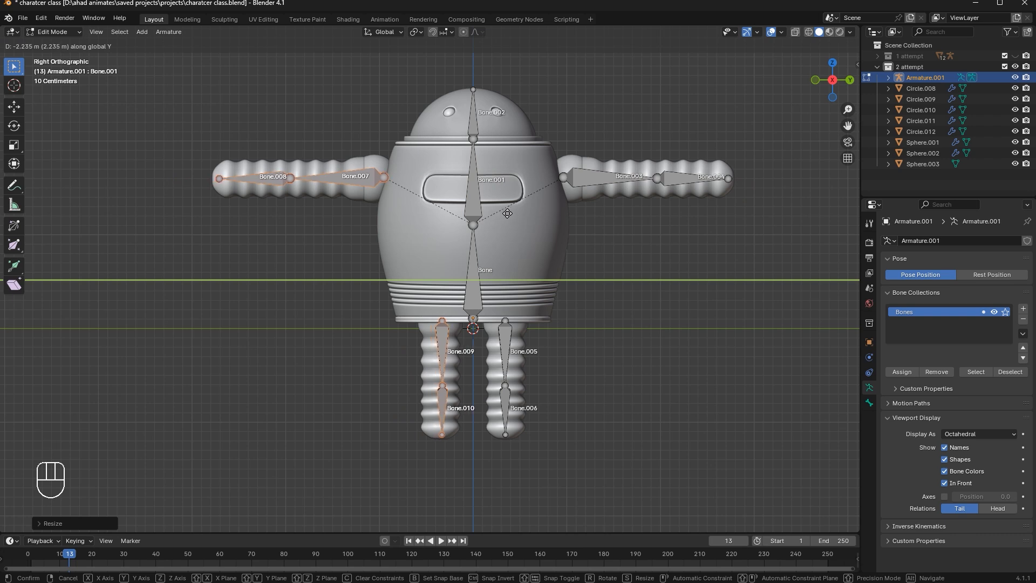
click(507, 213)
click(724, 277)
scroll(680, 284, down, 3)
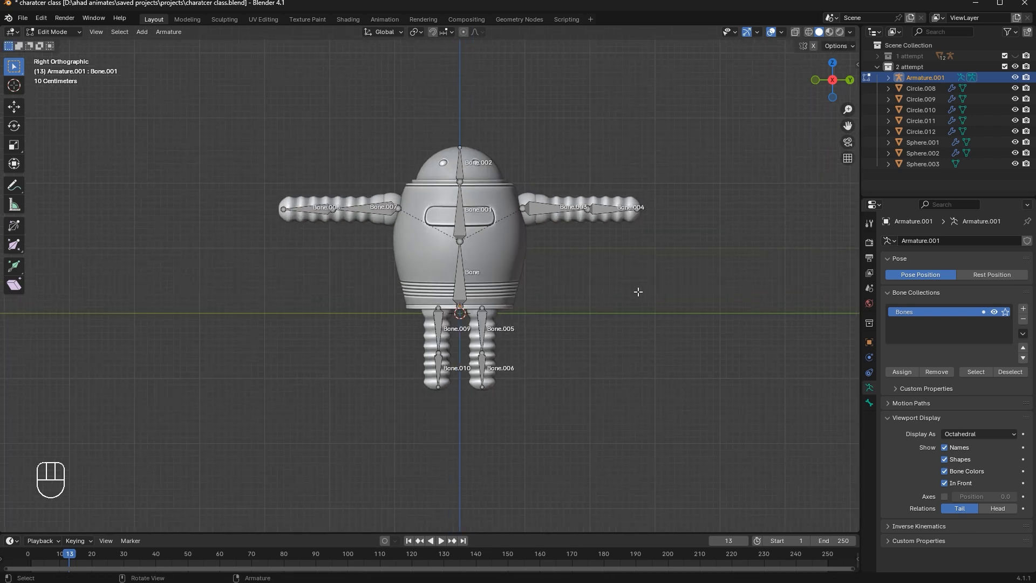
Switch the armature from Edit Mode to Object Mode
middle_drag(639, 291, 606, 319)
key(ctrl)
click(57, 33)
click(51, 48)
middle_drag(543, 225, 533, 222)
click(509, 223)
click(509, 224)
key(g)
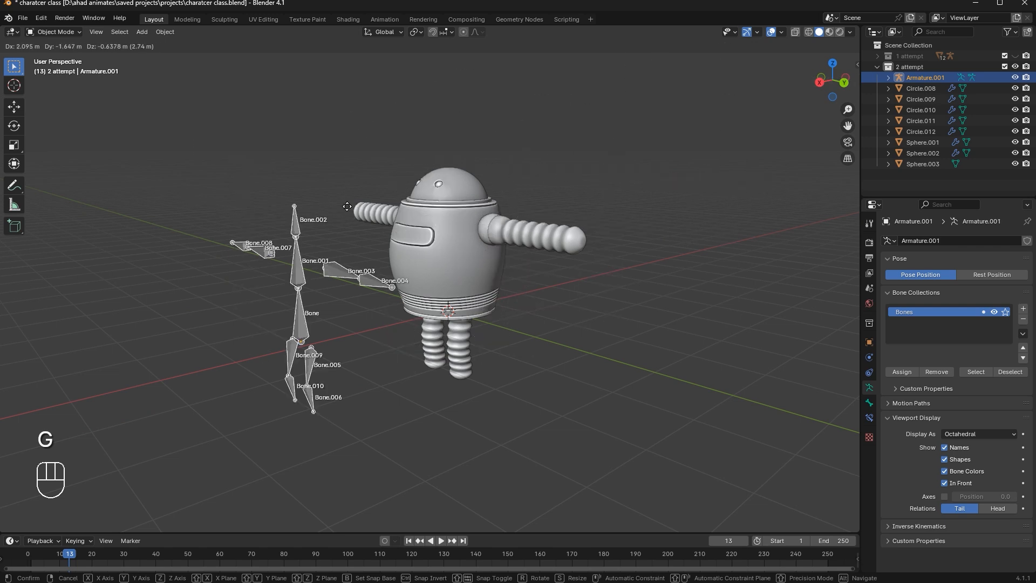
right_click(575, 204)
Apply the Mirror modifier on the ribbed arm mesh, keeping its Subdivision modifier
middle_drag(333, 192, 373, 205)
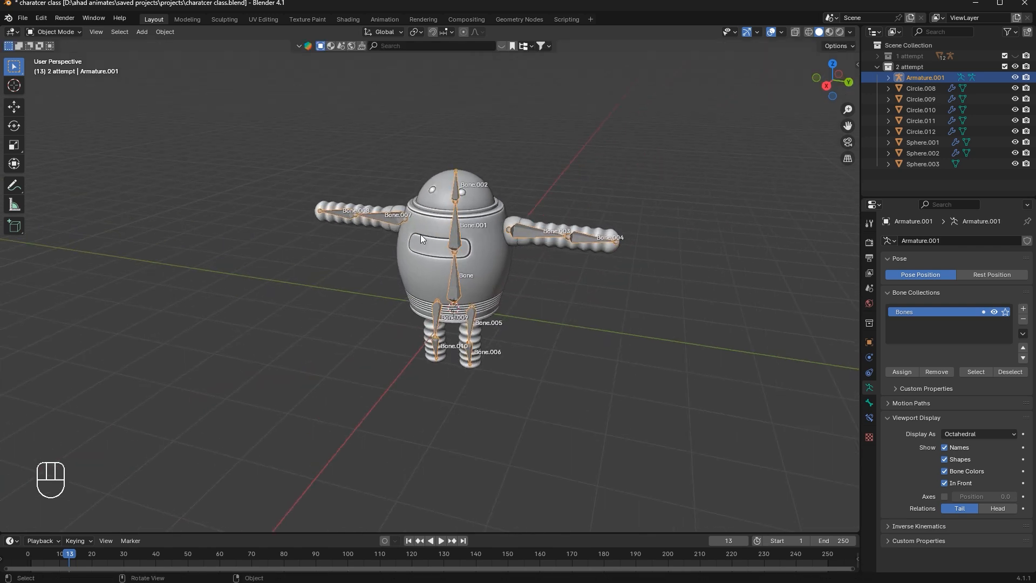
click(502, 244)
scroll(762, 328, up, 1)
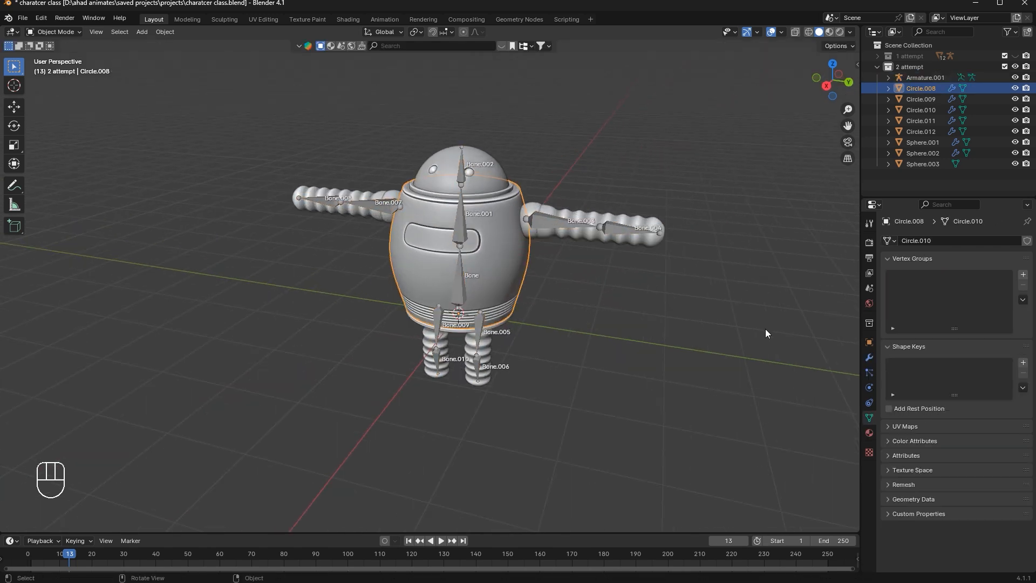
click(869, 356)
click(494, 172)
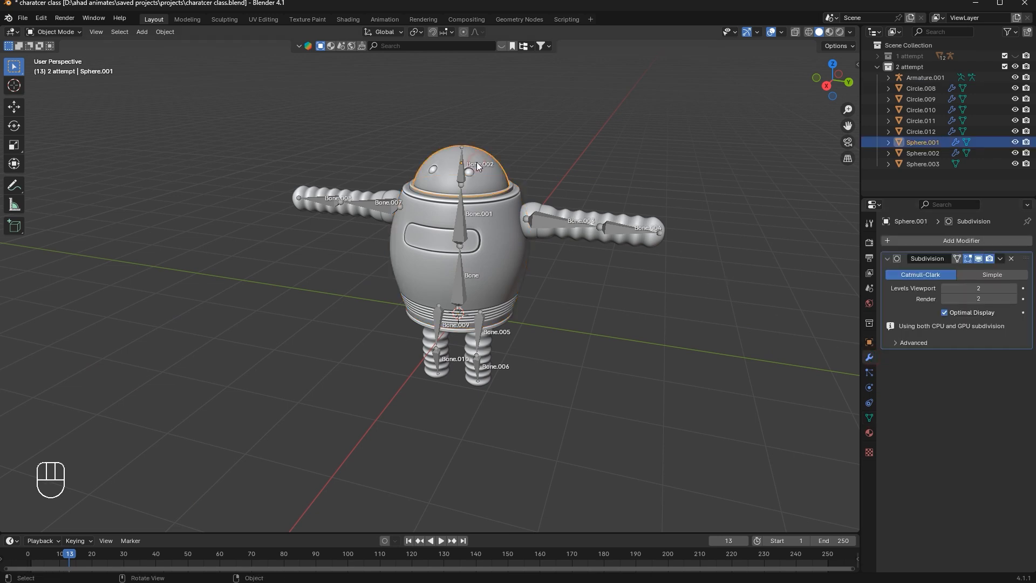
click(614, 237)
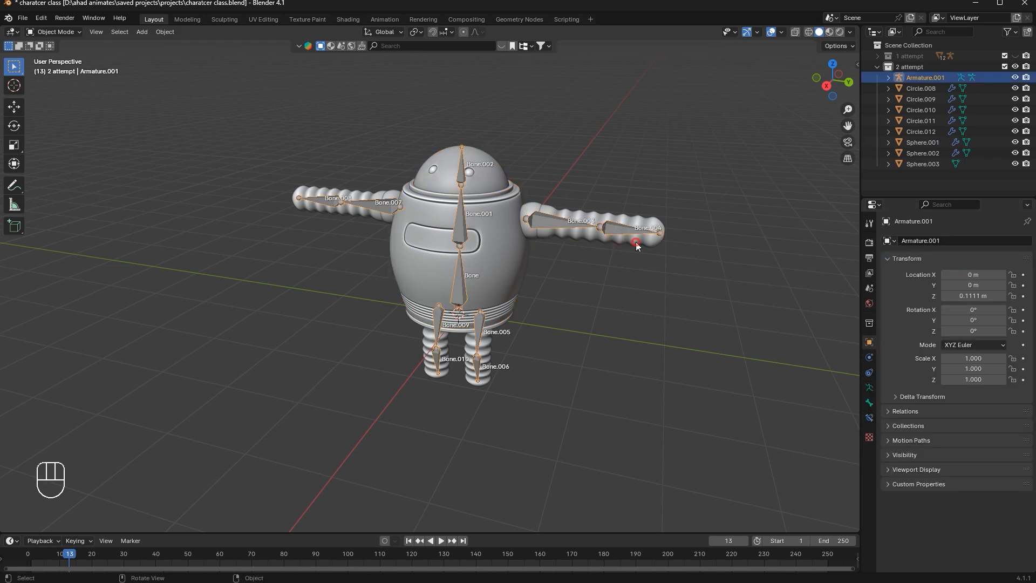
click(638, 246)
key(ctrl+a)
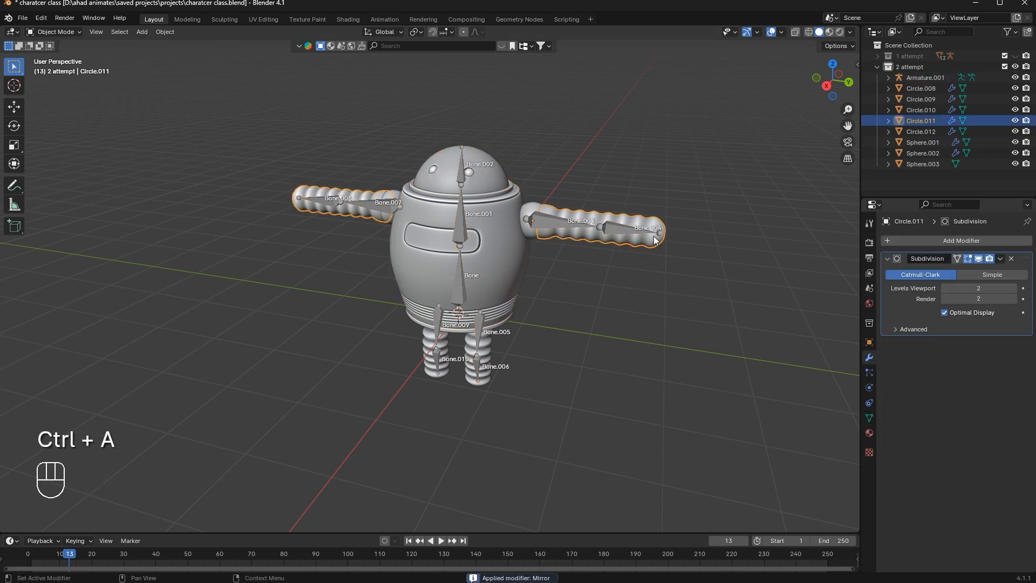
click(531, 207)
key(ctrl+a)
middle_drag(474, 361, 586, 197)
scroll(587, 197, down, 1)
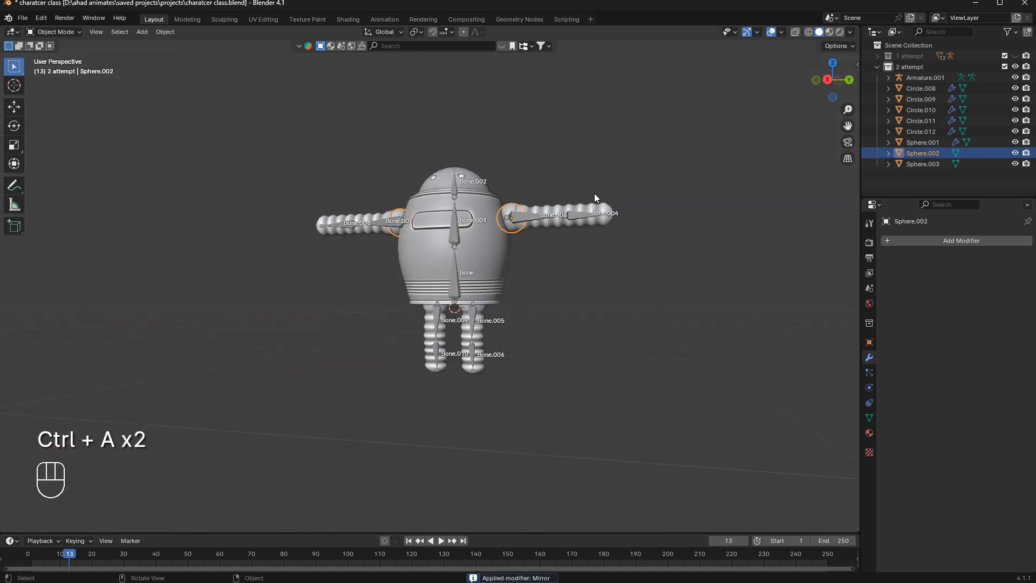
key(ctrl+z)
Duplicate the mirrored shoulder spheres in Right orthographic view, place the copies at the tops of the legs and scale them down slightly
click(822, 81)
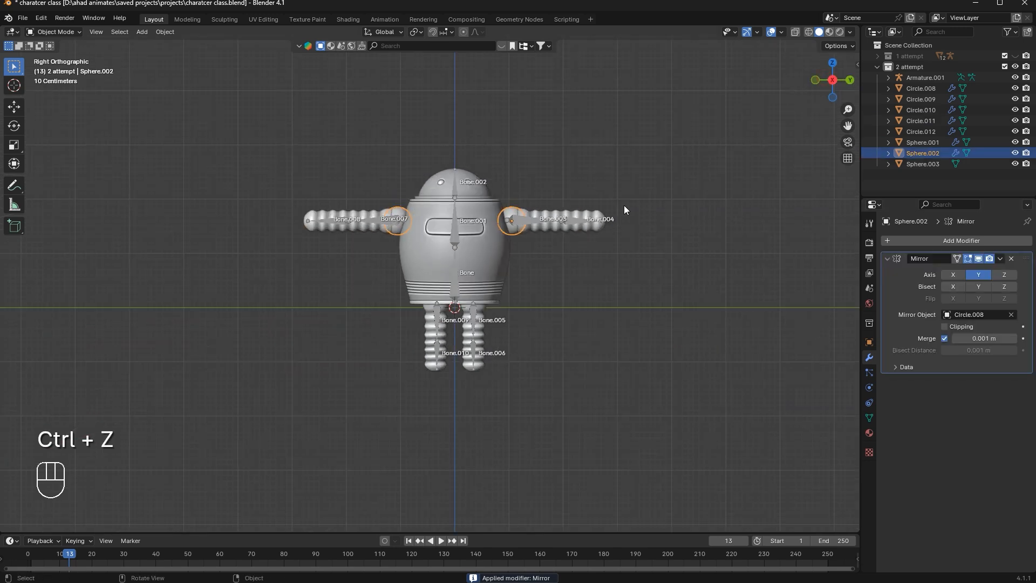
scroll(685, 169, up, 2)
key(shift+d)
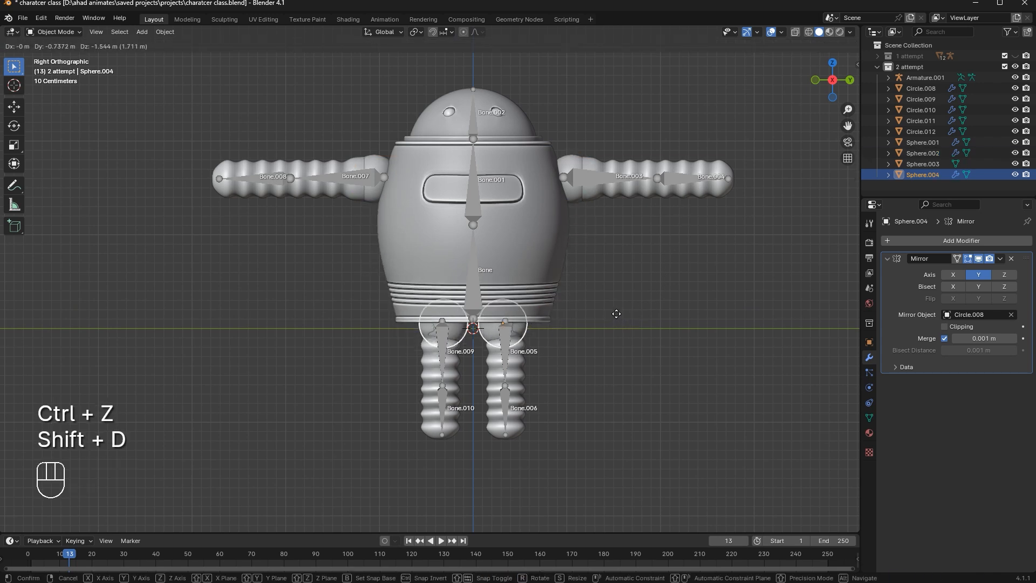
click(615, 316)
key(s)
scroll(630, 313, up, 1)
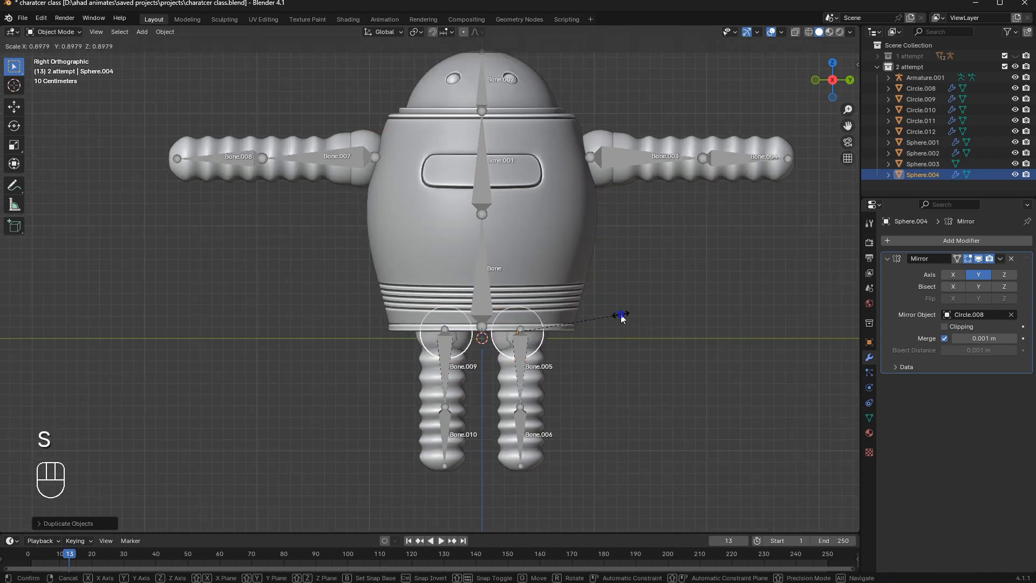
scroll(626, 313, up, 2)
Reposition the duplicated hip spheres and fine-tune them along Y so they line up with the legs
key(g)
click(638, 293)
key(g)
key(y)
click(645, 296)
Lower the ribbed leg meshes along Z so their tops sit below the body's bottom ring
click(619, 423)
key(g)
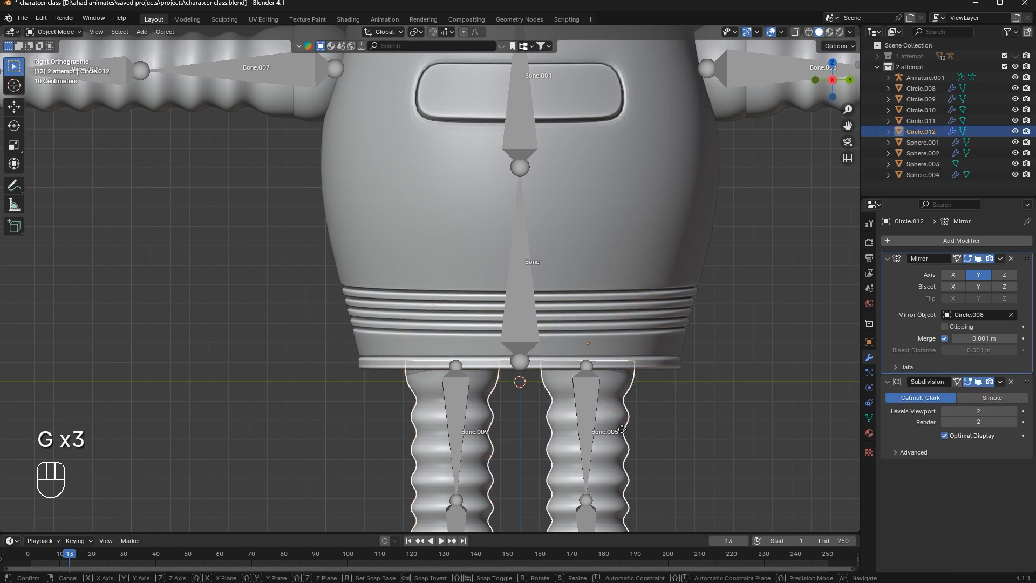
key(y)
right_click(626, 448)
key(g)
key(z)
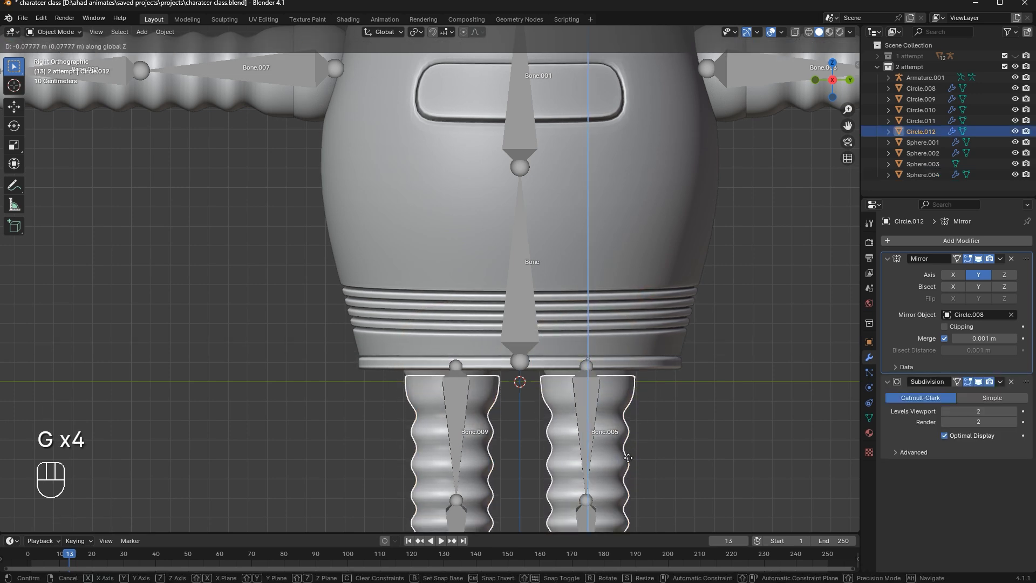
click(614, 386)
Lower the hip spheres along Z and nudge them along Y so they fill the gap between body and legs
click(616, 388)
key(g)
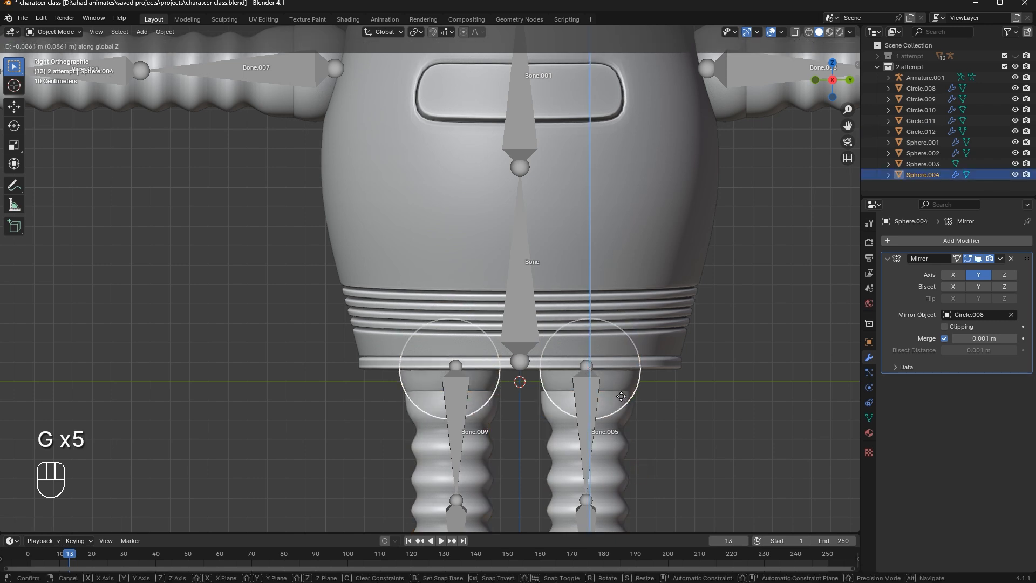
key(y)
click(615, 400)
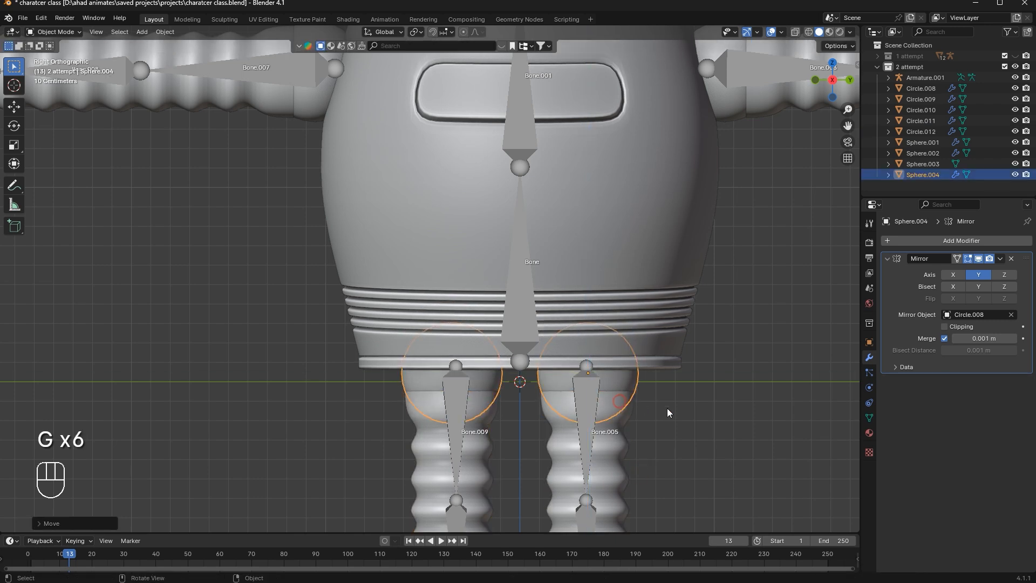
click(667, 408)
scroll(563, 341, down, 4)
scroll(561, 339, up, 2)
scroll(567, 348, down, 2)
scroll(568, 348, up, 2)
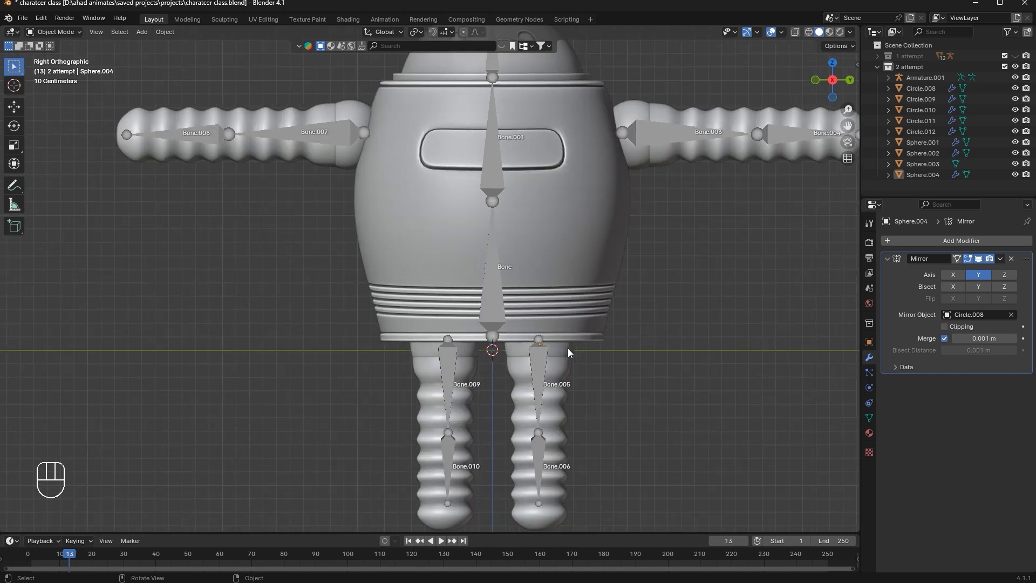
mouse_move(567, 348)
middle_down()
mouse_move(618, 338)
mouse_move(564, 342)
middle_up()
click(833, 80)
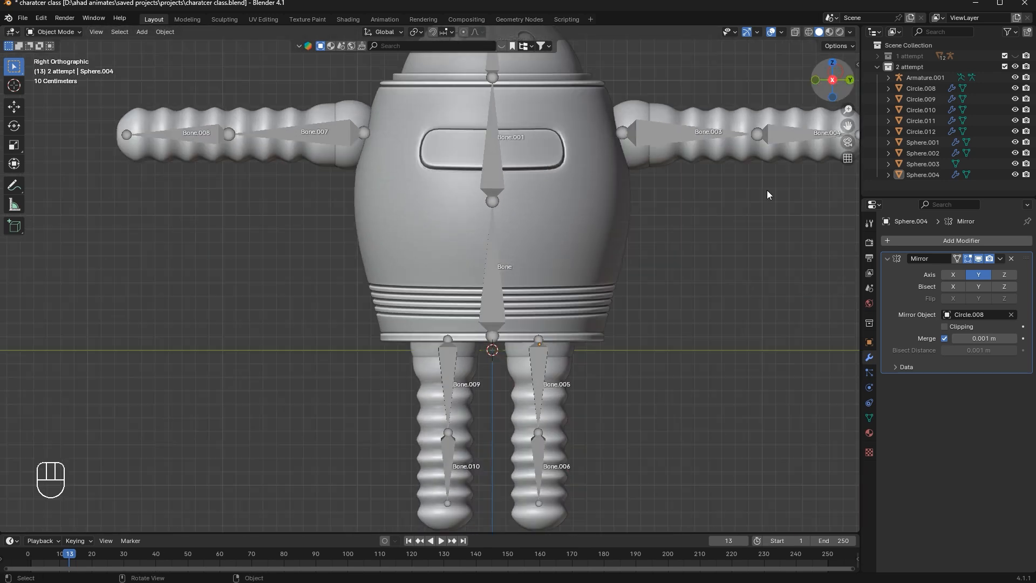
click(545, 452)
key(ctrl+Tab)
click(544, 494)
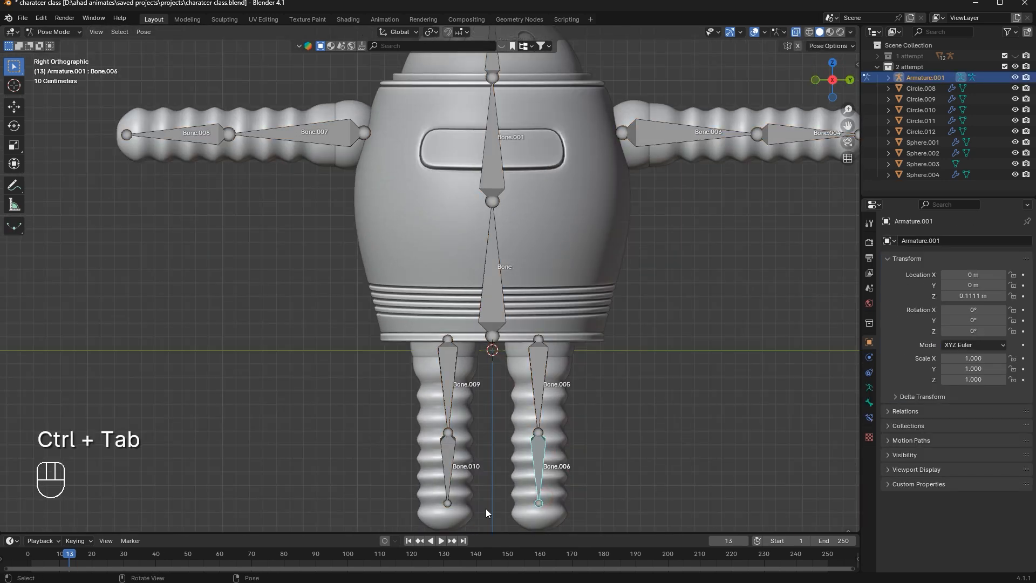
key(ctrl+Tab)
click(441, 486)
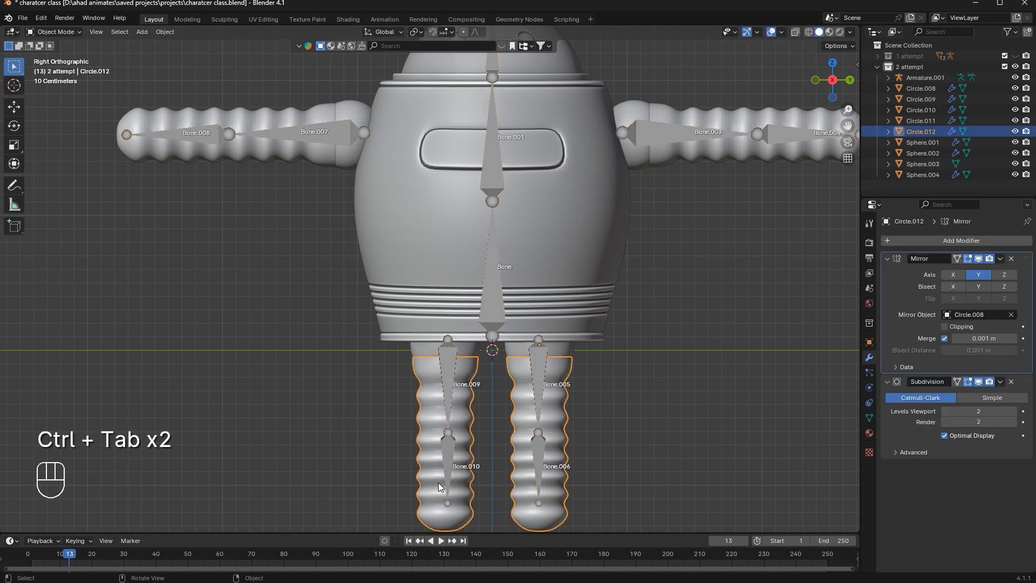
Move the tips of both lower leg bones down to the ends of the legs in the armature's Edit Mode
click(449, 471)
key(Tab)
click(447, 503)
shift+click(538, 502)
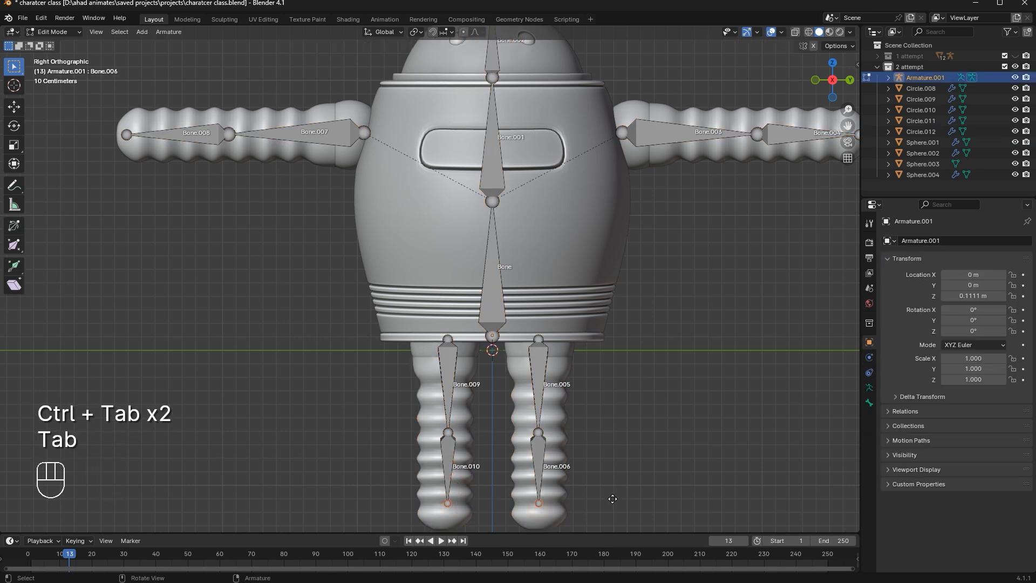
key(g)
click(617, 514)
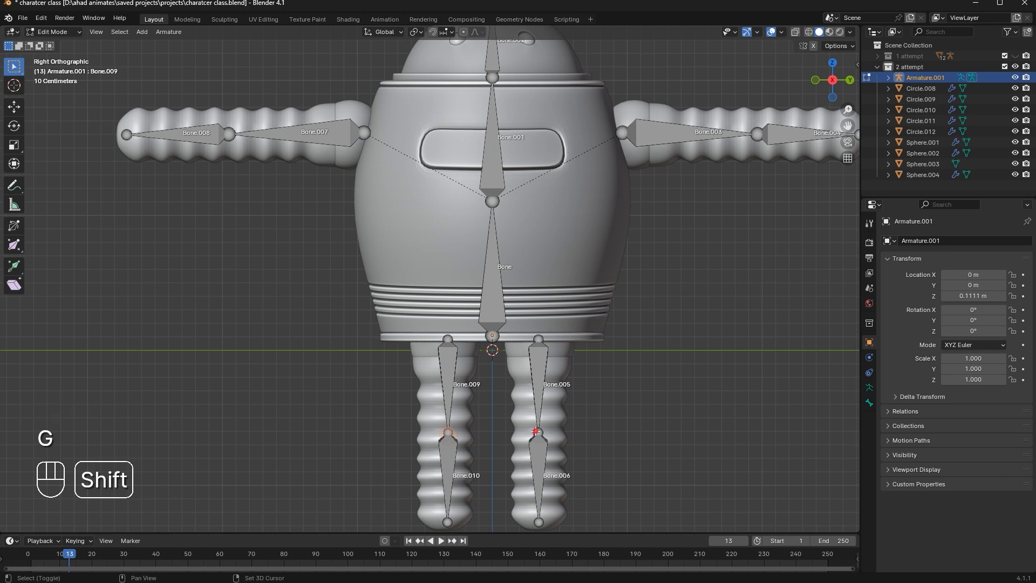
Lower both knee joints of the leg bones along Z, return to Object Mode and save the file
key(g)
key(g)
key(z)
click(551, 448)
key(g)
key(z)
click(653, 397)
key(Tab)
key(ctrl+s)
scroll(531, 258, down, 2)
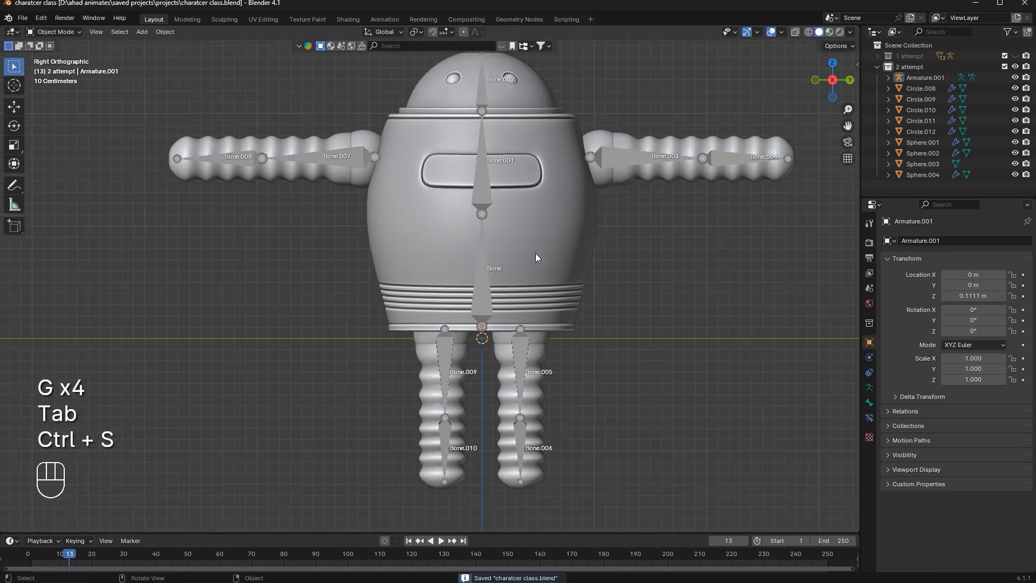
Apply the Mirror modifiers on the hip spheres, the shoulder spheres and the leg mesh
click(527, 325)
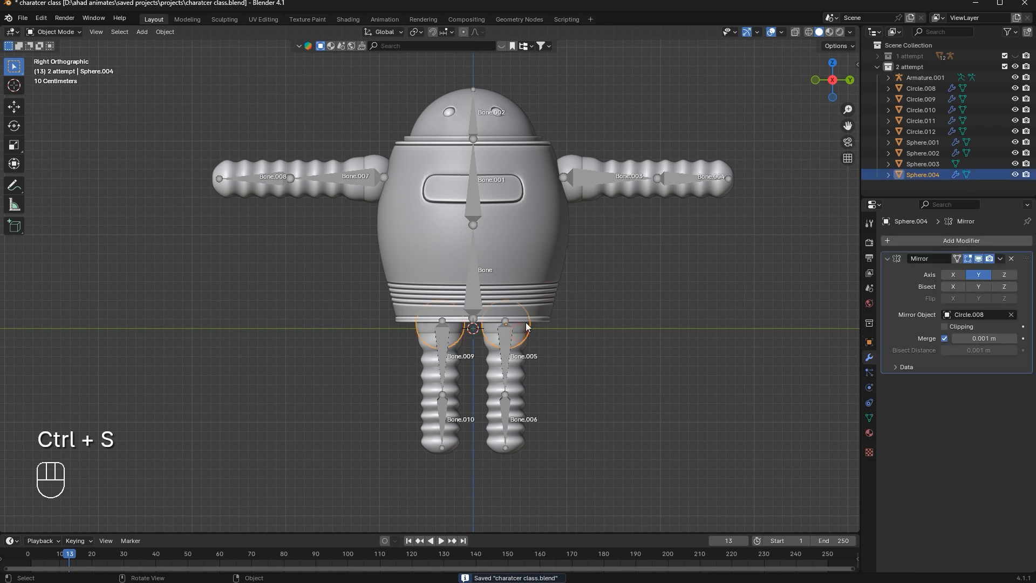
key(ctrl+a)
click(565, 165)
key(ctrl+a)
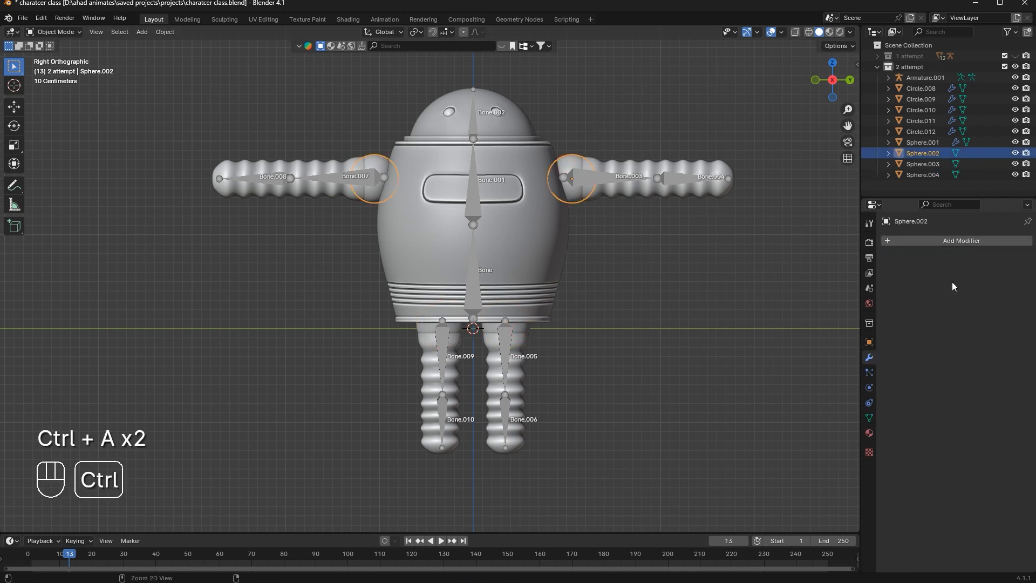
click(525, 277)
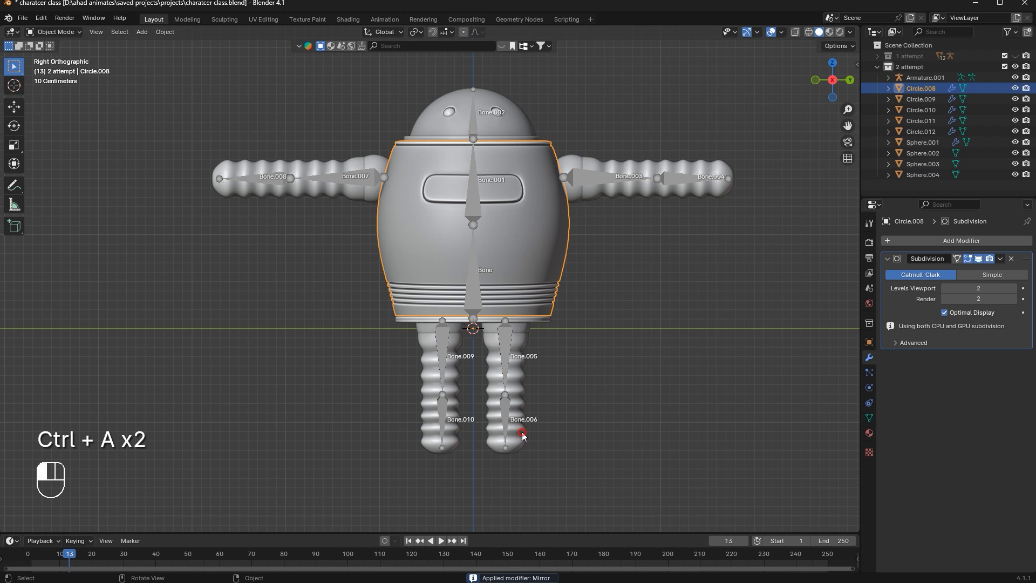
click(522, 435)
key(ctrl+a)
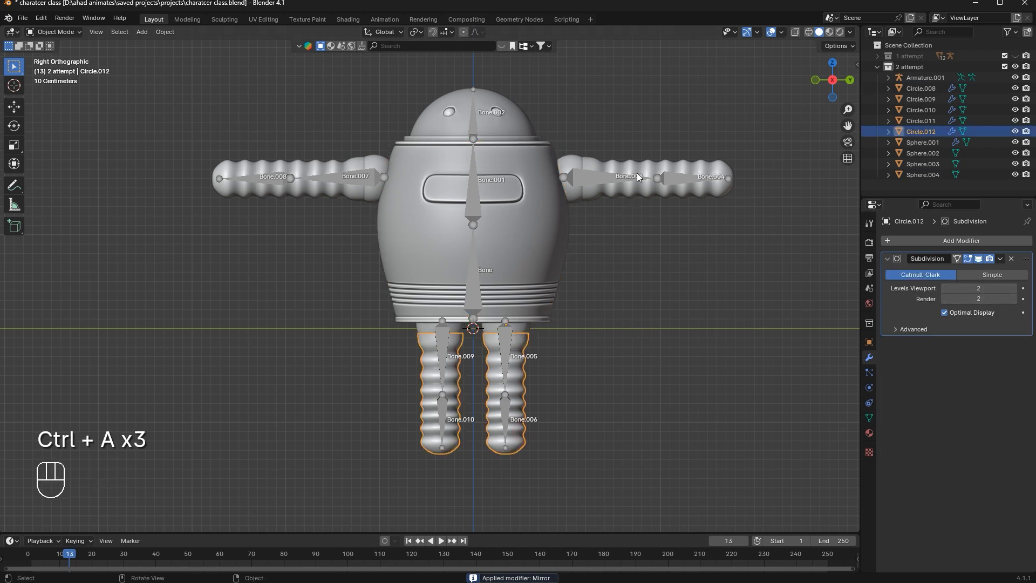
click(637, 177)
click(571, 155)
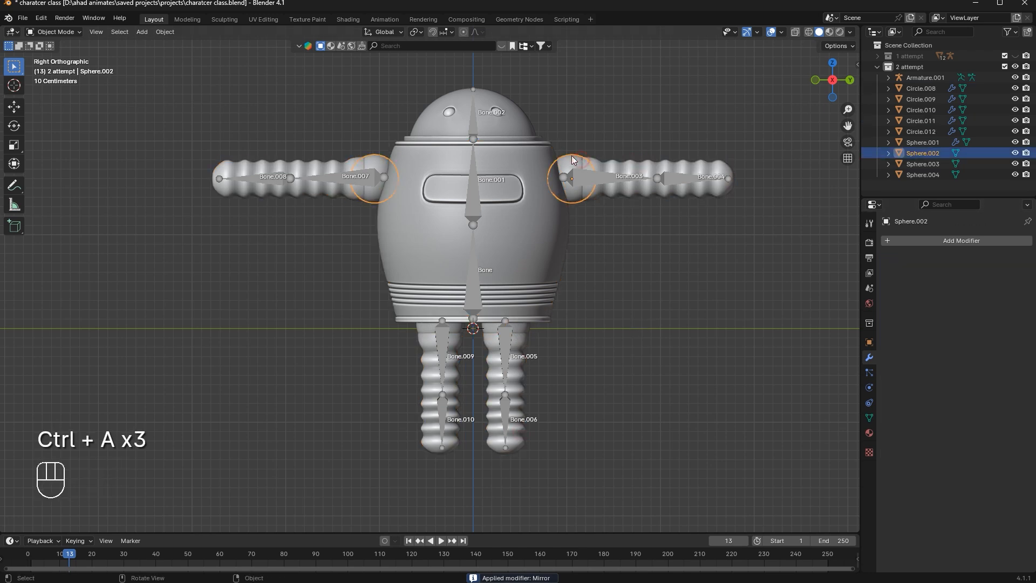
Join the eyes with the head dome into one object
click(503, 100)
middle_drag(495, 111, 441, 136)
click(480, 124)
click(448, 153)
key(g)
right_click(511, 154)
shift+click(510, 154)
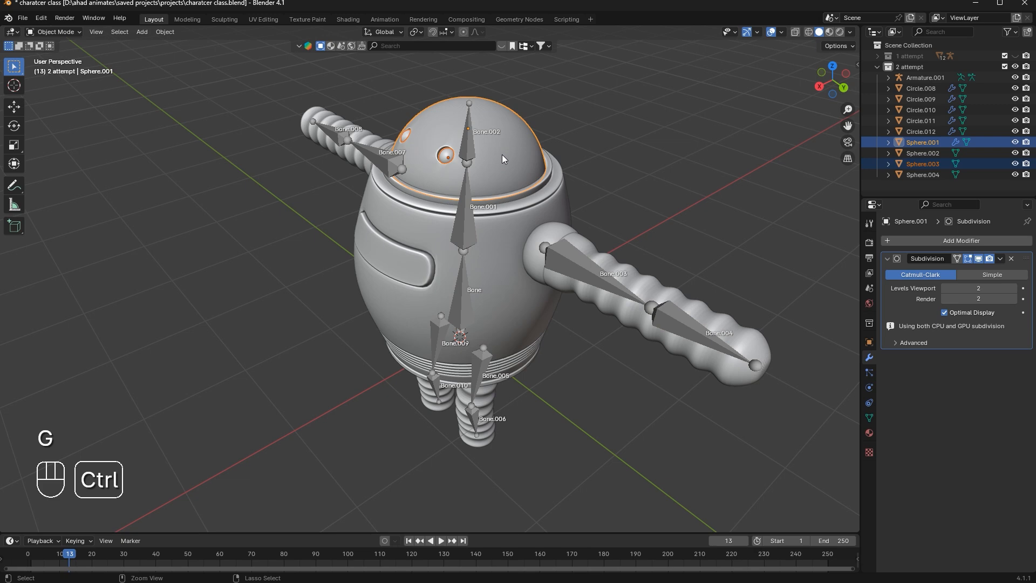
key(ctrl+j)
middle_drag(522, 170, 633, 215)
click(674, 236)
shift+click(611, 231)
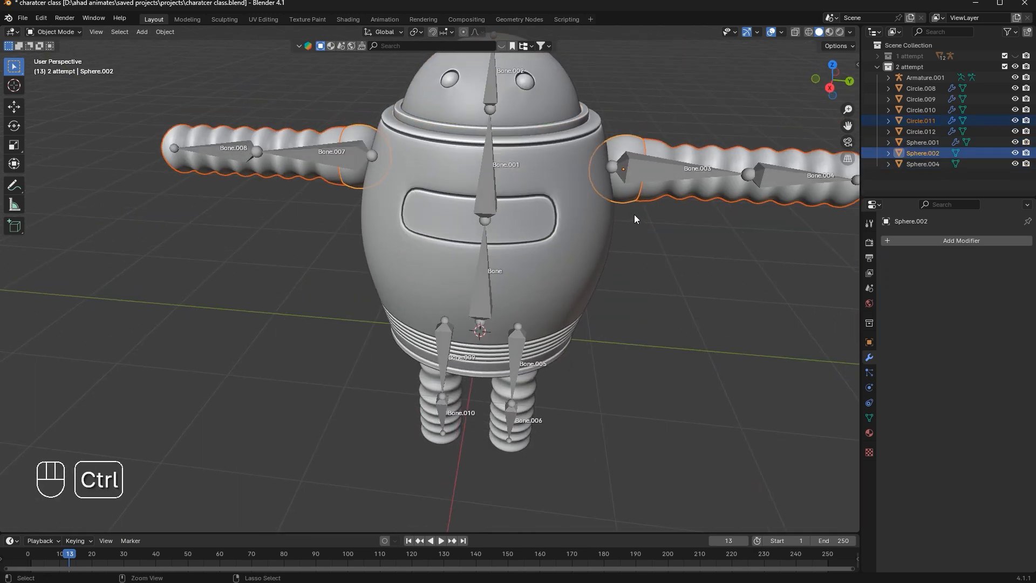
click(674, 259)
scroll(591, 282, down, 4)
key(Tab)
key(Tab)
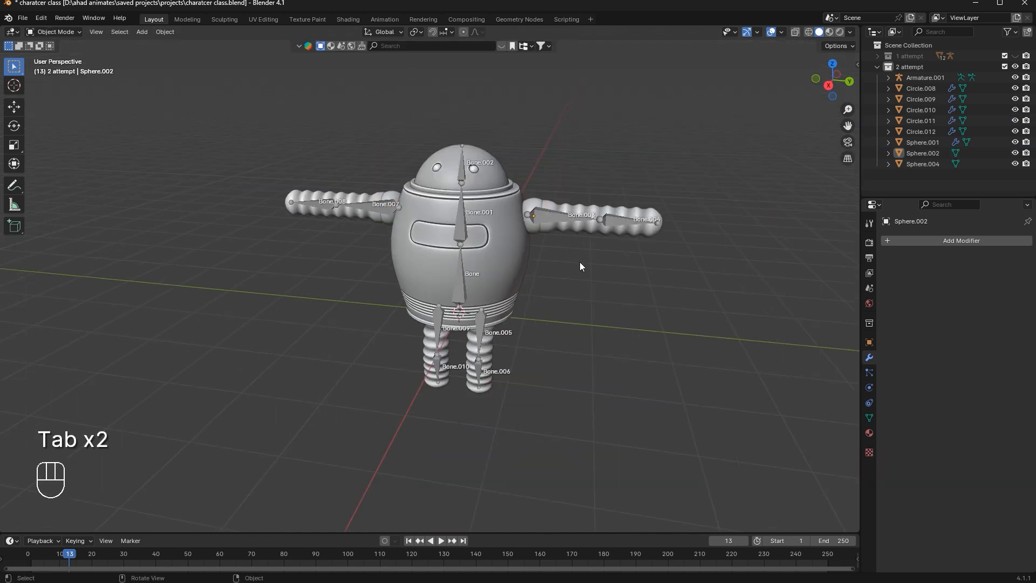
Separate the geometry of all the robot's meshes into loose parts and return to Object Mode
key(a)
key(Tab)
key(a)
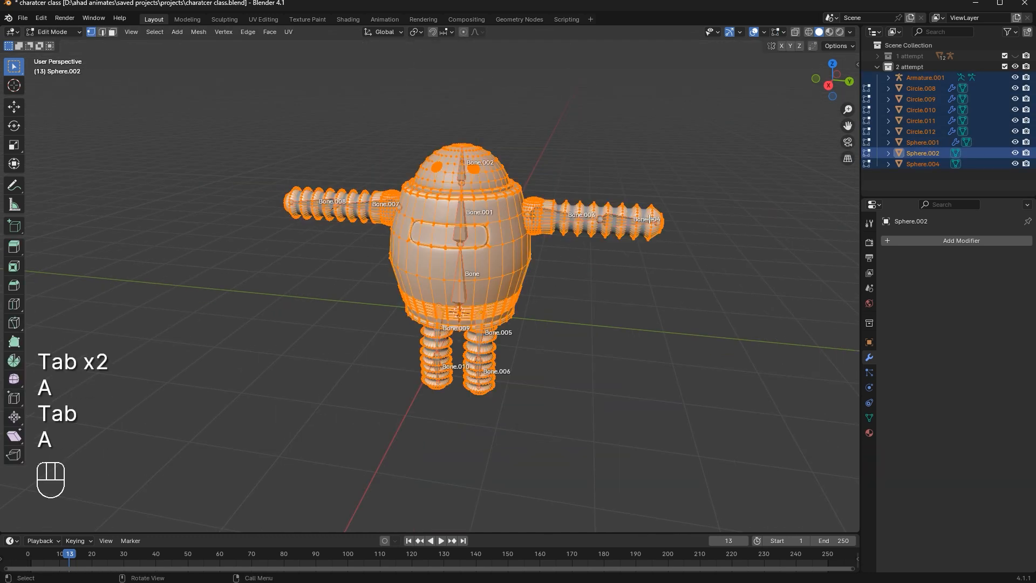
key(p)
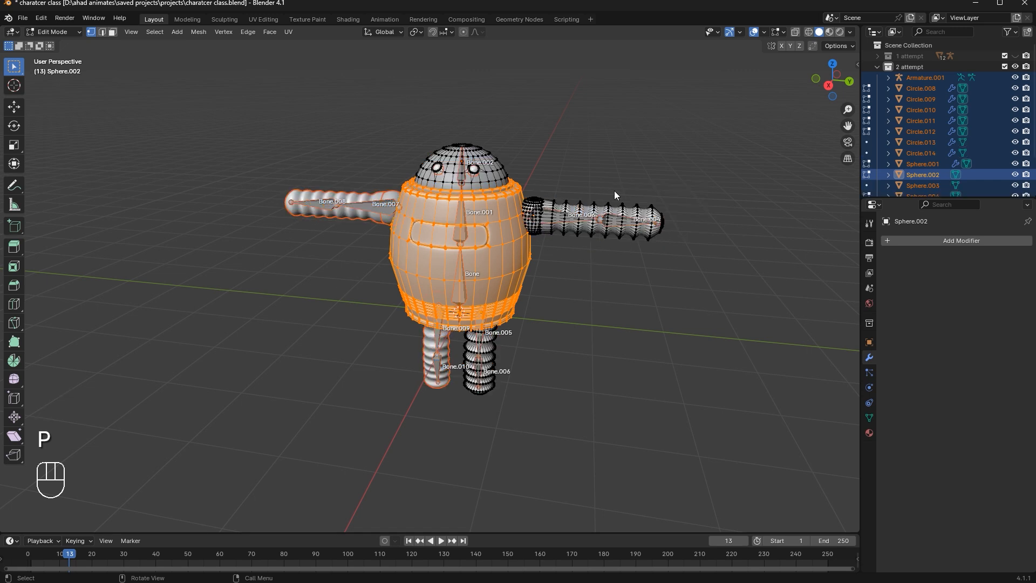
key(Tab)
Test-move the body and a shoulder sphere to check that they are separate objects, cancelling each move
click(496, 268)
key(g)
right_click(449, 278)
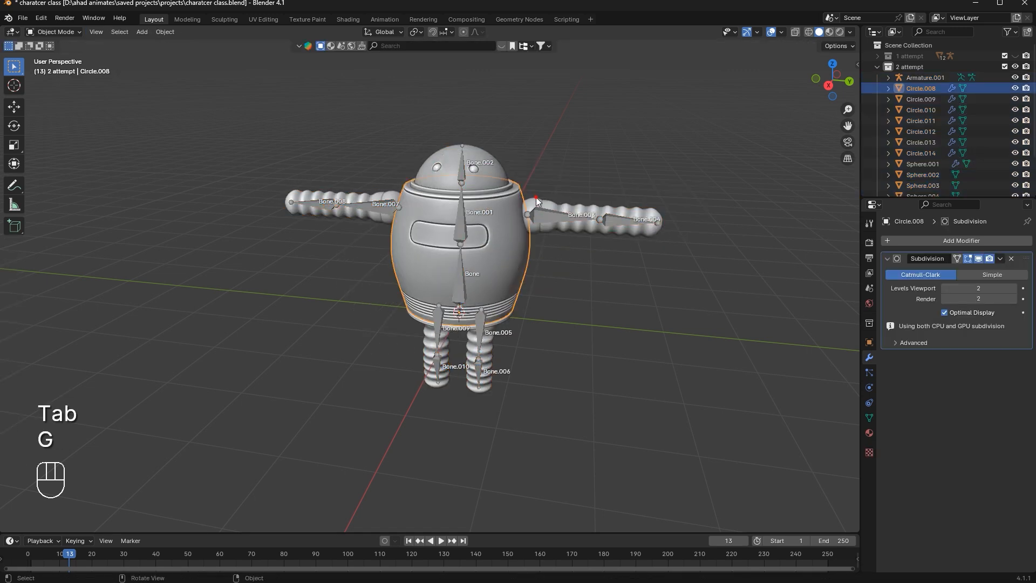
click(535, 203)
key(g)
right_click(560, 188)
Hide the armature in the viewport
click(607, 217)
key(g)
right_click(575, 148)
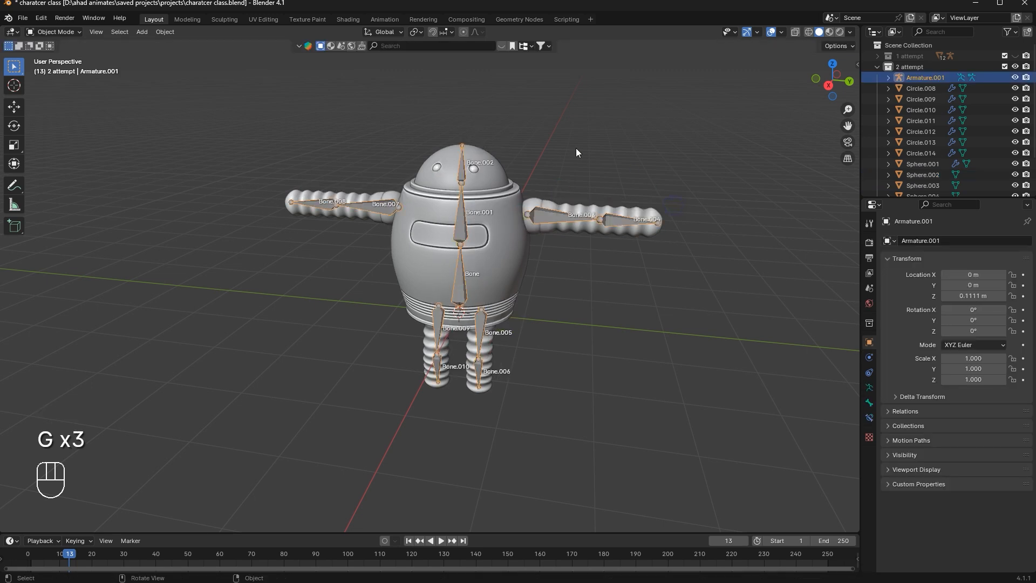
scroll(549, 154, up, 3)
key(h)
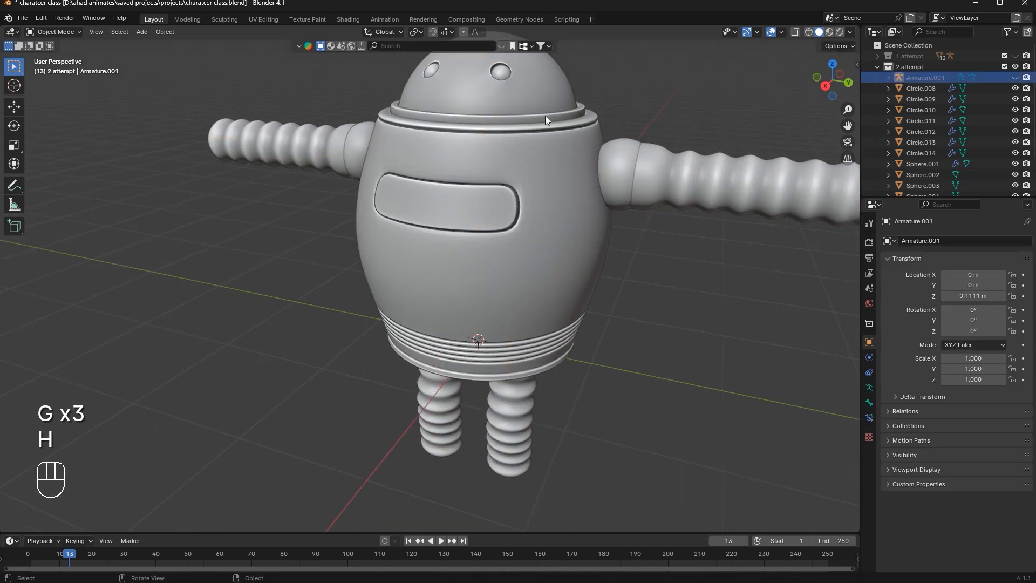
Join the main body with the ring at its bottom edge into one object
click(564, 125)
middle_drag(547, 131, 457, 161)
middle_drag(430, 253, 471, 318)
shift+click(470, 316)
middle_drag(490, 270, 464, 163)
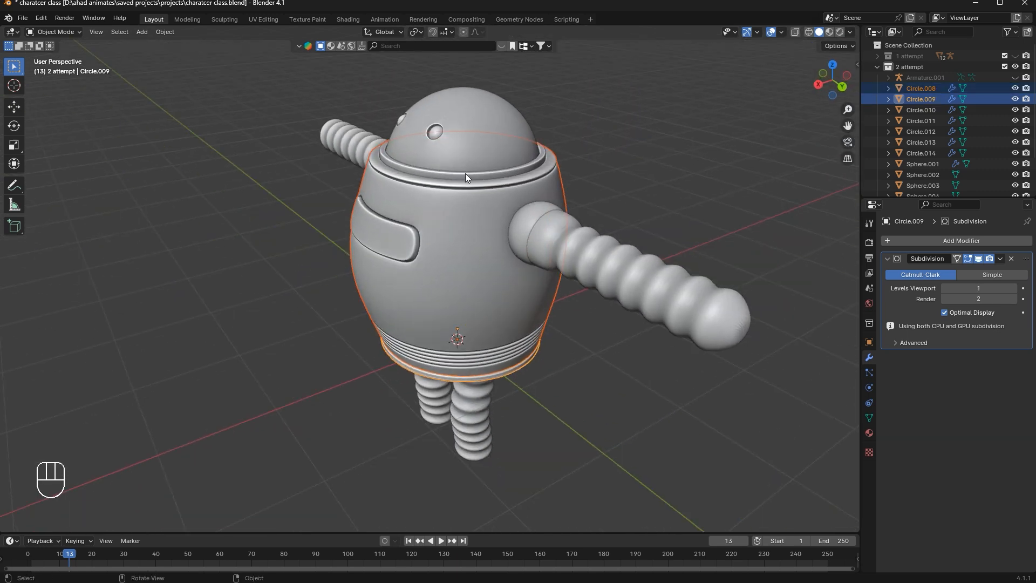
key(ctrl+j)
Join the ring at the neck with the head dome into one object
shift+click(469, 174)
shift+click(470, 175)
shift+click(468, 155)
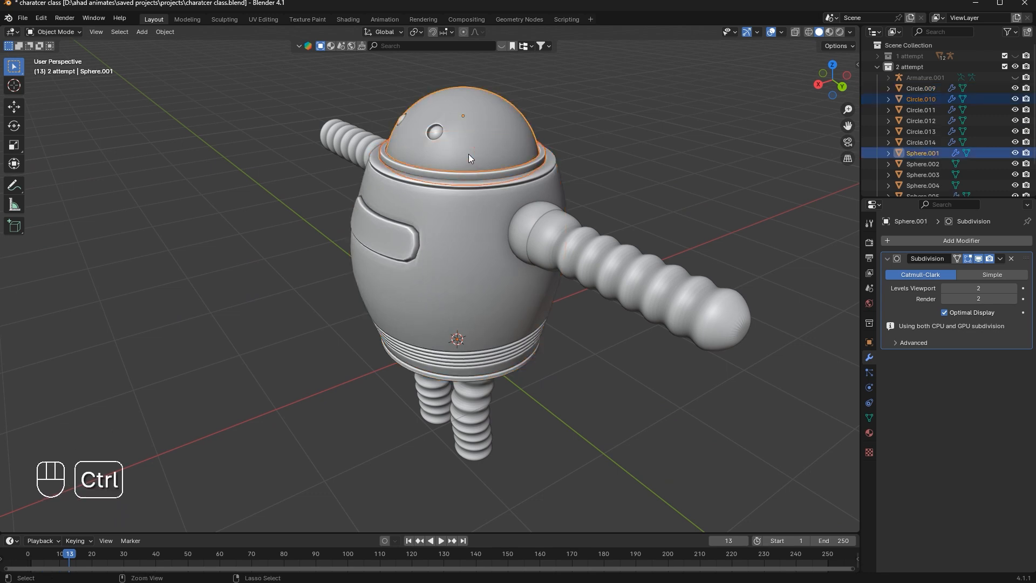
key(ctrl+j)
Join the shoulder sphere on the positive Y side with its ribbed arm, keeping the arm as the active object
click(519, 215)
shift+click(568, 241)
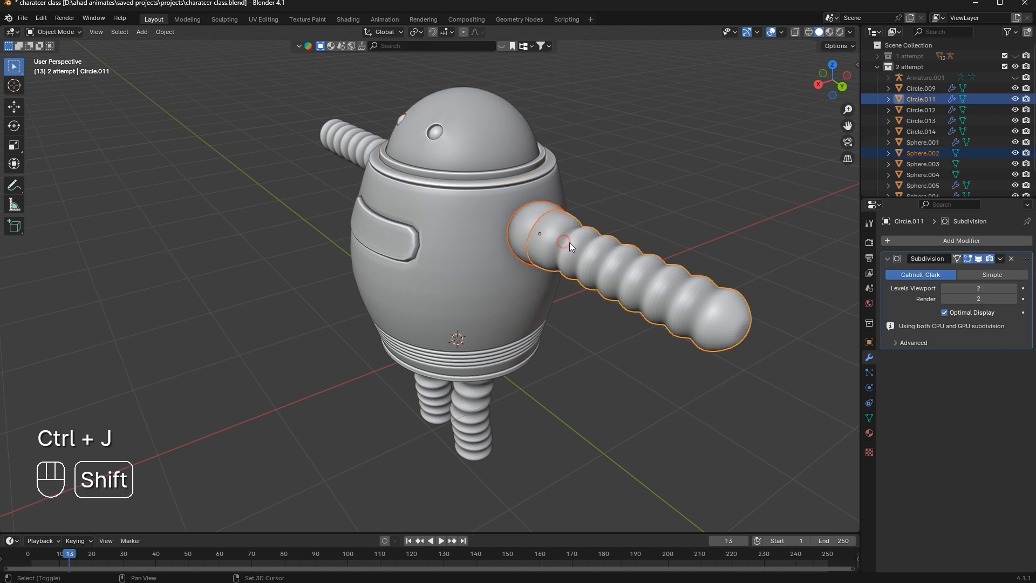
key(ctrl+j)
Try to join the arm on the negative Y side with its shoulder sphere as the active object
middle_drag(426, 225, 361, 182)
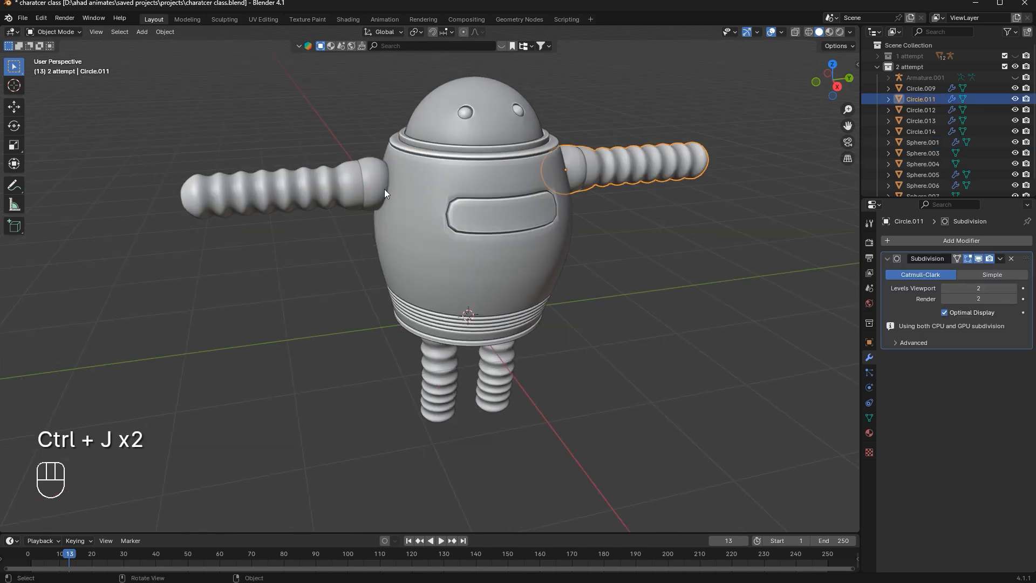
click(379, 188)
shift+click(342, 182)
shift+click(359, 179)
shift+click(374, 179)
shift+click(336, 178)
shift+click(384, 176)
key(ctrl+j)
click(601, 168)
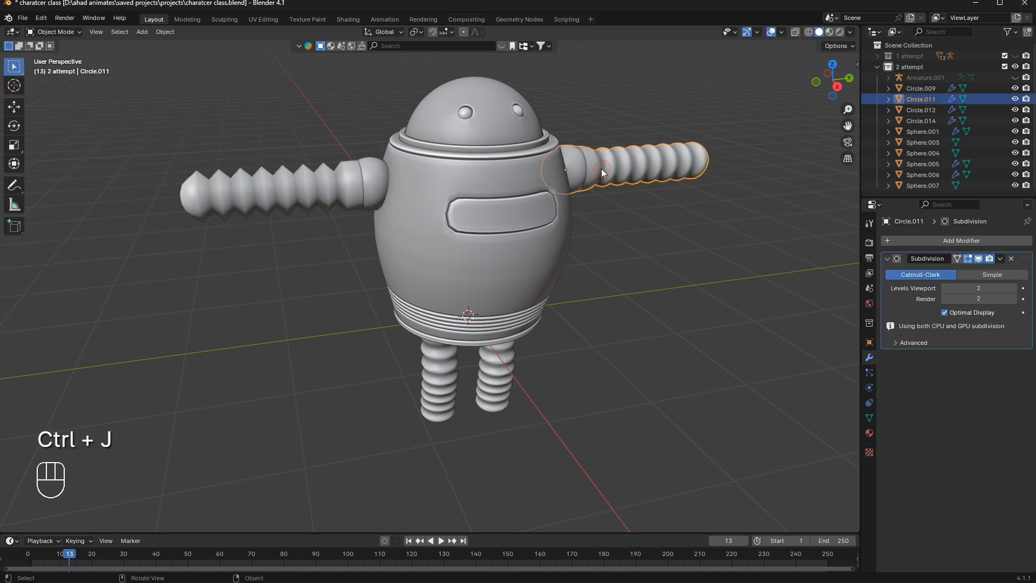
click(313, 187)
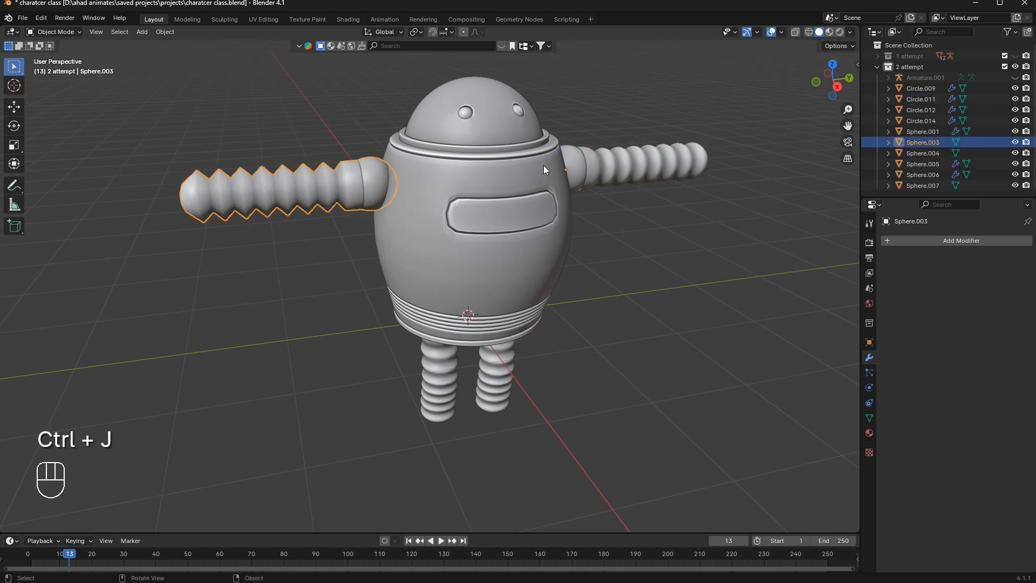
Try to join each leg with its hip sphere, using the sphere as the active object
click(506, 363)
middle_drag(509, 327, 490, 275)
shift+click(508, 326)
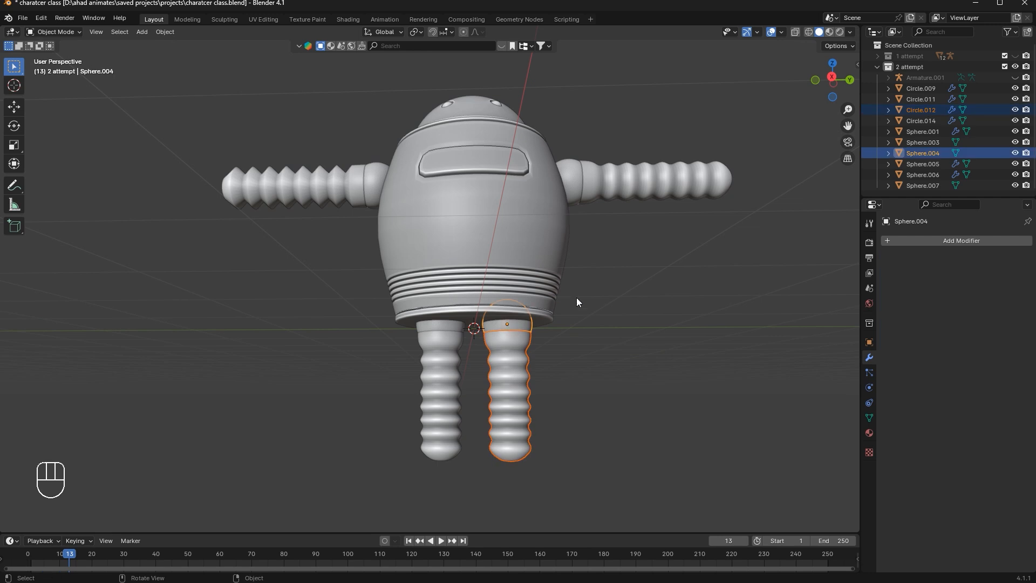
key(ctrl+j)
click(429, 364)
shift+click(445, 325)
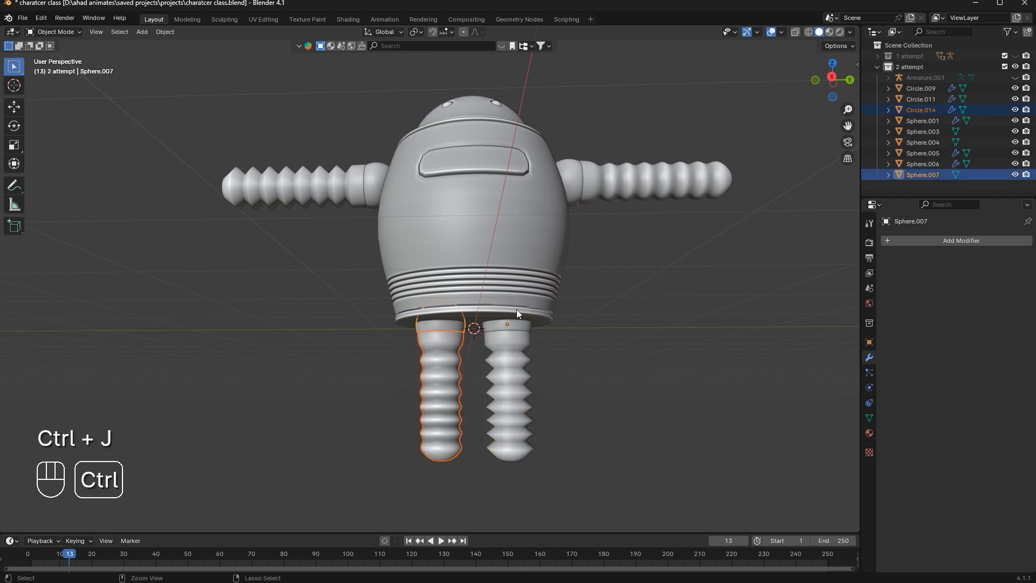
key(ctrl+j)
Test-move the body and both arms to check the joined parts, cancelling each move
click(497, 268)
middle_drag(511, 196, 513, 228)
key(g)
click(615, 161)
key(g)
right_click(514, 163)
click(354, 159)
key(g)
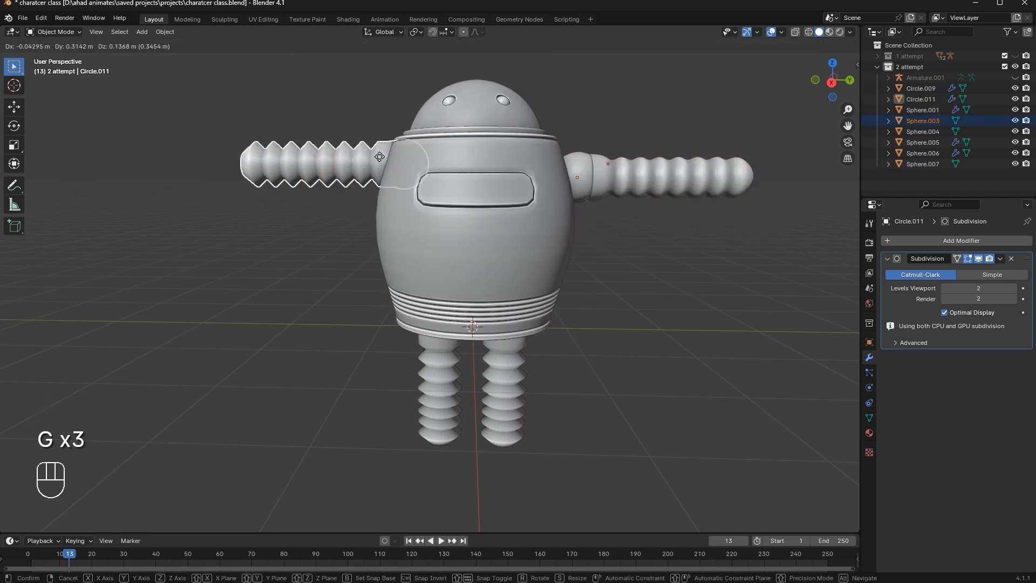
right_click(384, 147)
Undo the joins of both legs and of the arm on the negative Y side
key(ctrl+z)
key(ctrl+z)
key(ctrl+z)
key(ctrl+z)
key(ctrl+z)
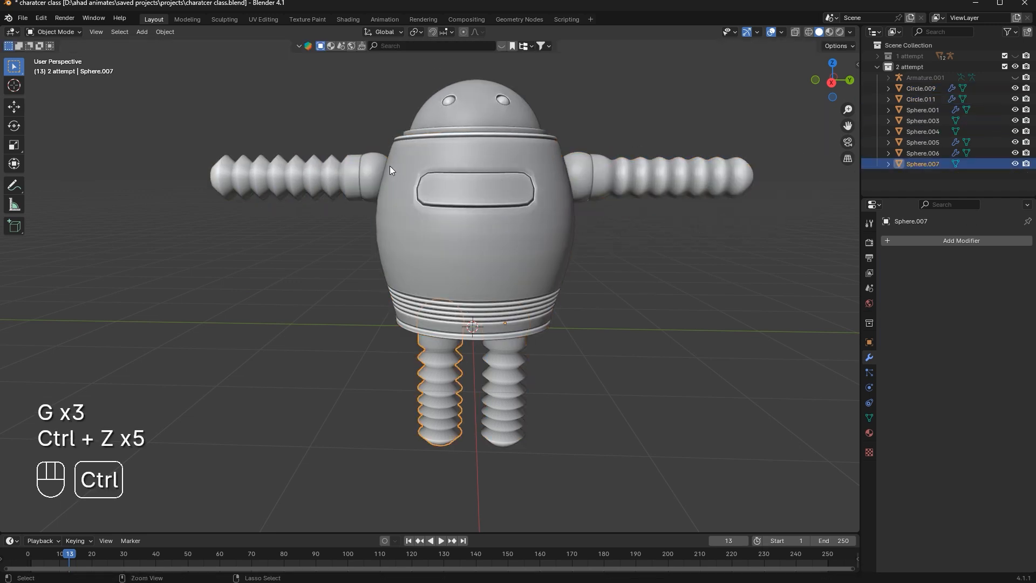
key(ctrl+z)
key(ctrl+z)
key(ctrl+z)
key(ctrl+z)
key(ctrl+z)
key(ctrl+z)
key(ctrl+z)
key(ctrl+z)
key(ctrl+z)
key(ctrl+z)
Join the negative Y shoulder sphere with its ribbed arm, keeping the arm as the active object
shift+click(375, 161)
shift+click(345, 166)
key(ctrl+j)
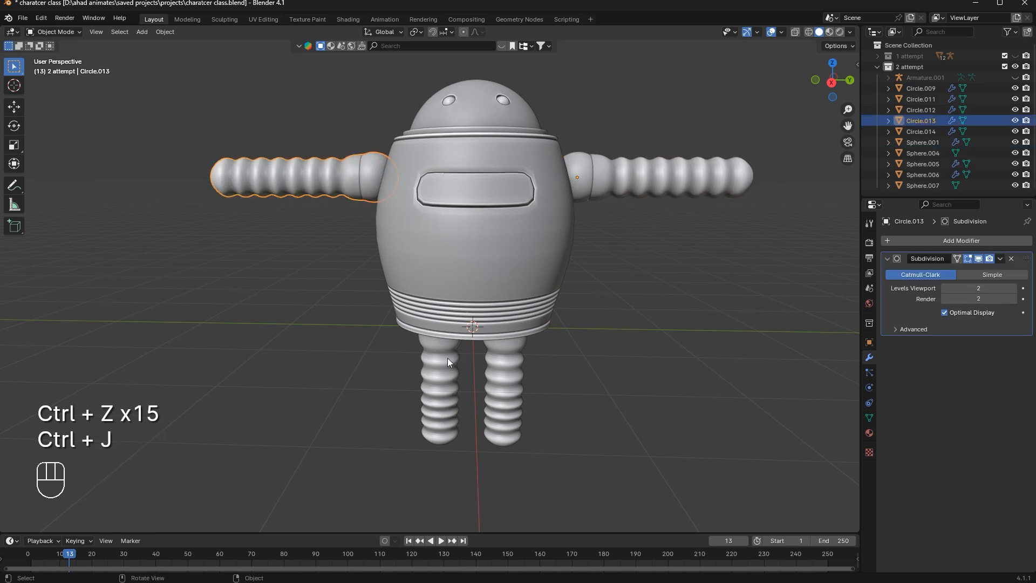
Join each hip sphere with its ribbed leg, keeping the leg as the active object
middle_drag(455, 341, 448, 319)
click(448, 320)
shift+click(443, 348)
key(ctrl+j)
click(507, 330)
shift+click(507, 324)
shift+click(507, 342)
key(ctrl+j)
Test-rotate both legs to check their pivot points, cancelling each rotation
key(r)
key(r)
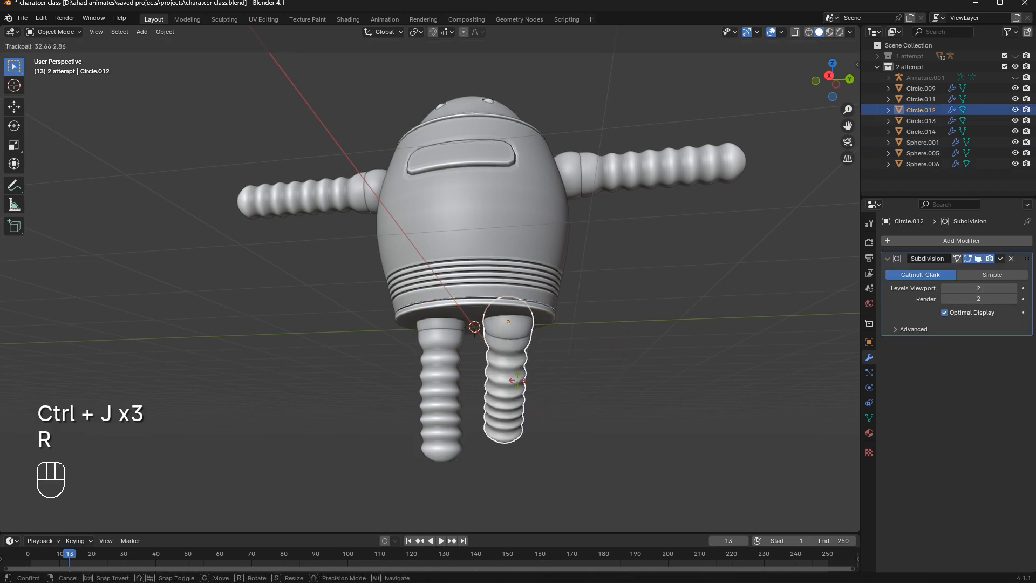
right_click(526, 380)
click(425, 359)
key(r)
key(r)
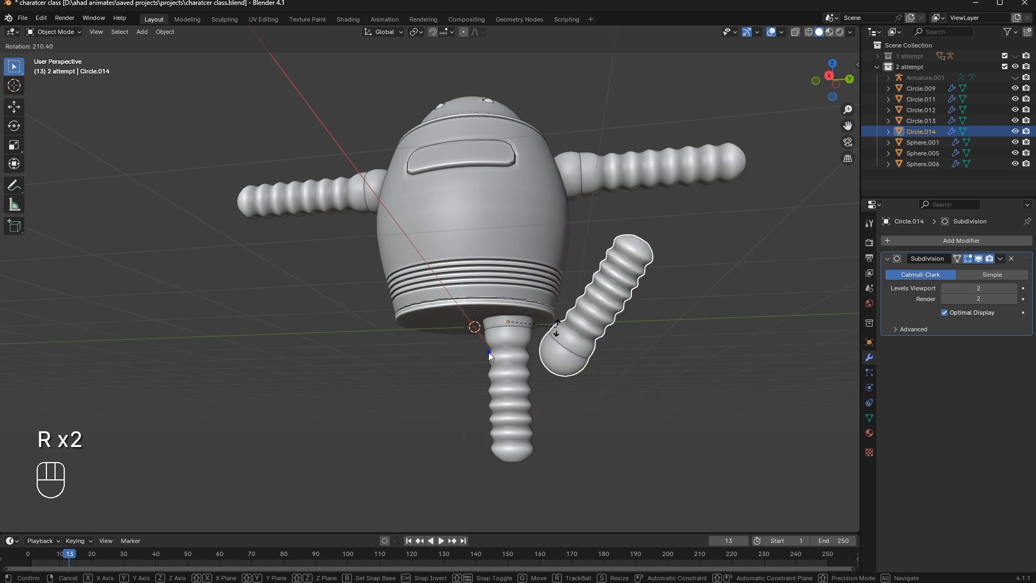
right_click(507, 335)
Set the origin of the leg on the negative Y side to the centre of its hip sphere, using the 3D cursor
click(831, 75)
key(Tab)
middle_drag(519, 282, 541, 259)
scroll(453, 330, up, 3)
key(l)
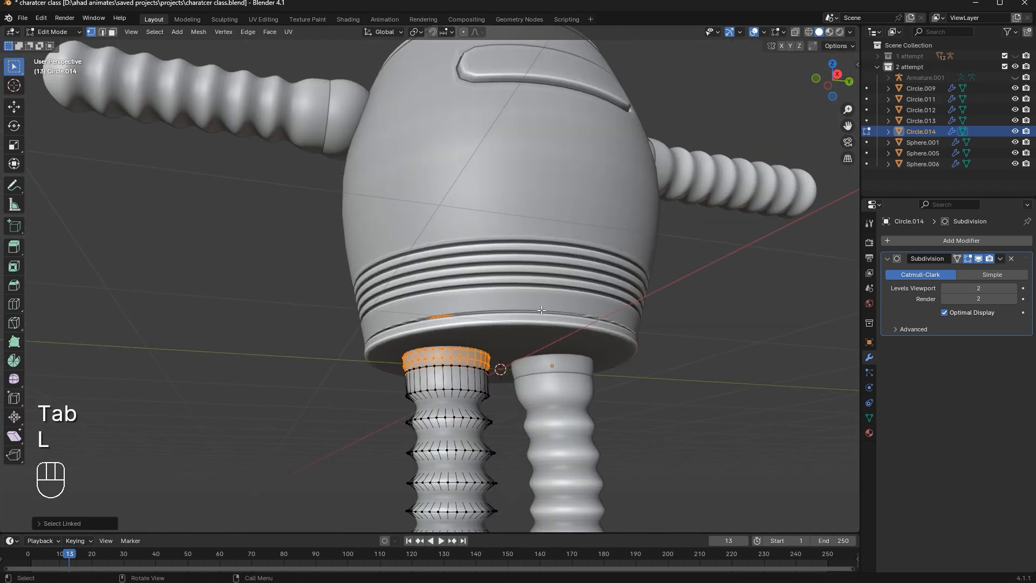
key(shift+s)
click(565, 386)
key(Tab)
right_click(497, 361)
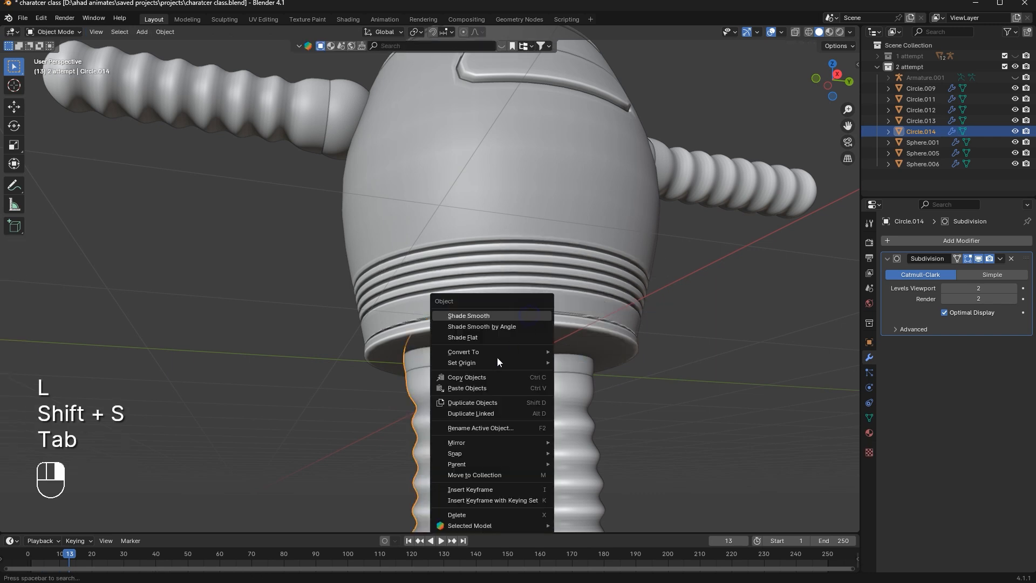
right_click(479, 360)
mouse_move(463, 406)
click(563, 431)
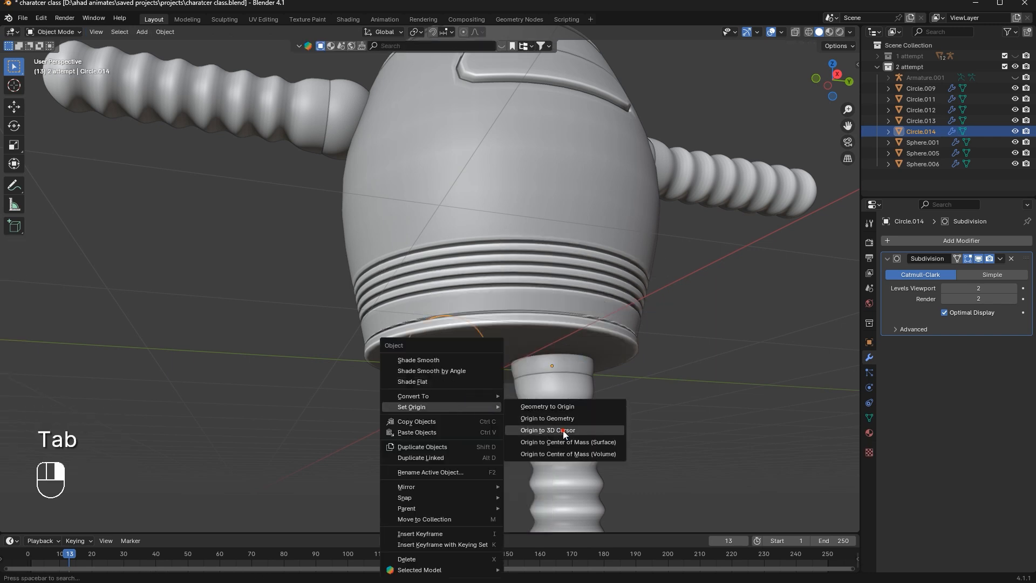
Test-rotate both legs about their hip origins, cancelling each rotation
key(r)
right_click(551, 419)
click(552, 419)
key(r)
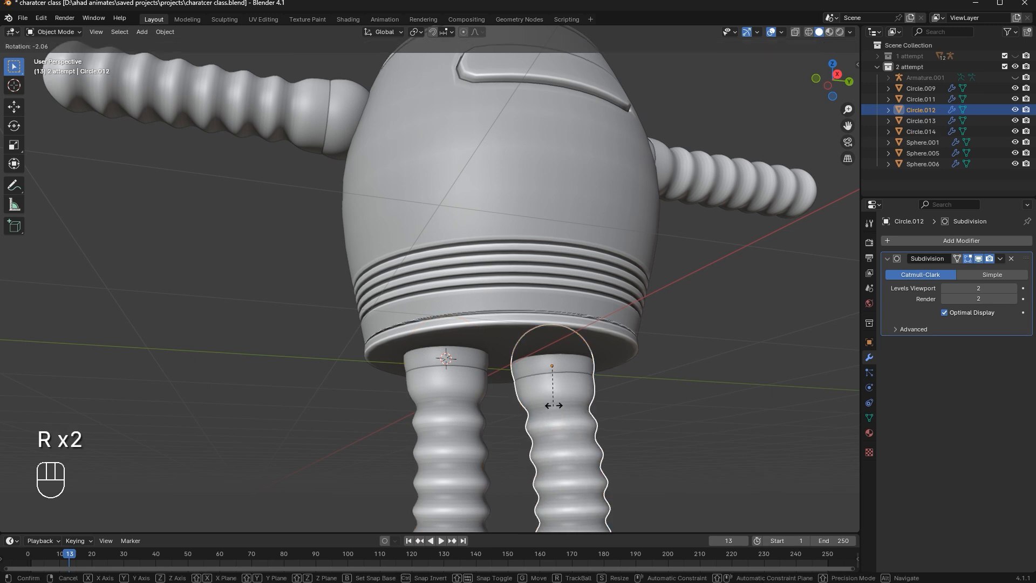
right_click(516, 399)
Set the origin of the arm on the negative Y side to the centre of its shoulder sphere, using the 3D cursor
scroll(470, 382, down, 3)
middle_drag(466, 381, 473, 411)
click(382, 163)
key(Tab)
middle_drag(380, 183, 390, 218)
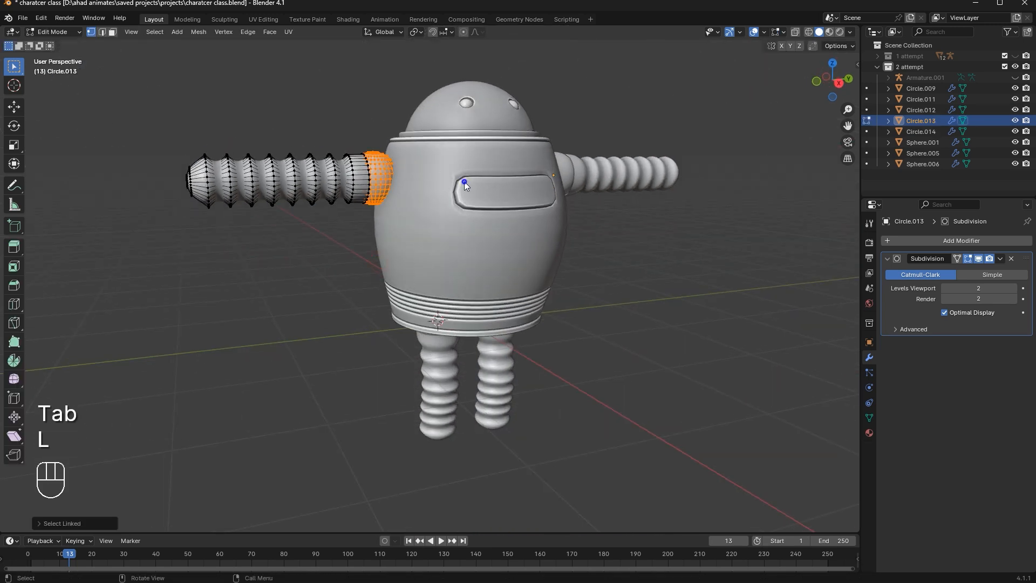
key(shift+s)
click(480, 212)
key(Tab)
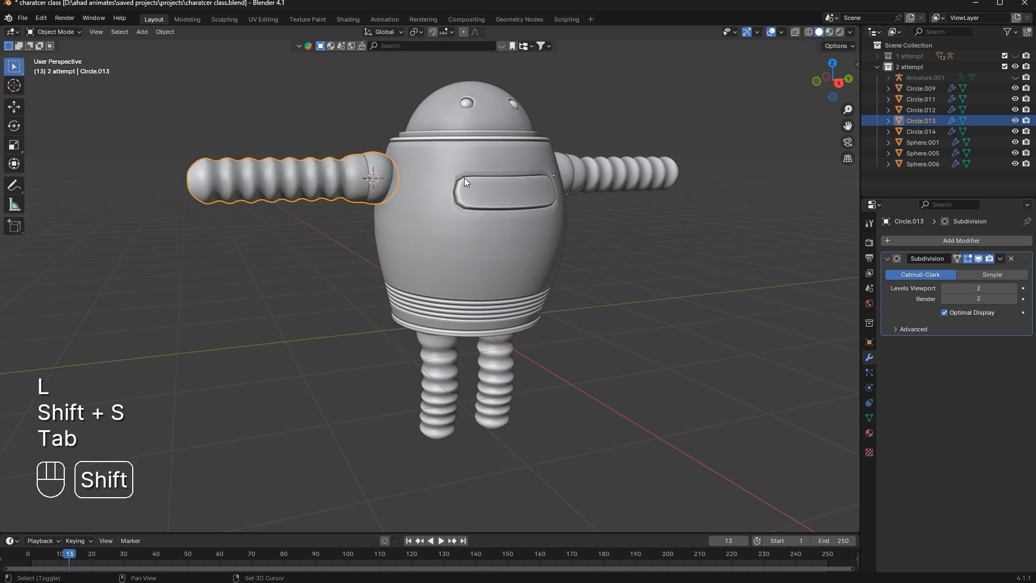
key(shift+a)
right_click(464, 196)
mouse_move(474, 197)
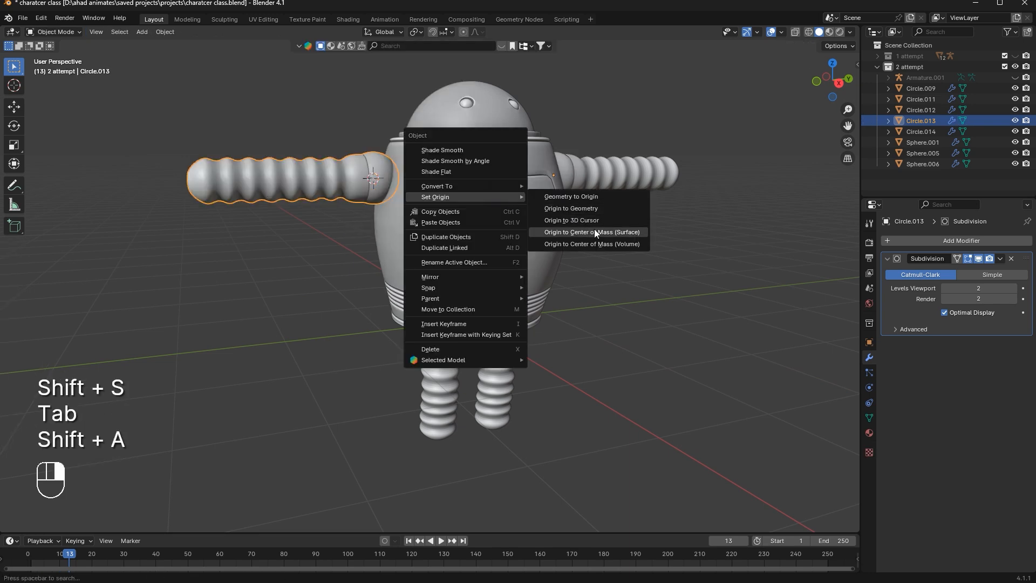
click(594, 220)
Select the other arm, the body and the head in turn to check their origins, then clear the selection
click(603, 166)
middle_drag(604, 166, 687, 162)
click(438, 184)
scroll(470, 208, down, 3)
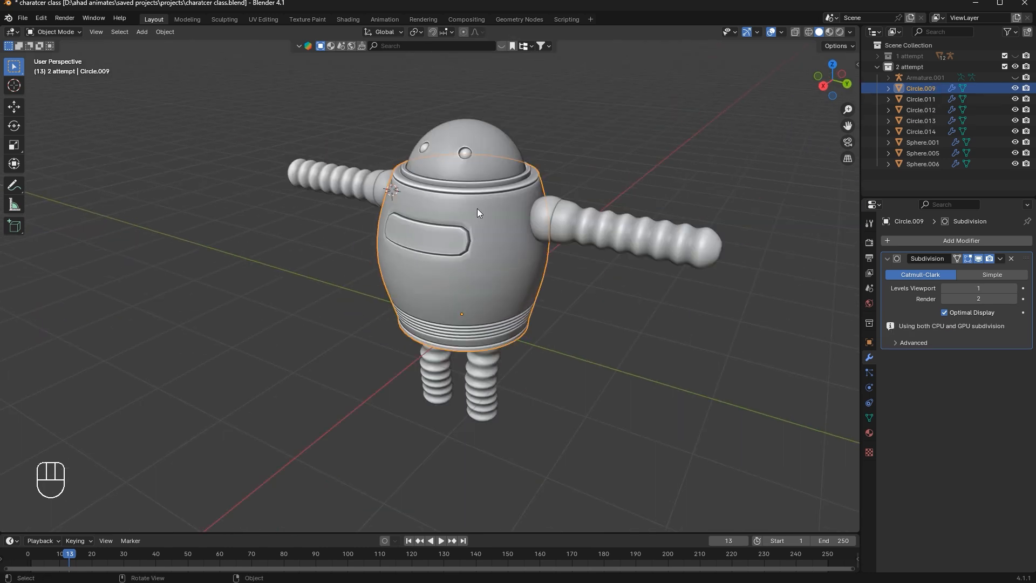
middle_drag(471, 208, 505, 195)
click(502, 131)
click(565, 142)
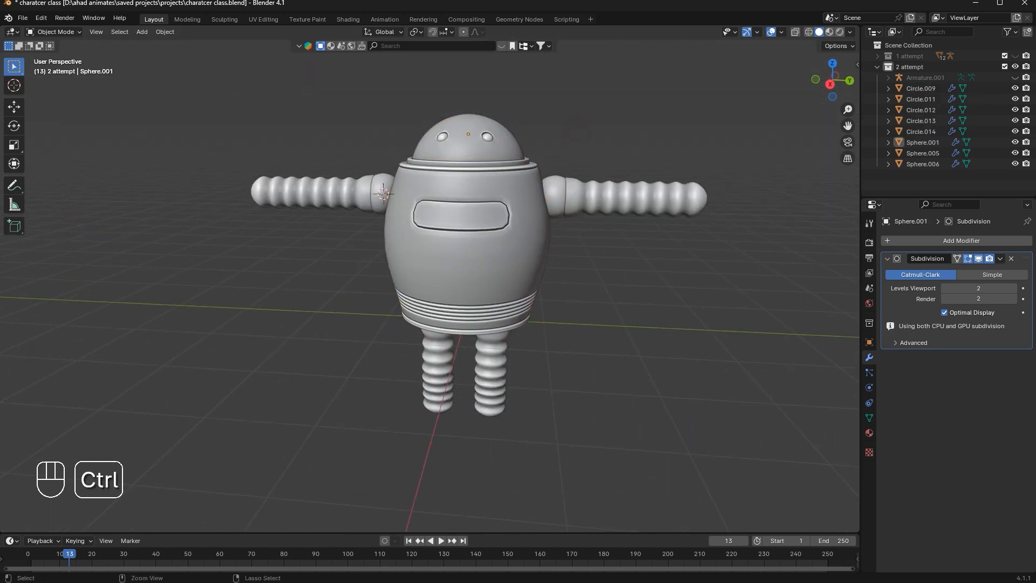
Reset the 3D cursor to the world origin and save the file
key(ctrl+s)
key(shift+c)
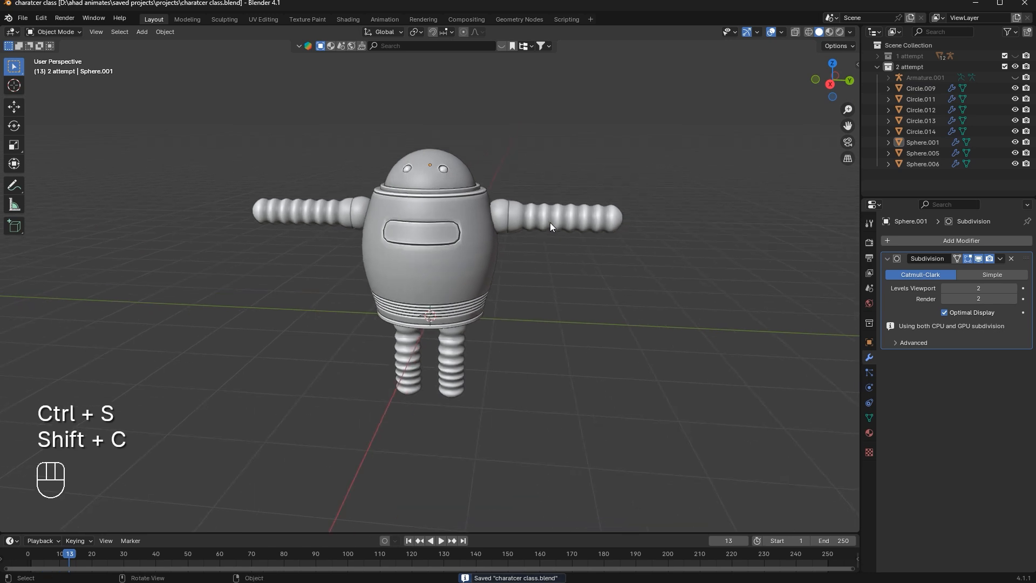
click(835, 85)
key(ctrl+s)
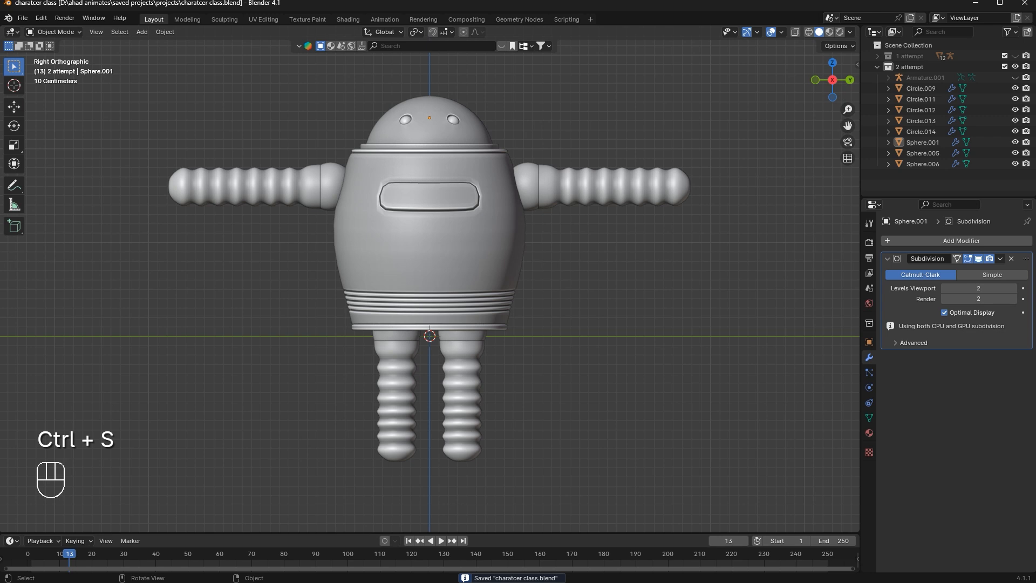
Unhide the armature and parent all the robot's meshes to it with automatic weights
middle_drag(205, 138, 206, 165)
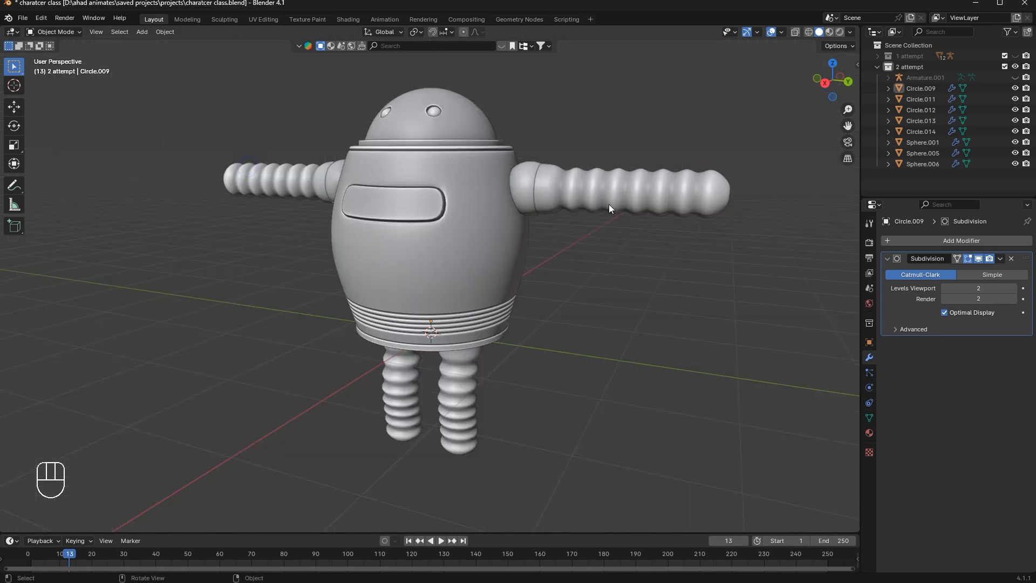
key(alt+h)
click(531, 184)
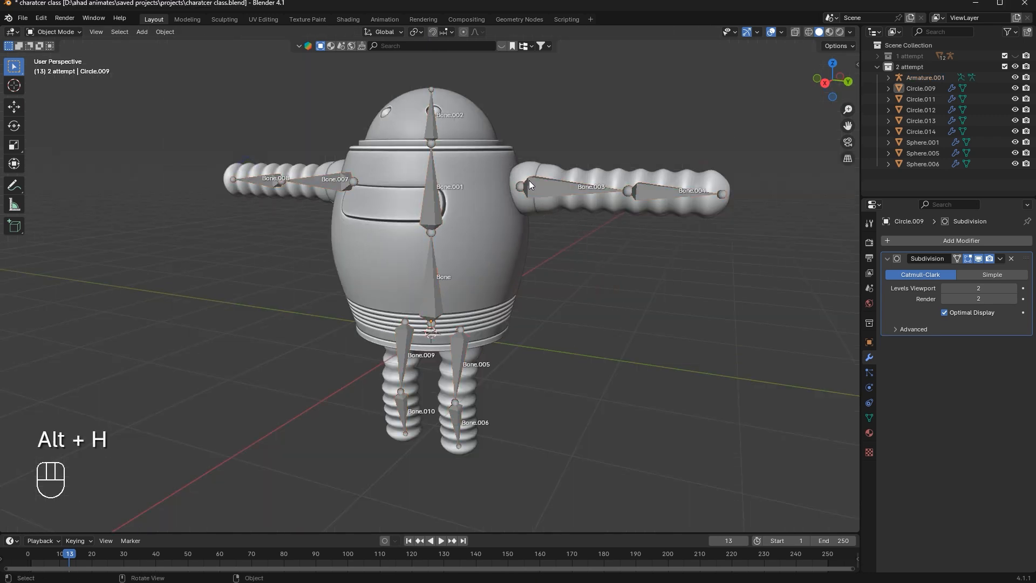
middle_drag(534, 182, 520, 192)
key(a)
key(q)
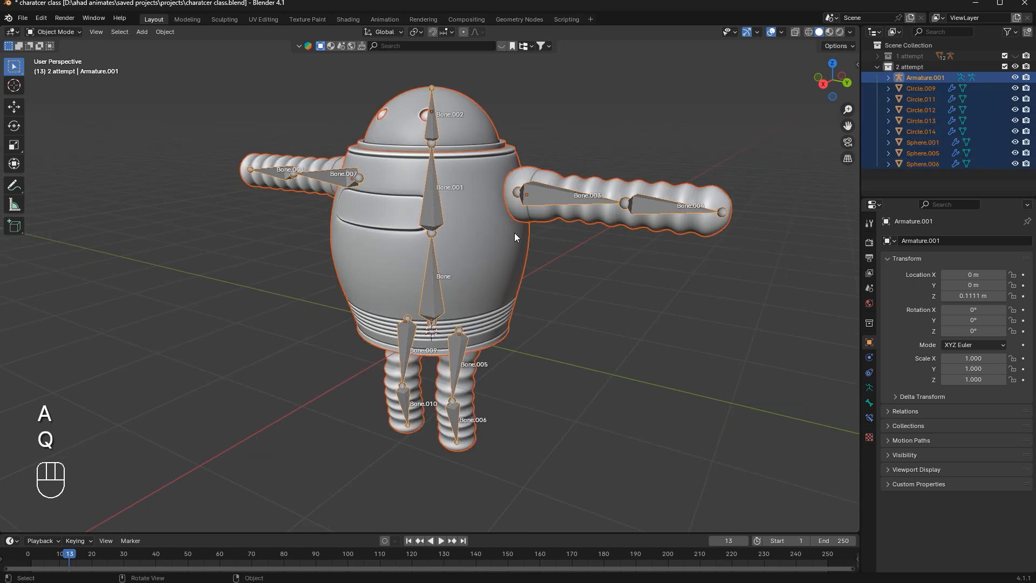
shift+click(538, 198)
shift+click(539, 199)
key(ctrl+p)
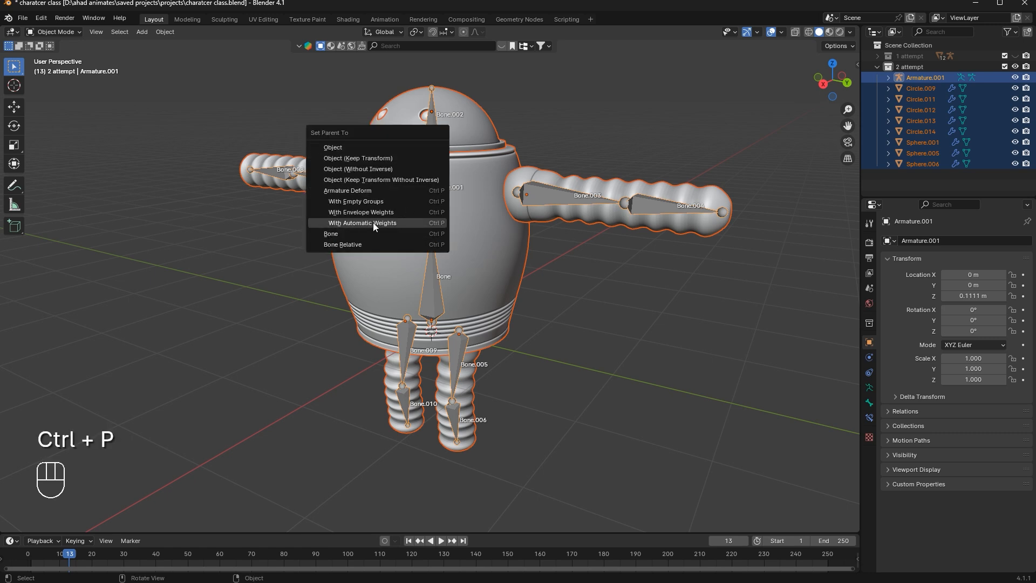
click(399, 223)
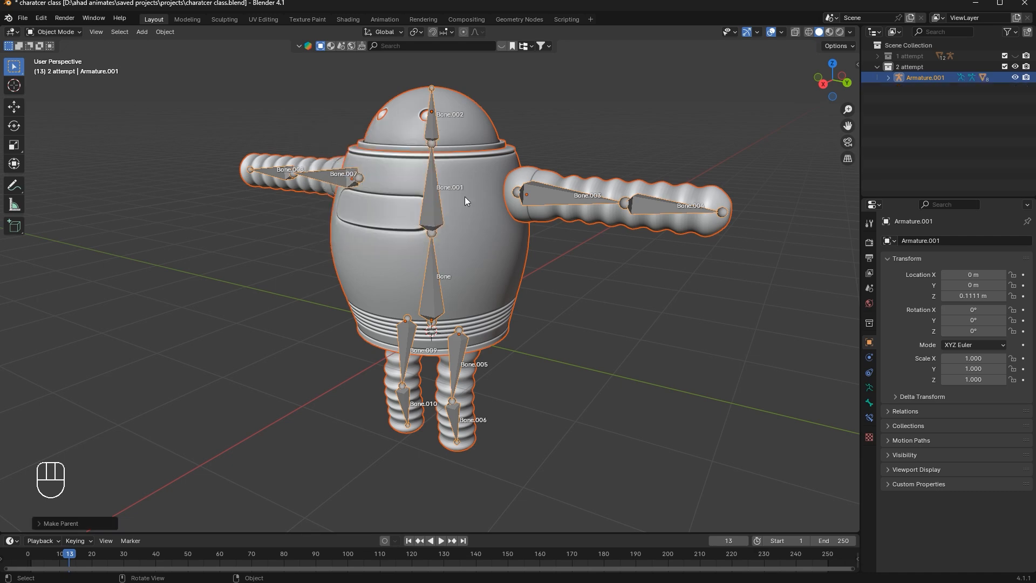
Test-move the armature to check that the robot's meshes follow it, cancelling each move
middle_drag(514, 256, 439, 273)
click(426, 278)
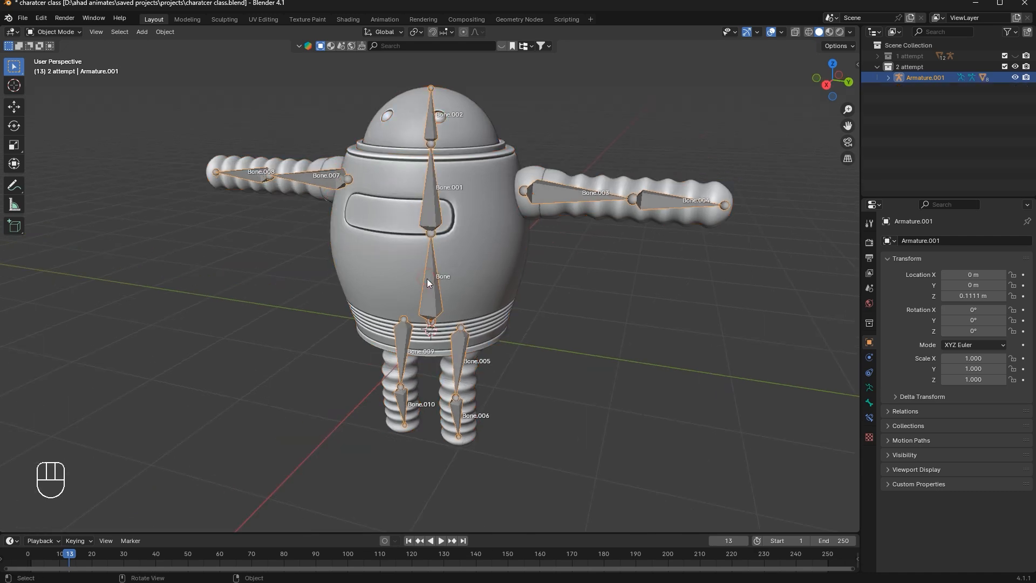
key(g)
right_click(399, 300)
scroll(400, 300, down, 4)
key(g)
right_click(455, 267)
Test-move the upper spine bone in the armature's Edit Mode, cancelling the move
scroll(455, 267, up, 2)
key(Tab)
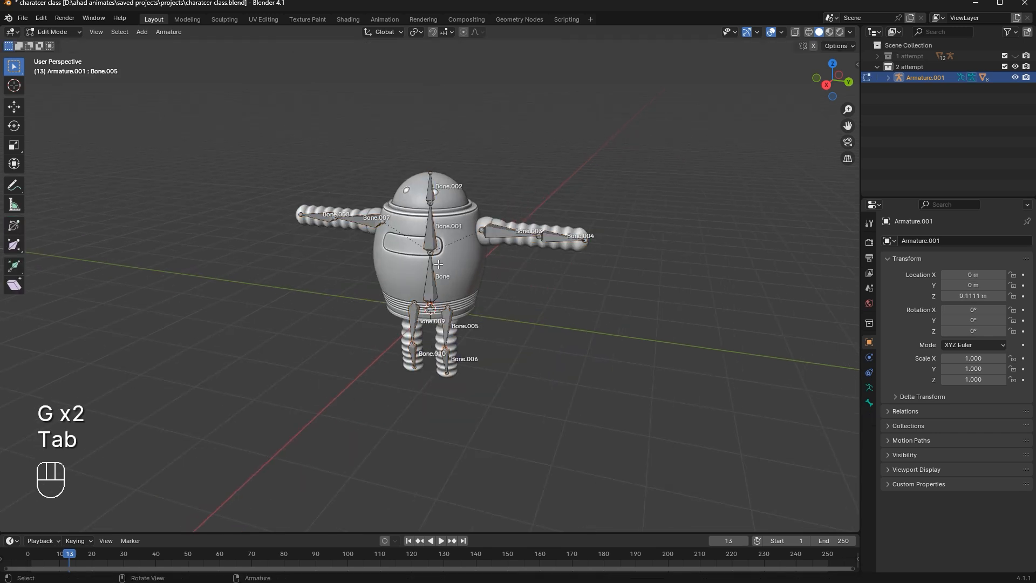
key(g)
right_click(447, 249)
scroll(432, 226, up, 4)
click(421, 188)
key(g)
right_click(492, 258)
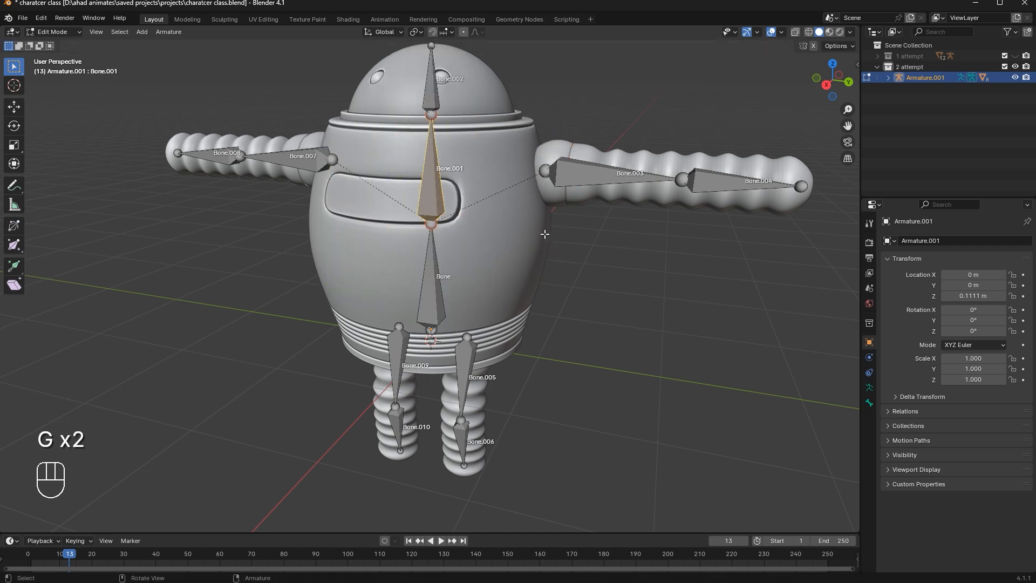
Leave Edit Mode and switch the armature to Pose Mode
click(61, 34)
click(61, 33)
click(61, 33)
click(64, 45)
scroll(572, 196, down, 5)
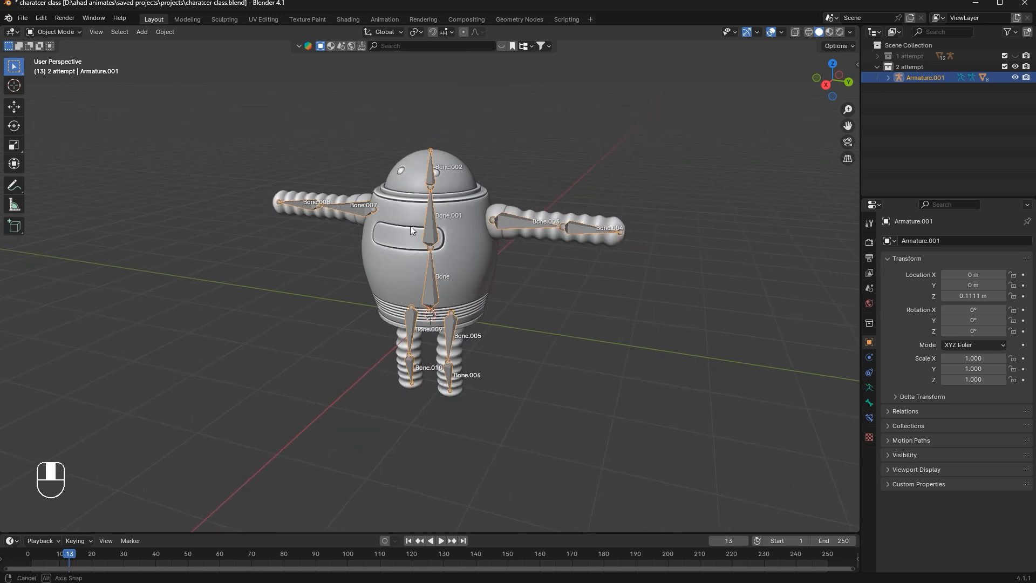
click(64, 33)
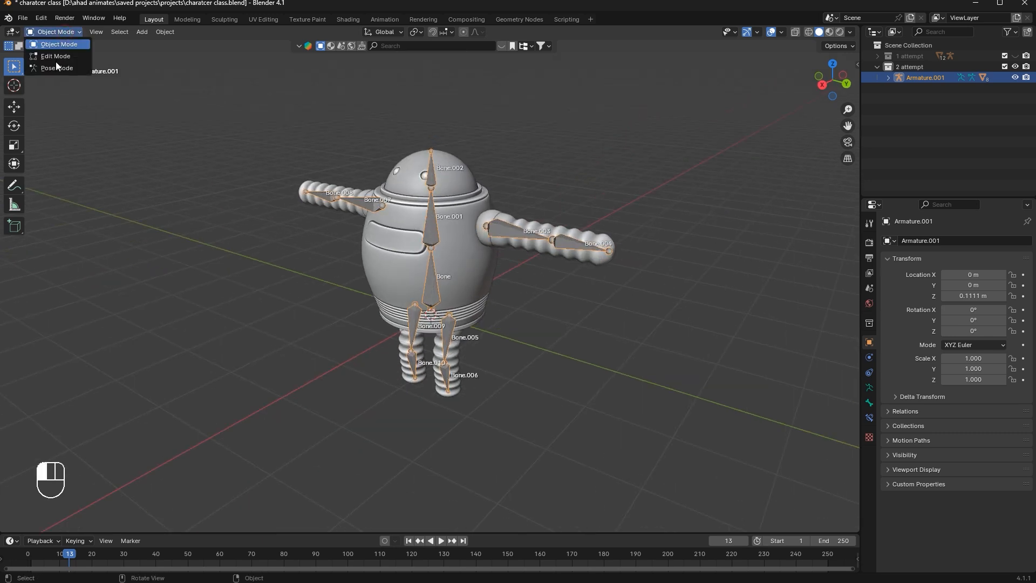
click(52, 68)
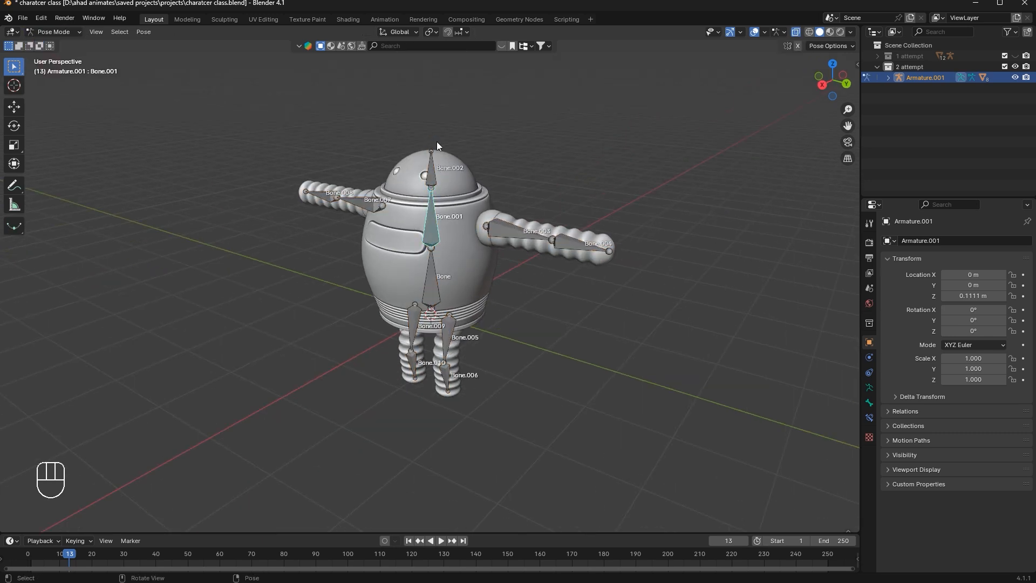
Test-rotate the head bone, the upper spine bone and both bones of the positive Y arm, cancelling each rotation
key(g)
click(432, 168)
key(r)
right_click(393, 141)
click(434, 216)
key(r)
right_click(514, 228)
click(514, 229)
key(r)
right_click(588, 215)
click(572, 239)
key(r)
right_click(566, 172)
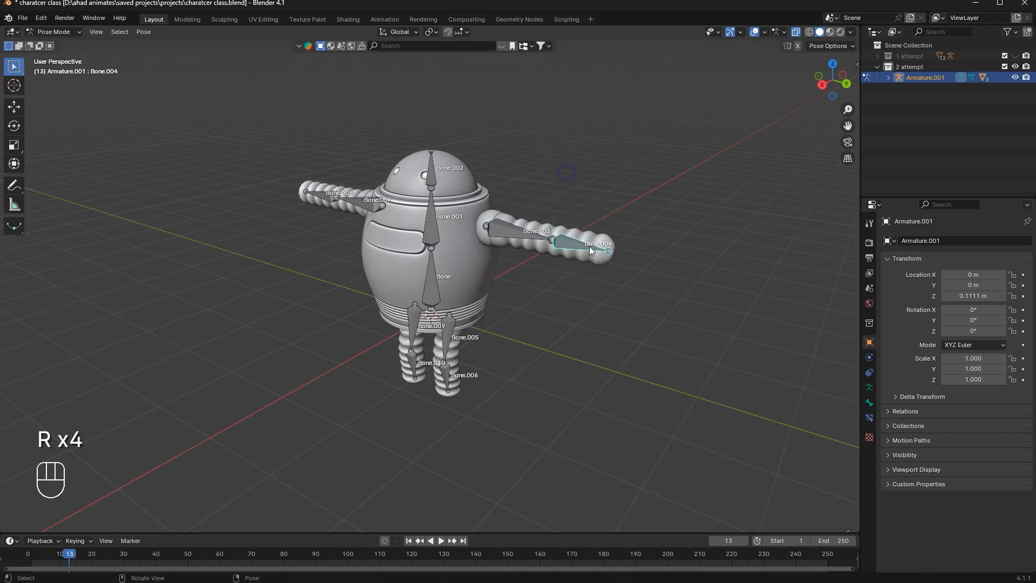
Test-move and test-rotate the outer bone of the positive Y arm, cancelling each transform
key(g)
right_click(568, 299)
key(r)
right_click(427, 312)
scroll(426, 312, up, 1)
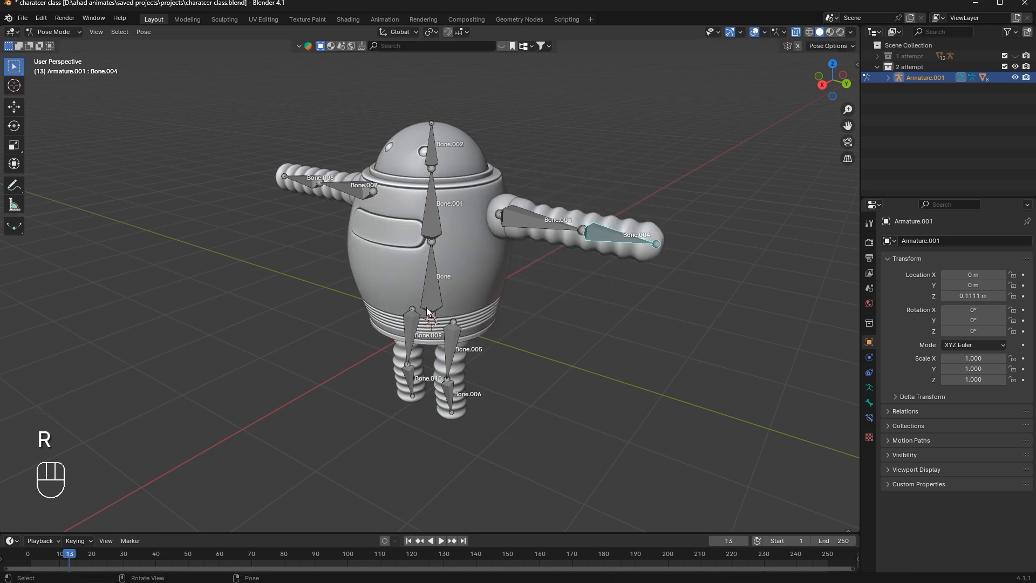
key(r)
right_click(317, 147)
scroll(454, 241, up, 3)
mouse_move(454, 242)
middle_down()
mouse_move(491, 234)
mouse_move(455, 224)
middle_up()
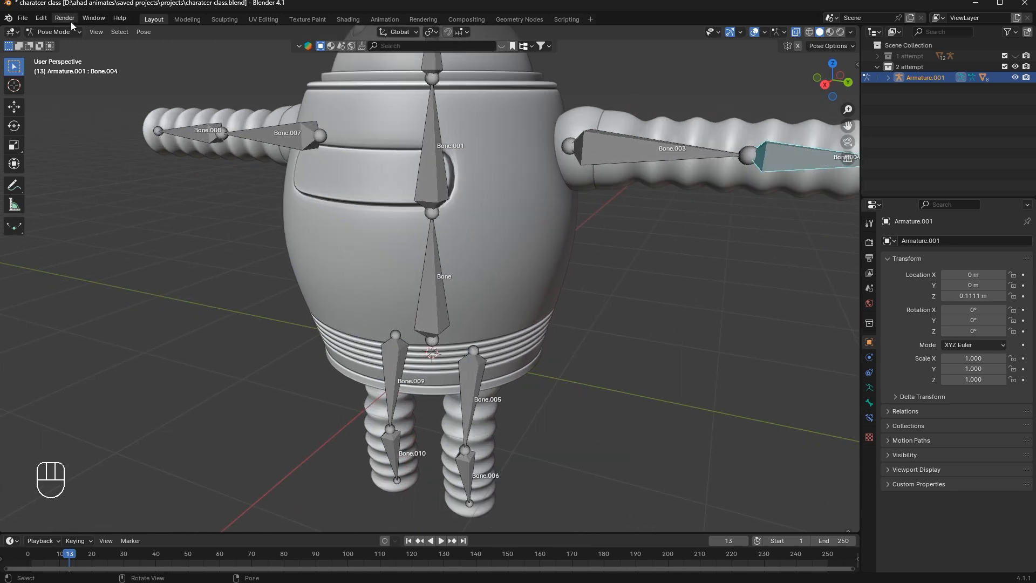
Switch the armature from Pose Mode to Object Mode and select the robot's body mesh
click(53, 31)
click(54, 43)
scroll(488, 200, down, 3)
click(482, 225)
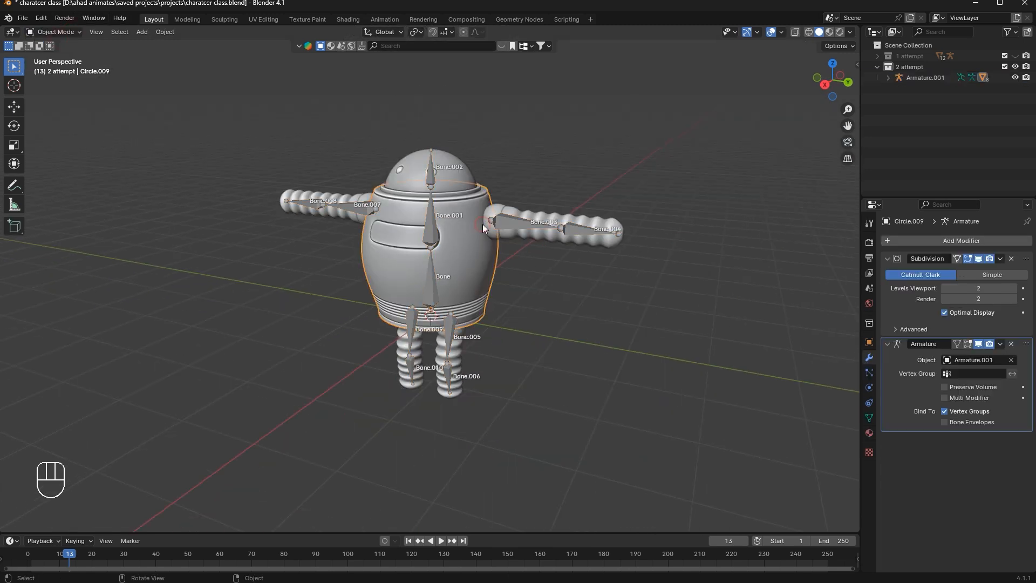
Select the armature, enter and leave its Edit Mode, and switch it to Pose Mode with all bones selected
key(a)
ctrl+drag(529, 212, 570, 226)
click(572, 230)
key(Tab)
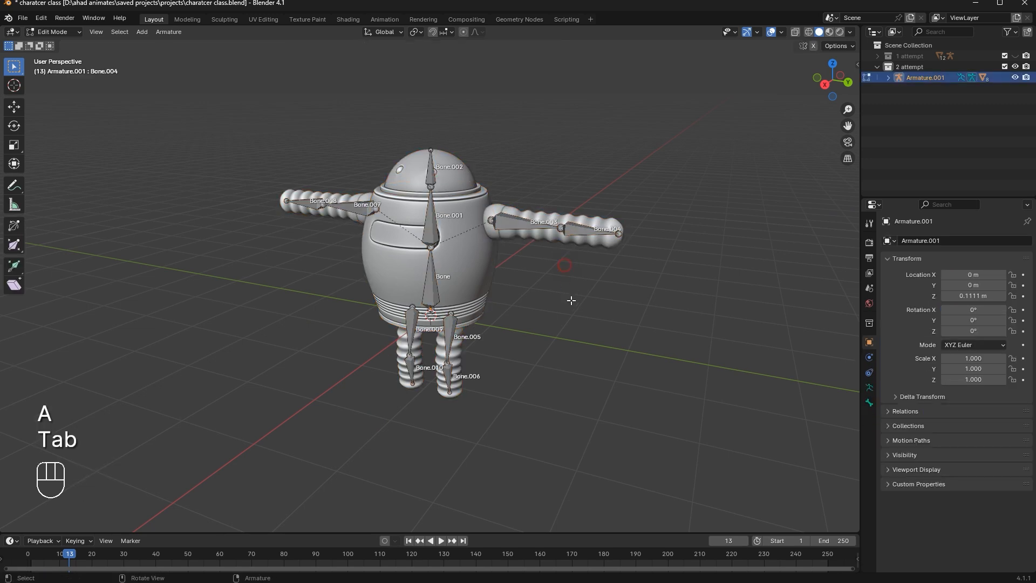
key(Tab)
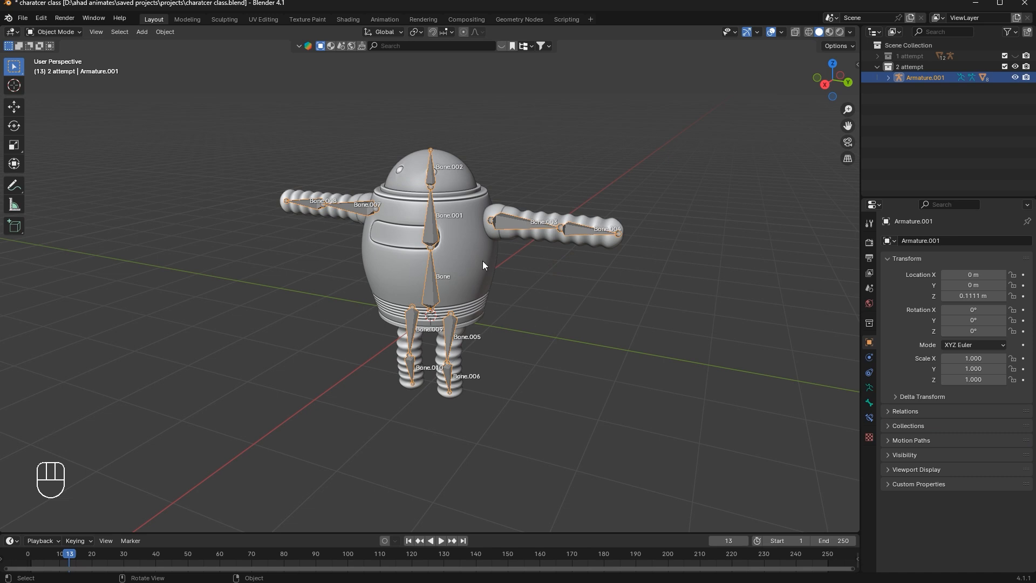
key(ctrl+Tab)
key(a)
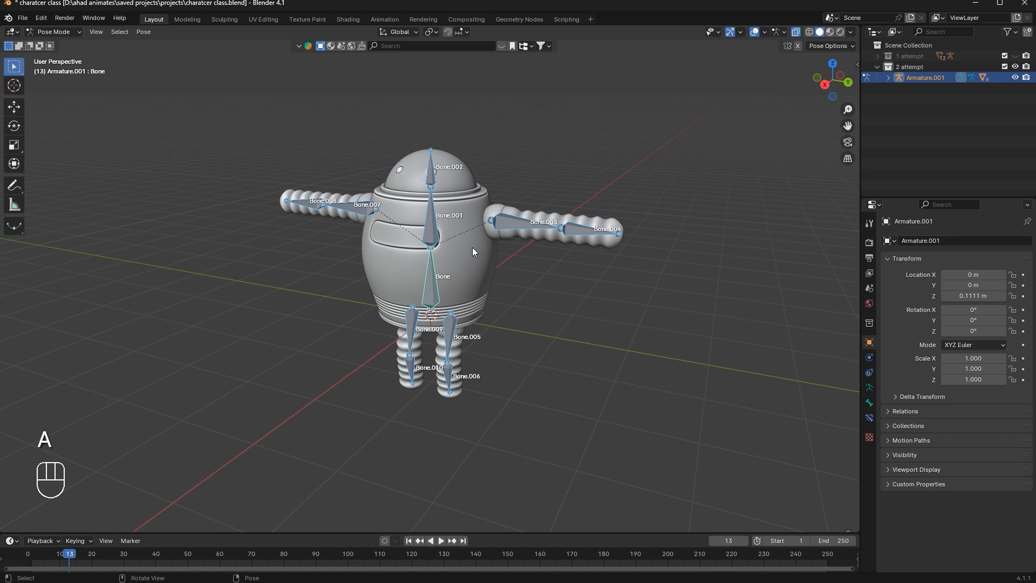
Return to Object Mode and reselect the armature by itself
click(54, 32)
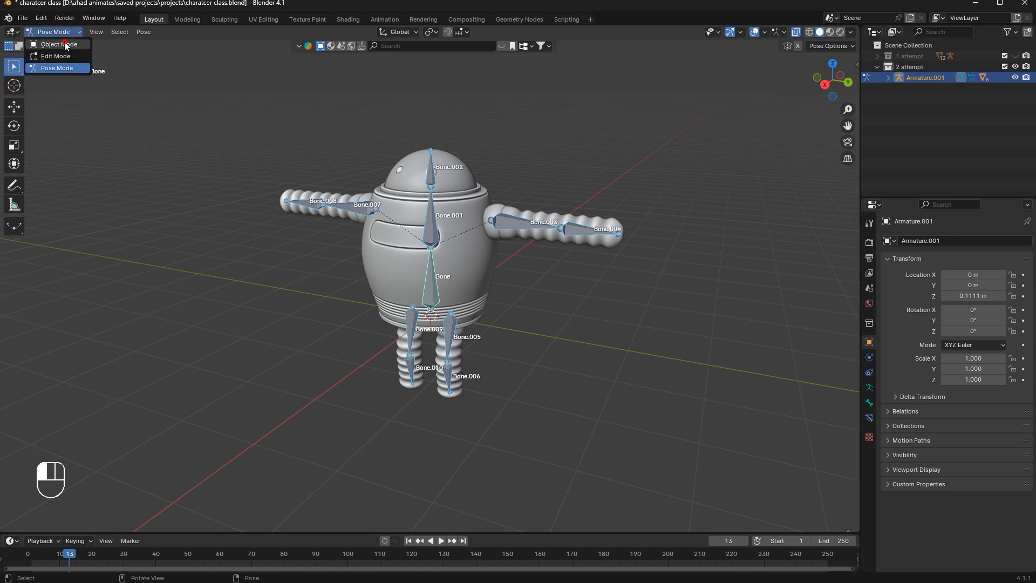
click(51, 43)
scroll(476, 232, up, 2)
key(a)
shift+click(487, 282)
click(487, 282)
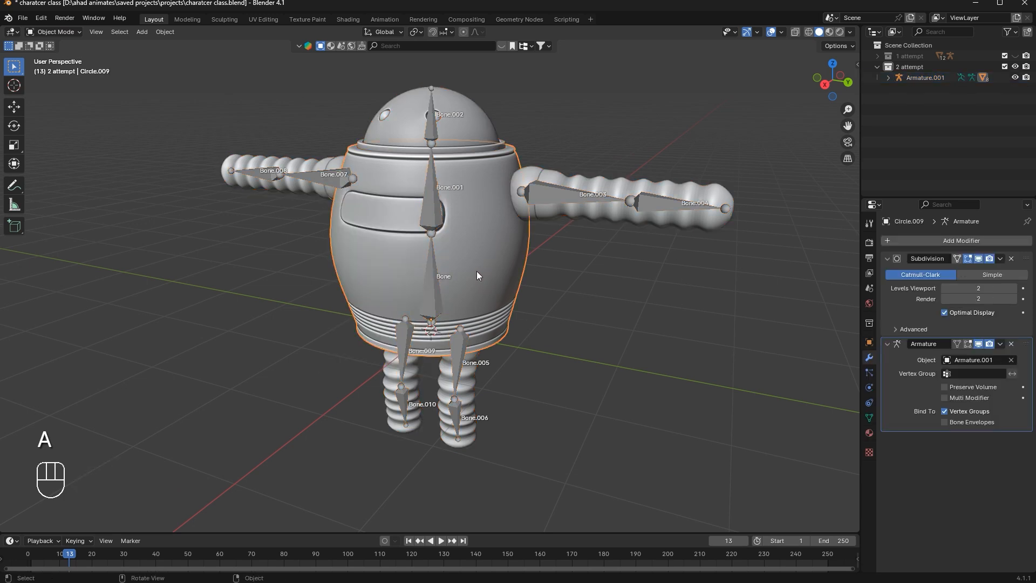
key(a)
key(a)
click(563, 196)
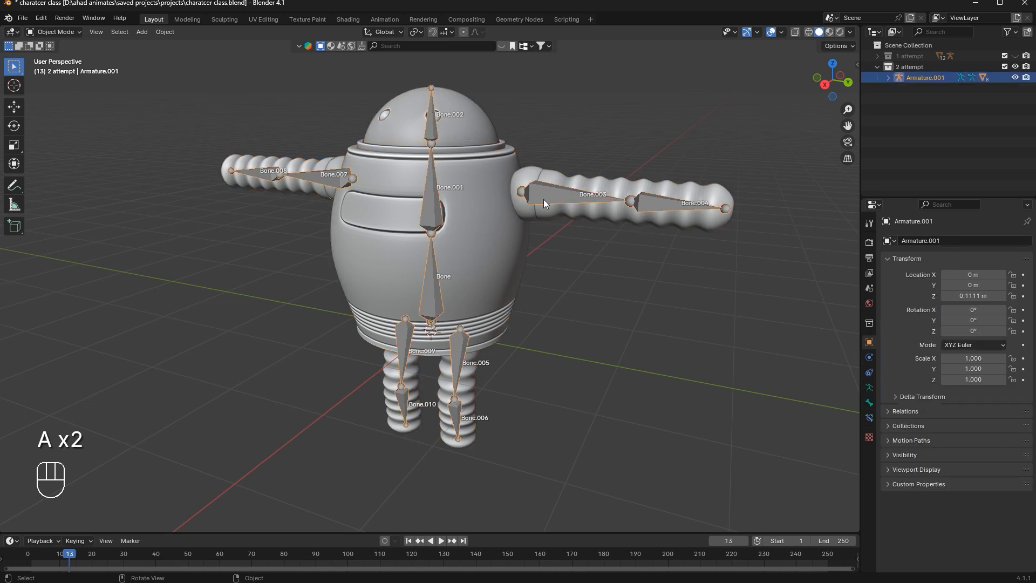
Enter and leave the armature's Edit Mode, and select both bones of the positive Y arm in Pose Mode
key(Tab)
click(578, 194)
key(Tab)
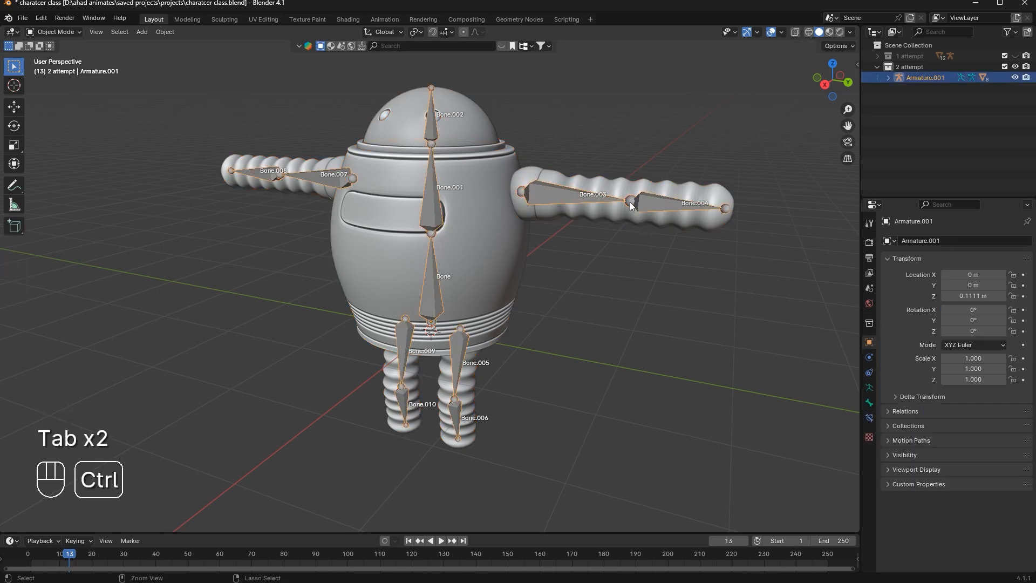
key(ctrl+Tab)
click(647, 208)
shift+click(599, 198)
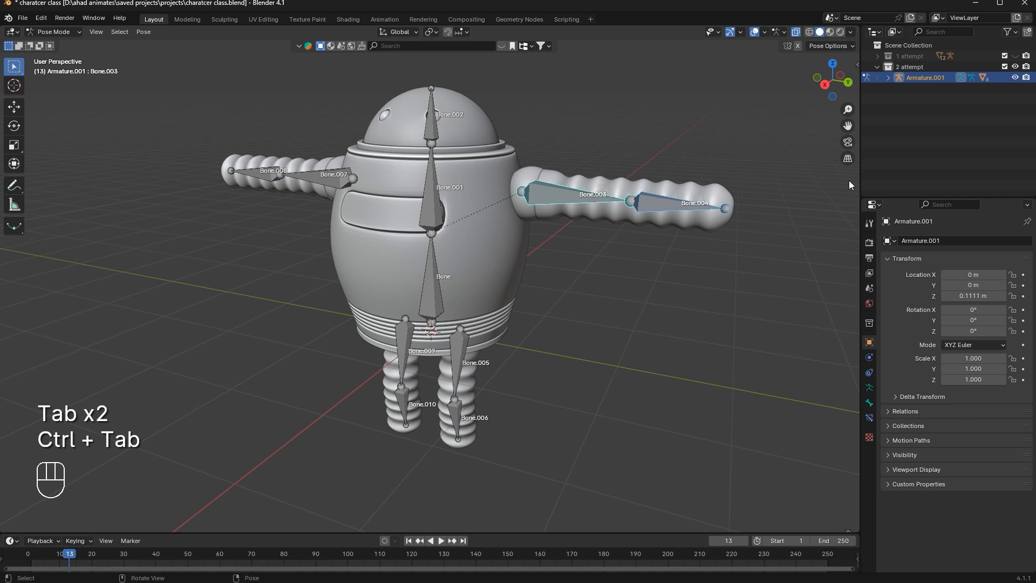
Select all bones, briefly enter Edit Mode, and return the armature to Object Mode
click(431, 299)
key(a)
key(Tab)
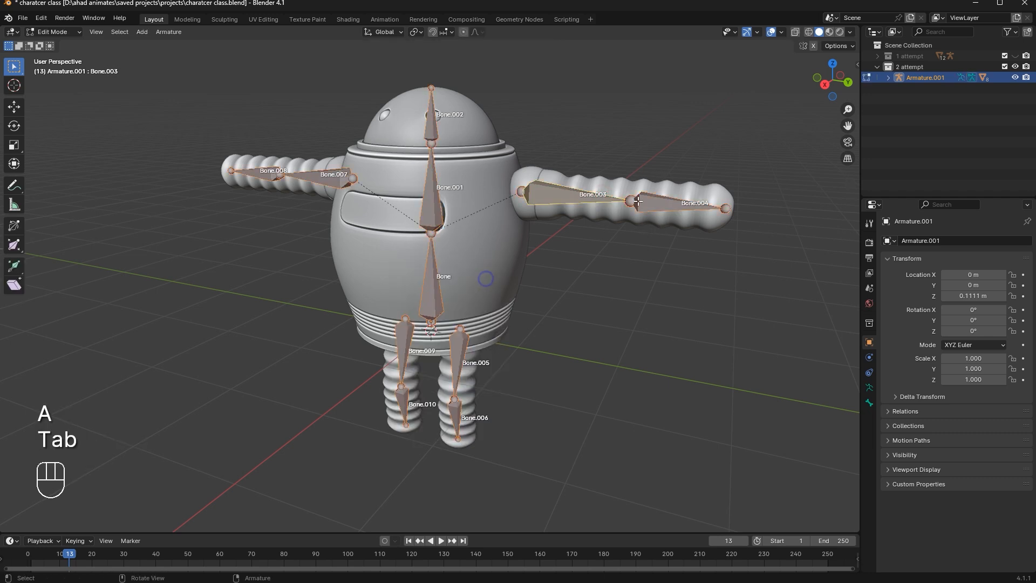
key(Tab)
key(ctrl+Tab)
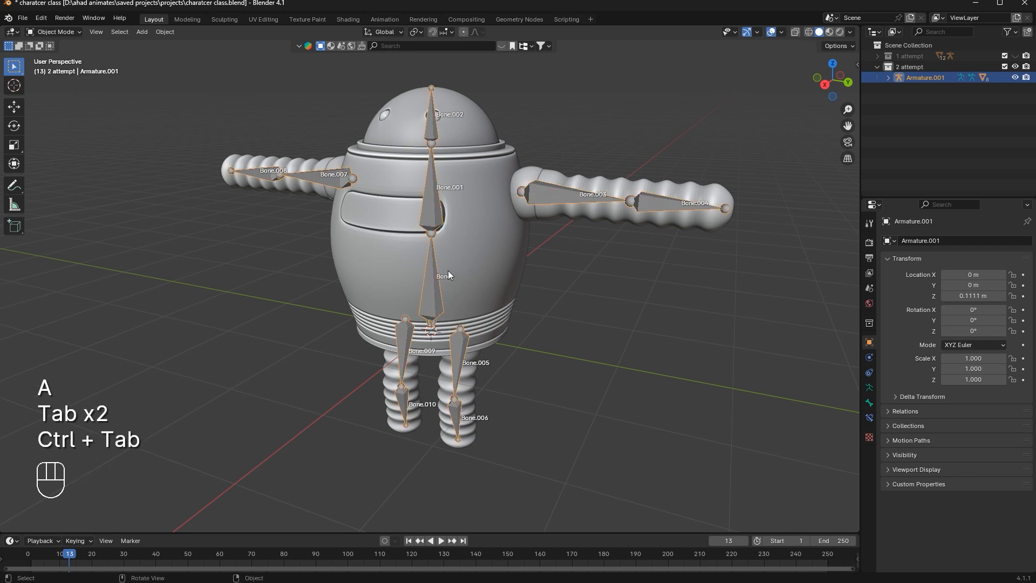
Select the armature together with the body mesh as the active object and enter Weight Paint mode
click(478, 258)
key(a)
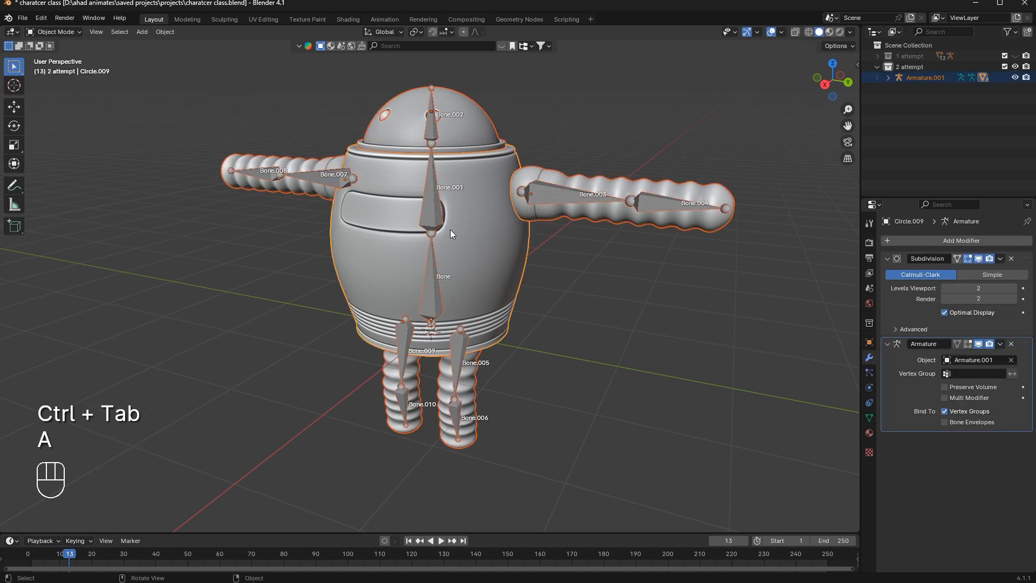
click(54, 34)
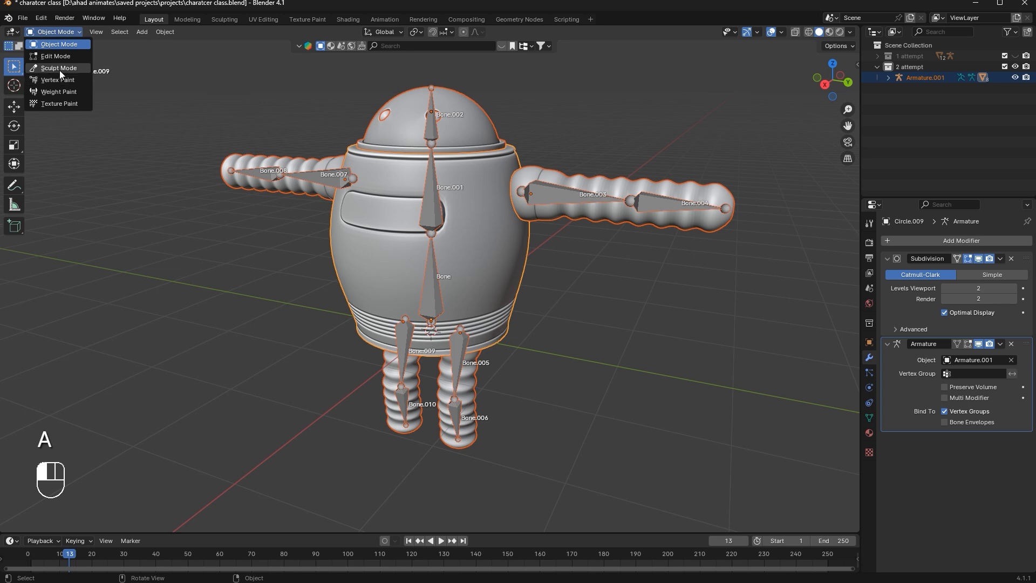
click(426, 196)
shift+click(474, 227)
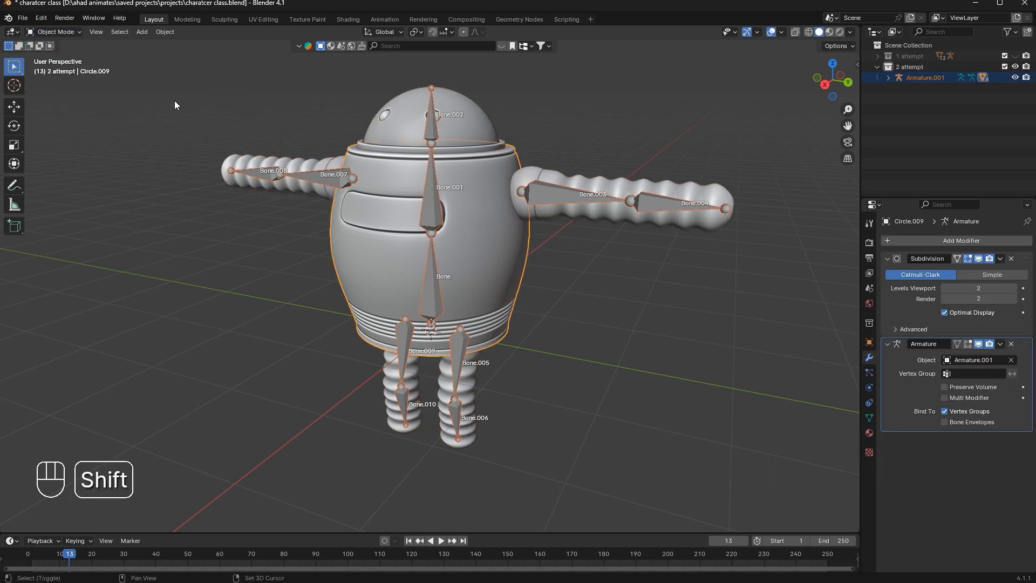
click(39, 32)
click(58, 92)
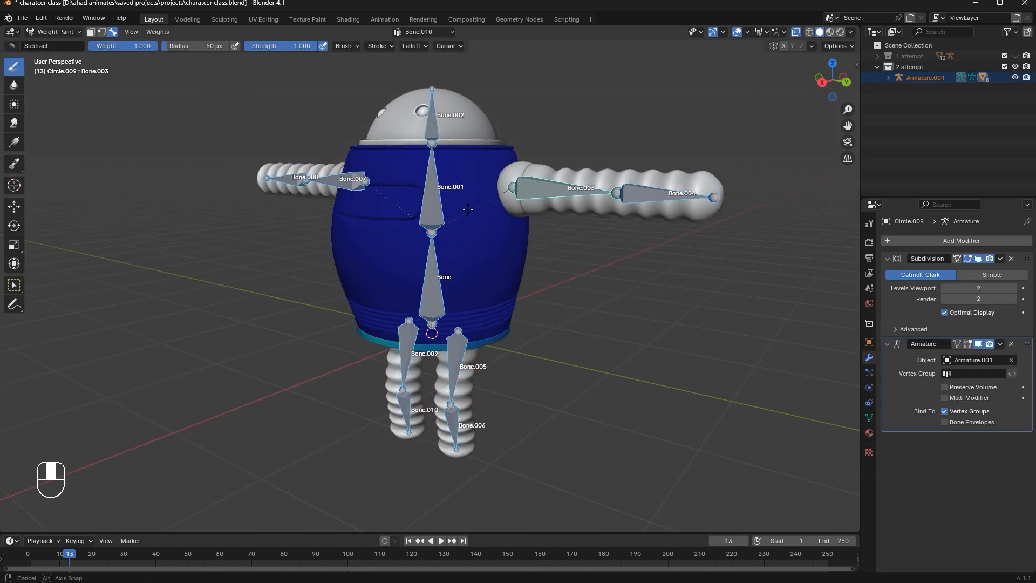
Examine the Bone.010 weight colours on the body from several angles, undoing the stray brush stroke
scroll(448, 245, up, 2)
middle_drag(449, 245, 504, 245)
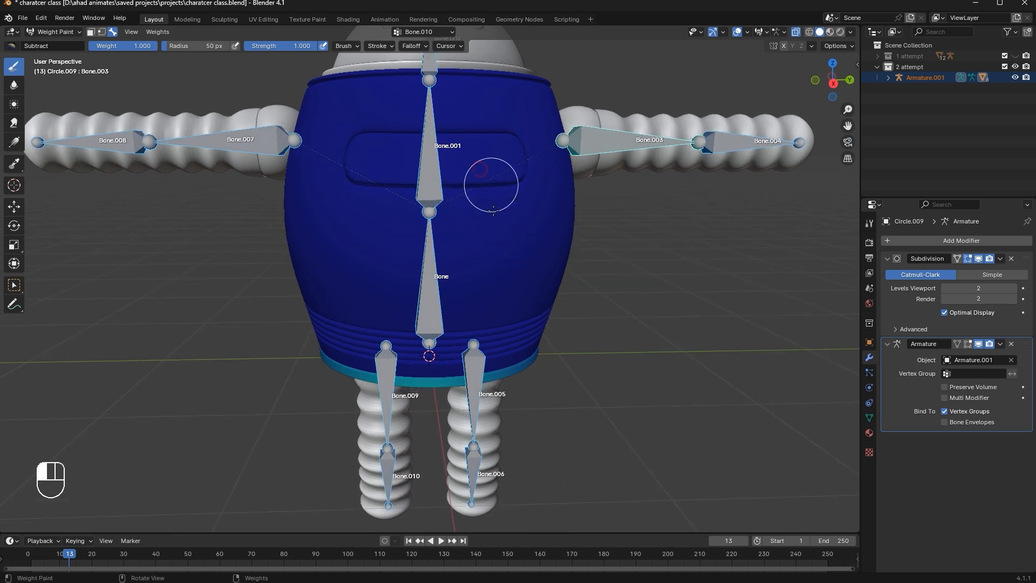
middle_drag(514, 207, 475, 210)
key(ctrl+z)
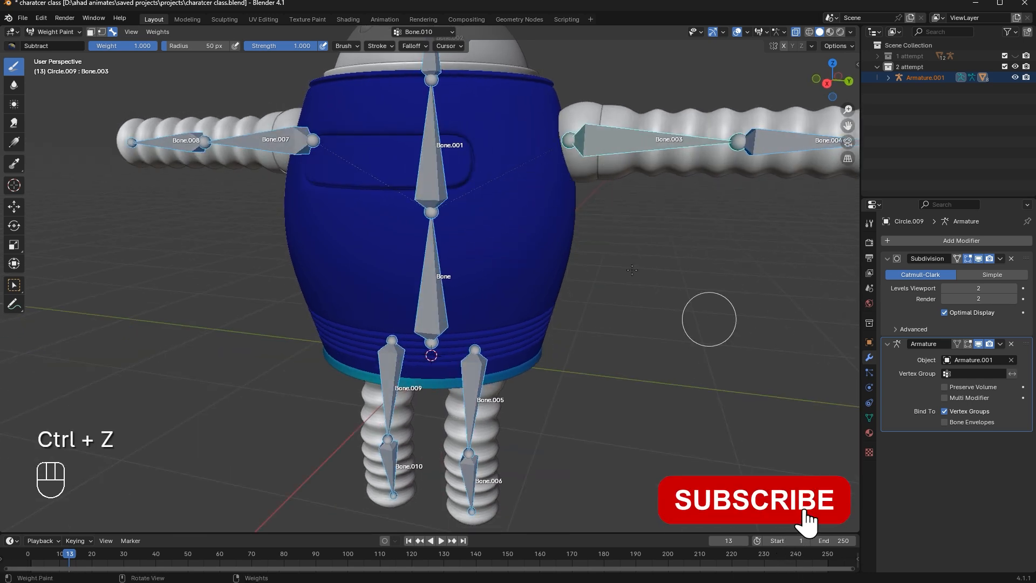
scroll(633, 272, down, 3)
middle_drag(632, 266, 503, 215)
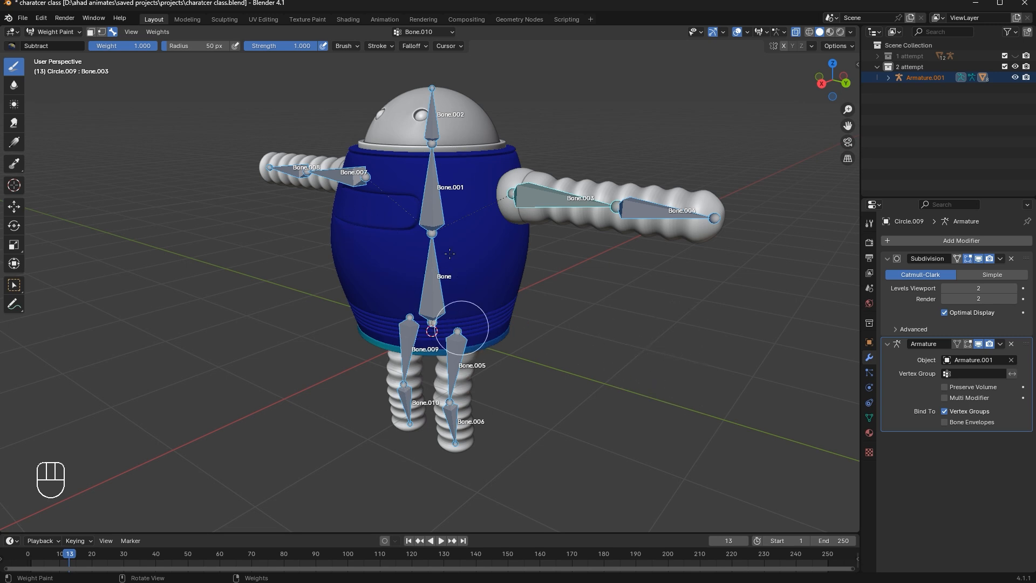
middle_drag(450, 253, 545, 261)
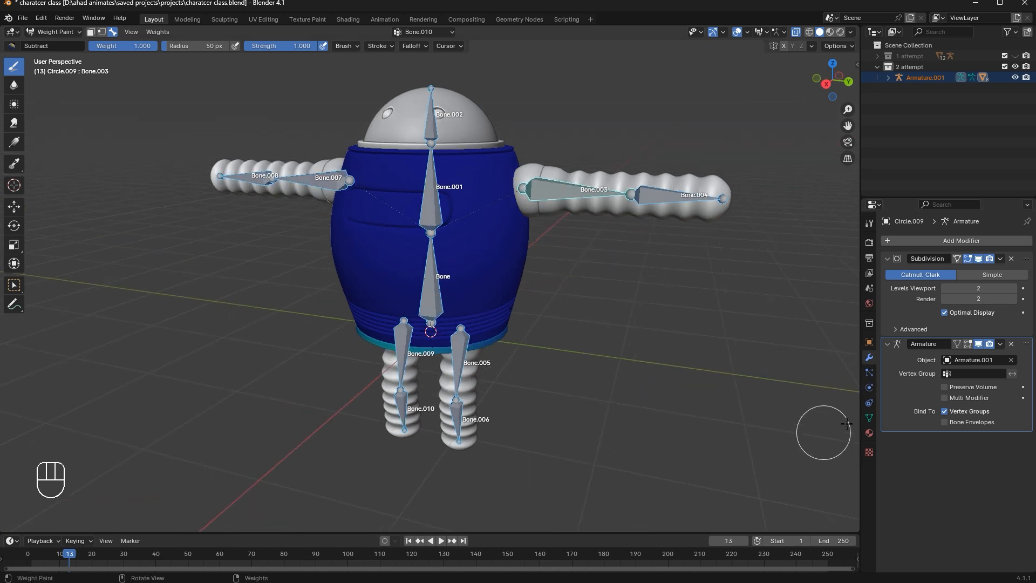
Display the body mesh's vertex groups and view the weights of Bone.005 and Bone.006
click(868, 418)
click(913, 277)
click(912, 289)
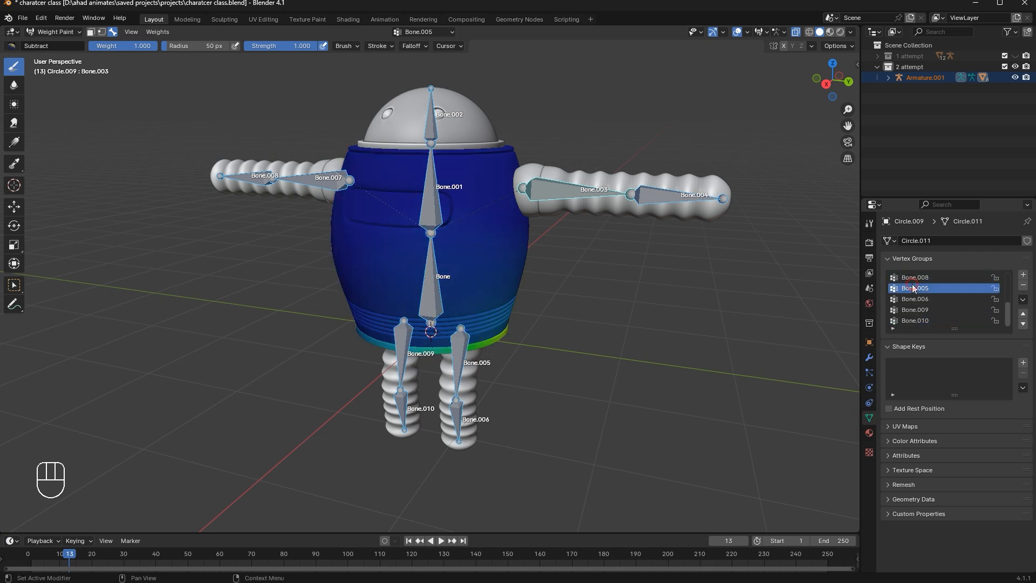
click(922, 300)
scroll(335, 290, up, 3)
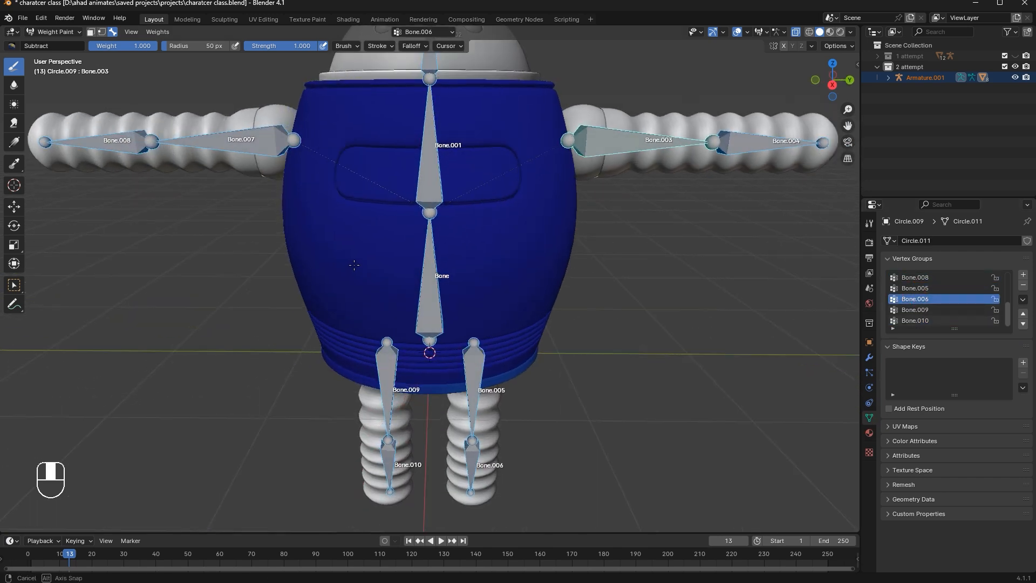
Select the Bone.008 vertex group and examine its influence on the body from several sides
click(932, 278)
middle_drag(342, 185, 423, 246)
scroll(394, 241, up, 1)
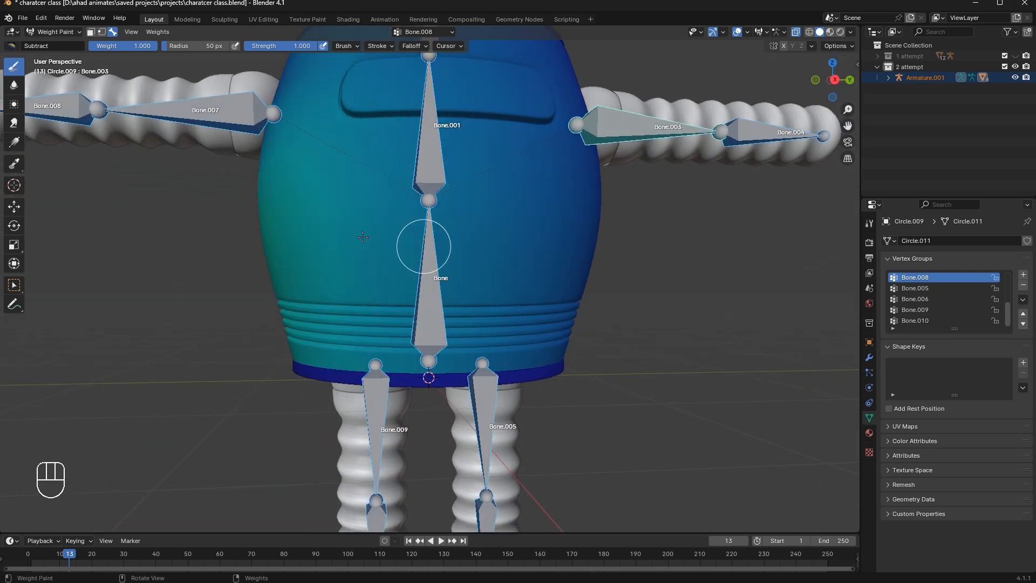
scroll(81, 144, down, 1)
scroll(107, 144, down, 2)
middle_drag(154, 157, 162, 162)
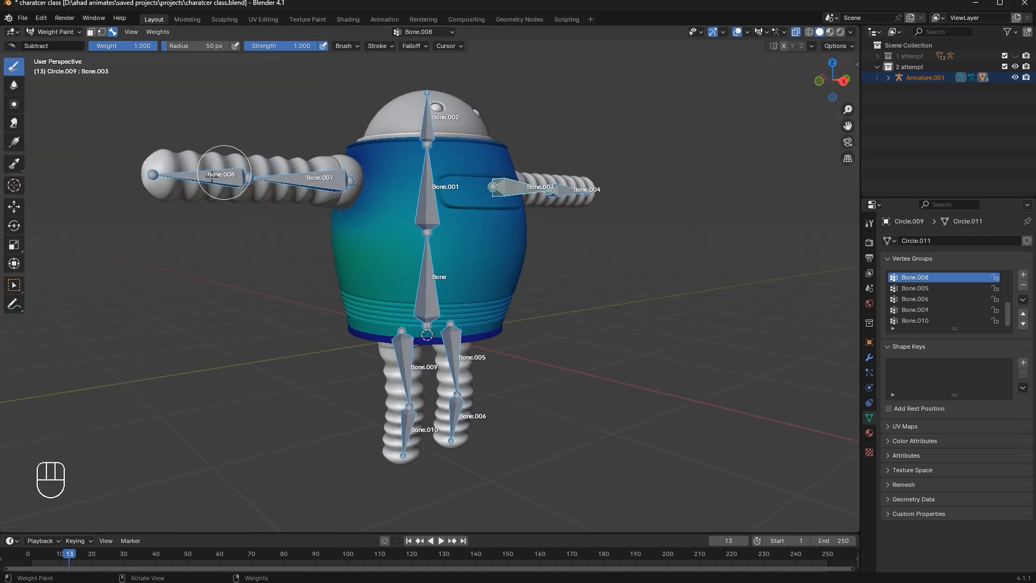
mouse_move(533, 268)
middle_down()
mouse_move(341, 291)
mouse_move(559, 223)
middle_up()
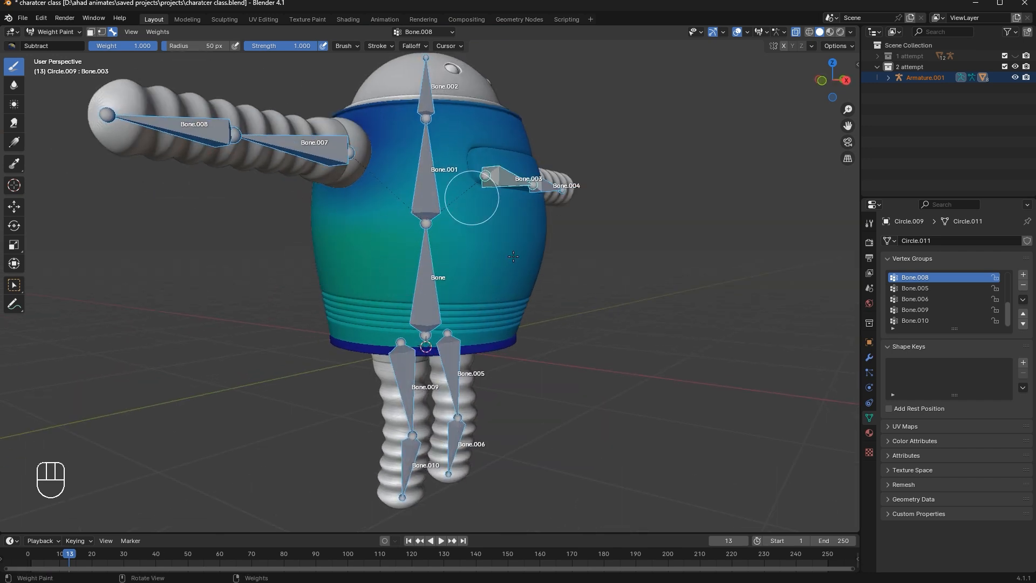
middle_drag(445, 268, 370, 260)
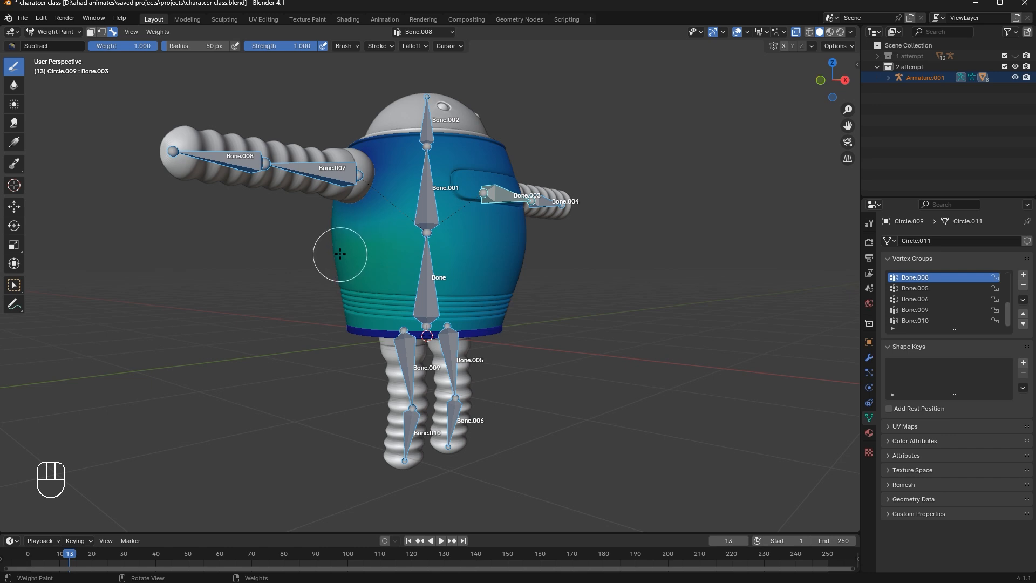
middle_drag(375, 273, 358, 275)
middle_drag(398, 235, 412, 232)
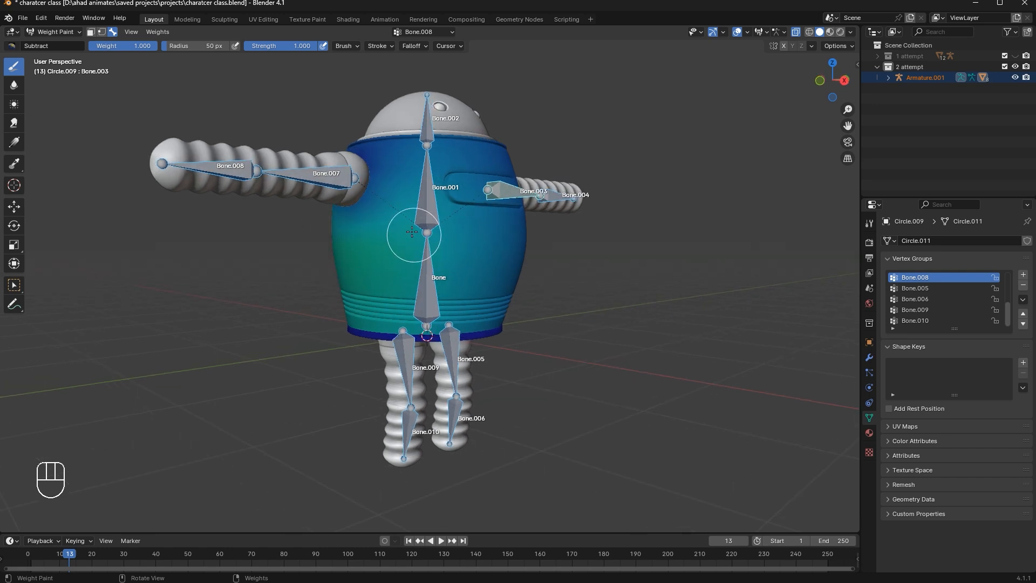
Blur the Bone.008 weights on the body below the negative Y arm
shift+drag(417, 170, 354, 309)
shift+drag(354, 229, 370, 257)
click(69, 32)
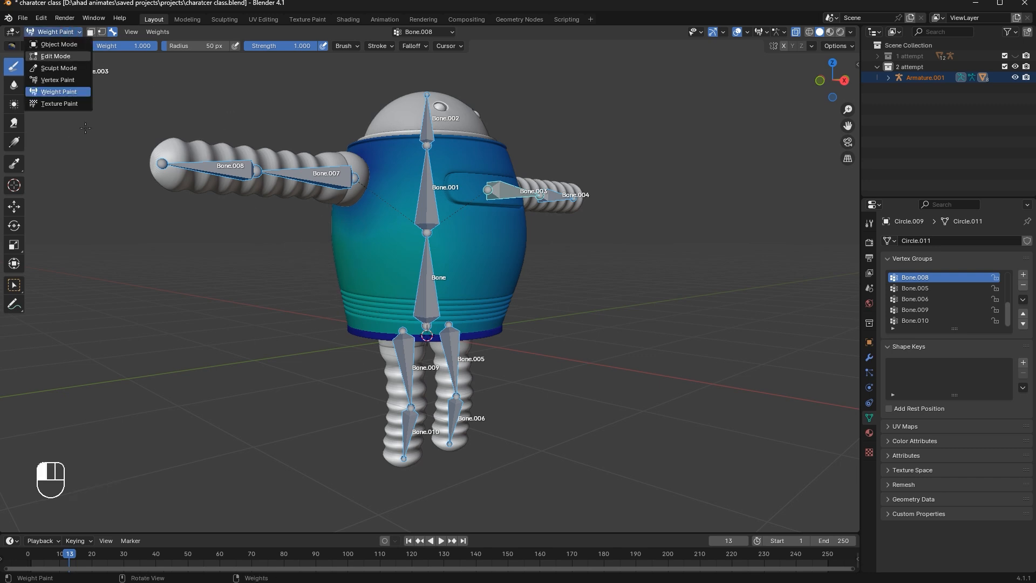
click(12, 46)
Remove the Bone.008 weights from all around the body using the Subtract brush at weight 1.000 and strength 1.000
mouse_move(429, 261)
mouse_down()
mouse_move(435, 197)
mouse_move(395, 328)
mouse_move(456, 356)
mouse_move(515, 233)
mouse_up()
middle_drag(514, 233, 351, 173)
drag(469, 270, 464, 189)
middle_drag(464, 189, 669, 145)
mouse_move(390, 135)
mouse_down()
mouse_move(405, 238)
mouse_move(381, 238)
mouse_up()
mouse_move(381, 238)
middle_down()
mouse_move(515, 198)
mouse_move(585, 198)
middle_up()
mouse_move(416, 121)
mouse_down()
mouse_move(412, 315)
mouse_move(428, 157)
mouse_move(388, 157)
mouse_up()
middle_drag(388, 157, 485, 157)
mouse_move(503, 102)
mouse_down()
mouse_move(459, 354)
mouse_move(430, 88)
mouse_move(372, 124)
mouse_up()
middle_drag(348, 182, 439, 168)
drag(397, 155, 522, 140)
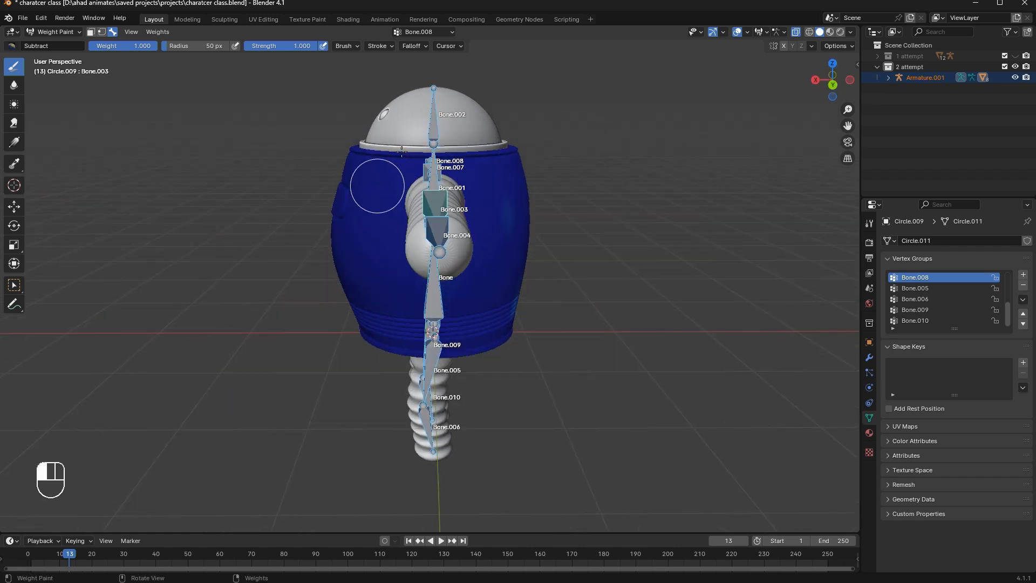
middle_drag(522, 139, 318, 208)
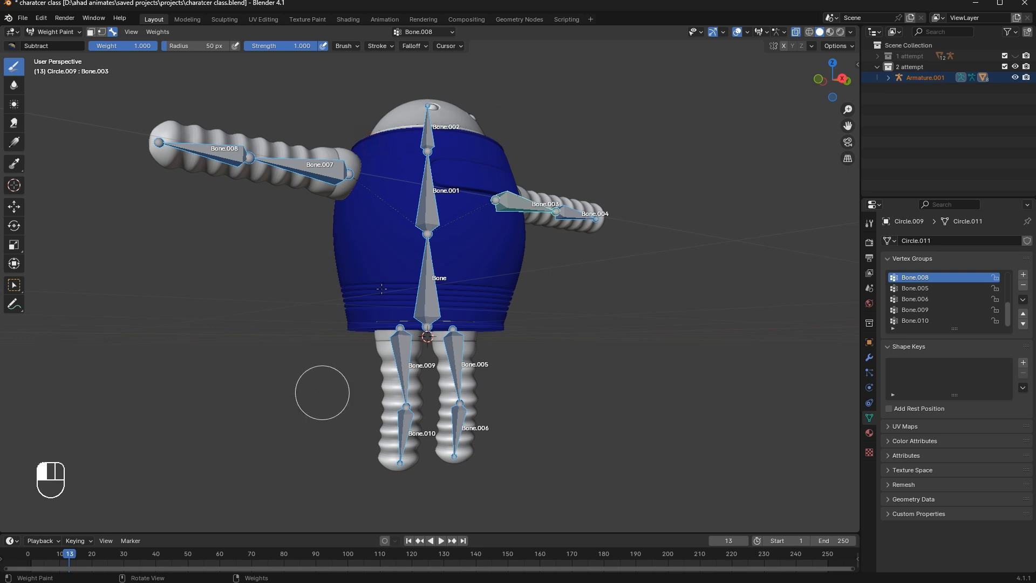
mouse_move(418, 377)
middle_down()
mouse_move(349, 244)
mouse_move(605, 180)
middle_up()
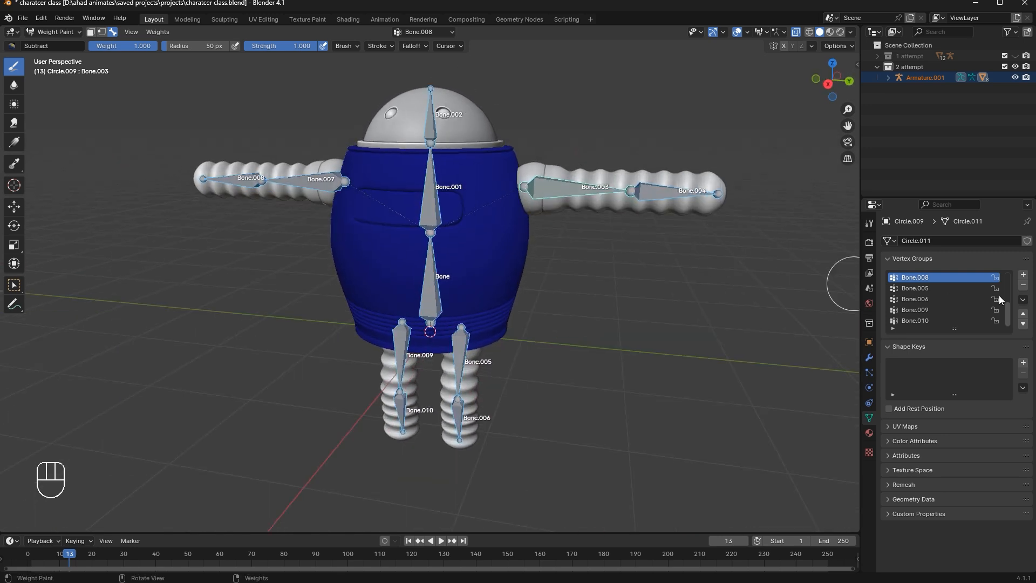
Select the Bone.003 vertex group and erase its weights from the body with the Subtract brush
scroll(940, 296, up, 4)
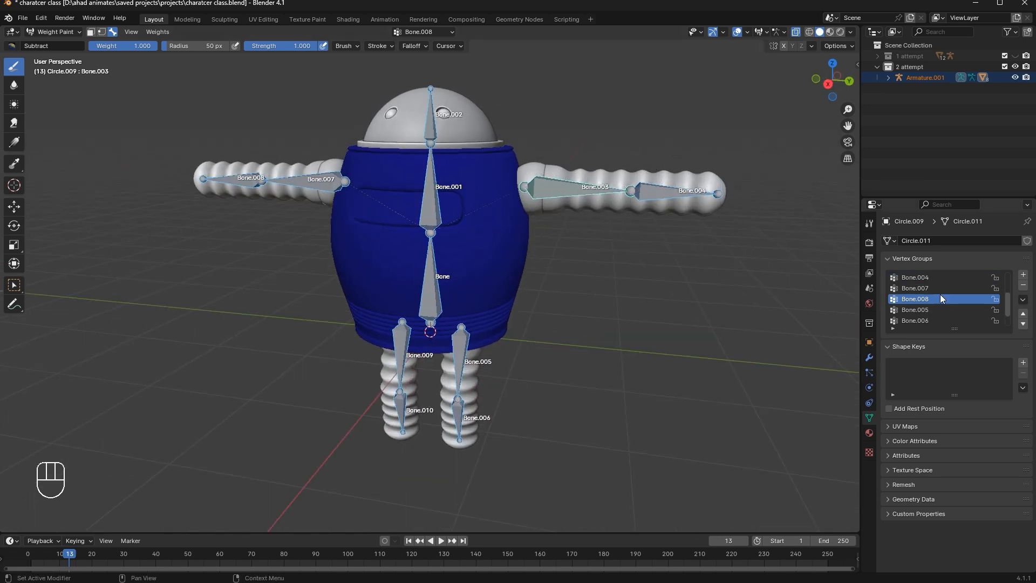
click(924, 291)
middle_drag(424, 212, 380, 215)
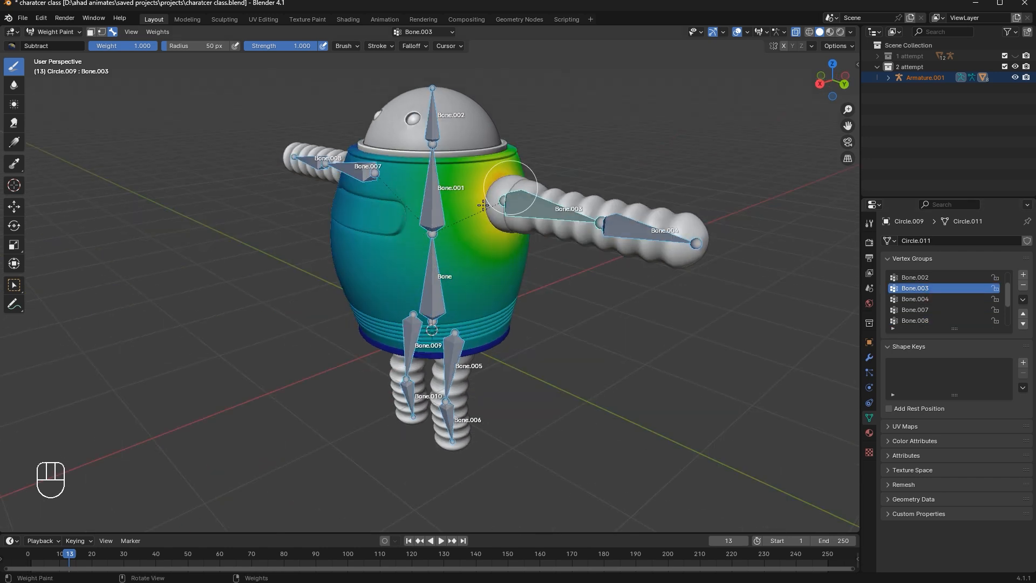
mouse_move(518, 167)
mouse_down()
mouse_move(585, 124)
mouse_move(231, 226)
mouse_move(509, 254)
mouse_move(347, 394)
mouse_move(603, 287)
mouse_move(556, 284)
mouse_up()
middle_drag(557, 285, 446, 285)
mouse_move(589, 94)
mouse_down()
mouse_move(554, 184)
mouse_move(581, 233)
mouse_move(362, 408)
mouse_move(451, 336)
mouse_move(394, 381)
mouse_move(527, 366)
mouse_up()
middle_drag(527, 365, 599, 285)
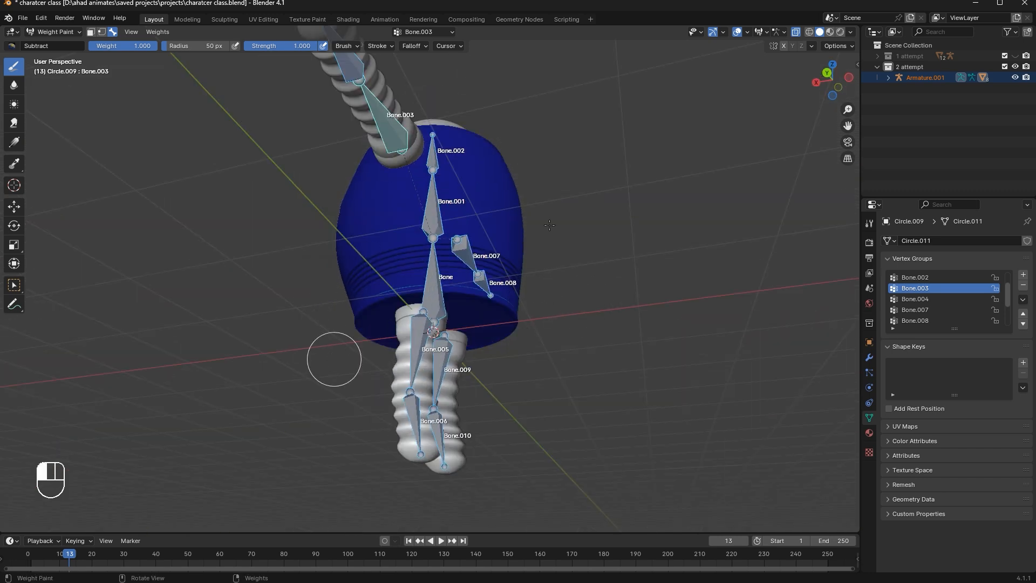
Subtract the leftover Bone.003 weights around the body, working from several sides
middle_drag(335, 358, 529, 241)
mouse_move(444, 249)
mouse_down()
mouse_move(497, 204)
mouse_move(370, 293)
mouse_up()
middle_drag(370, 293, 662, 290)
middle_drag(239, 302, 92, 127)
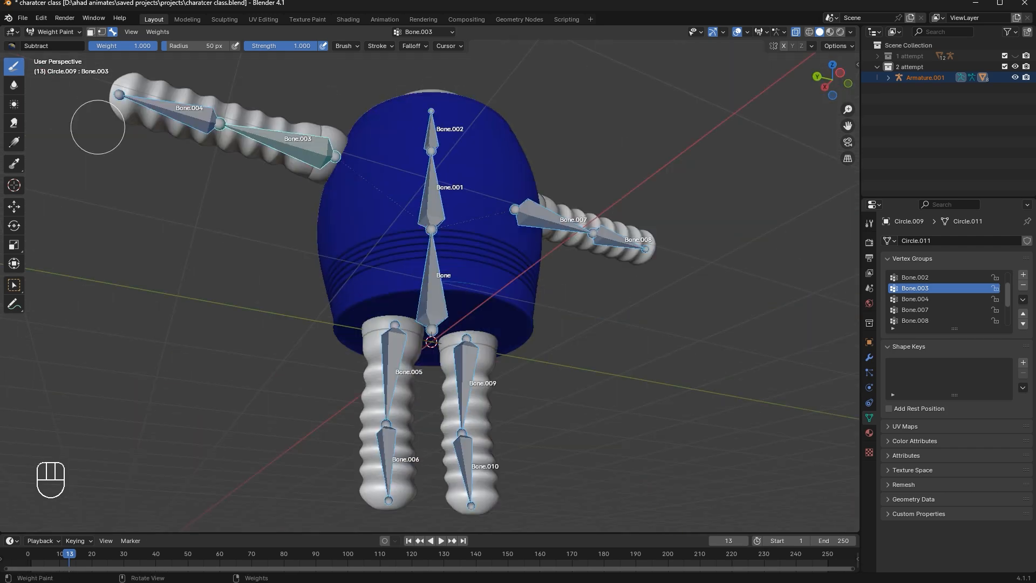
middle_drag(325, 121, 167, 235)
mouse_move(168, 235)
mouse_down()
mouse_move(481, 214)
mouse_move(396, 243)
mouse_move(397, 363)
mouse_move(337, 339)
mouse_up()
middle_drag(336, 340, 497, 216)
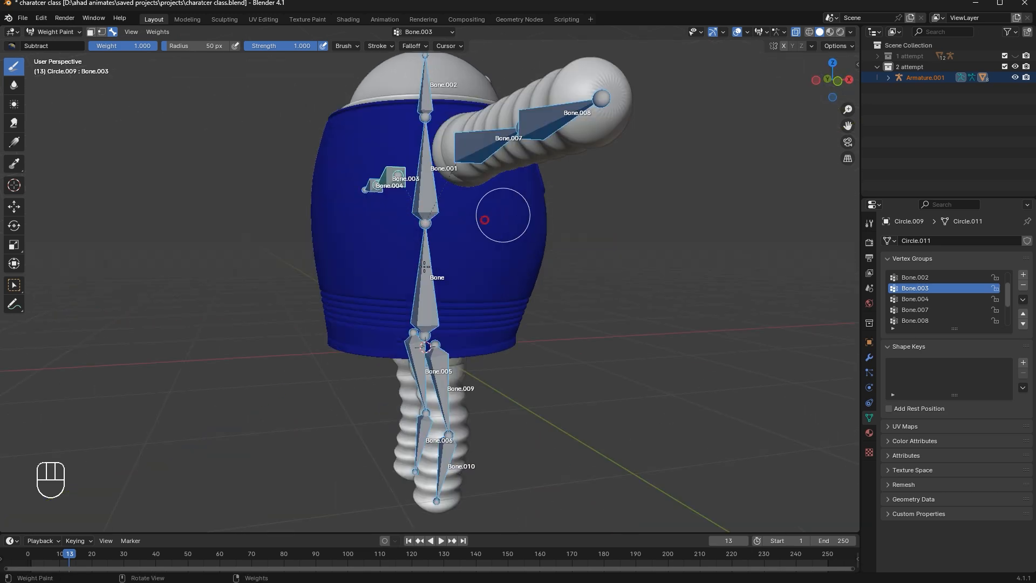
middle_drag(467, 309, 486, 302)
middle_drag(386, 340, 747, 194)
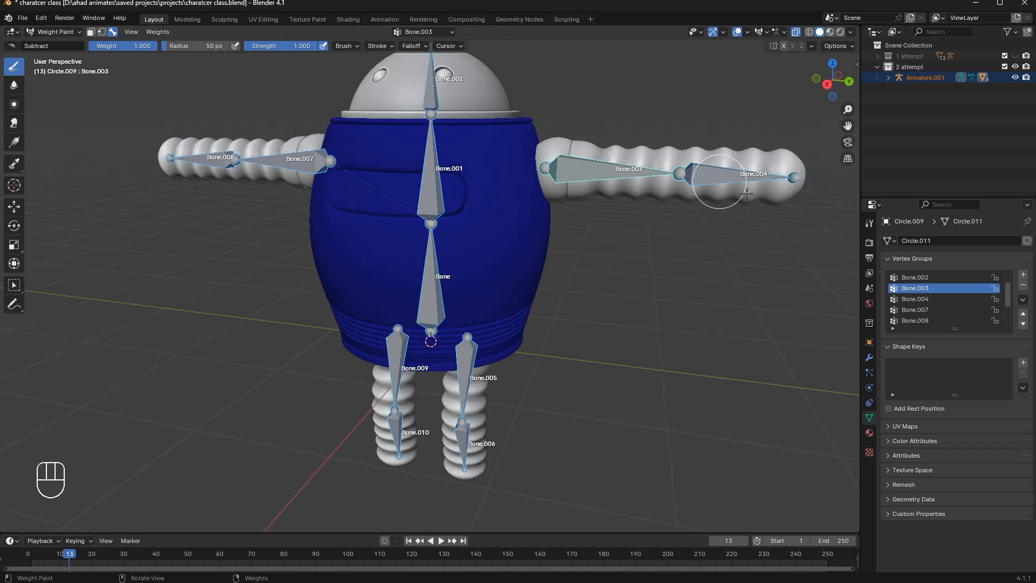
Select the Bone.004 vertex group and erase its weights from all around the body with the Subtract brush
click(938, 301)
middle_drag(428, 289, 620, 185)
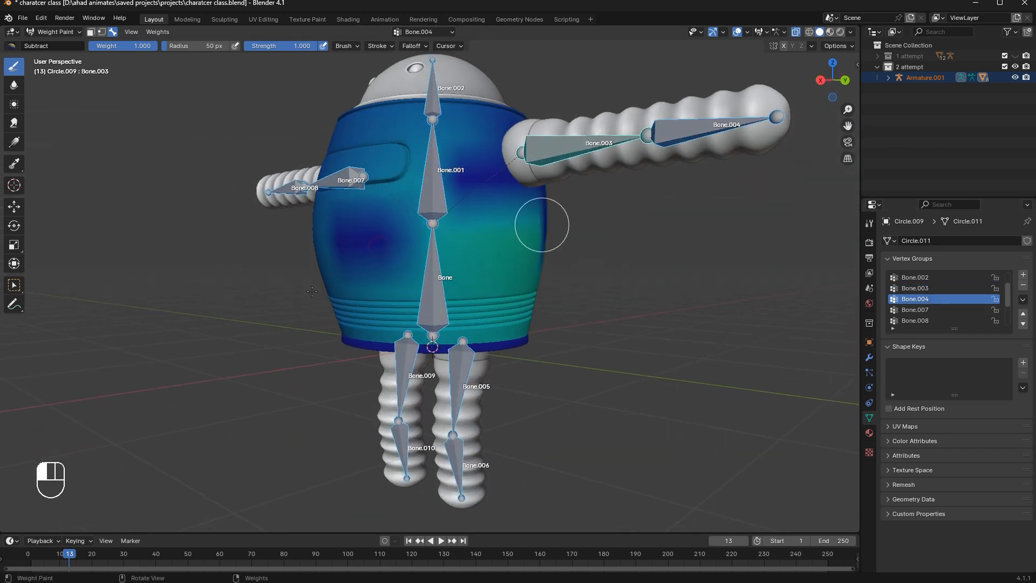
mouse_move(425, 321)
mouse_down()
mouse_move(493, 277)
mouse_move(606, 238)
mouse_move(518, 116)
mouse_move(336, 130)
mouse_move(290, 189)
mouse_move(316, 253)
mouse_up()
middle_drag(580, 208, 402, 243)
mouse_move(305, 203)
mouse_down()
mouse_move(642, 76)
mouse_move(542, 257)
mouse_move(393, 342)
mouse_move(555, 301)
mouse_move(518, 330)
mouse_move(461, 159)
mouse_move(431, 125)
mouse_up()
middle_drag(434, 183, 324, 172)
mouse_move(266, 357)
mouse_down()
mouse_move(378, 322)
mouse_move(358, 423)
mouse_move(461, 442)
mouse_move(356, 336)
mouse_up()
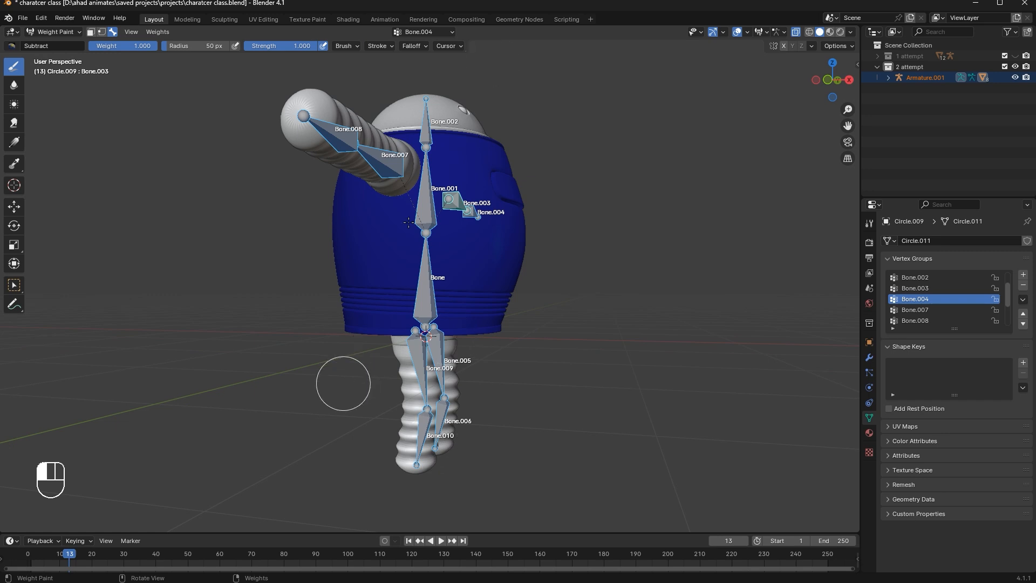
middle_drag(604, 200, 400, 212)
middle_drag(493, 326, 484, 239)
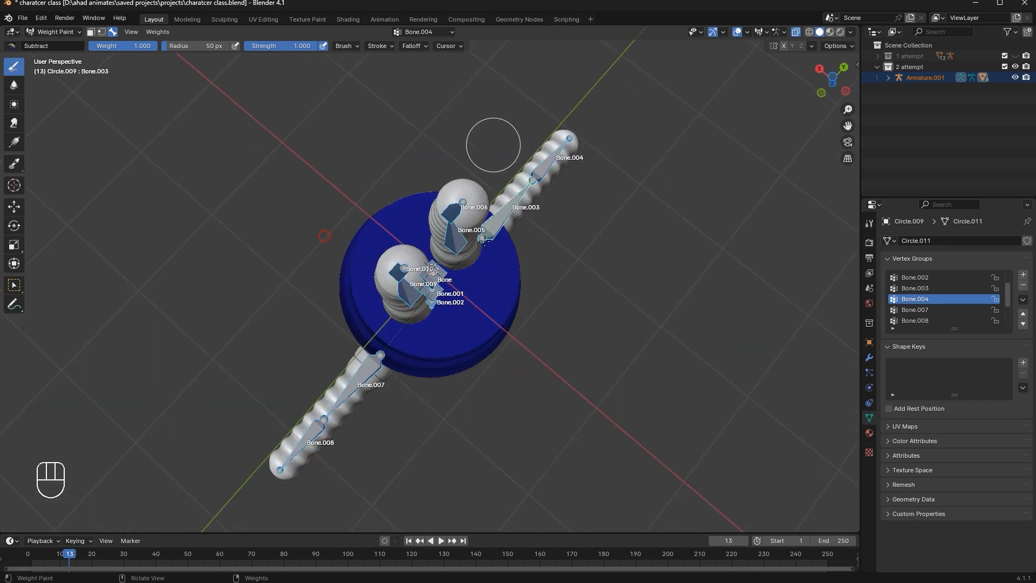
mouse_move(318, 233)
middle_down()
mouse_move(410, 292)
mouse_move(634, 240)
middle_up()
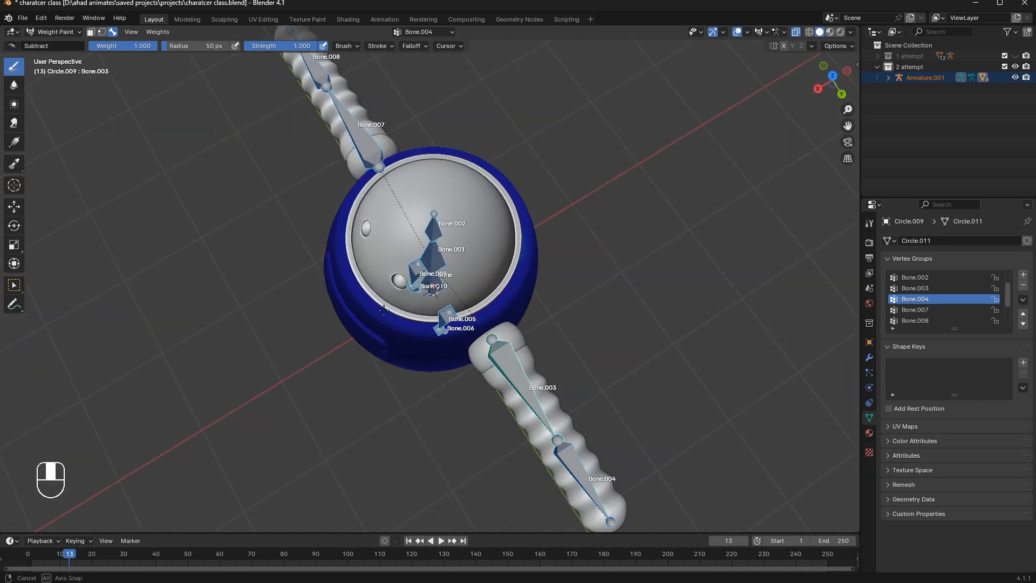
middle_drag(455, 292, 427, 187)
Leave Weight Paint, select the armature, enter Pose Mode and select Bone.004
click(64, 32)
click(54, 40)
click(568, 192)
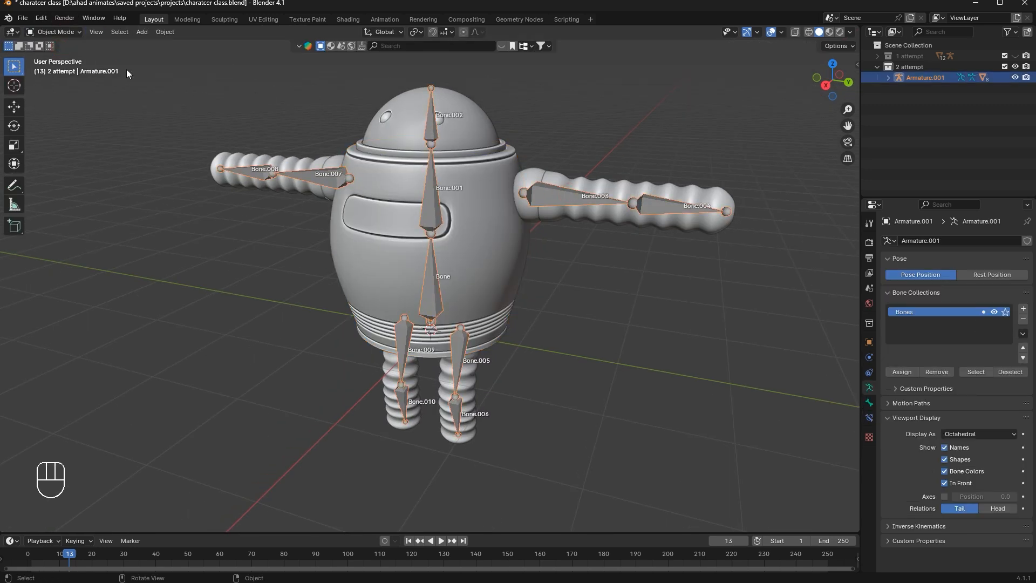
click(61, 32)
click(57, 68)
click(668, 203)
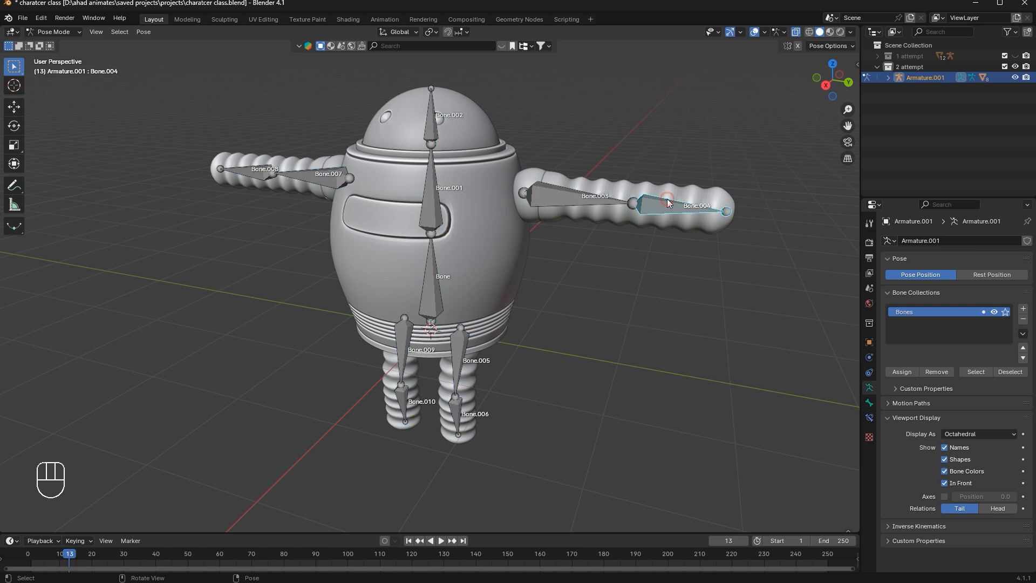
Test how Bone.004 deforms the arm and body by trial-rotating it from different views, cancelling each transform
key(g)
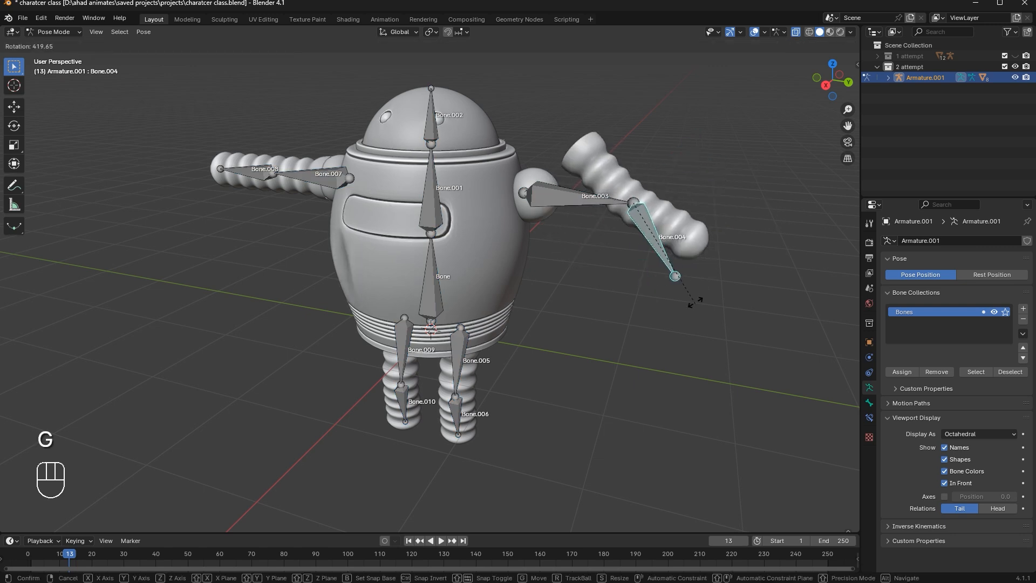
right_click(559, 270)
middle_drag(559, 270, 390, 289)
key(g)
right_click(562, 155)
key(g)
right_click(479, 105)
middle_drag(478, 105, 544, 192)
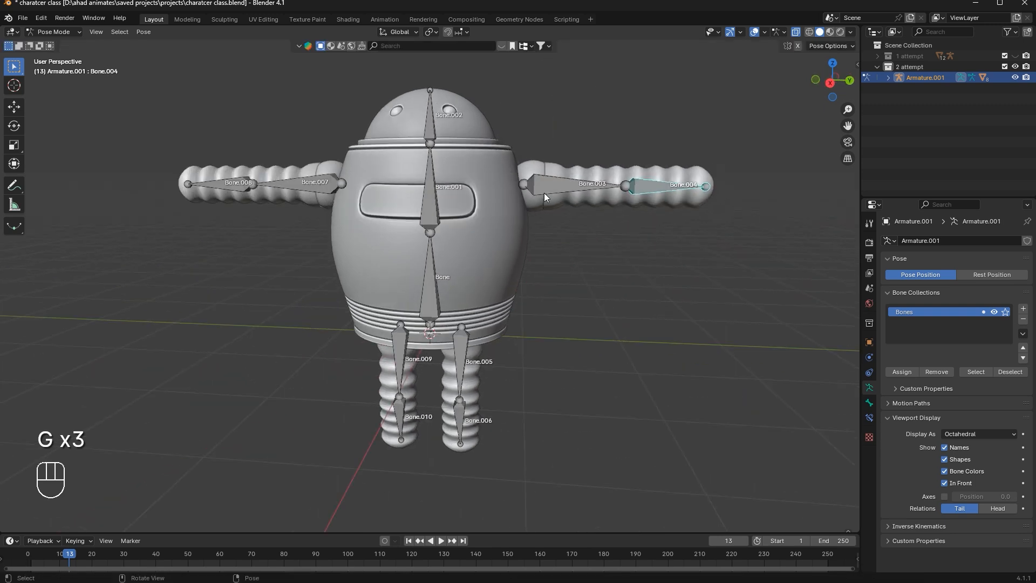
key(g)
key(r)
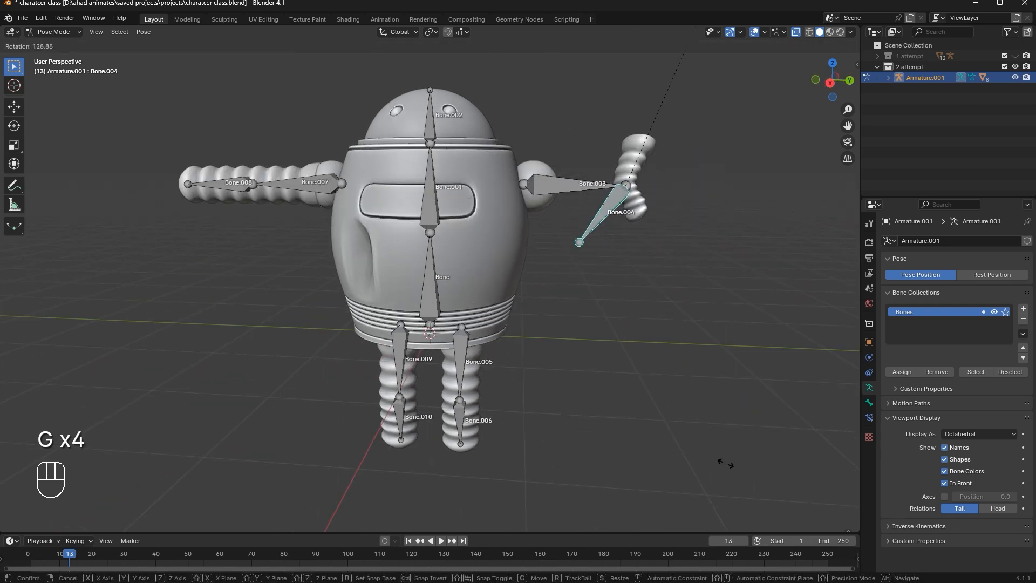
right_click(465, 305)
key(g)
right_click(809, 397)
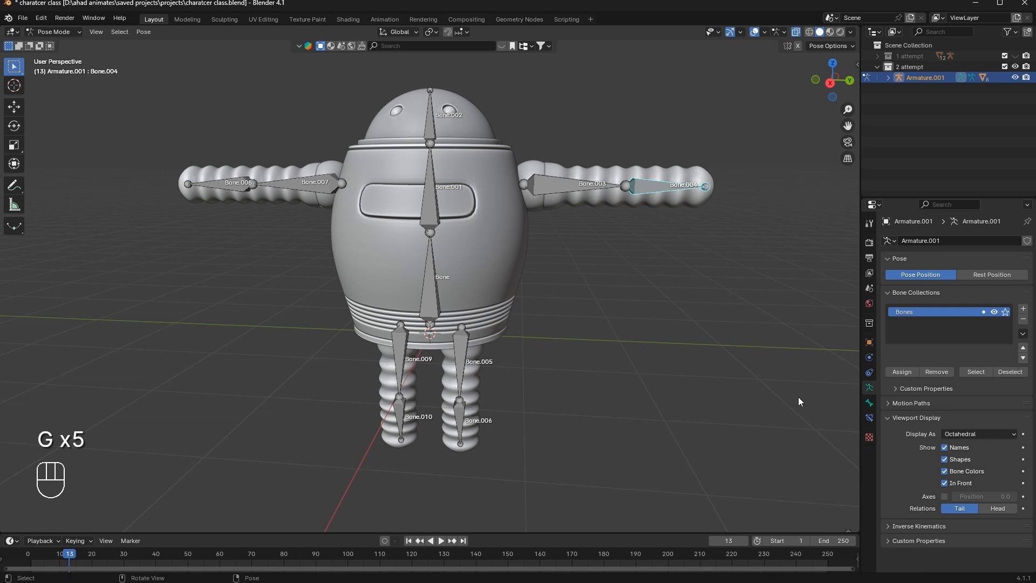
Select all bones of the armature in Pose Mode
shift+click(603, 183)
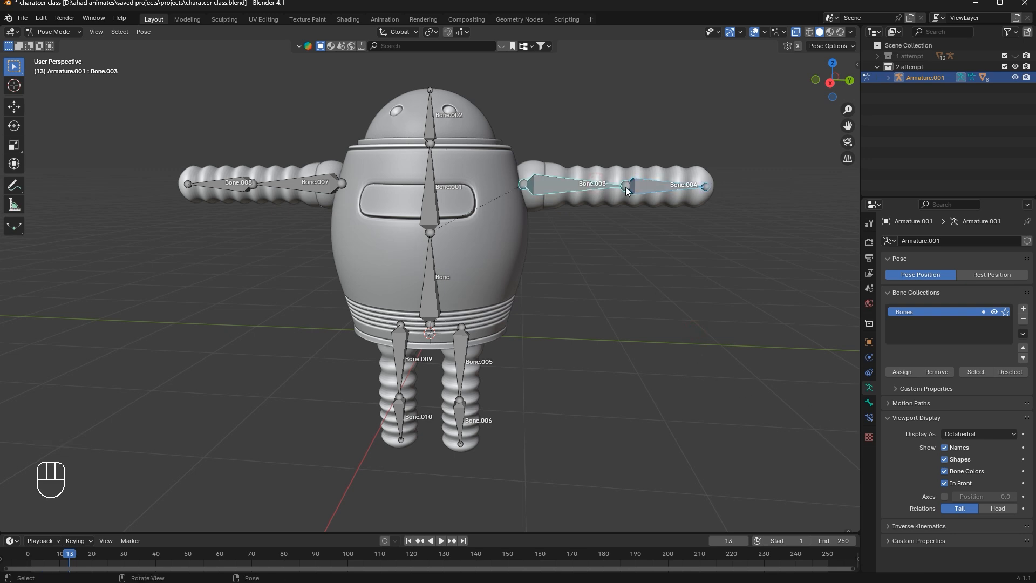
key(a)
click(677, 294)
key(a)
middle_drag(572, 253, 534, 262)
Select the positive Y arm mesh together with the armature in Object Mode and enter Weight Paint
click(80, 32)
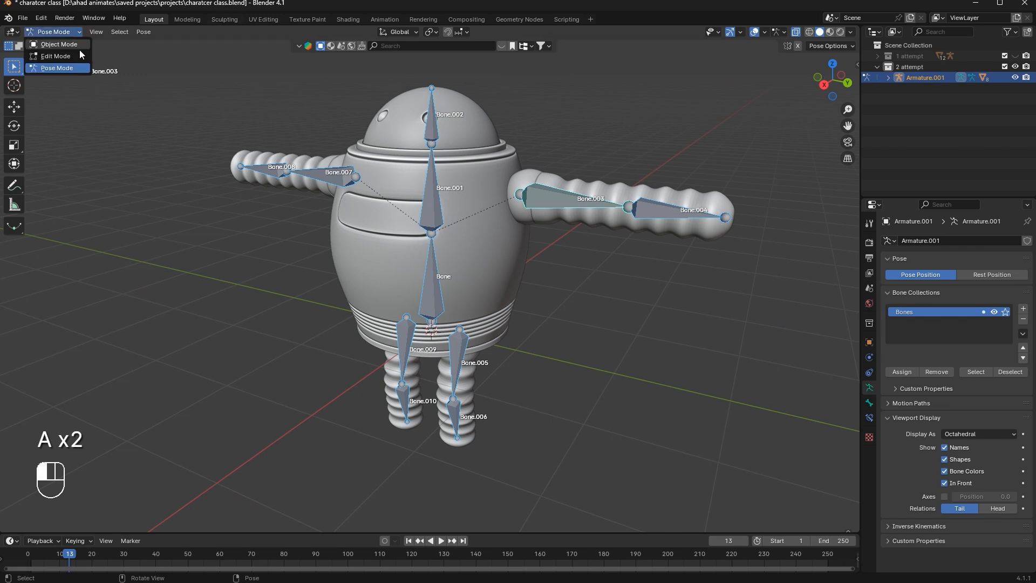
click(59, 44)
click(605, 181)
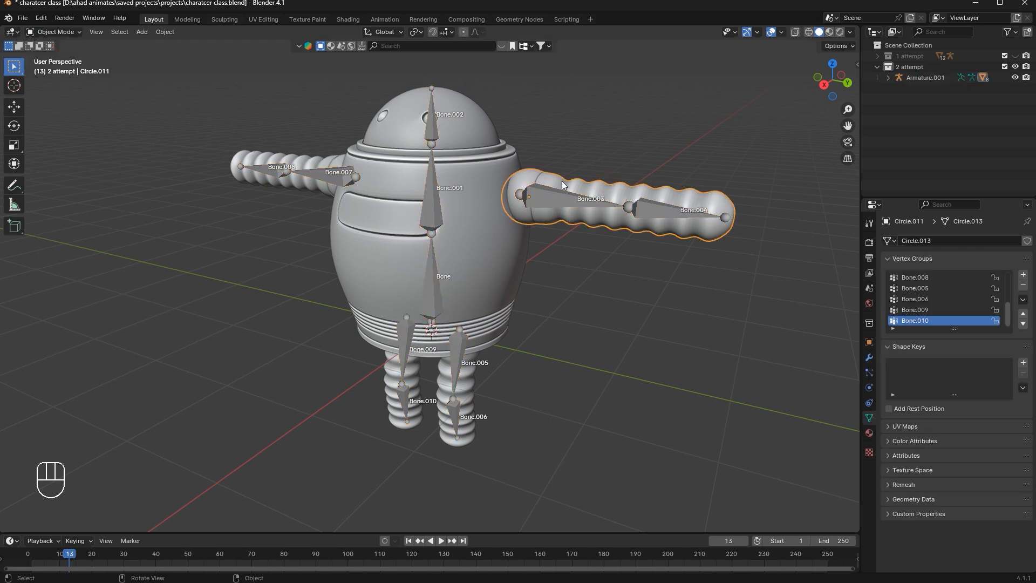
shift+click(592, 203)
shift+click(613, 183)
click(77, 32)
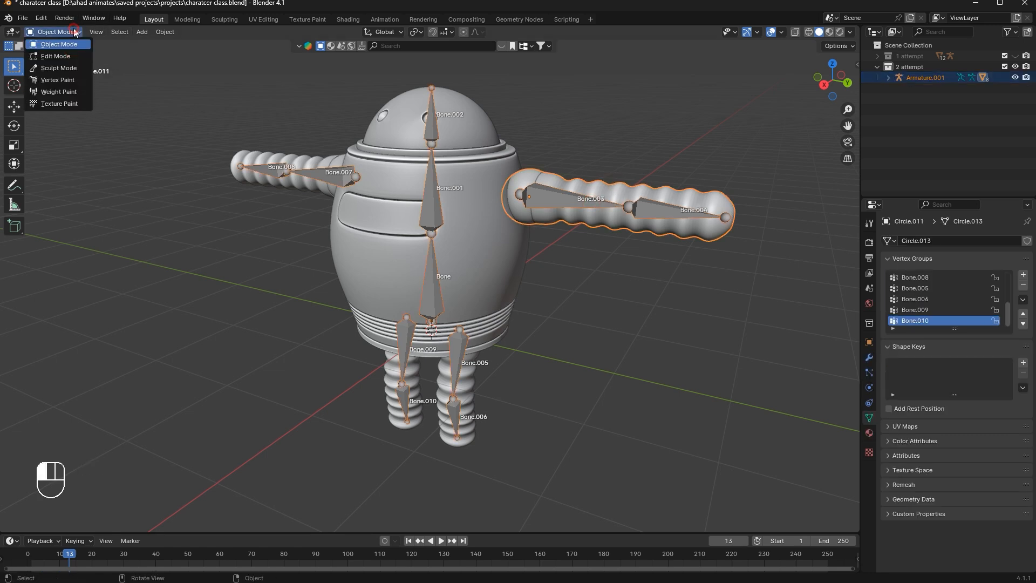
click(69, 94)
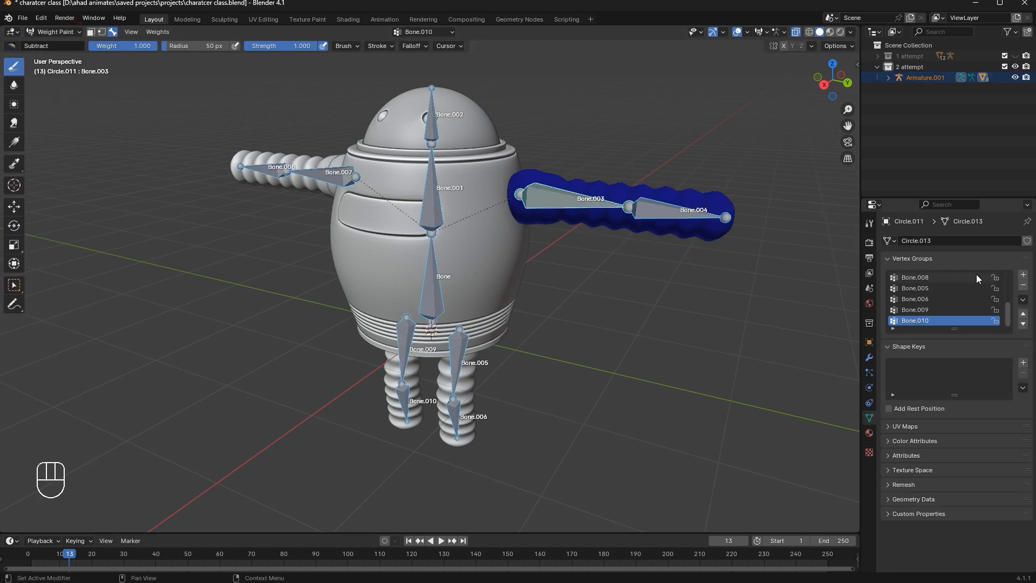
Select the arm's Bone.004 vertex group and subtract its weights from the upper arm on front and back
scroll(934, 285, up, 2)
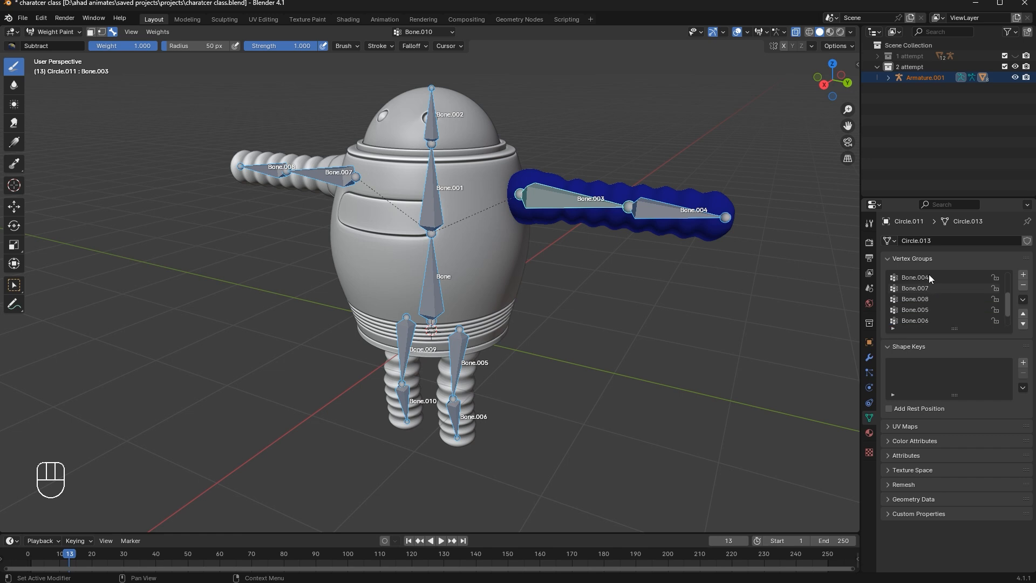
click(929, 277)
mouse_move(555, 181)
ctrl+mouse_down()
mouse_move(549, 141)
mouse_move(546, 231)
ctrl+mouse_up()
mouse_move(547, 157)
mouse_down()
mouse_move(534, 127)
mouse_move(578, 182)
mouse_up()
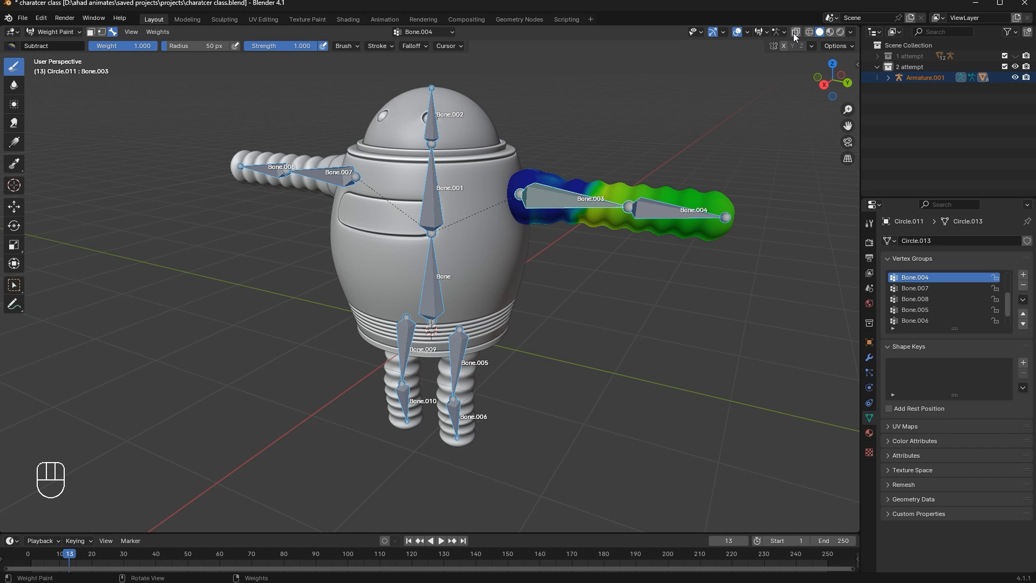
middle_drag(749, 132, 771, 128)
scroll(771, 129, down, 1)
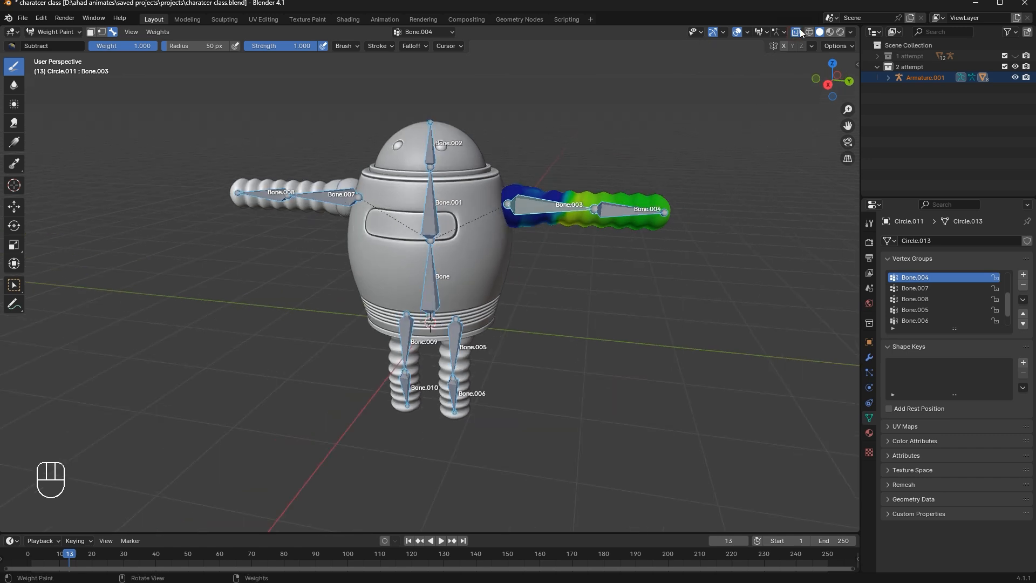
mouse_move(552, 143)
mouse_down()
mouse_move(544, 160)
mouse_move(585, 244)
mouse_up()
middle_drag(593, 184, 323, 205)
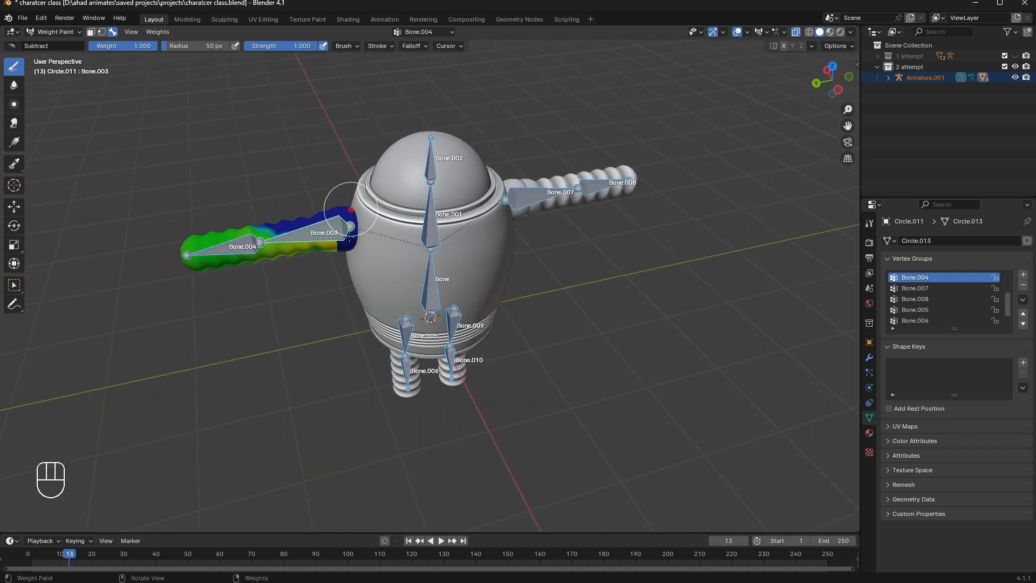
mouse_move(284, 261)
middle_down()
mouse_move(301, 273)
mouse_move(300, 178)
mouse_move(347, 174)
mouse_move(322, 191)
mouse_move(324, 182)
middle_up()
drag(306, 213, 300, 229)
mouse_move(300, 228)
middle_down()
mouse_move(453, 284)
mouse_move(427, 283)
middle_up()
Select the arm's Bone.003 vertex group and subtract its weights from the forearm
scroll(930, 293, up, 1)
click(929, 277)
mouse_move(646, 291)
middle_down()
mouse_move(566, 294)
mouse_move(648, 291)
middle_up()
mouse_move(648, 291)
mouse_down()
mouse_move(673, 278)
mouse_move(662, 254)
mouse_up()
mouse_move(662, 254)
middle_down()
mouse_move(647, 192)
mouse_move(601, 209)
middle_up()
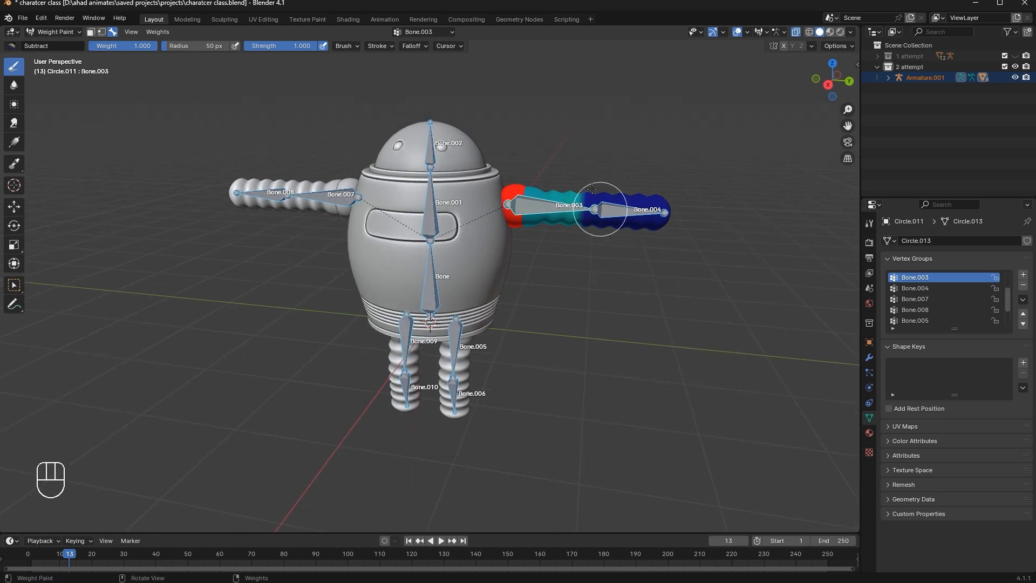
Undo the last weight strokes on the arm, checking it from behind and below, and redo up to the Bone.003 group
key(ctrl+z)
key(ctrl+z)
middle_drag(668, 189, 226, 218)
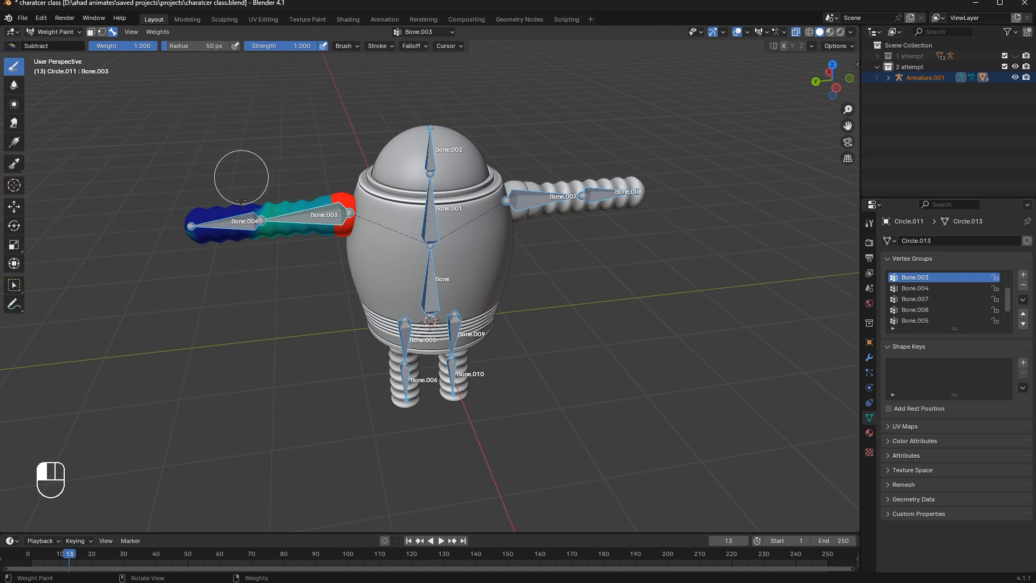
middle_drag(259, 289, 231, 178)
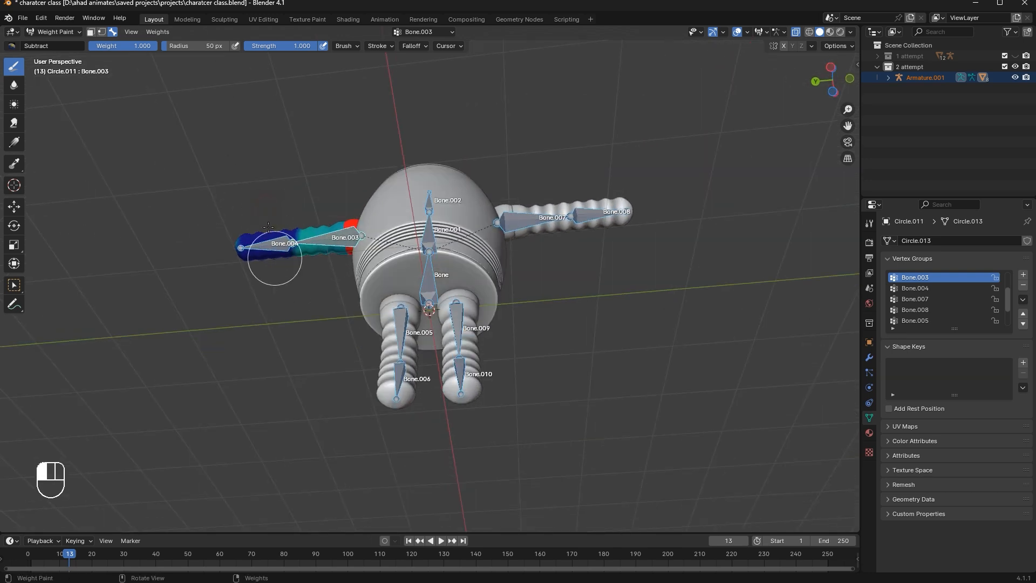
middle_drag(319, 260, 340, 322)
key(ctrl+z)
key(ctrl+z)
key(ctrl+z)
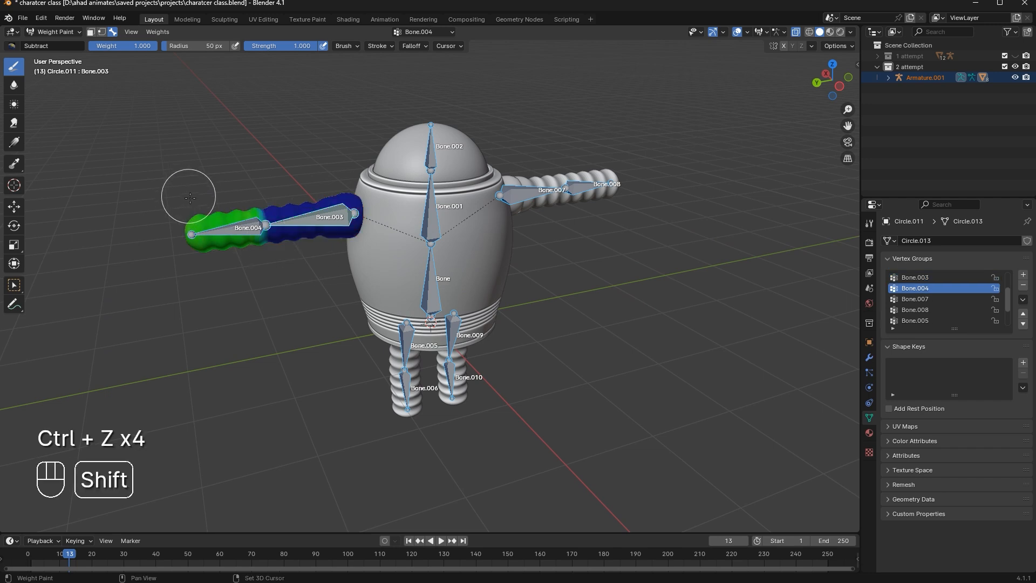
key(ctrl+shift+z)
Touch up the Bone.003 weights on the forearm just past the elbow with the Subtract brush
middle_drag(231, 168, 508, 261)
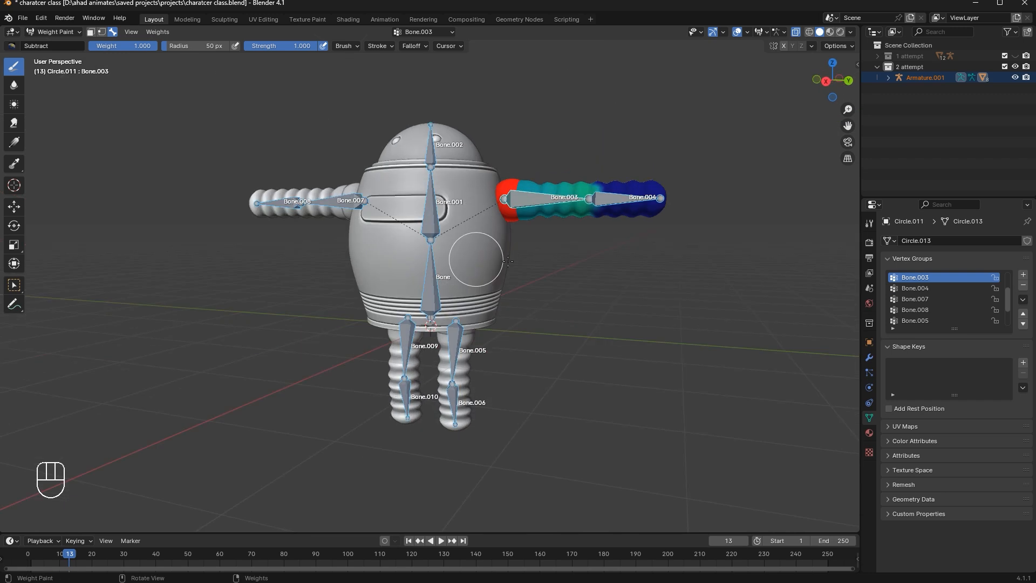
drag(611, 234, 613, 220)
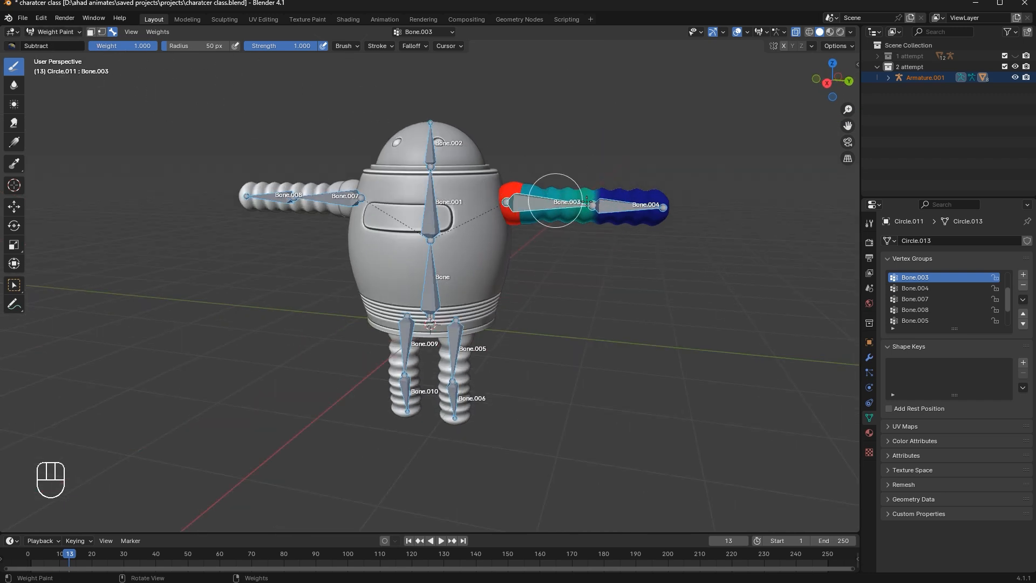
middle_drag(573, 197, 528, 206)
Switch to the Add brush and paint stronger Bone.003 weights along the upper arm from the shoulder
click(54, 32)
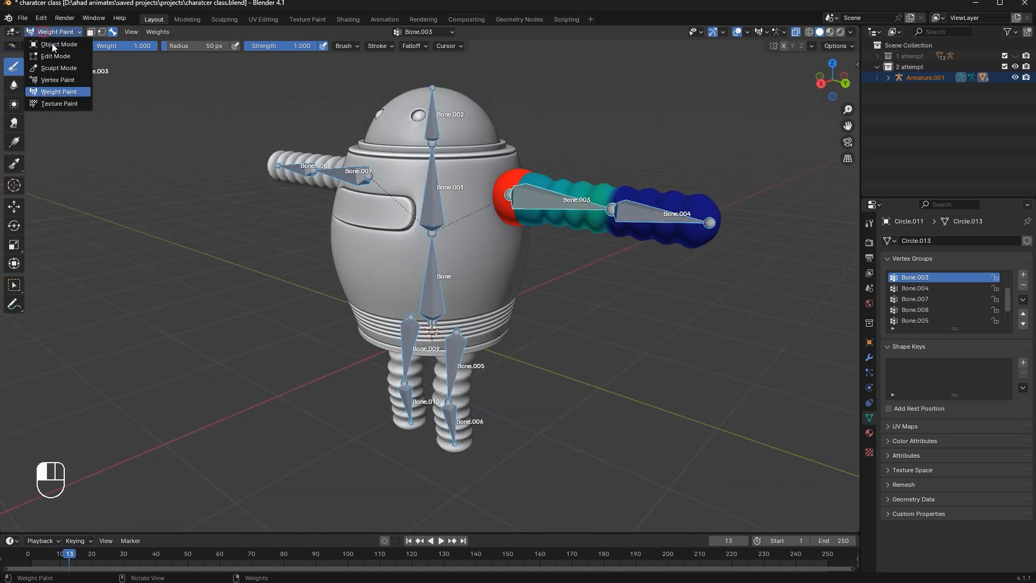
click(11, 46)
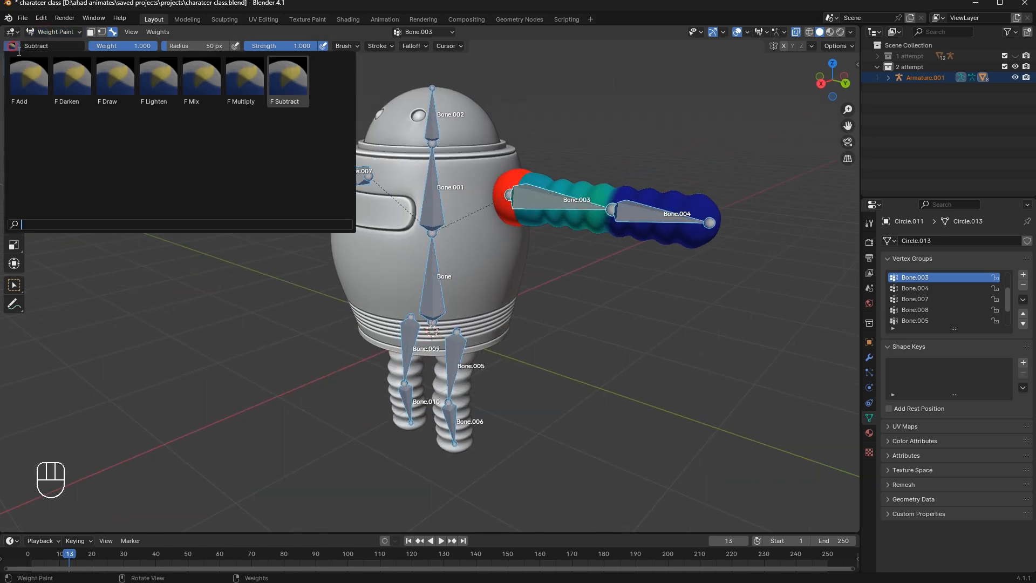
click(28, 80)
mouse_move(605, 212)
mouse_down()
mouse_move(545, 250)
mouse_move(527, 172)
mouse_move(565, 200)
mouse_move(567, 166)
mouse_up()
key(ctrl+z)
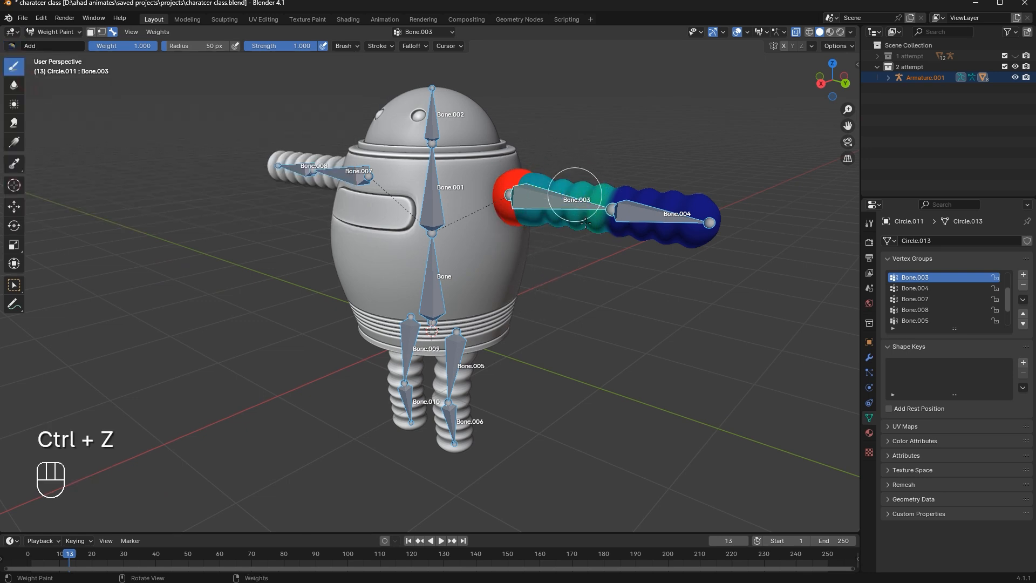
middle_drag(615, 217, 631, 214)
mouse_move(588, 190)
mouse_down()
mouse_move(573, 254)
mouse_move(537, 186)
mouse_up()
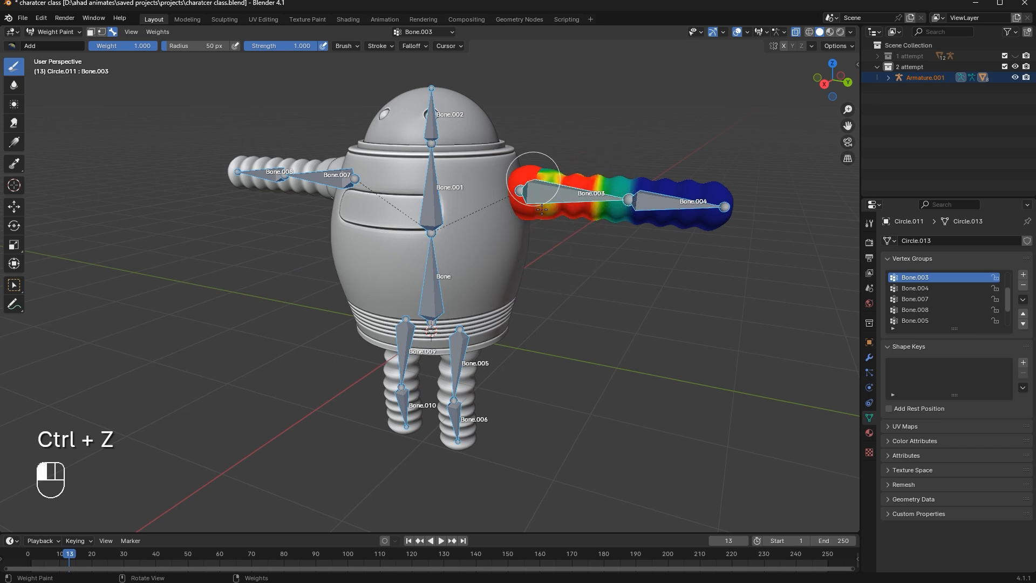
mouse_move(624, 203)
middle_down()
mouse_move(388, 205)
mouse_move(316, 177)
middle_up()
mouse_move(262, 234)
middle_down()
mouse_move(313, 194)
mouse_move(289, 161)
mouse_move(275, 27)
middle_up()
Return to Object Mode, select the armature and put it in Pose Mode
click(48, 32)
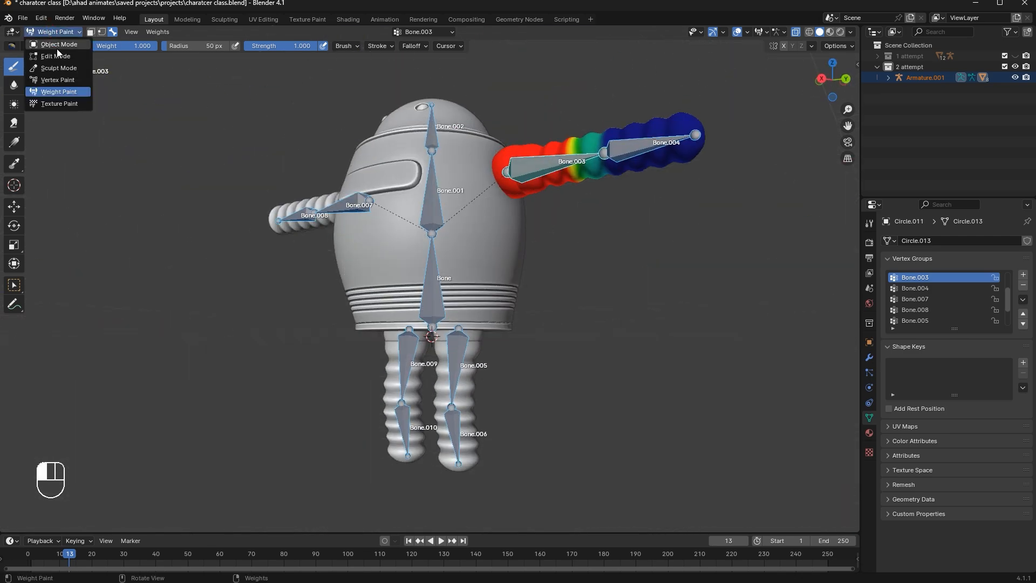
click(57, 45)
click(665, 207)
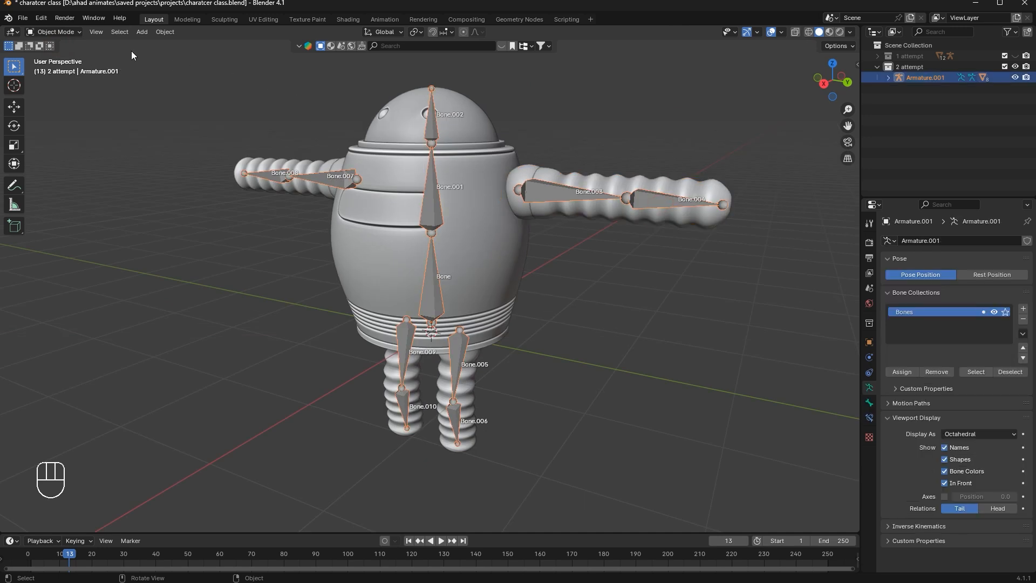
click(56, 68)
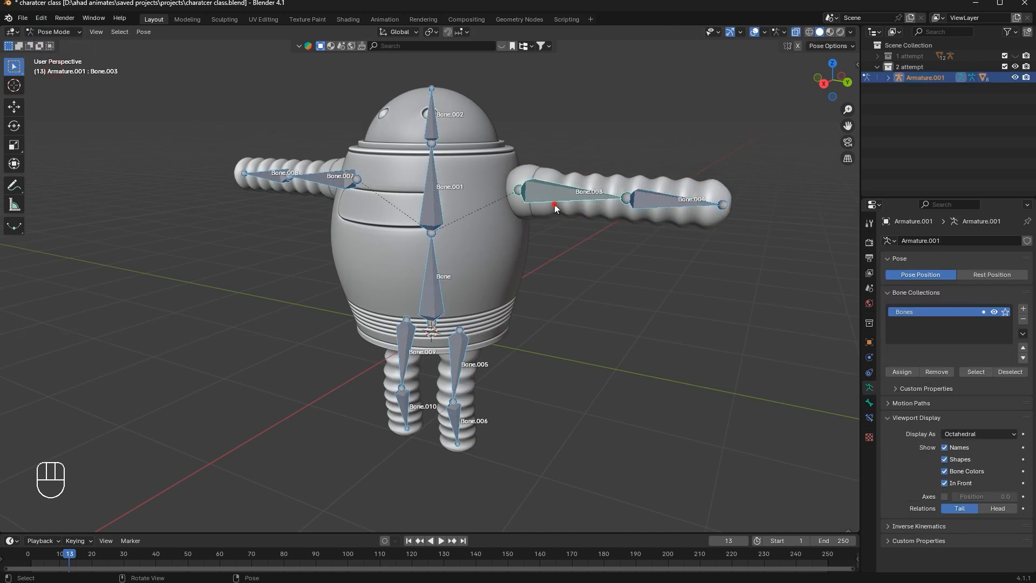
Test how the upper arm deforms by rotating Bone.003 upward, cancelling the rotation at the end
key(g)
key(r)
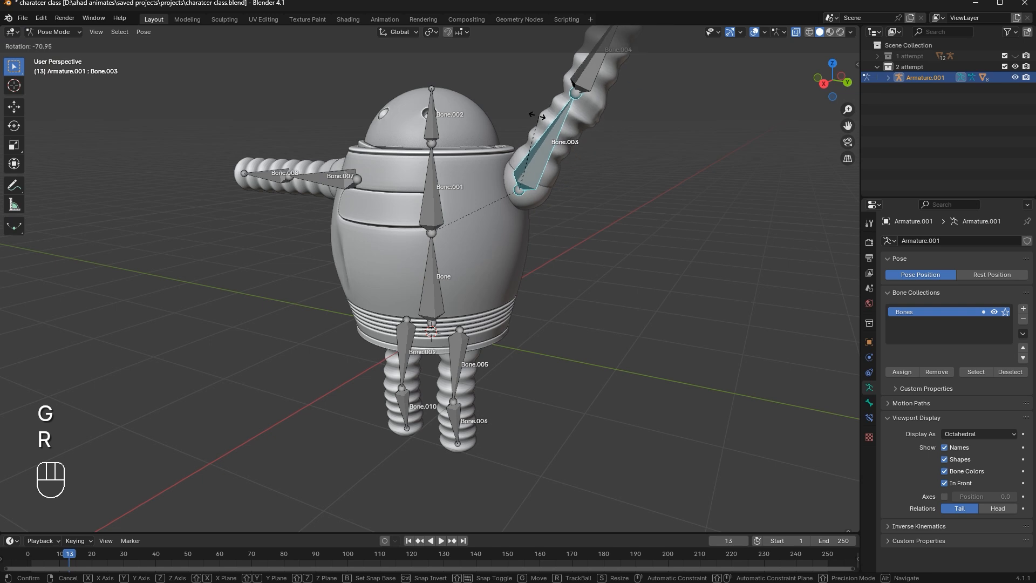
key(r)
scroll(657, 163, down, 3)
click(573, 190)
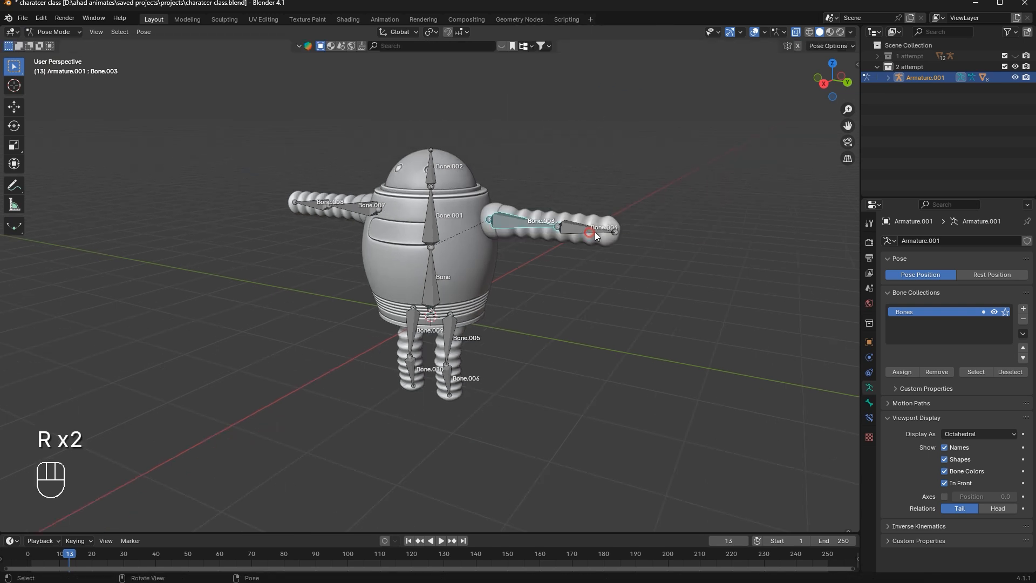
Test how the forearm deforms by rotating Bone.004, cancelling each trial rotation
click(596, 236)
key(r)
right_click(562, 208)
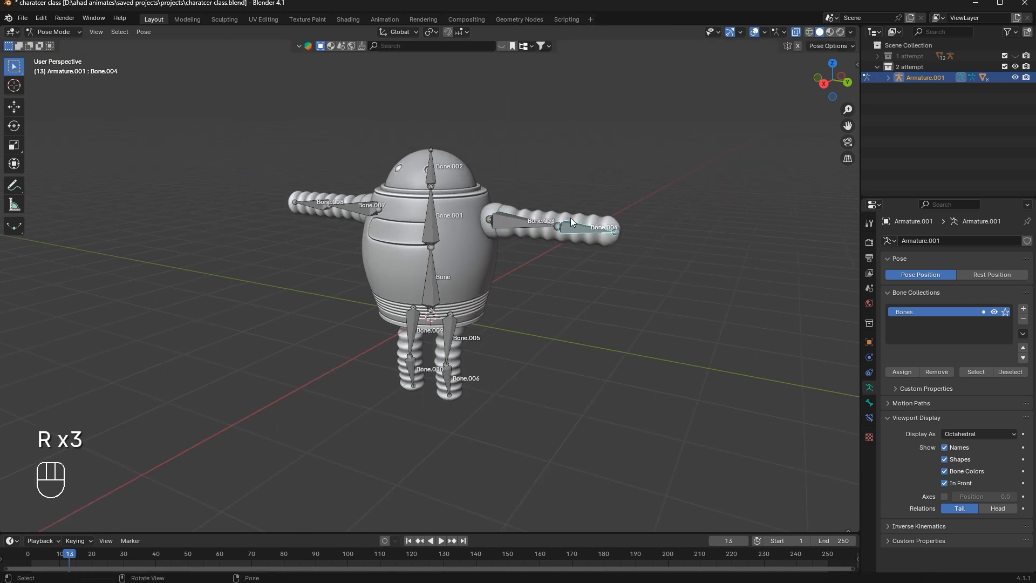
scroll(735, 169, up, 2)
key(r)
right_click(560, 215)
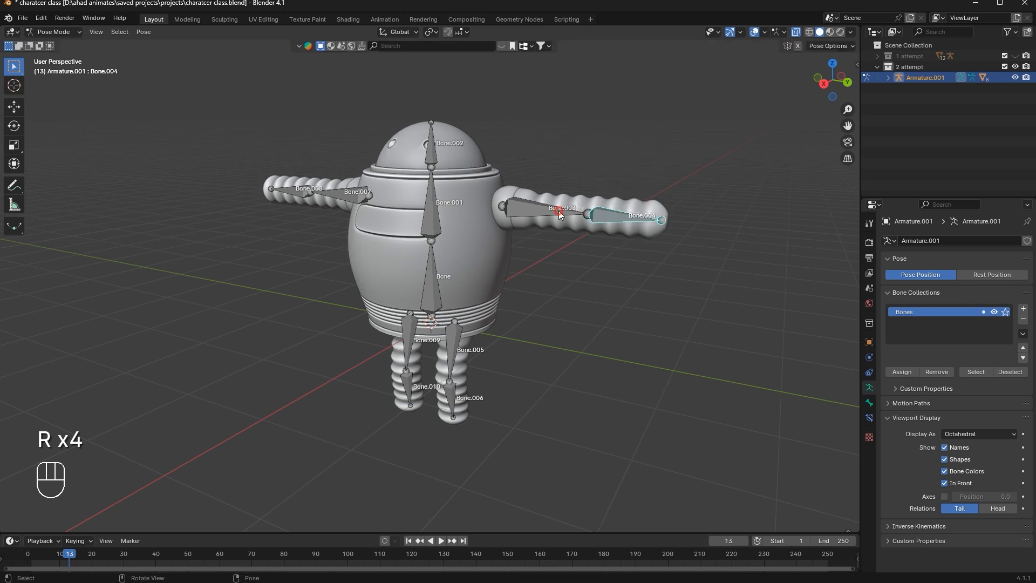
Test the whole arm with a trackball rotation of Bone.003, cancel it and check the rest pose from several sides
click(560, 214)
key(r)
key(r)
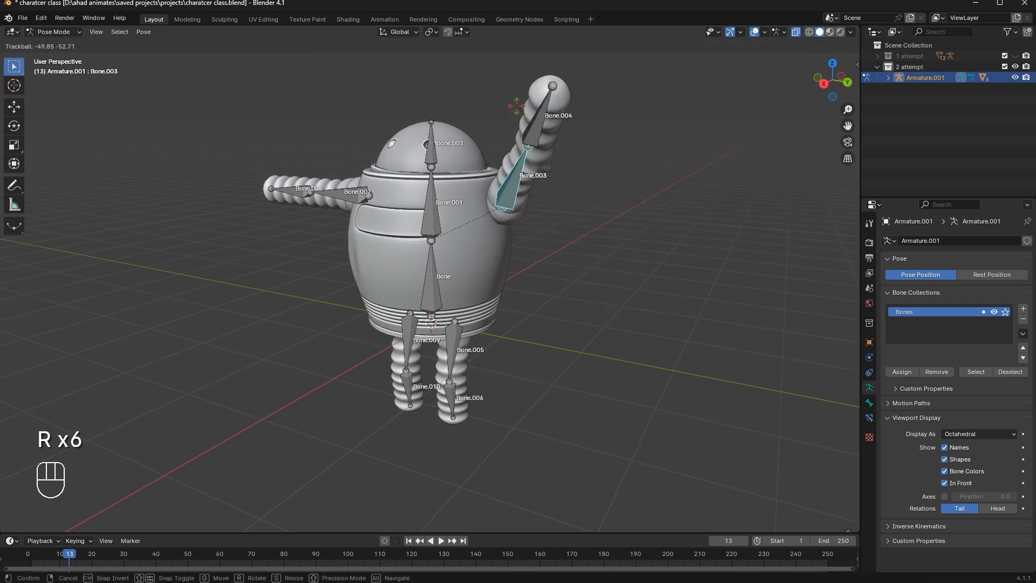
right_click(619, 118)
middle_drag(619, 117, 584, 200)
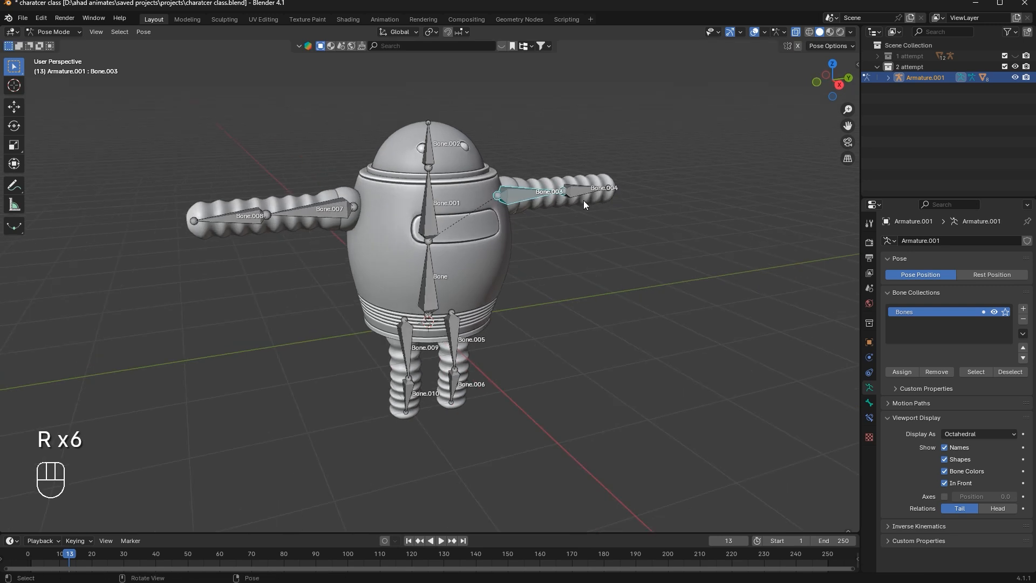
scroll(610, 309, down, 3)
middle_drag(610, 309, 523, 304)
Return to Object Mode, select the armature and save the file
key(ctrl+Tab)
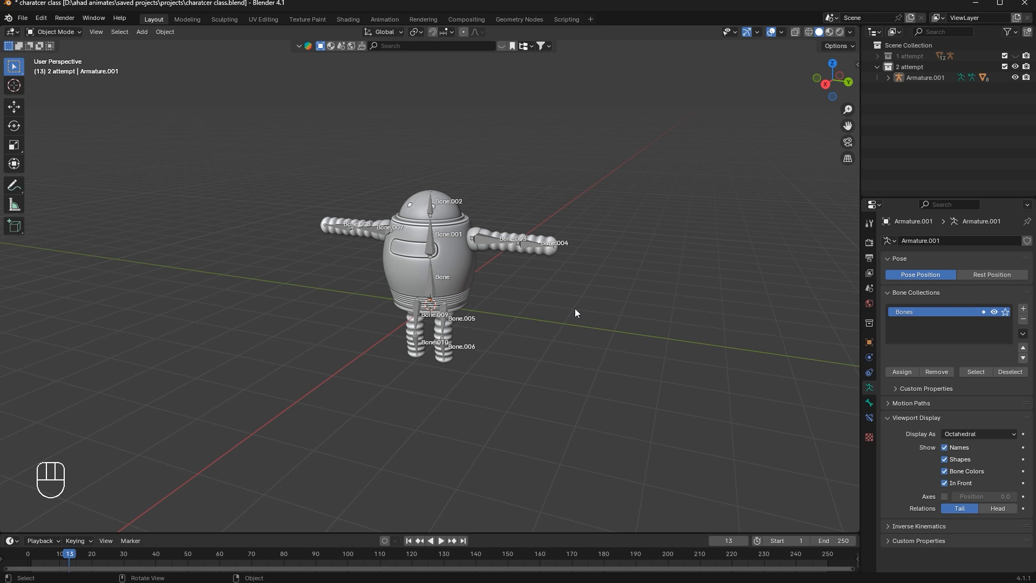
scroll(559, 243, up, 2)
click(562, 232)
right_click(531, 305)
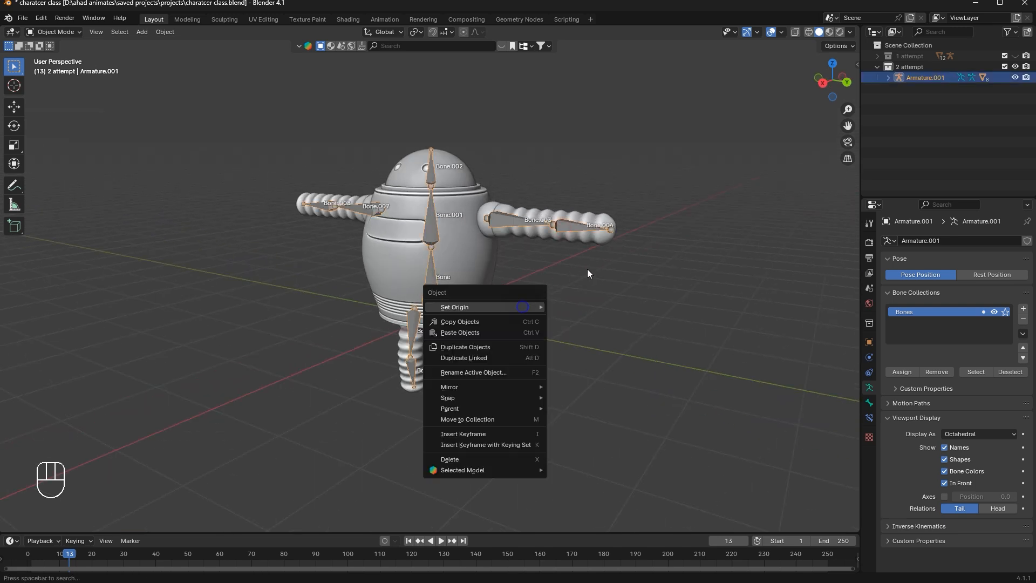
key(ctrl+s)
Select the robot's body mesh and show its modifier stack
middle_drag(623, 236, 594, 235)
click(721, 141)
key(a)
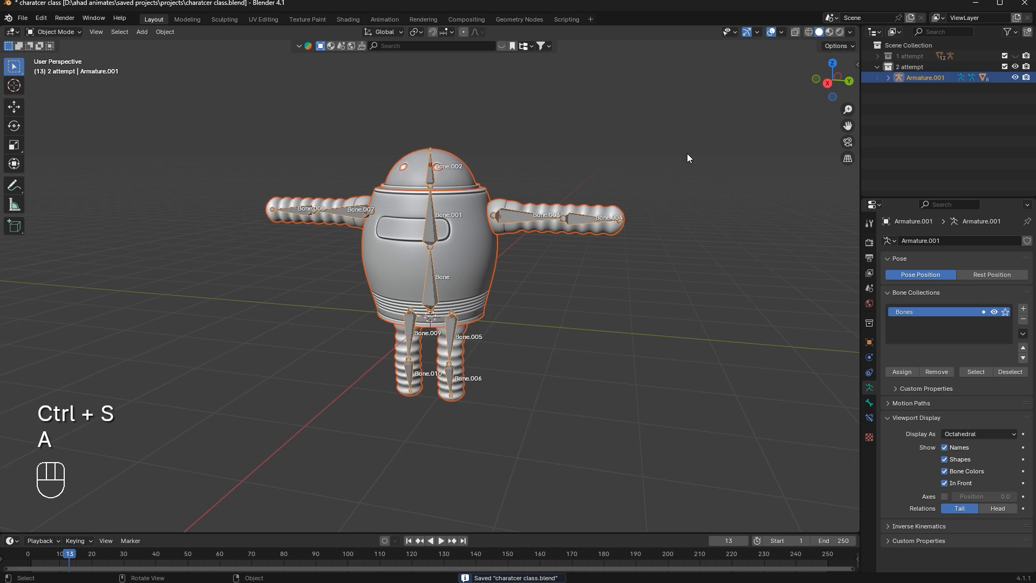
middle_drag(637, 172, 596, 189)
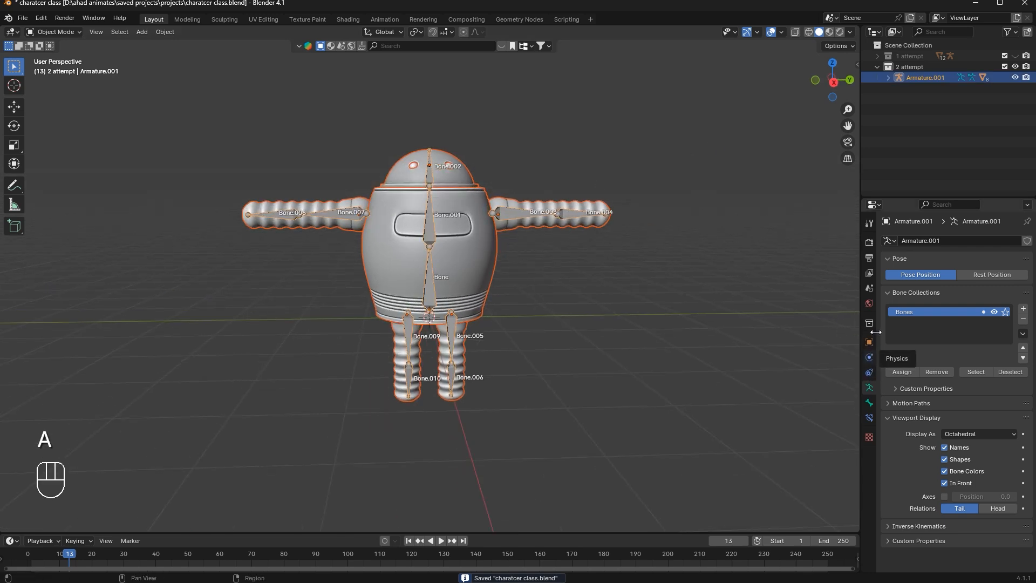
click(440, 264)
middle_drag(478, 260, 518, 258)
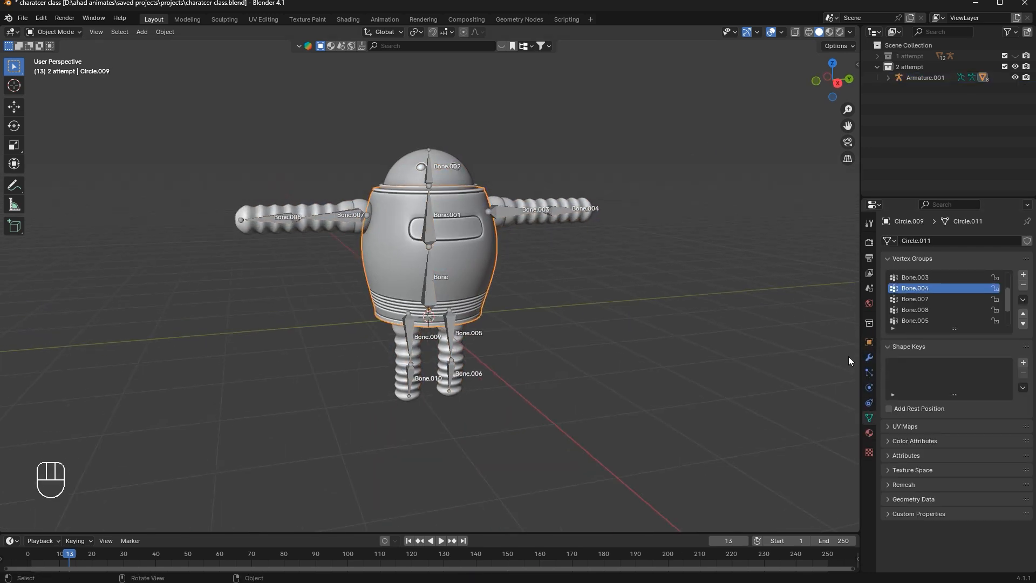
click(869, 357)
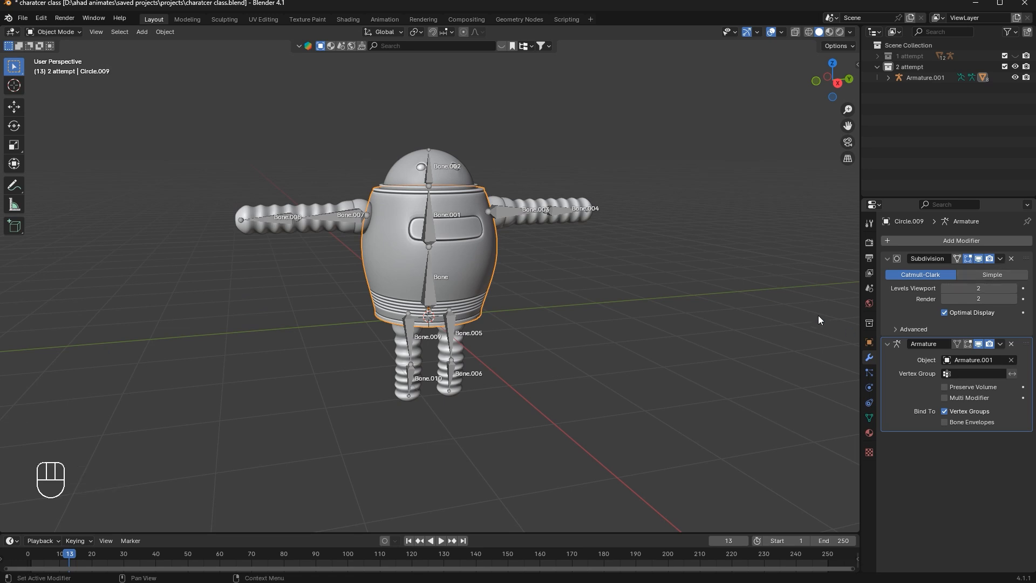
Check the modifiers on the robot's two arm meshes, then clear the selection
scroll(461, 171, up, 1)
click(303, 193)
click(362, 187)
click(305, 185)
shift+click(551, 186)
click(582, 156)
middle_drag(579, 158, 348, 128)
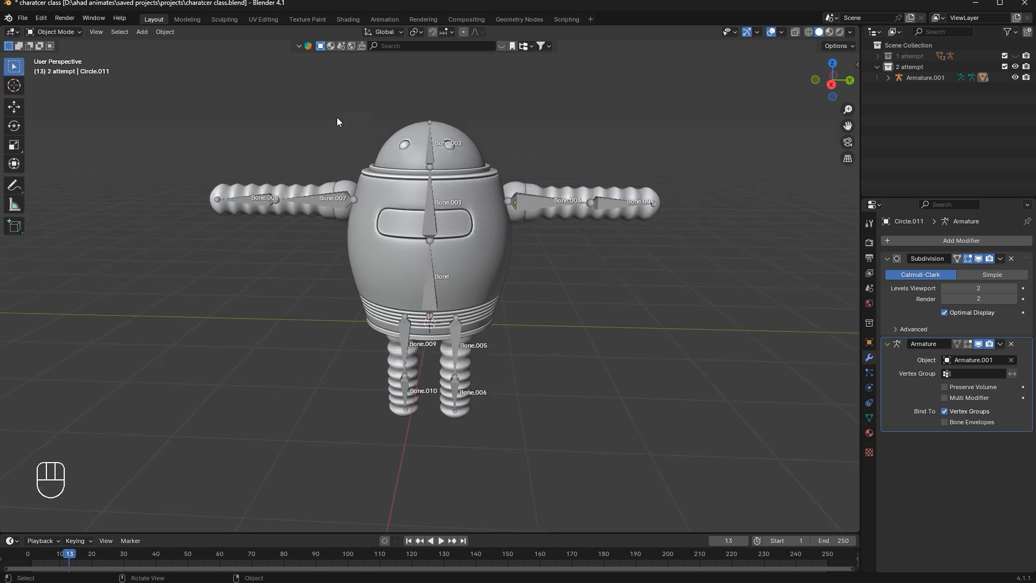
Export the character as FBX to D:\ under the name charatcer class.fbx, replacing the existing file
click(40, 18)
mouse_move(23, 18)
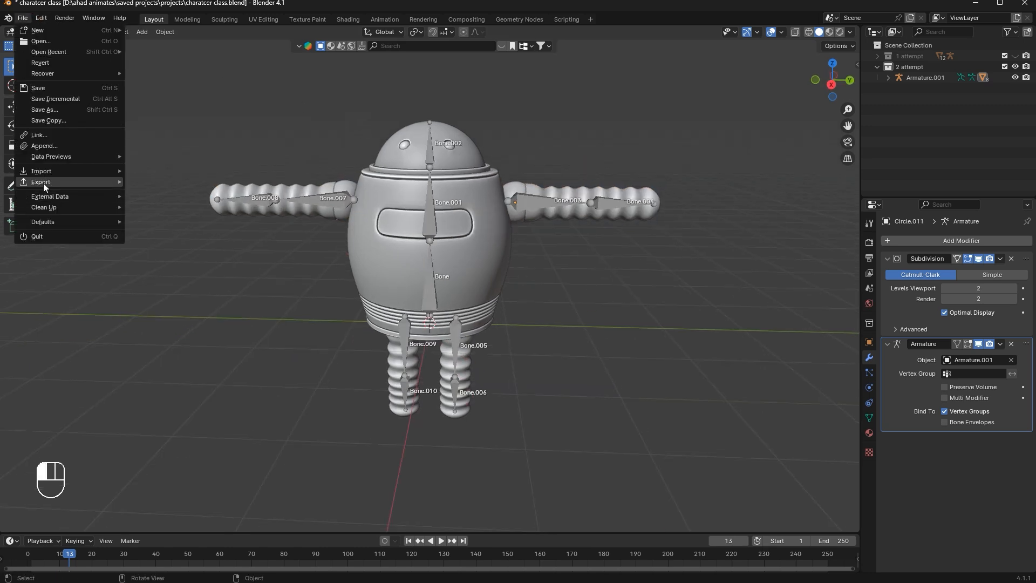
mouse_move(59, 182)
click(161, 289)
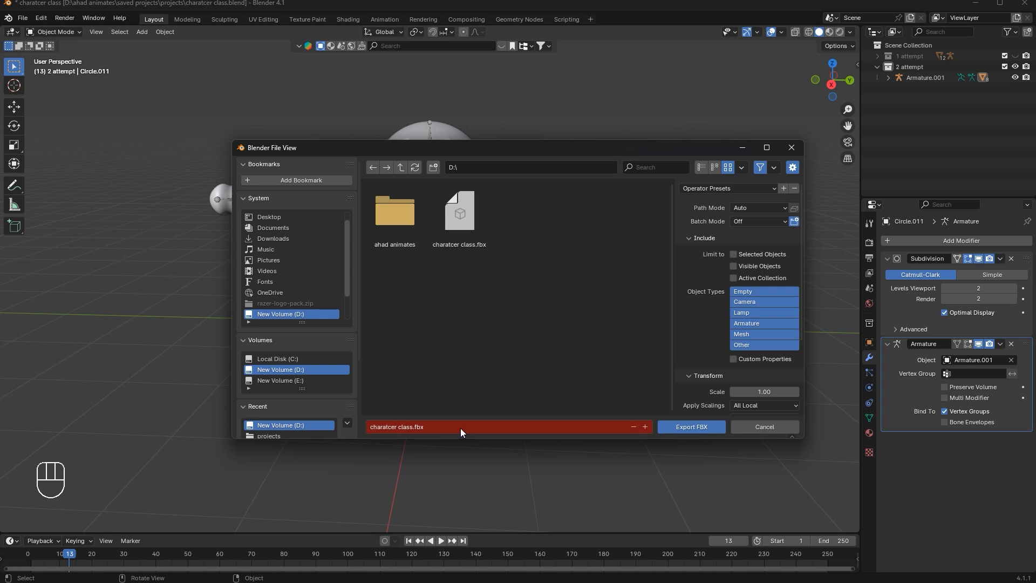
click(682, 426)
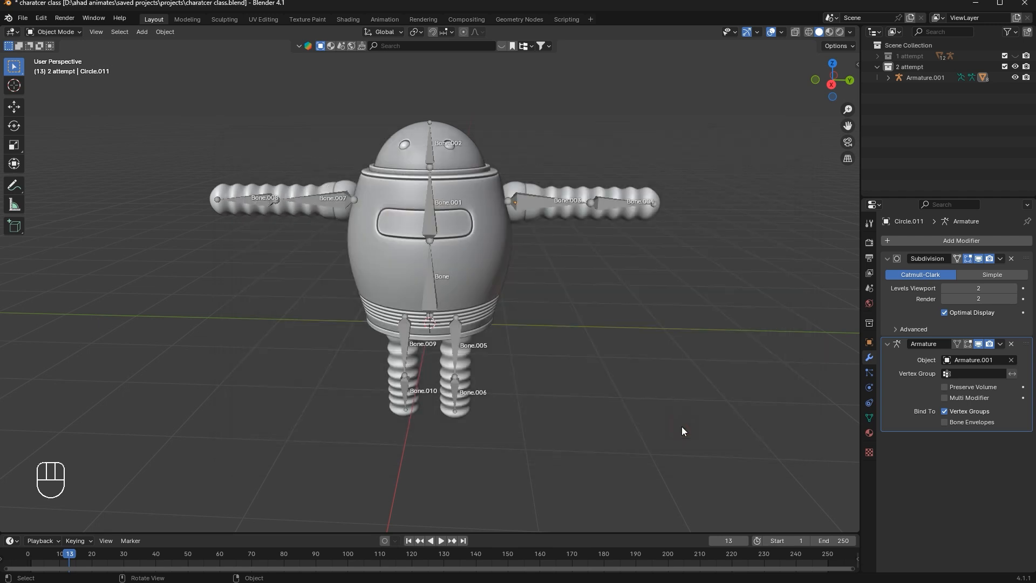
Hide the 2 attempt collection in the viewport and save the Blender file
key(ctrl+s)
middle_drag(598, 351, 507, 302)
click(1005, 66)
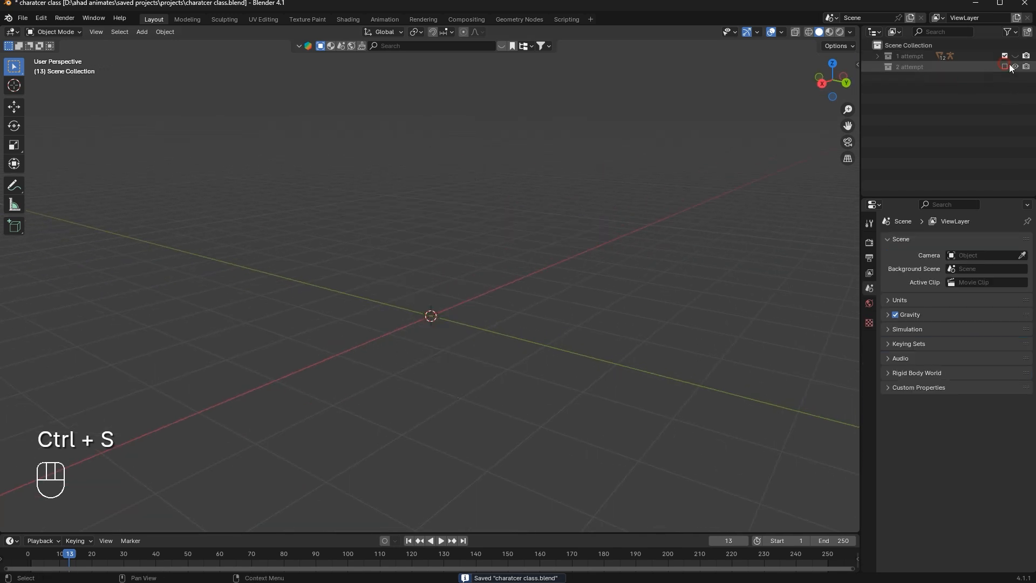
click(1005, 66)
click(1015, 66)
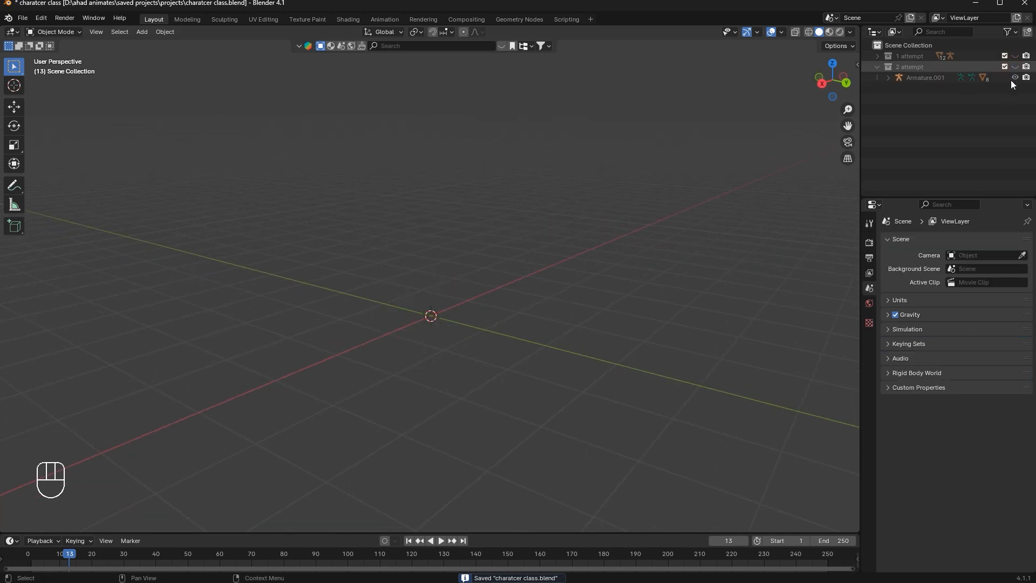
click(912, 77)
key(ctrl+s)
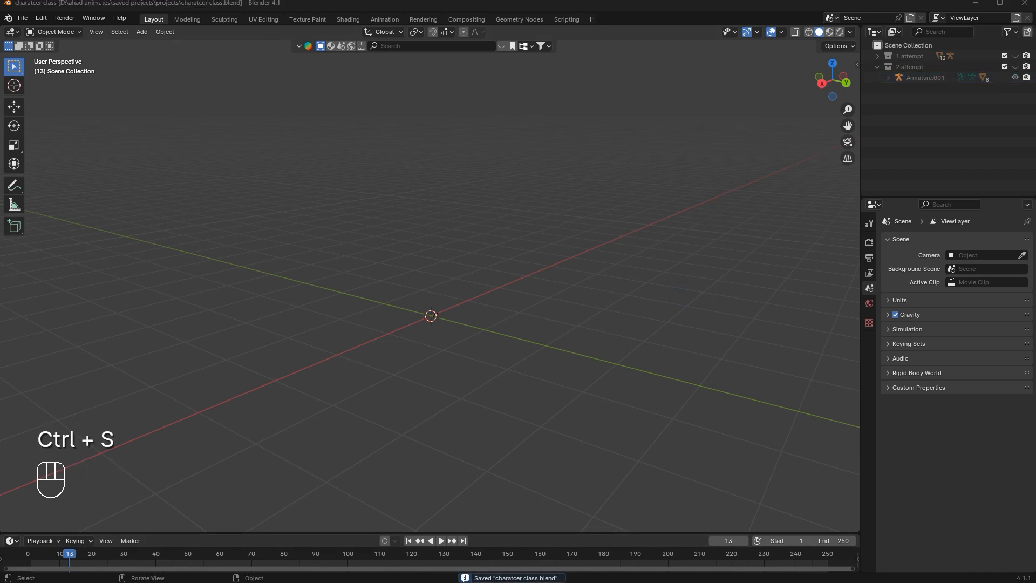
Arrange the File Explorer window showing drive D: beside the browser window with Mixamo
drag(0, 99, 453, 78)
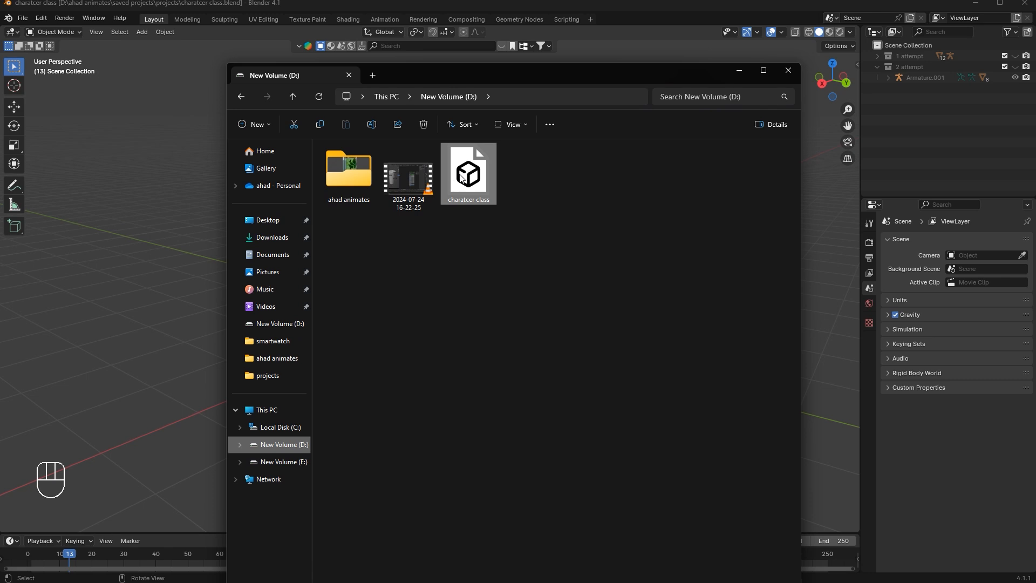
click(543, 80)
drag(687, 72, 1035, 64)
key(alt+Tab)
drag(610, 12, 332, 31)
Upload the charatcer class FBX file from drive D: to Mixamo as a character and close the File Explorer window
click(597, 187)
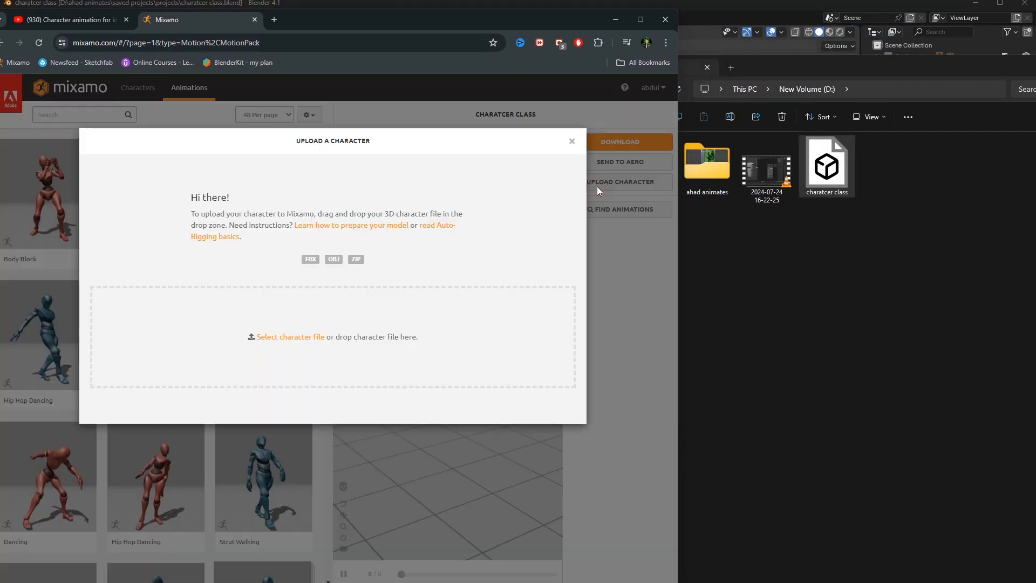
drag(847, 167, 317, 349)
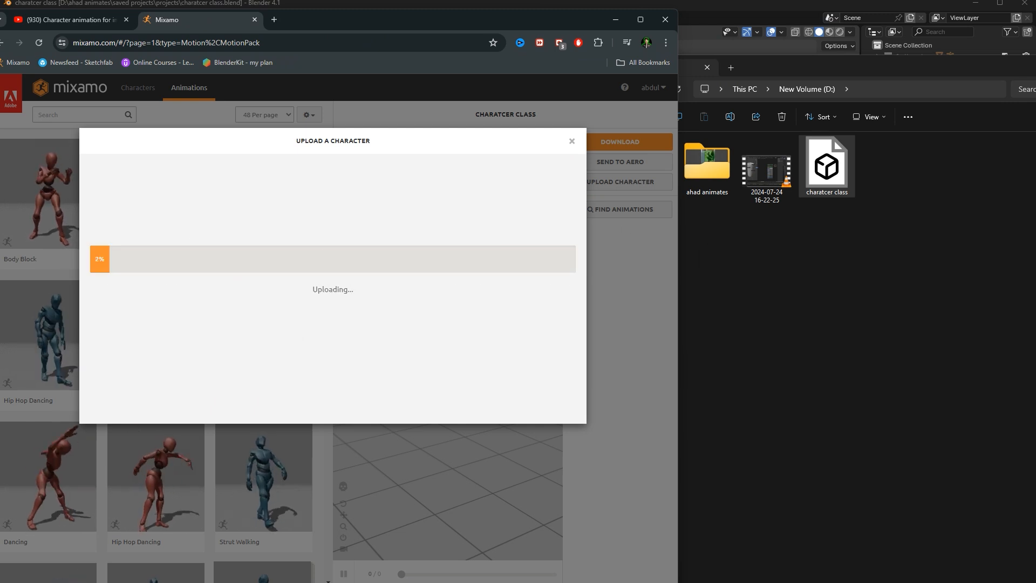
click(707, 68)
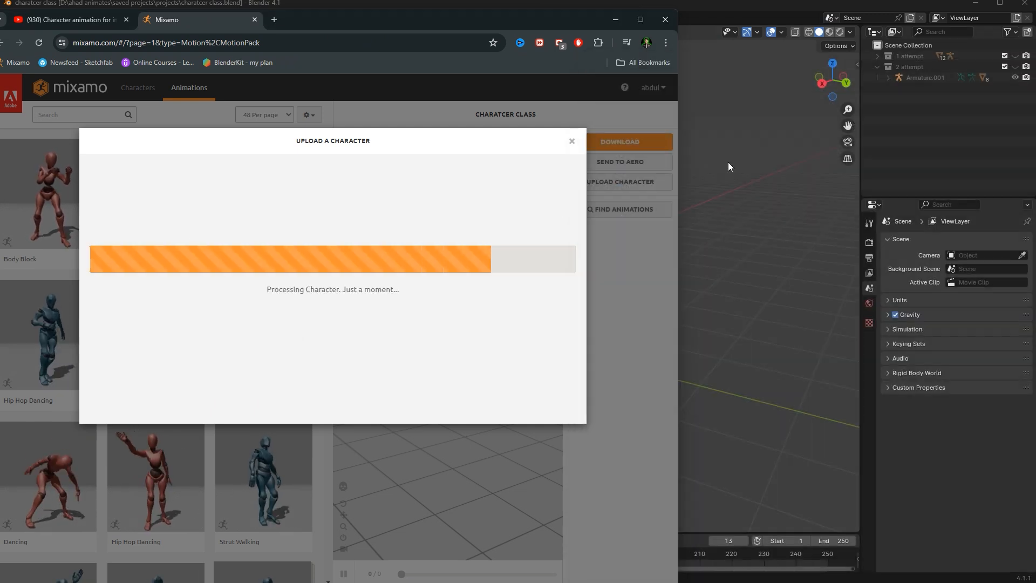
drag(565, 18, 630, 22)
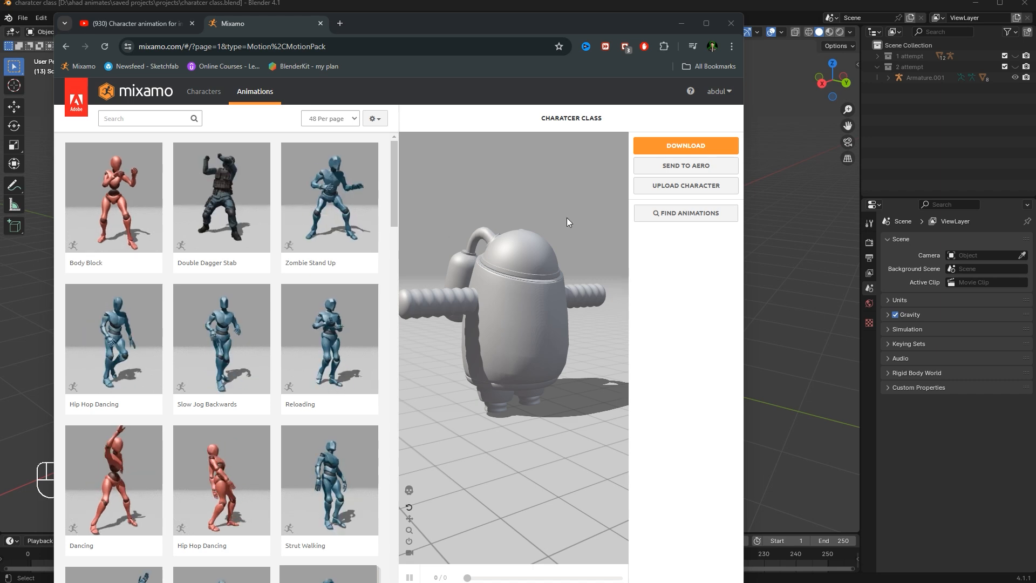
Switch back to Blender, show the 2 attempt collection and enable the Face Orientation overlay to inspect the robot's normals
key(alt+Tab)
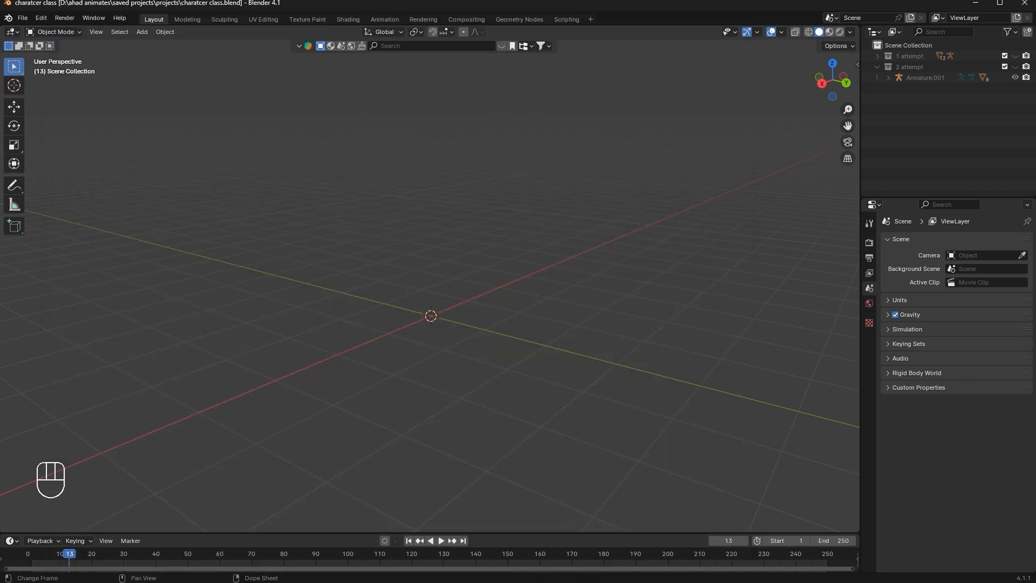
click(1015, 66)
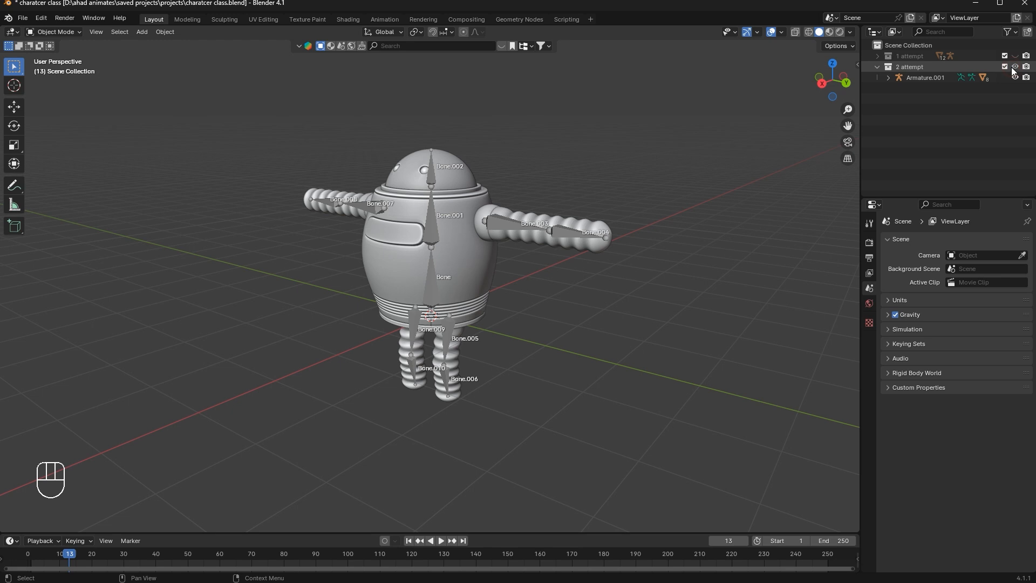
middle_drag(472, 218, 429, 219)
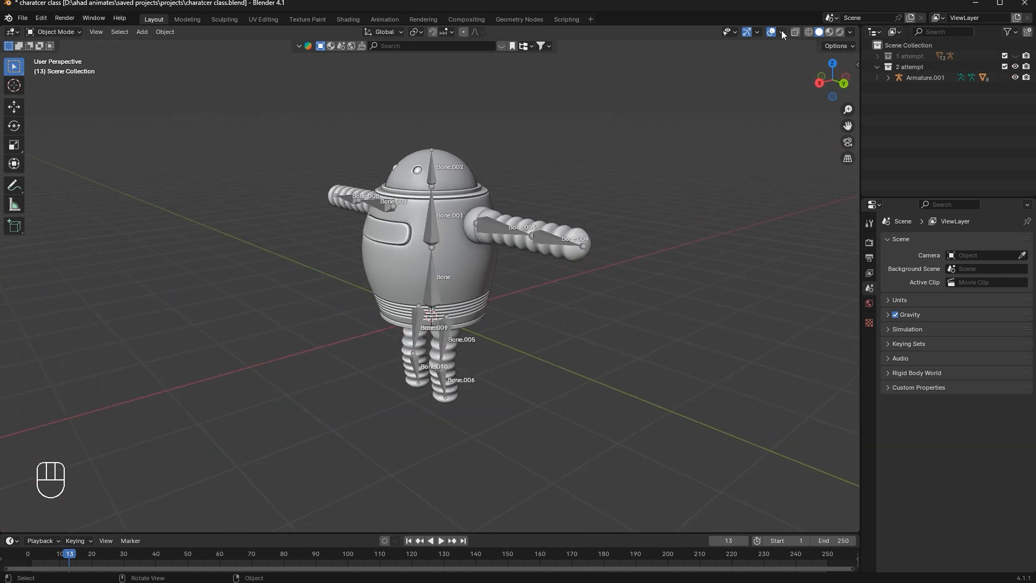
click(782, 31)
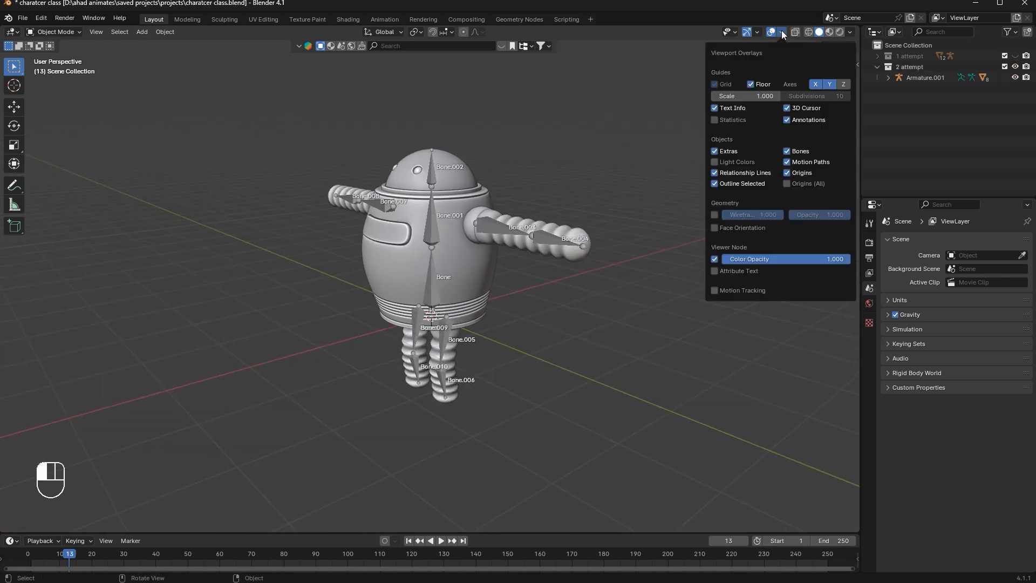
click(715, 227)
middle_drag(668, 243, 461, 125)
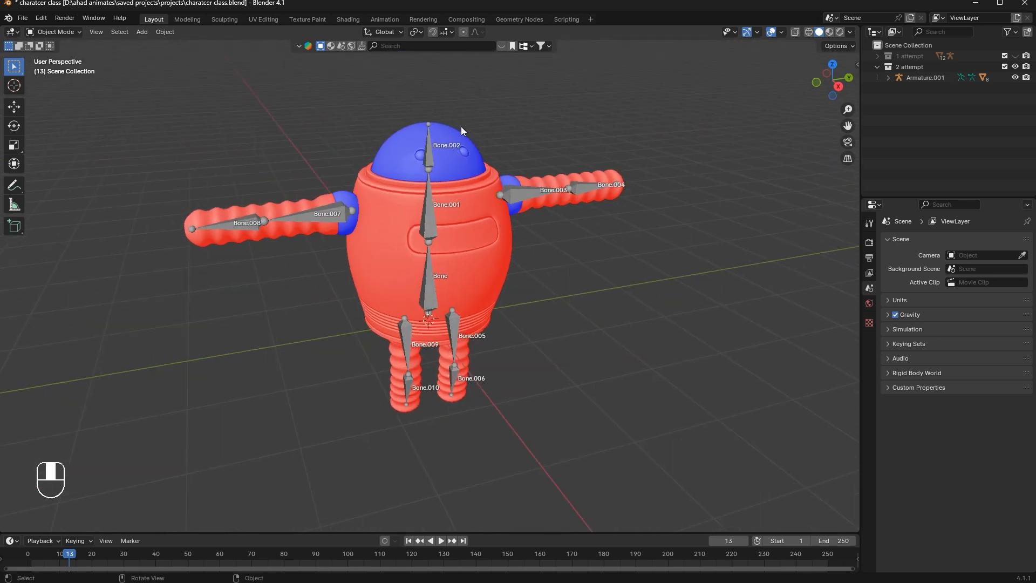
mouse_move(482, 261)
middle_down()
mouse_move(468, 241)
mouse_move(477, 255)
middle_up()
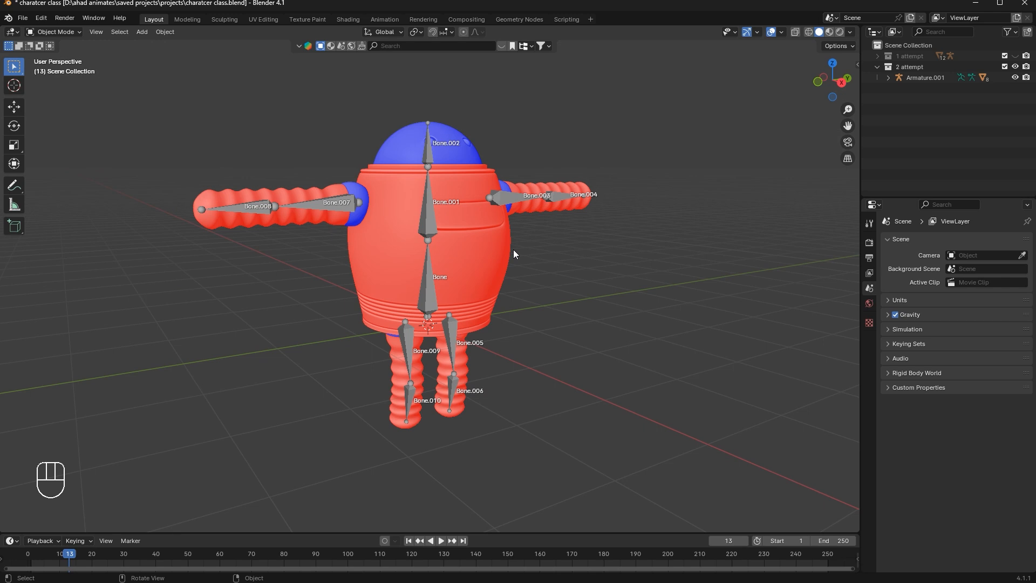
scroll(428, 244, up, 1)
middle_drag(500, 287, 523, 282)
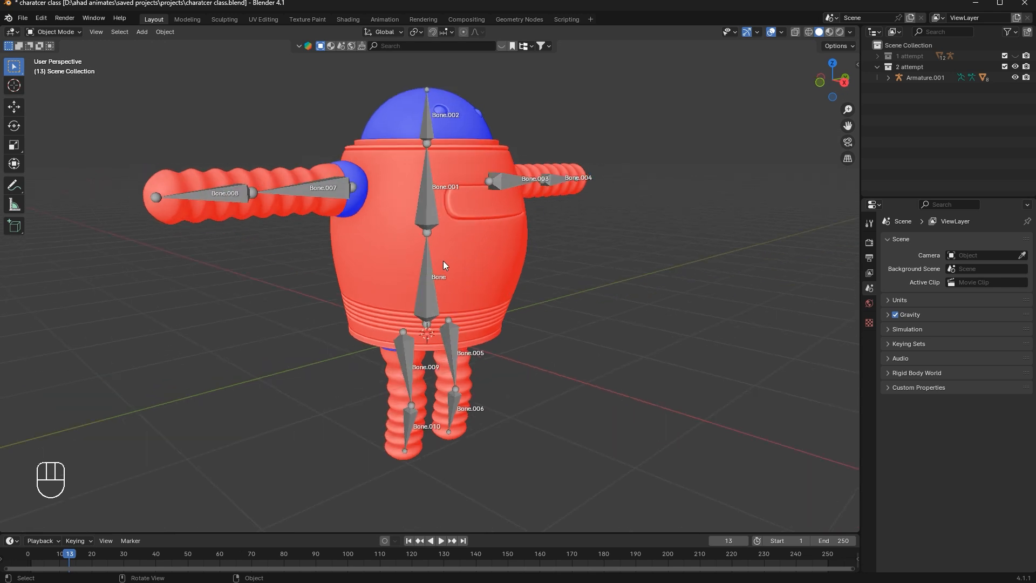
Select all of the robot's meshes, enter Edit Mode and recalculate the normals of all their geometry to the outside
key(a)
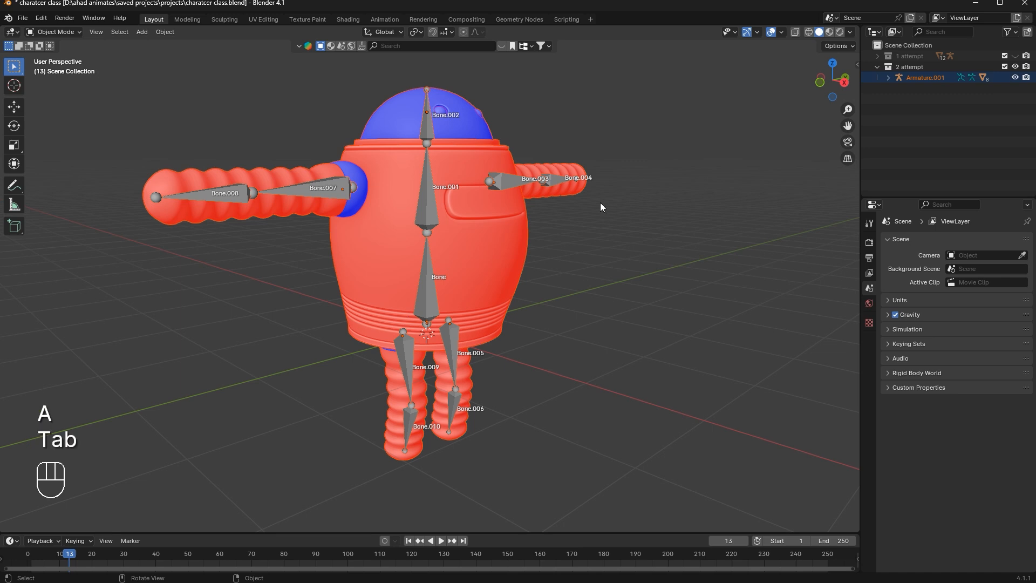
click(490, 262)
key(a)
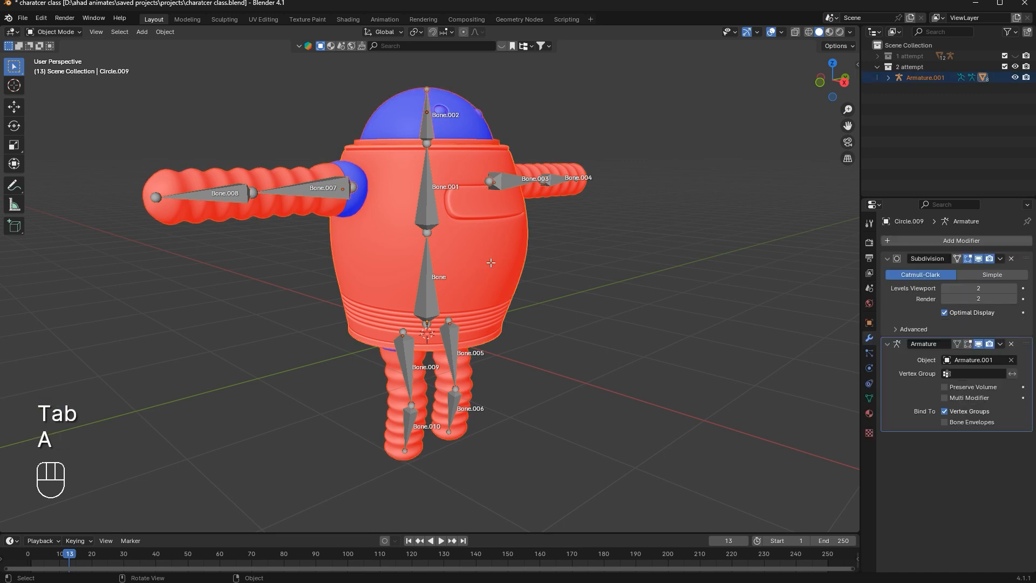
key(Tab)
key(a)
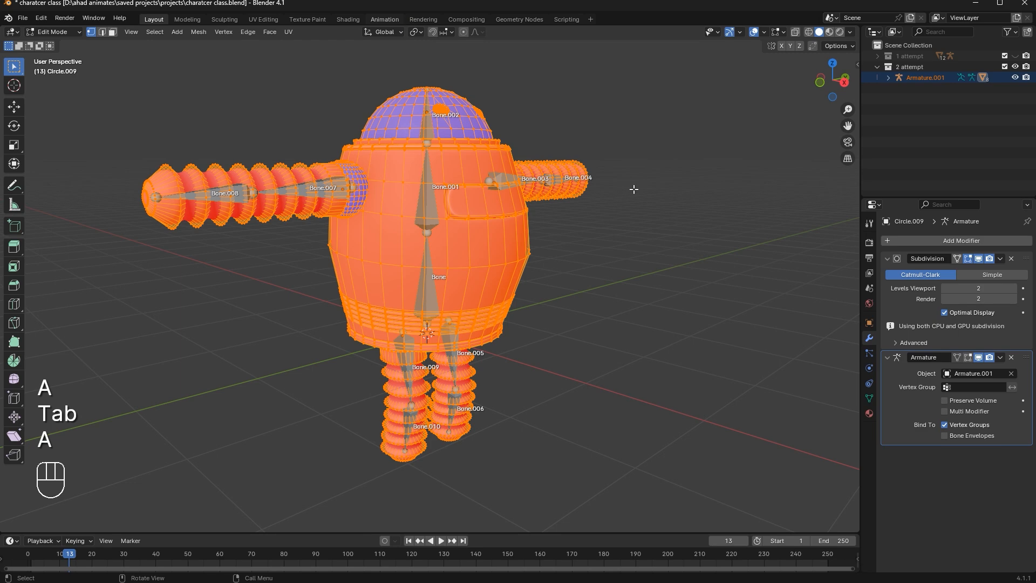
key(shift+n)
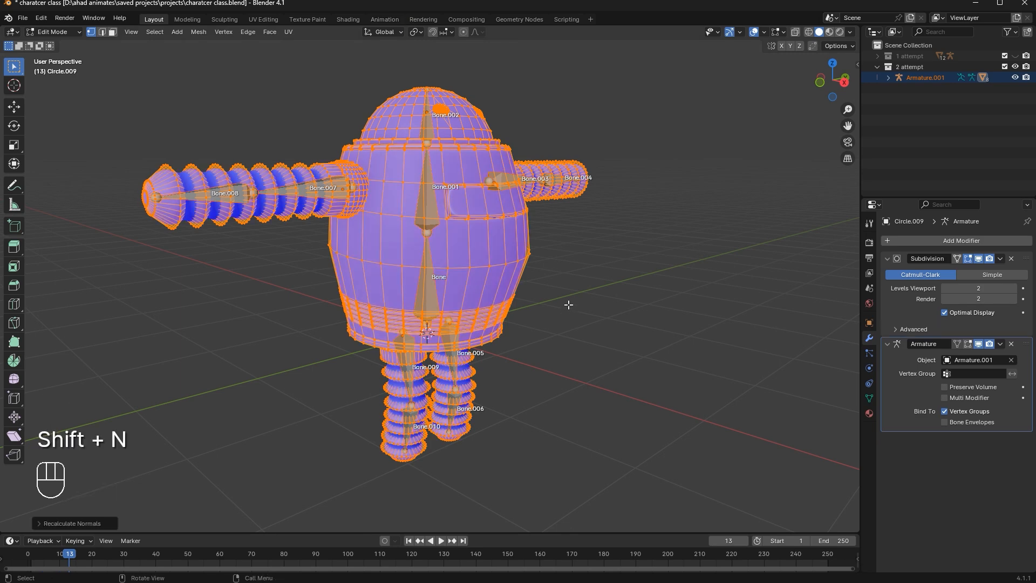
Leave Edit Mode, turn off the Face Orientation overlay and save the file
key(Tab)
middle_drag(477, 342, 540, 378)
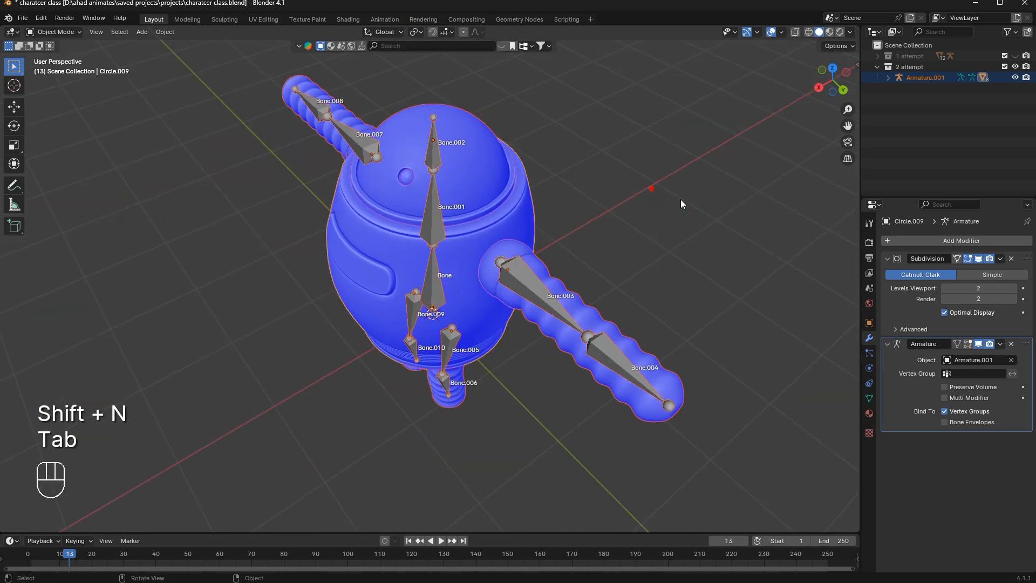
click(781, 32)
click(715, 227)
middle_drag(637, 285, 410, 244)
key(ctrl+s)
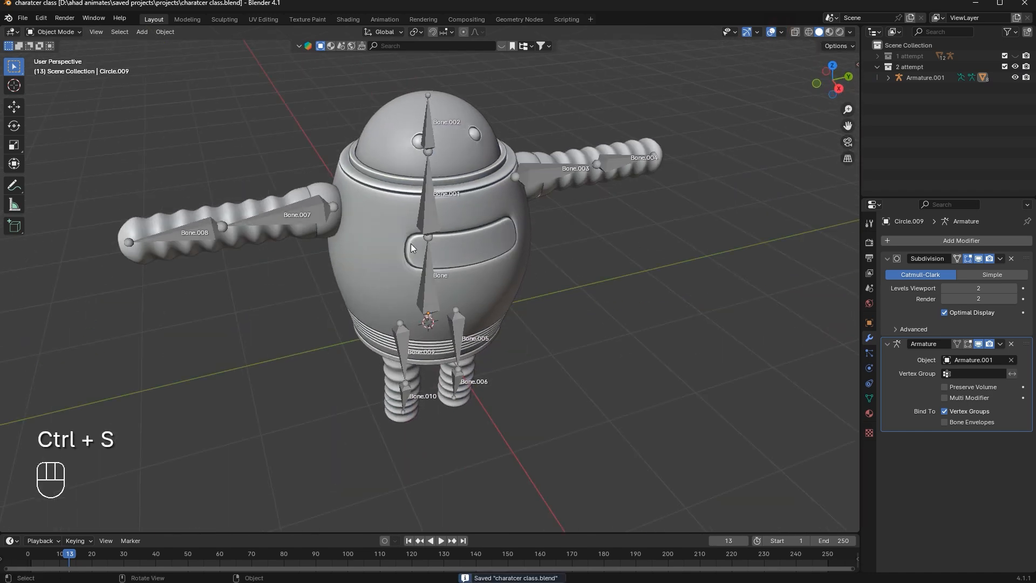
Select all of the robot's meshes together with its armature
click(21, 17)
scroll(581, 167, down, 2)
drag(604, 107, 206, 416)
drag(692, 104, 213, 418)
key(a)
key(a)
key(a)
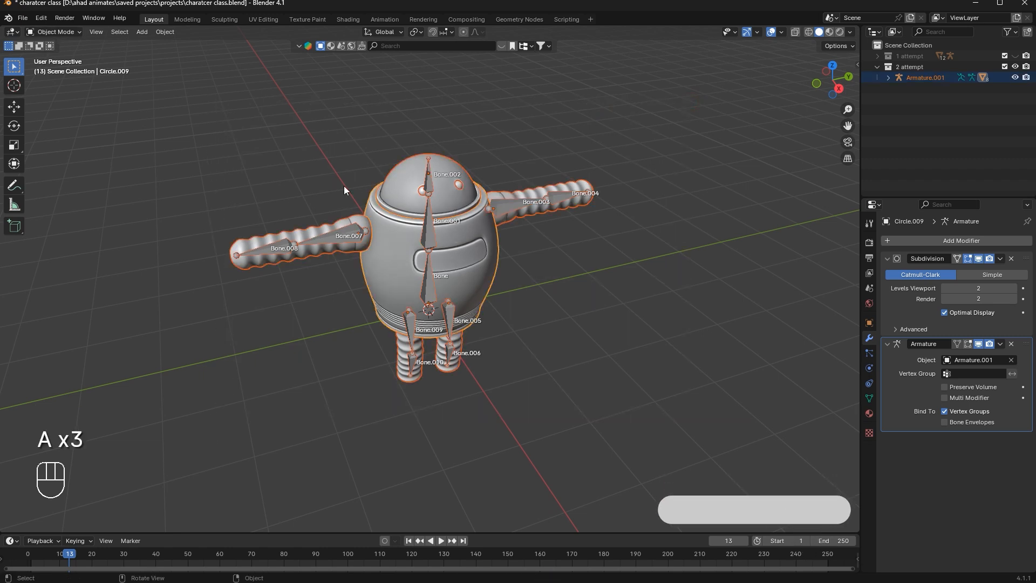
scroll(355, 296, down, 4)
scroll(355, 297, up, 4)
mouse_move(378, 298)
middle_down()
mouse_move(399, 300)
mouse_move(362, 293)
middle_up()
scroll(662, 161, down, 1)
drag(654, 158, 219, 410)
Export the selected robot and armature as FBX over charatcer class.fbx on drive D:, limited to selected objects
click(23, 18)
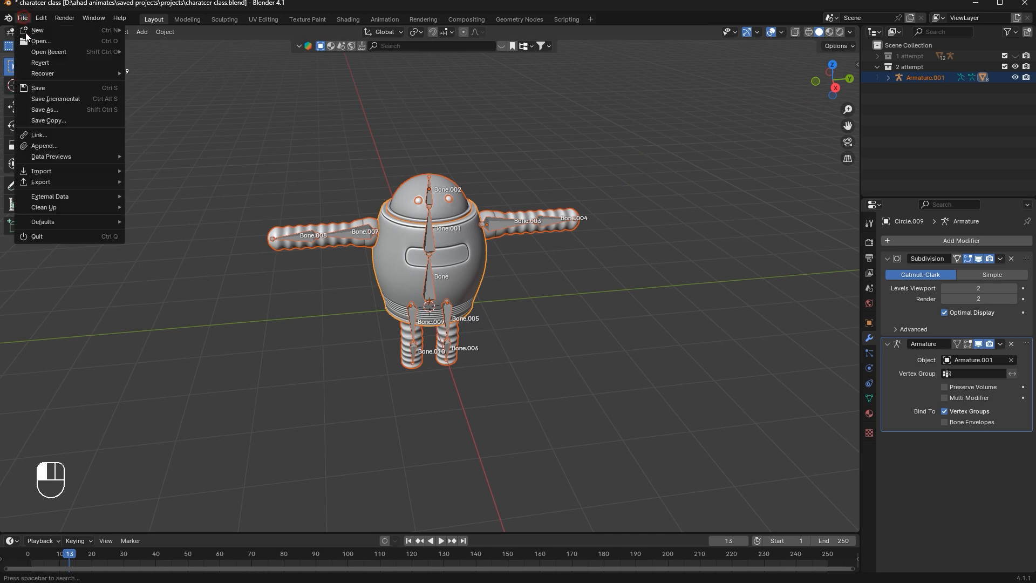
ctrl+drag(943, 100, 907, 84)
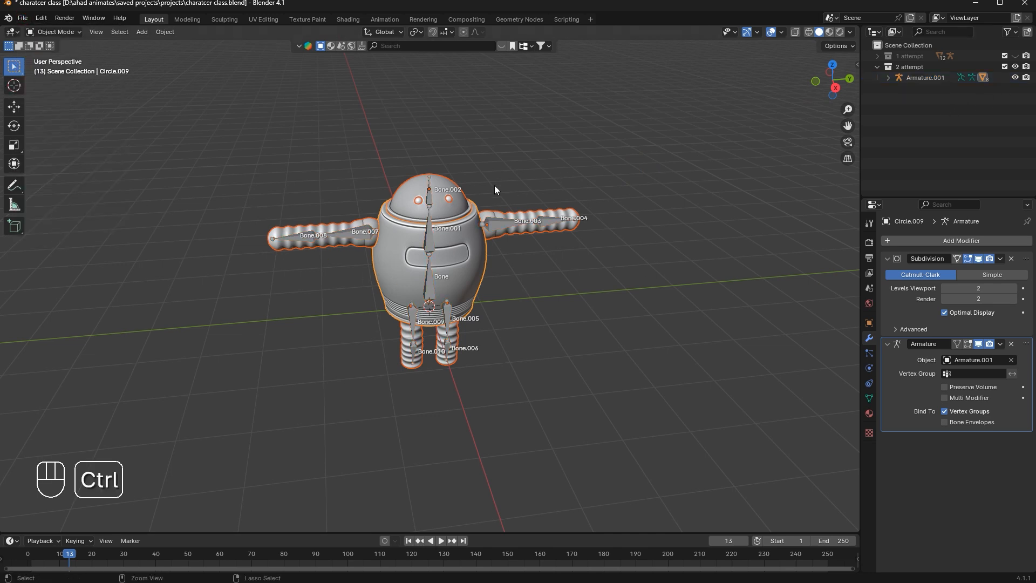
click(27, 20)
mouse_move(45, 184)
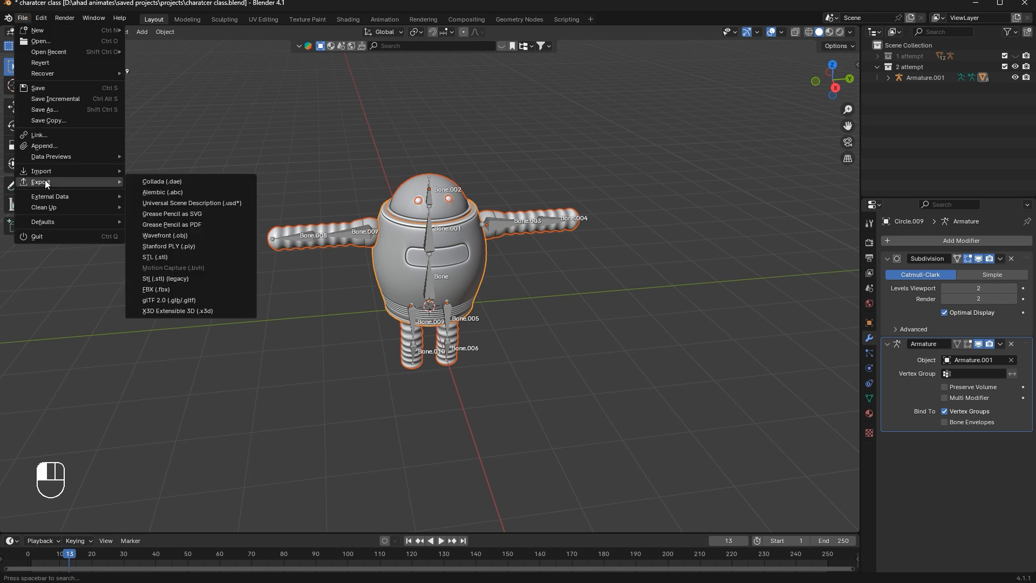
click(28, 19)
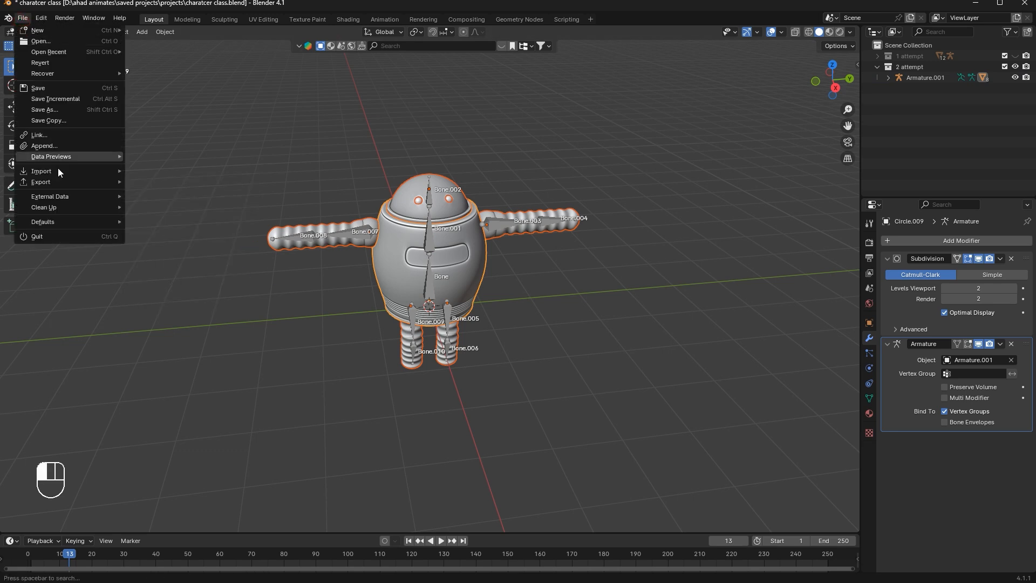
mouse_move(56, 181)
click(178, 291)
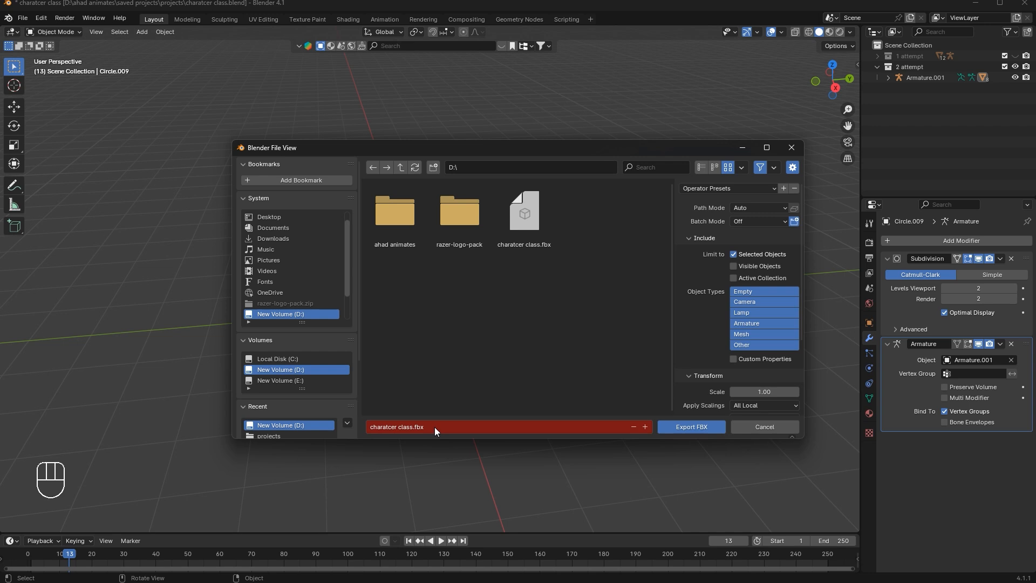
scroll(682, 334, down, 4)
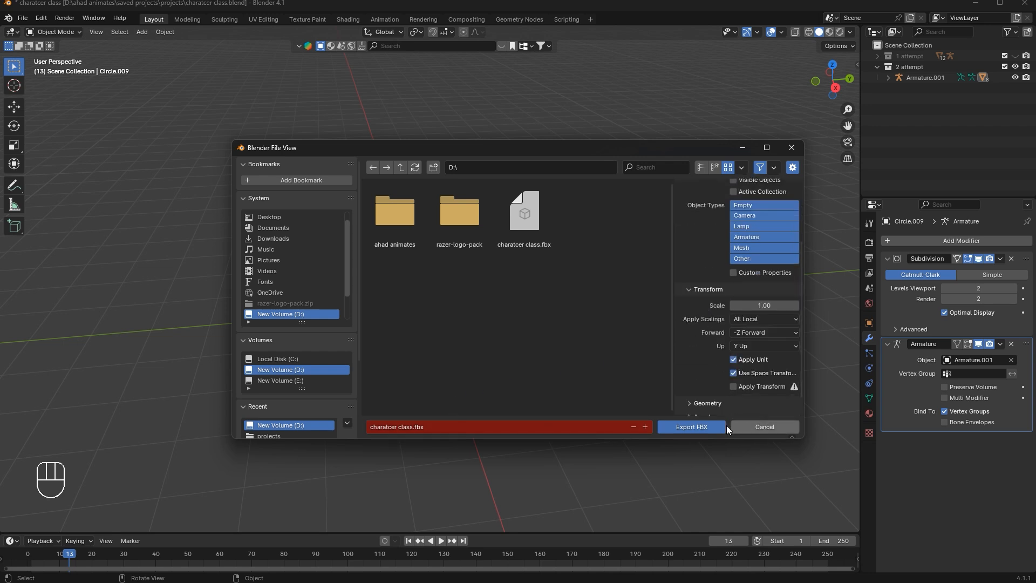
click(691, 427)
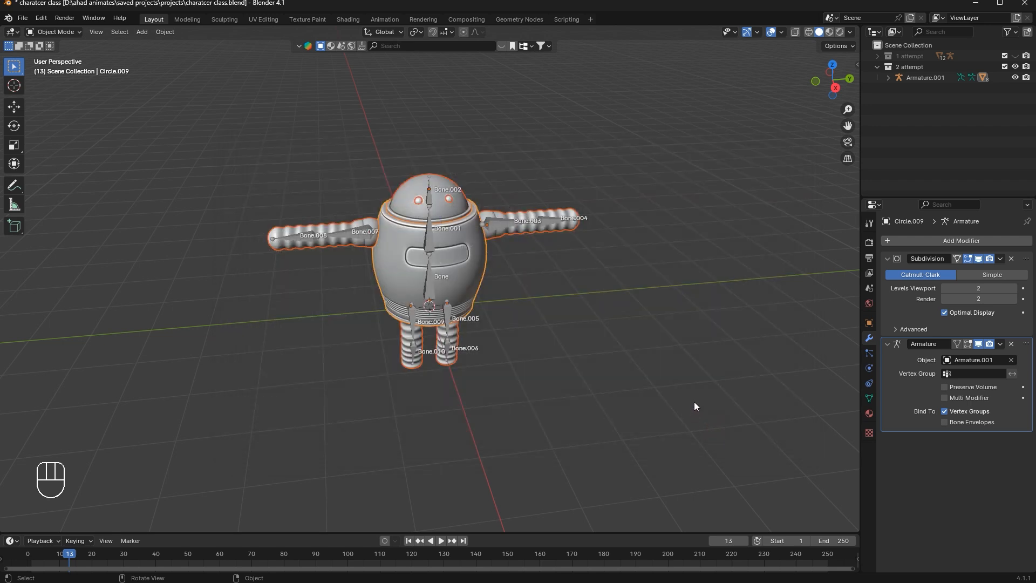
Select the armature and all of the robot's meshes and move them up 1.3 m along Z so the feet stand on the ground
click(835, 87)
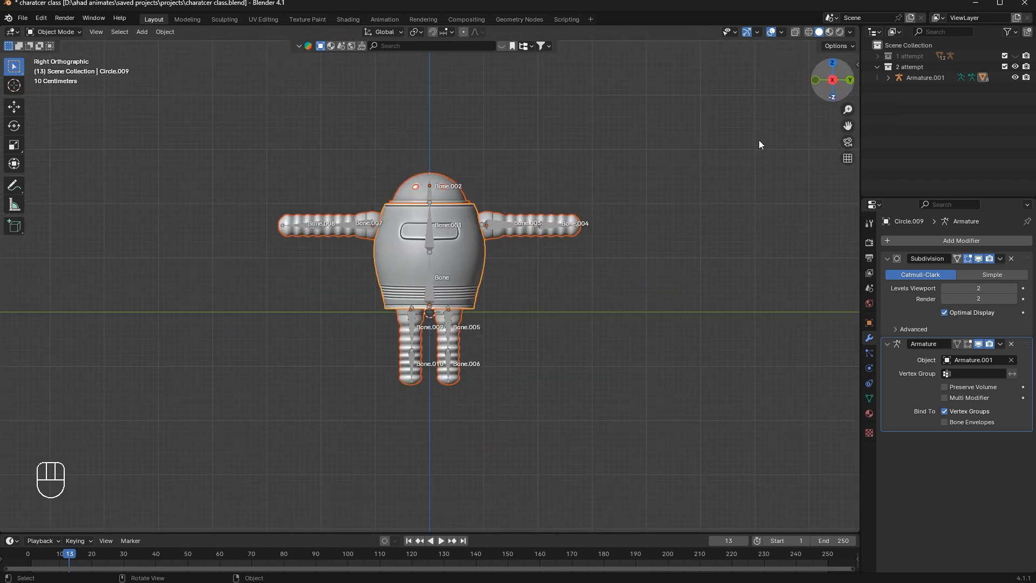
shift+click(928, 78)
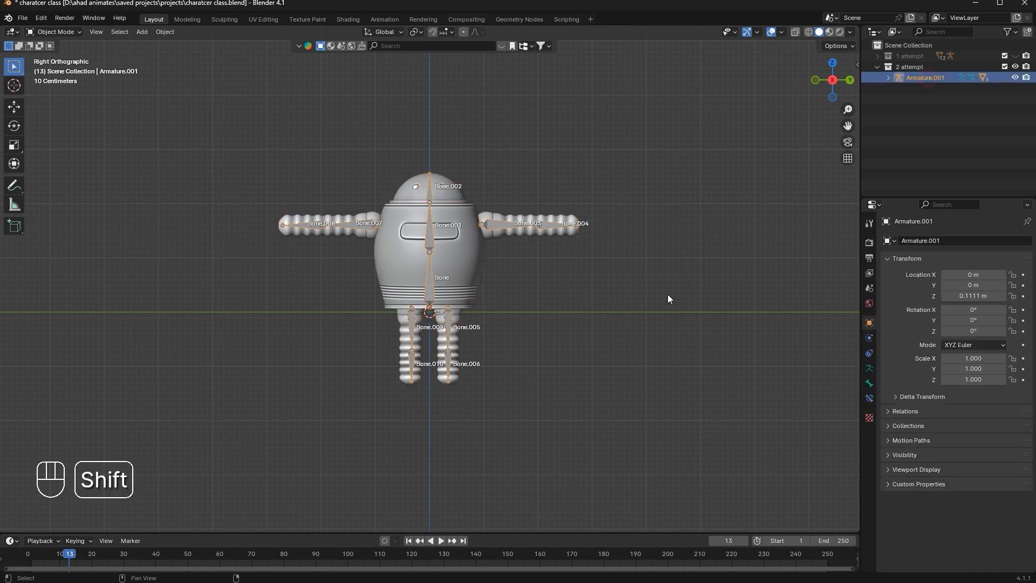
key(a)
key(g)
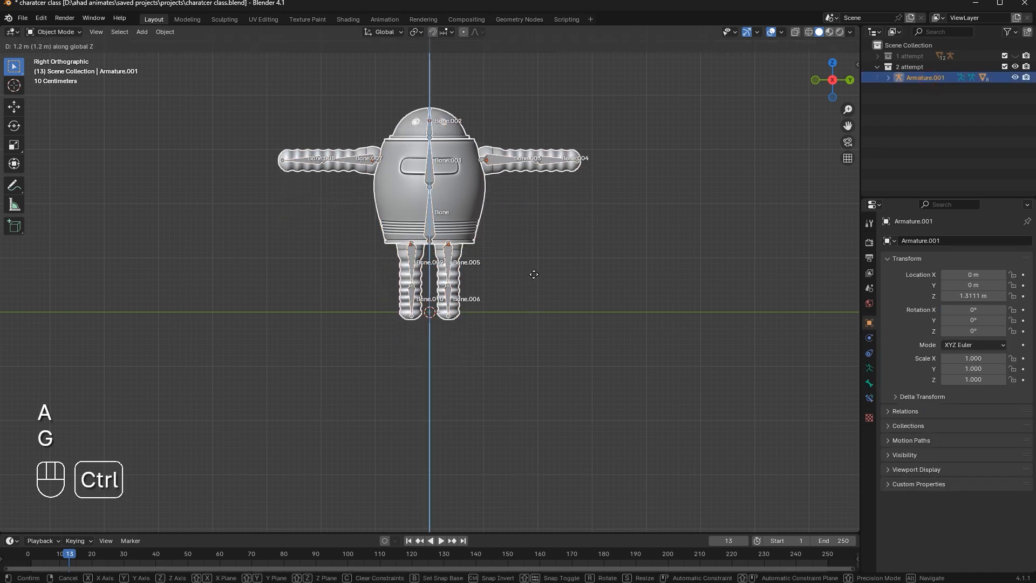
ctrl+click(531, 272)
scroll(586, 349, up, 5)
scroll(586, 348, down, 3)
middle_drag(542, 259, 555, 261)
scroll(554, 261, down, 2)
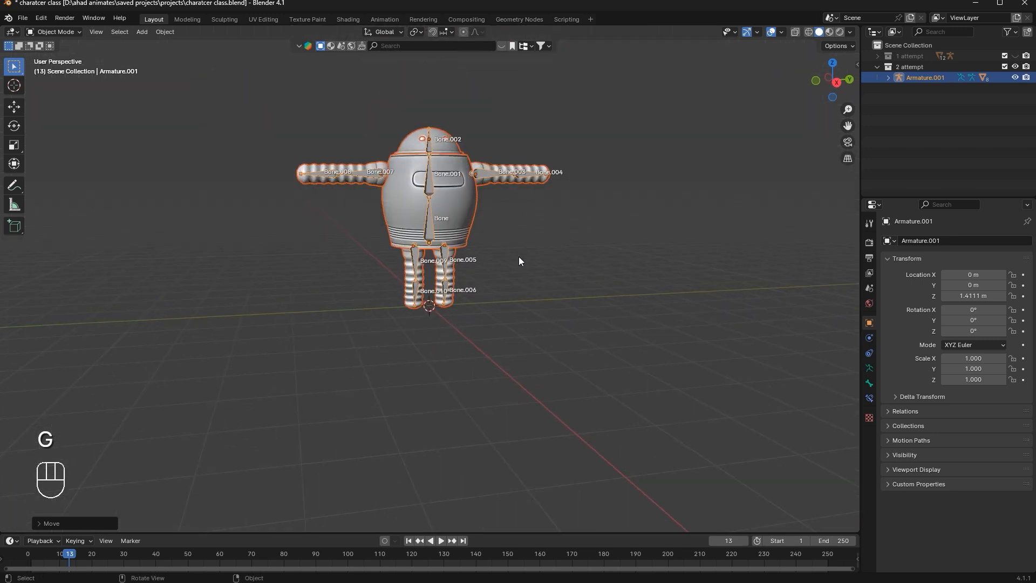
key(KP_Decimal)
Export the raised robot and armature as FBX over charatcer class.fbx on drive D:, limited to selected objects, and clear the selection
click(23, 19)
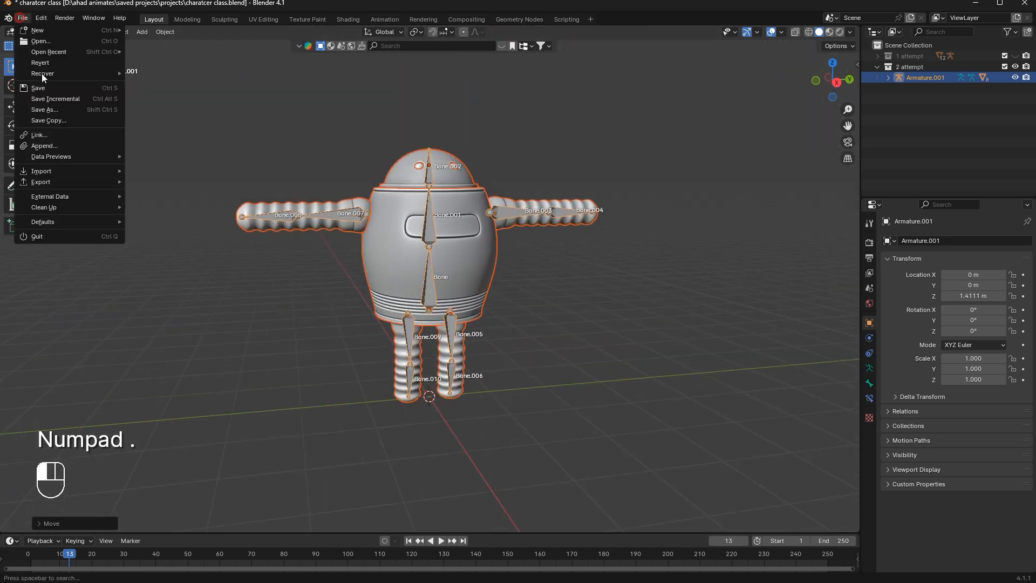
mouse_move(102, 183)
click(181, 278)
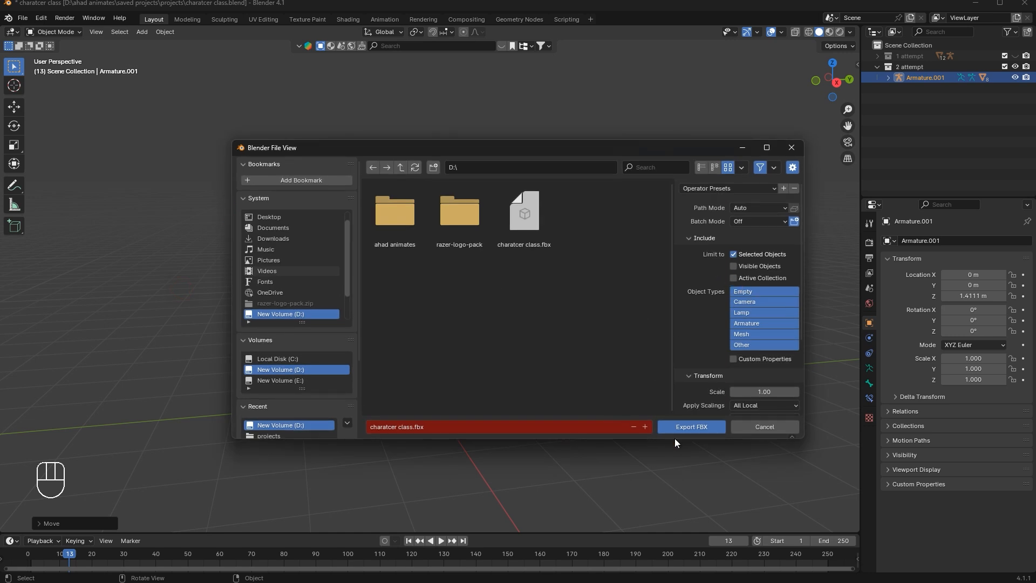
click(691, 424)
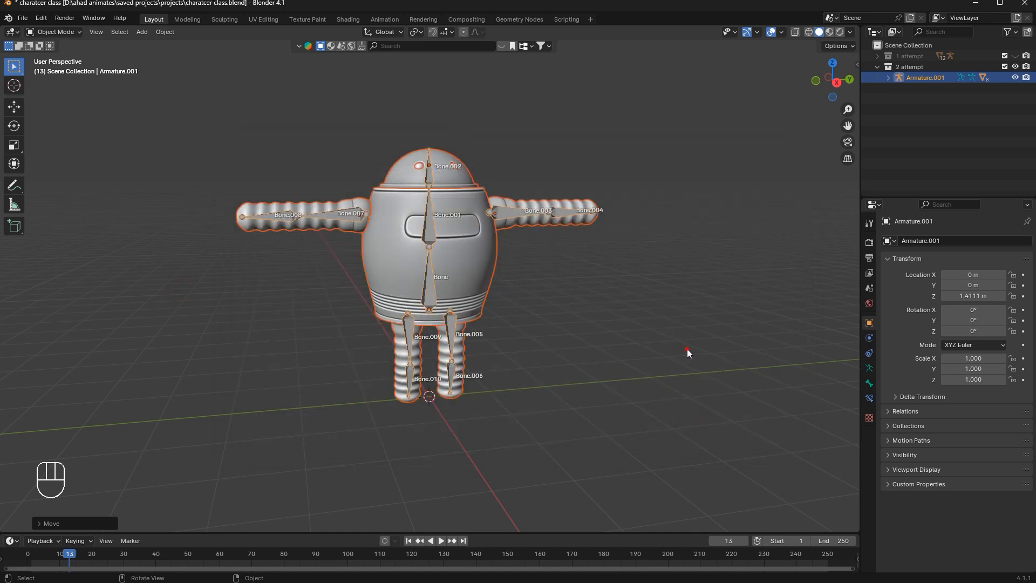
click(740, 487)
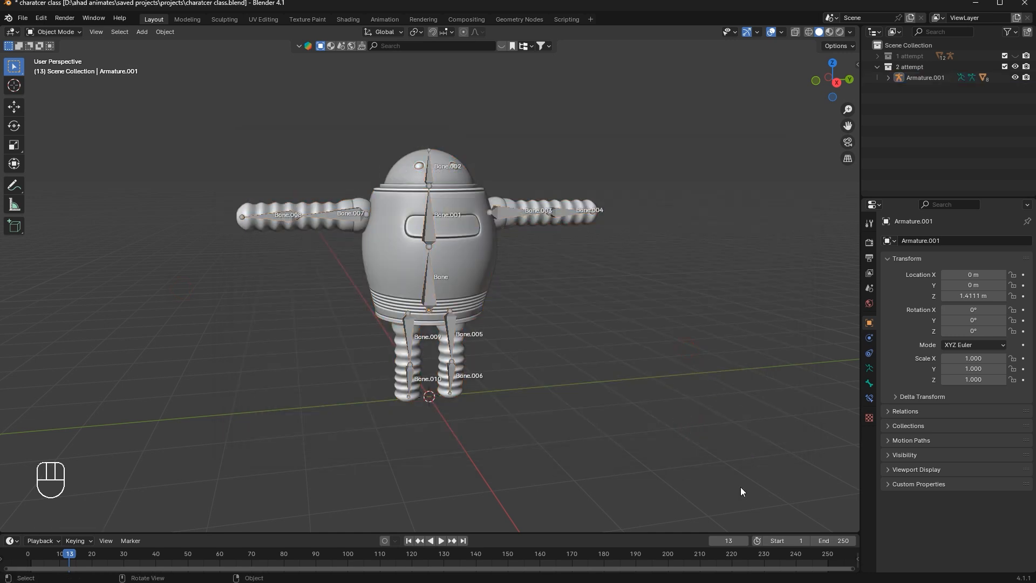
Minimize Blender to return to Mixamo in the browser and open the character upload dialog
click(975, 3)
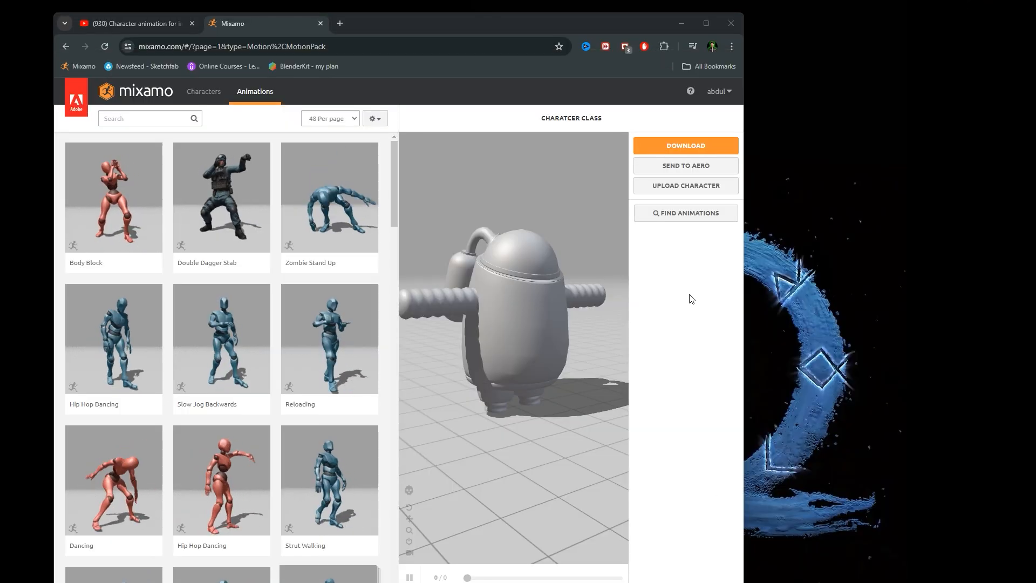
click(688, 189)
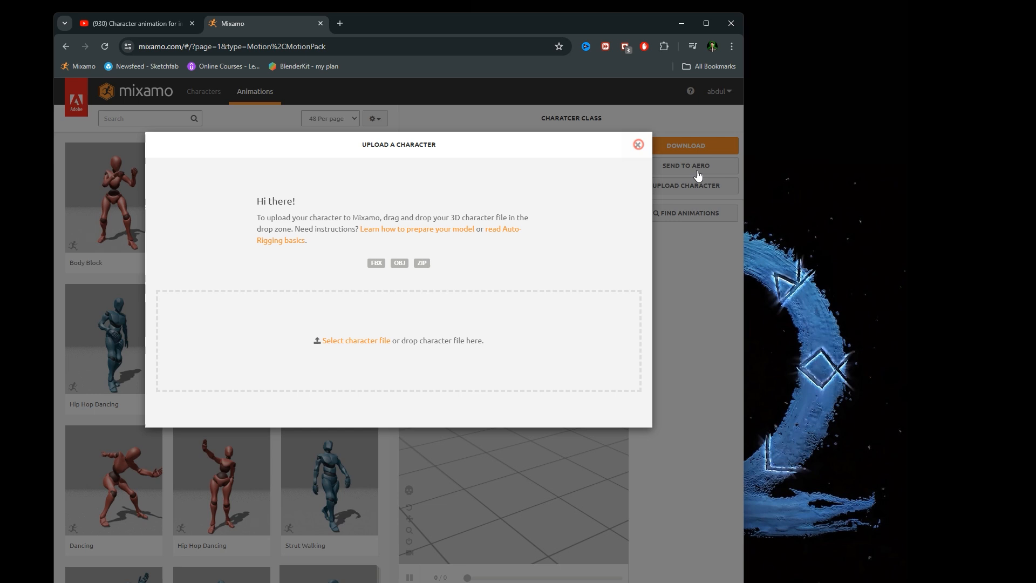
click(638, 143)
click(701, 186)
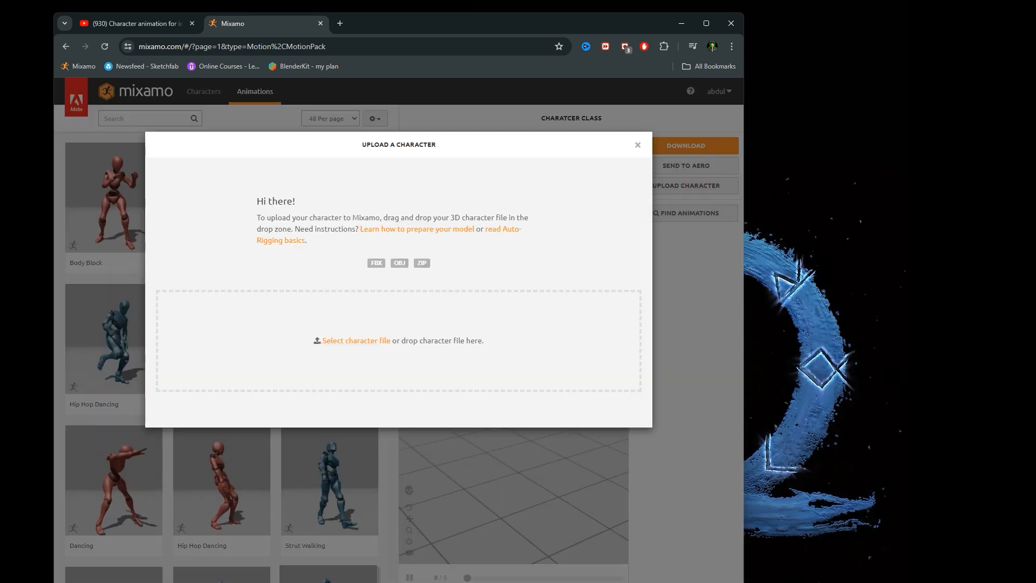
Open drive D: in File Explorer and upload the charatcer class FBX file to Mixamo as a character
key(super+e)
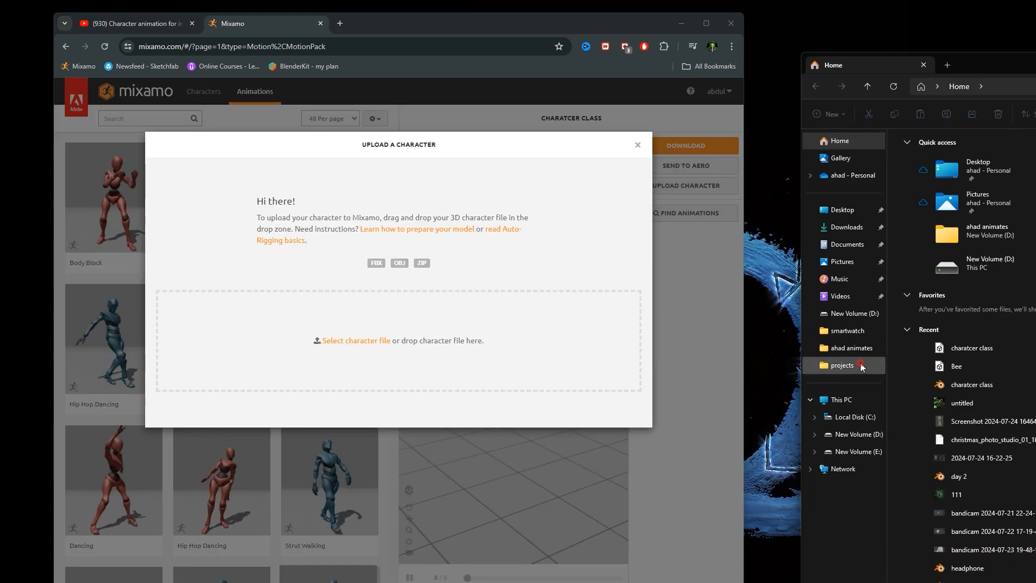
click(849, 366)
click(840, 296)
click(855, 314)
drag(1025, 162, 345, 321)
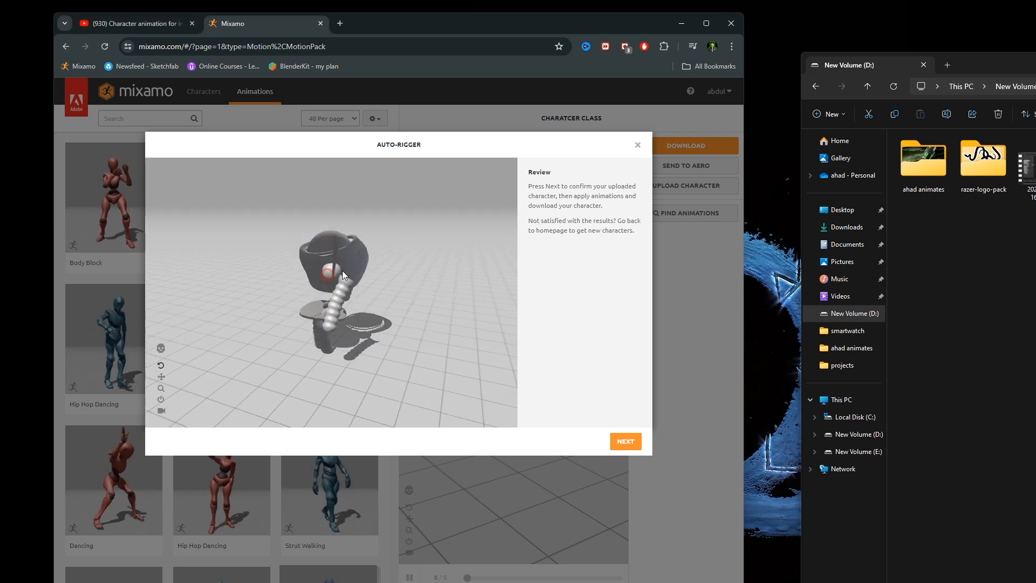
Review the uploaded robot in the Auto-Rigger, accept it as the new character and look at it in the preview
drag(399, 287, 379, 313)
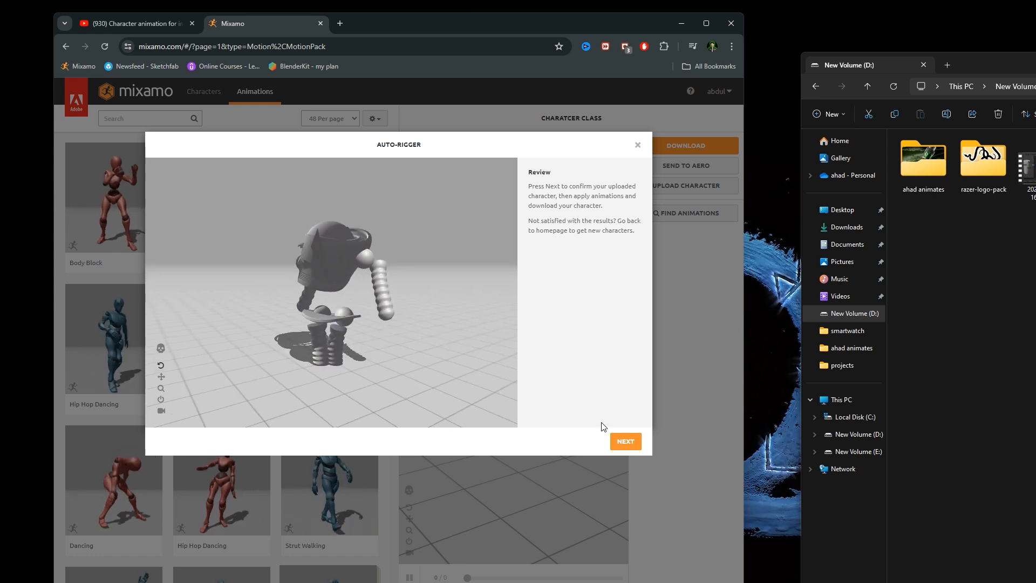
click(625, 442)
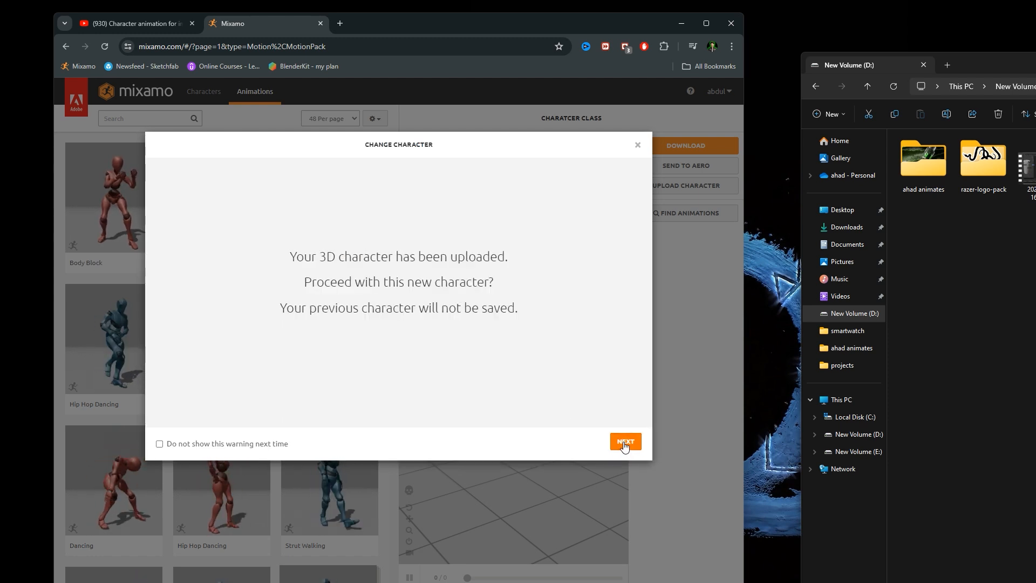
click(624, 441)
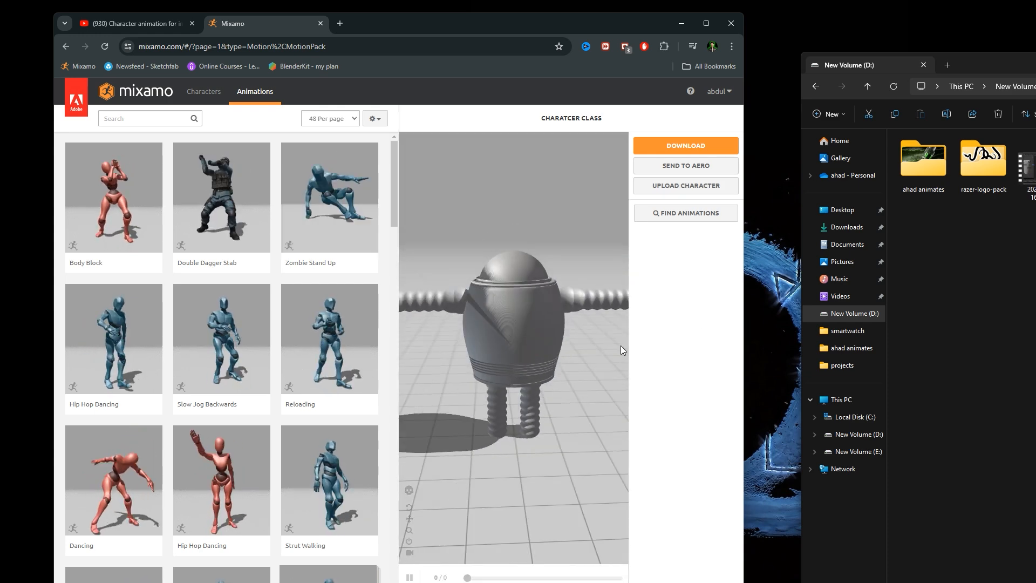
drag(469, 321, 500, 328)
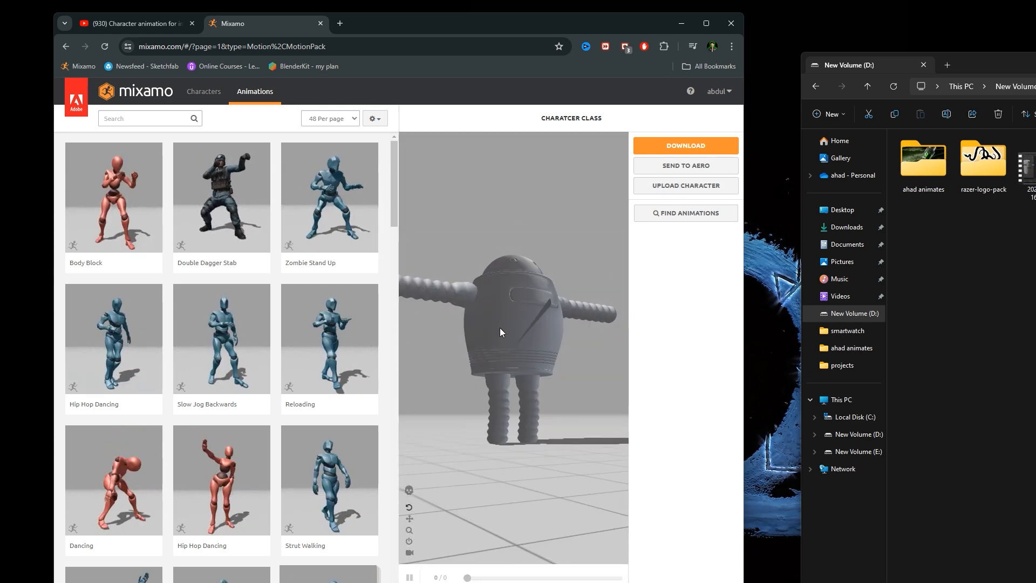
Apply the Joyful Jump animation to the robot and inspect the motion from several angles
click(203, 91)
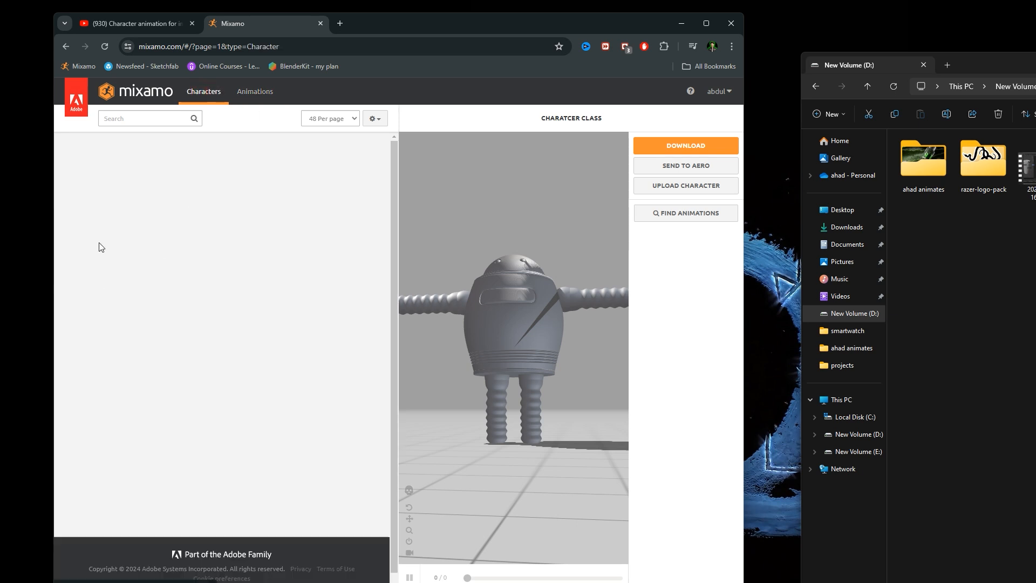
click(256, 93)
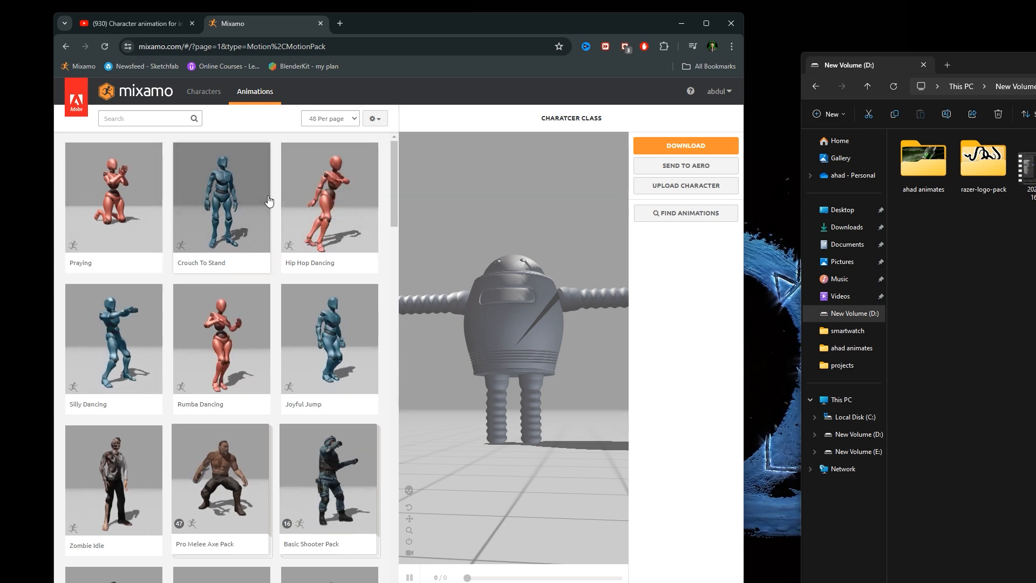
click(303, 349)
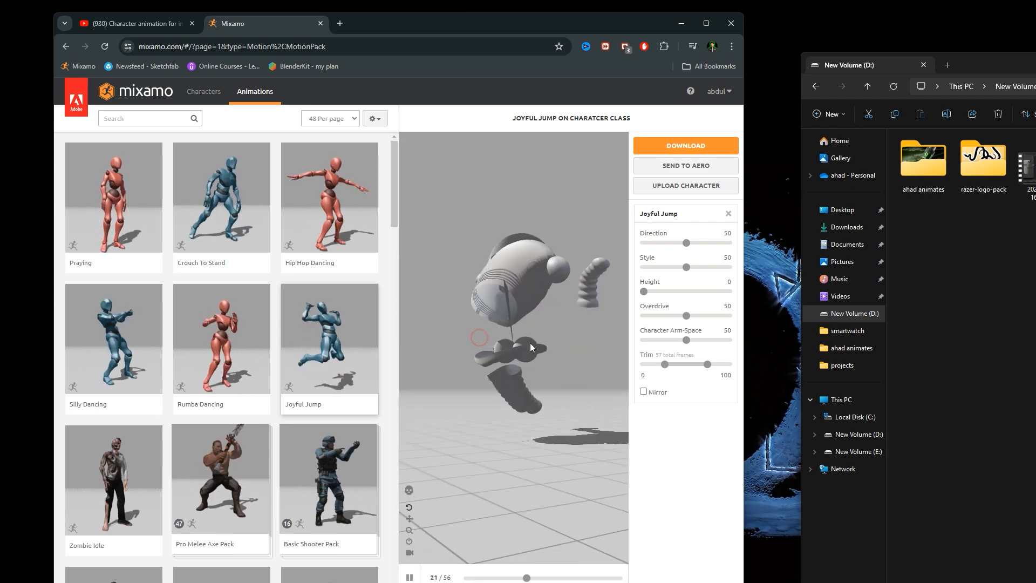
drag(568, 345, 500, 283)
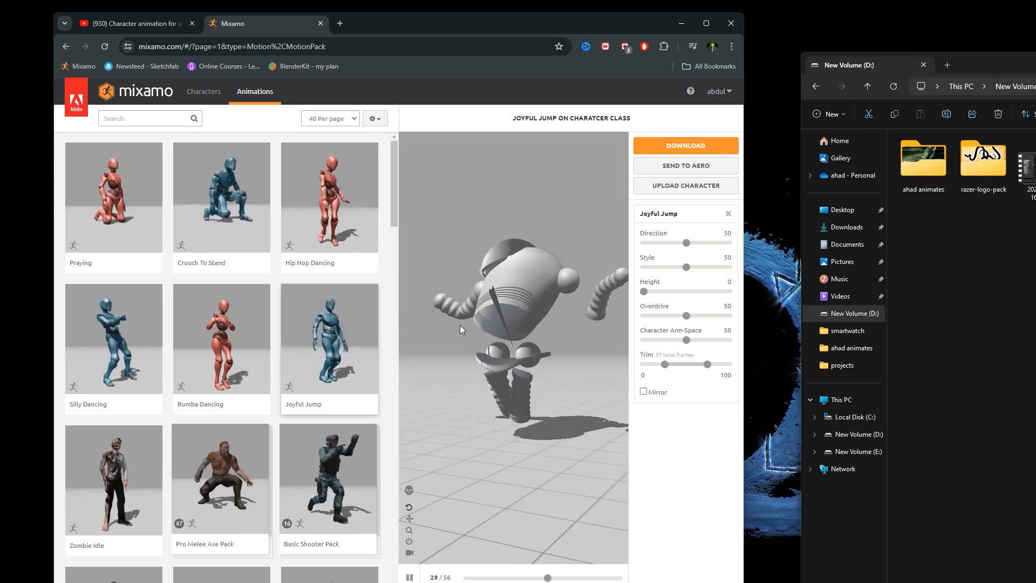
drag(523, 269, 431, 387)
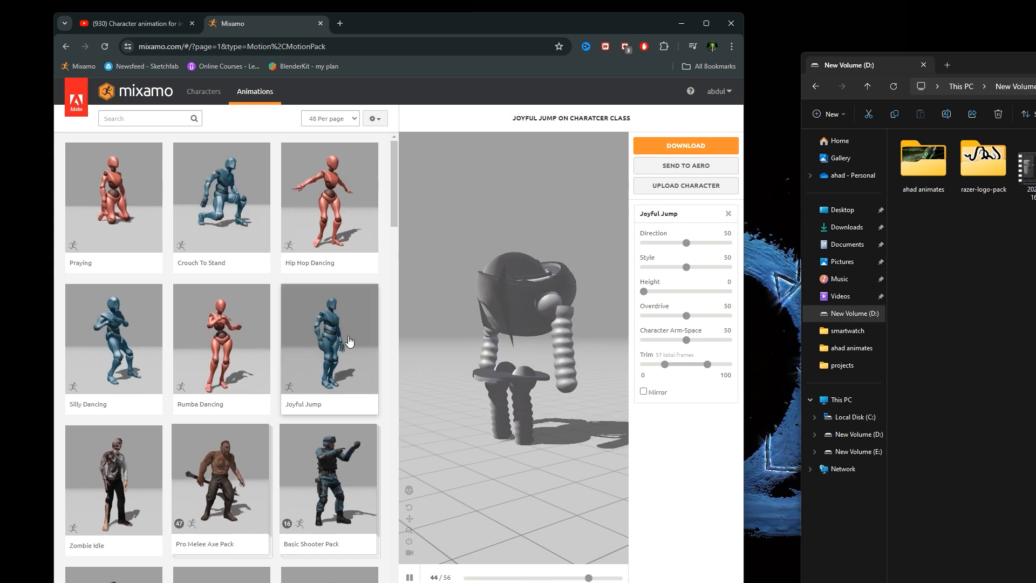
drag(556, 380, 585, 309)
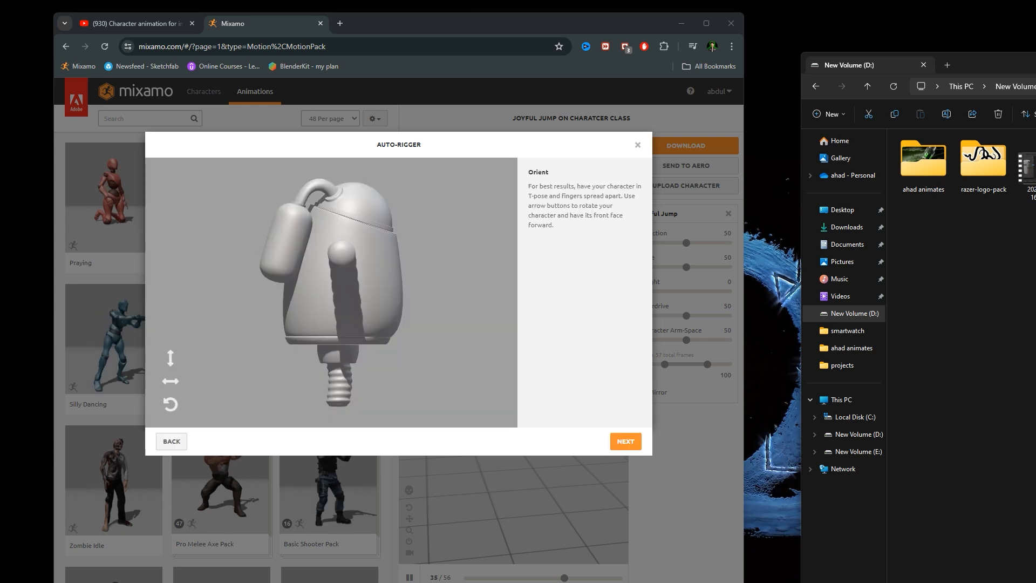
Rotate the robot in the Auto-Rigger until its front faces forward and continue to the marker placement
click(169, 382)
click(169, 382)
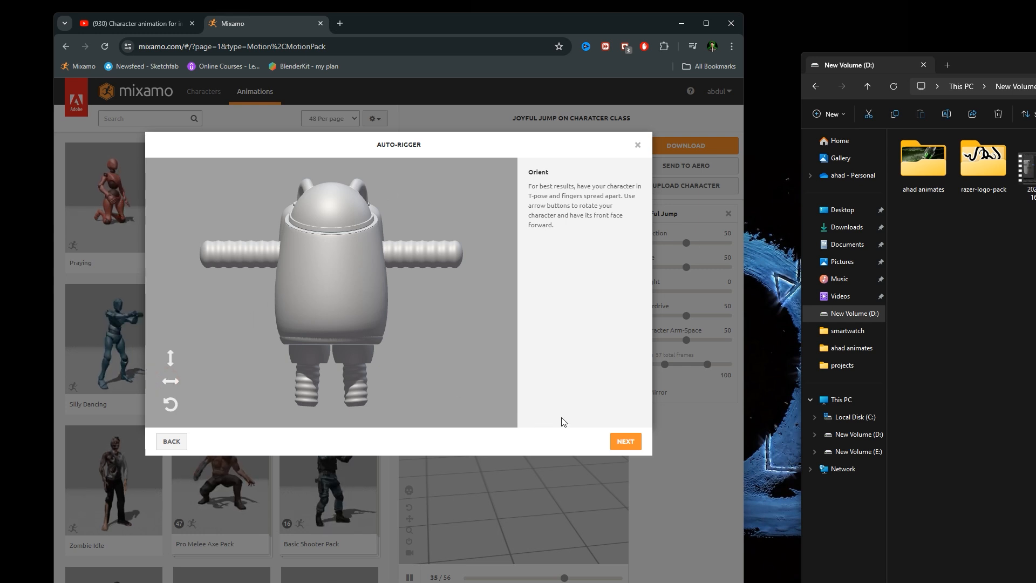
click(627, 443)
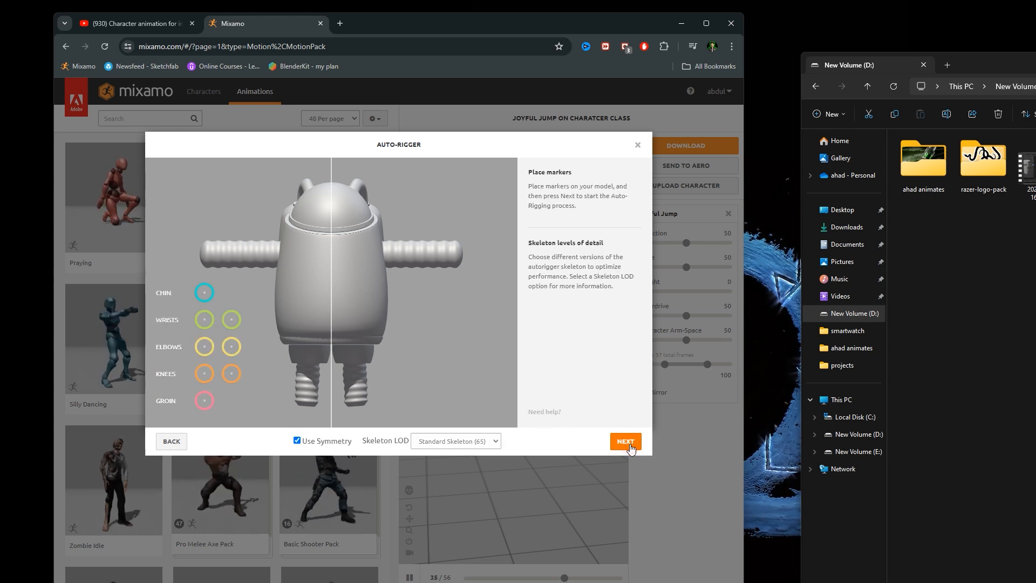
Place the chin, wrist, elbow, knee and groin markers on the robot with symmetry on and start the auto-rigging
drag(208, 304, 333, 233)
drag(204, 320, 213, 256)
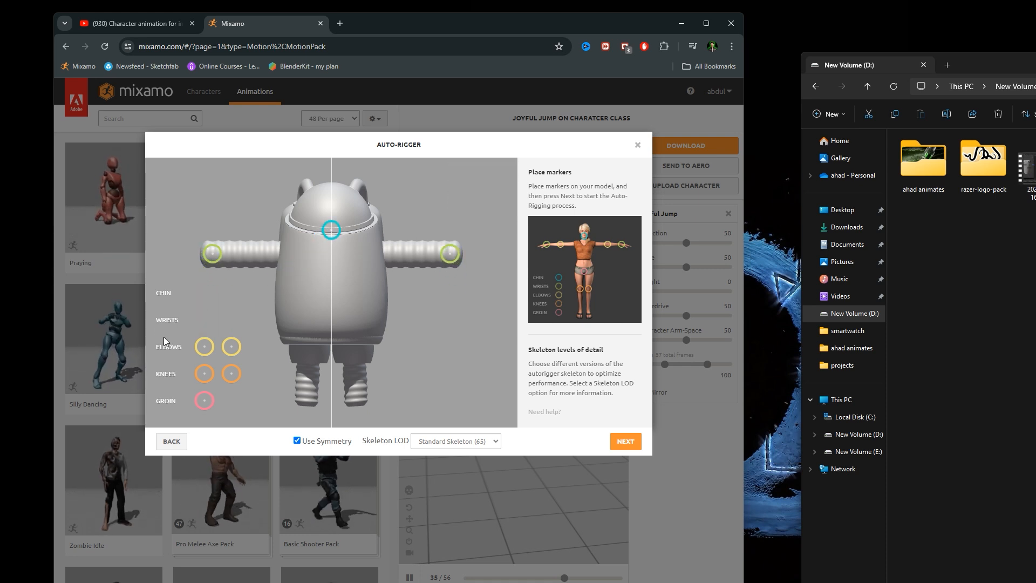
mouse_move(205, 346)
mouse_down()
mouse_move(250, 285)
mouse_move(249, 255)
mouse_move(212, 260)
mouse_up()
drag(211, 377, 304, 386)
drag(205, 401, 331, 343)
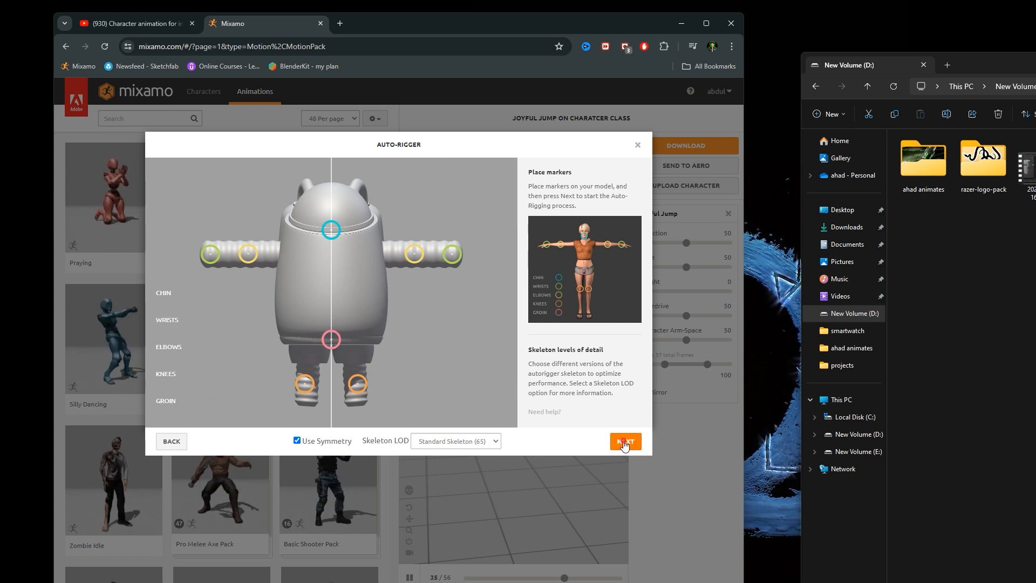
click(624, 443)
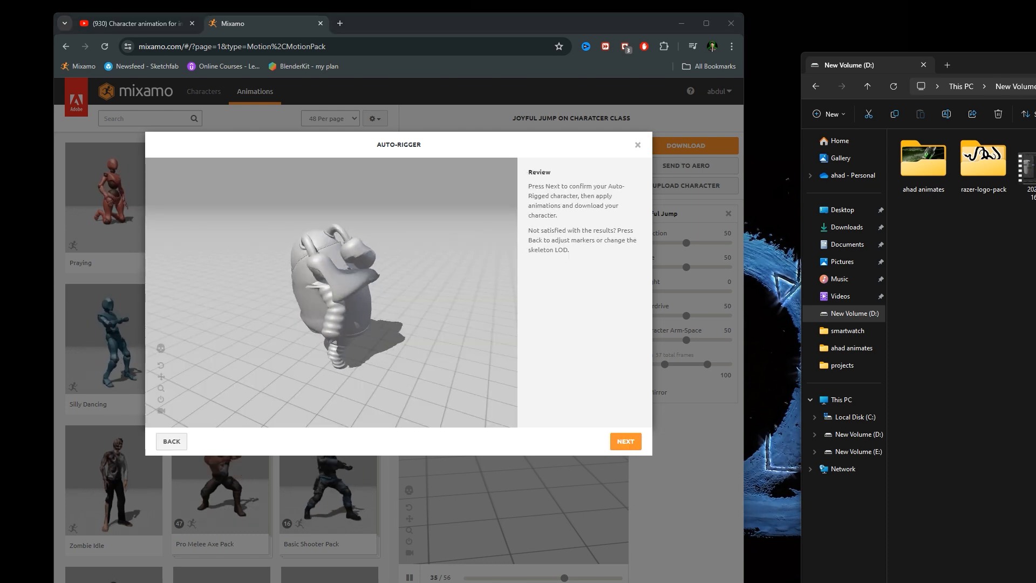
Inspect the rigged robot's preview from several angles and accept it as the new character
drag(265, 313, 264, 248)
drag(312, 280, 272, 281)
drag(351, 259, 371, 292)
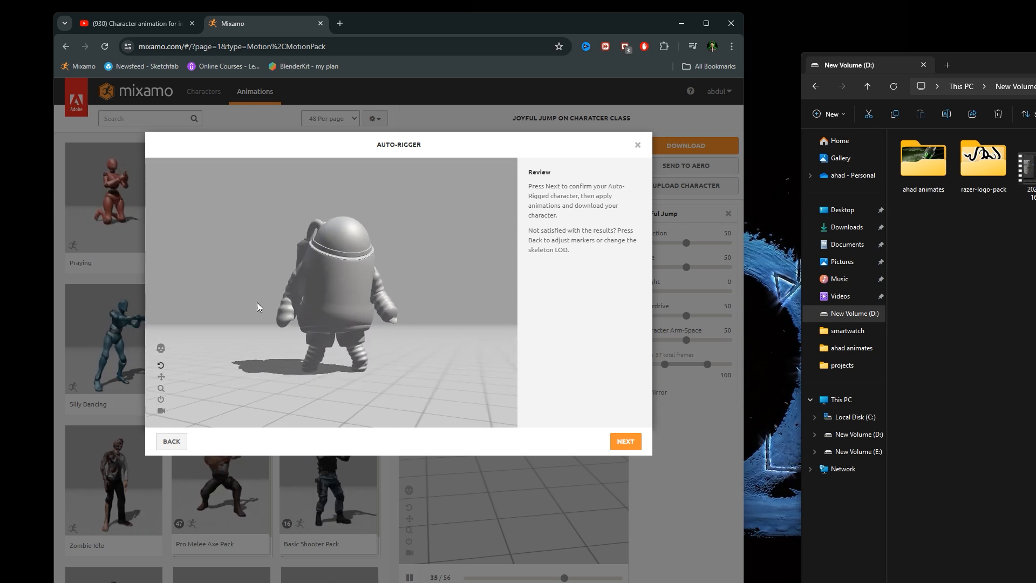
click(626, 442)
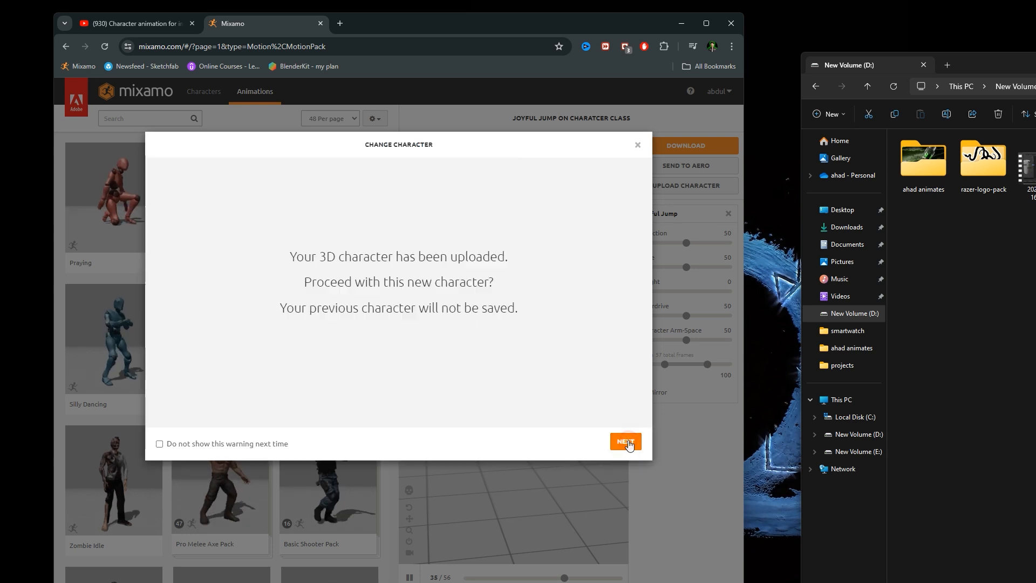
click(624, 442)
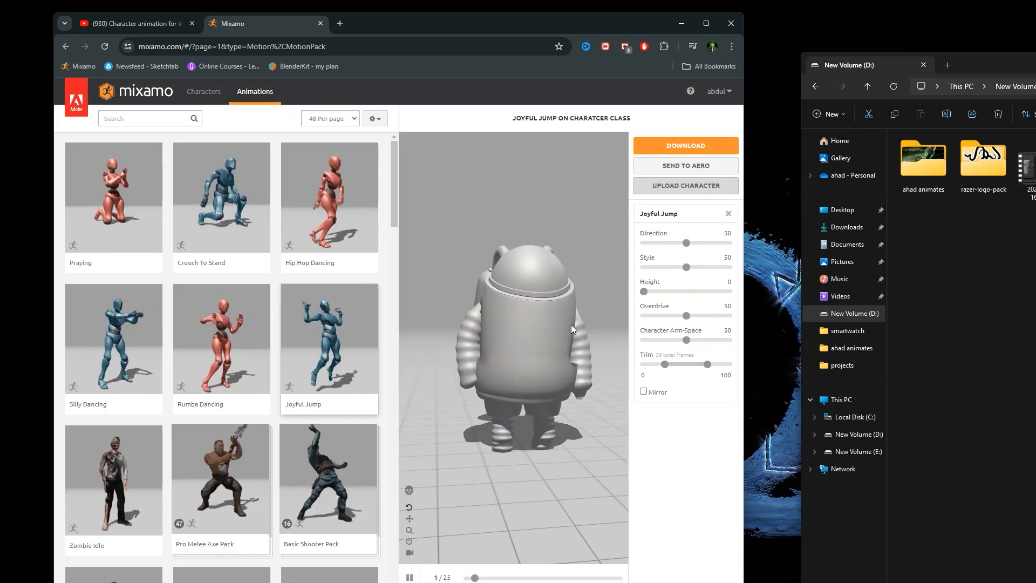
Apply the Rumba Dancing animation to the robot as a trial
scroll(318, 404, down, 1)
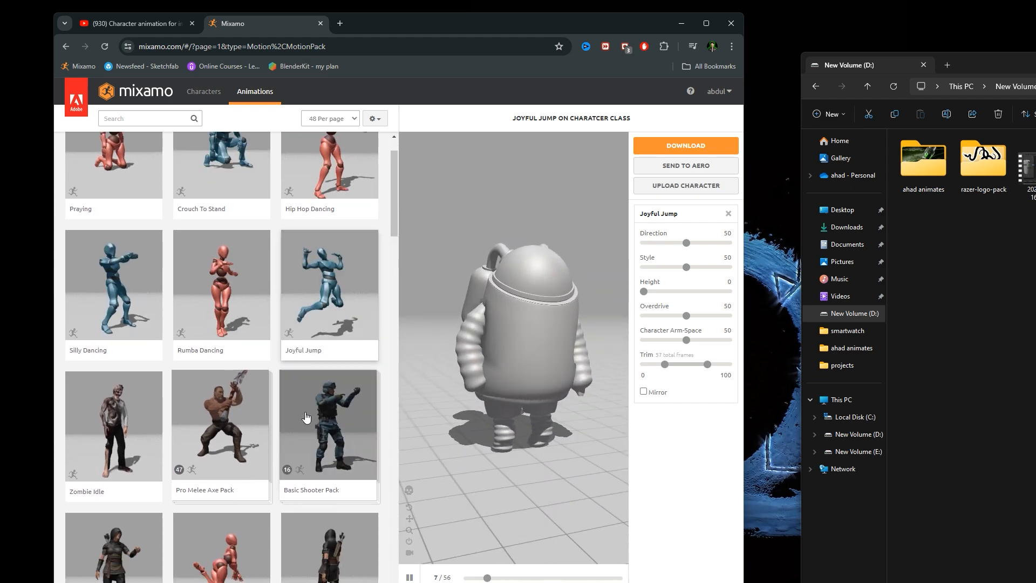
click(347, 406)
click(232, 305)
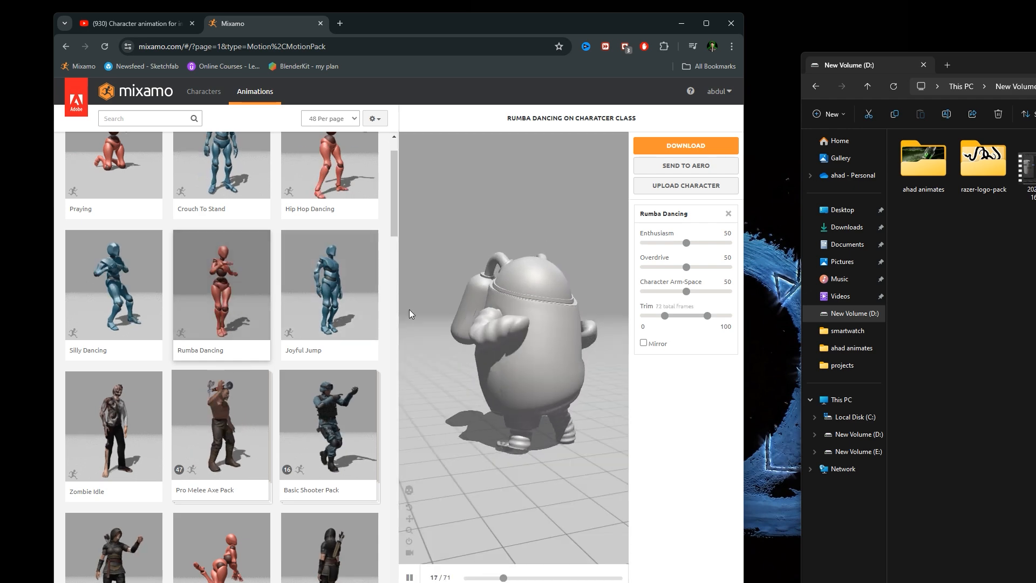
Search the animations for "walk", apply a Walking animation with In Place enabled and inspect the robot's motion
scroll(216, 343, up, 1)
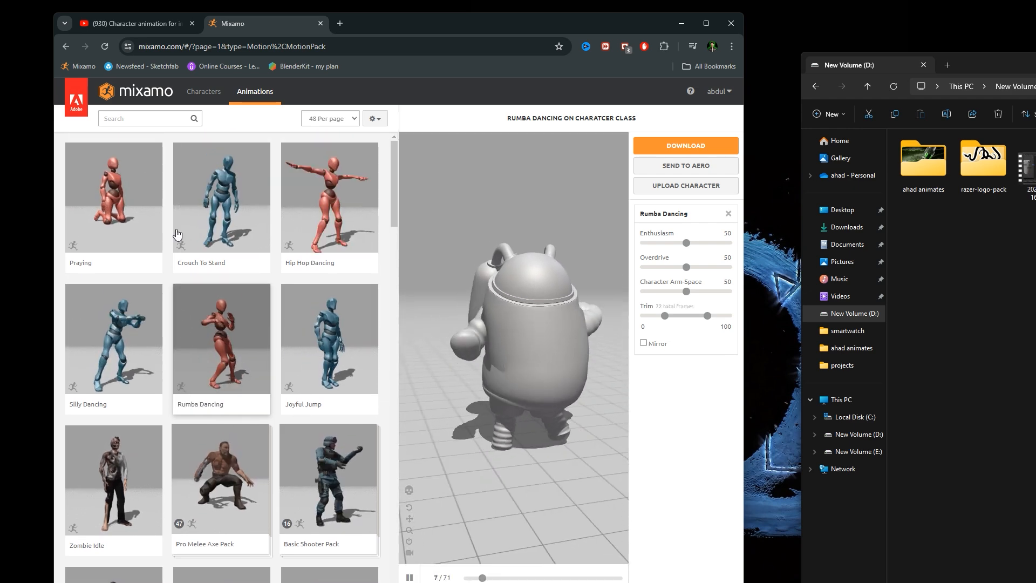
click(134, 120)
text(walk)
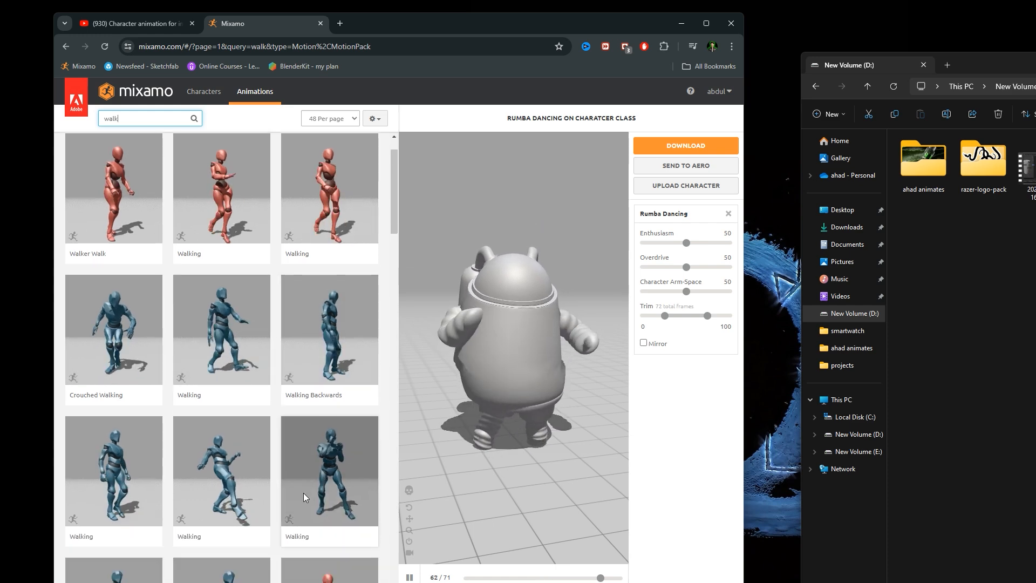
scroll(85, 412, down, 2)
click(84, 408)
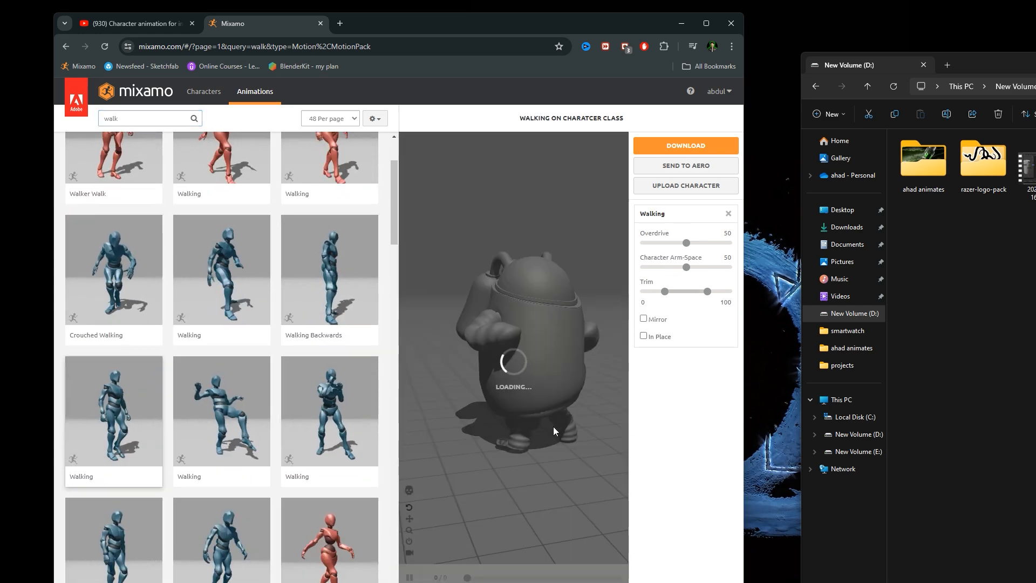
click(642, 336)
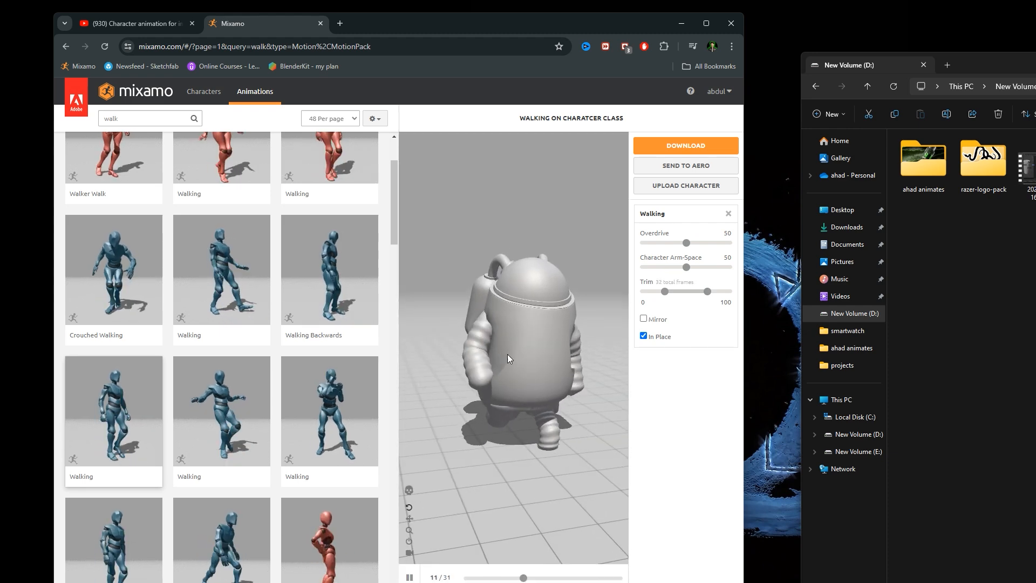
drag(501, 352, 481, 433)
scroll(512, 384, up, 3)
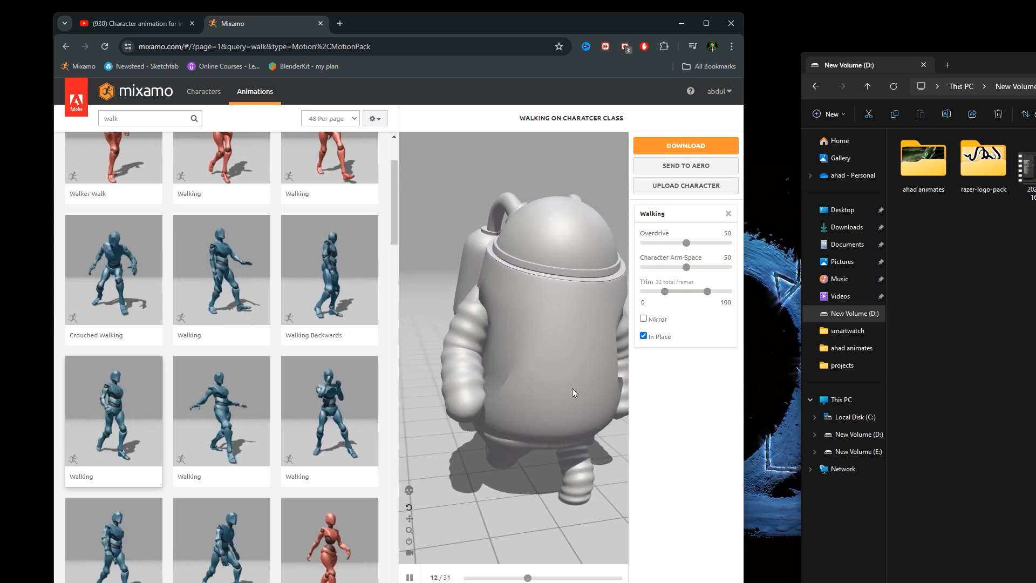
drag(528, 407, 606, 223)
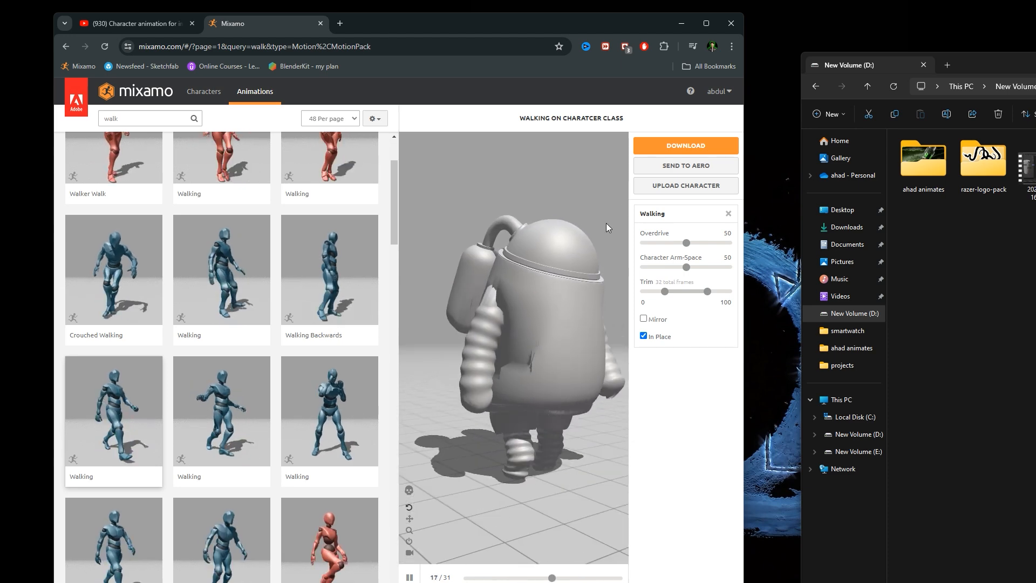
Download the walking robot as FBX Binary with skin at 30 frames per second, saving it as Walking on drive D:
click(666, 150)
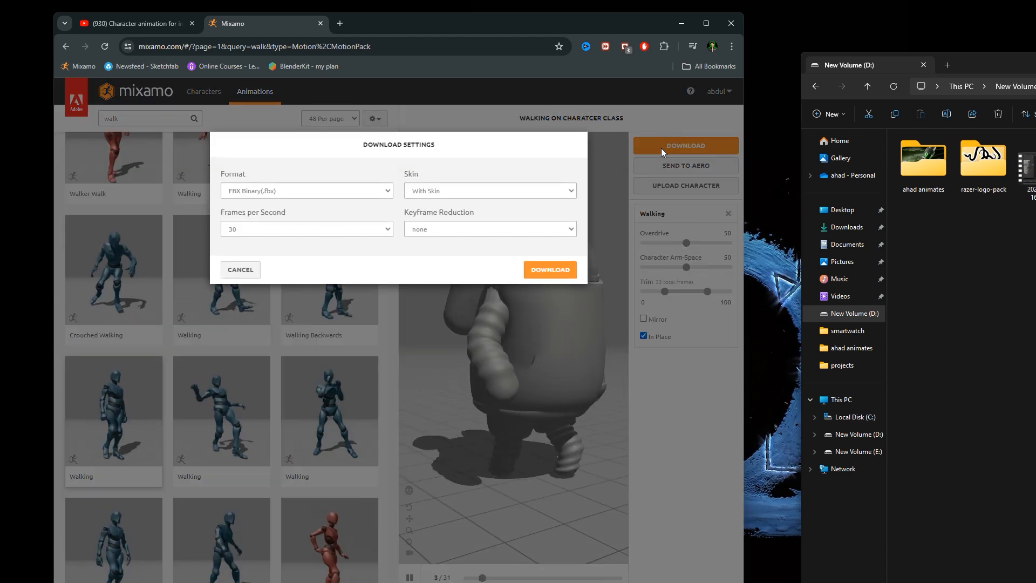
click(453, 193)
click(447, 202)
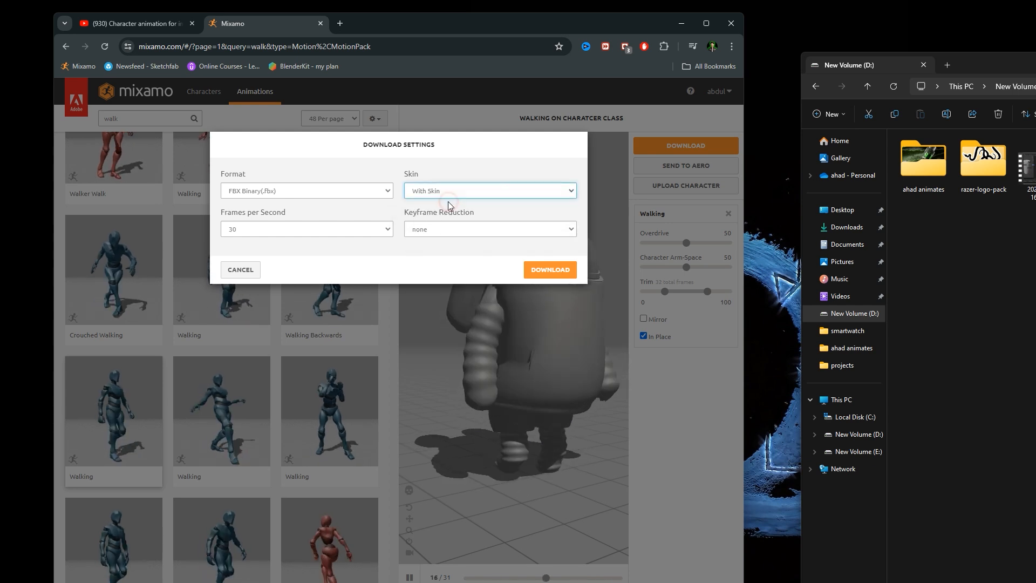
click(266, 191)
click(277, 202)
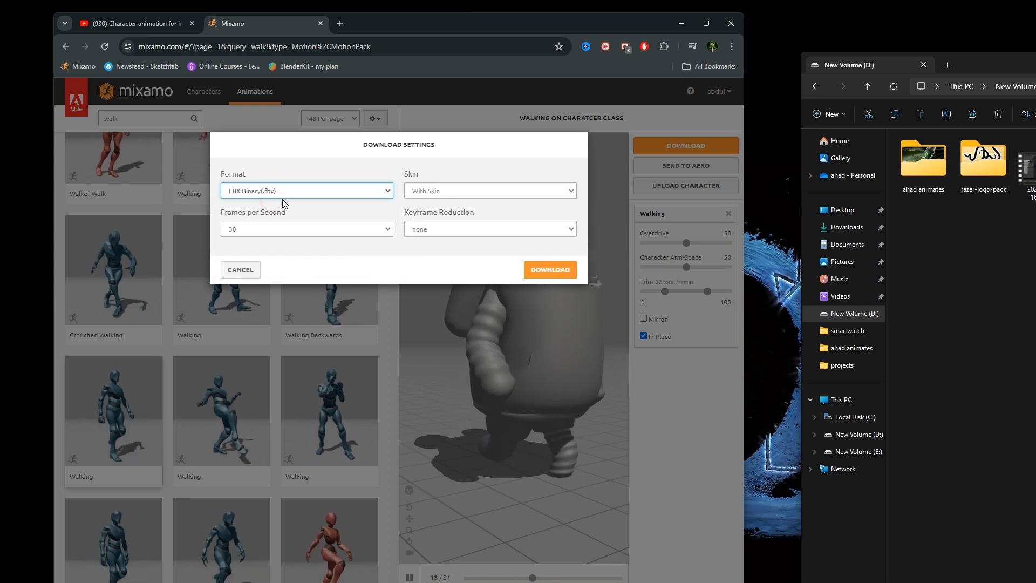
click(567, 267)
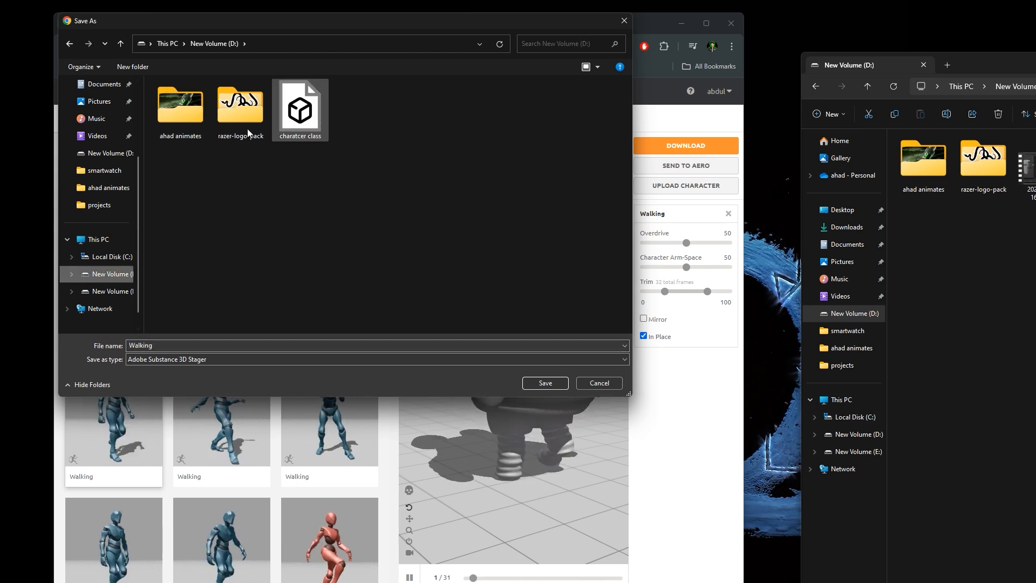
click(555, 385)
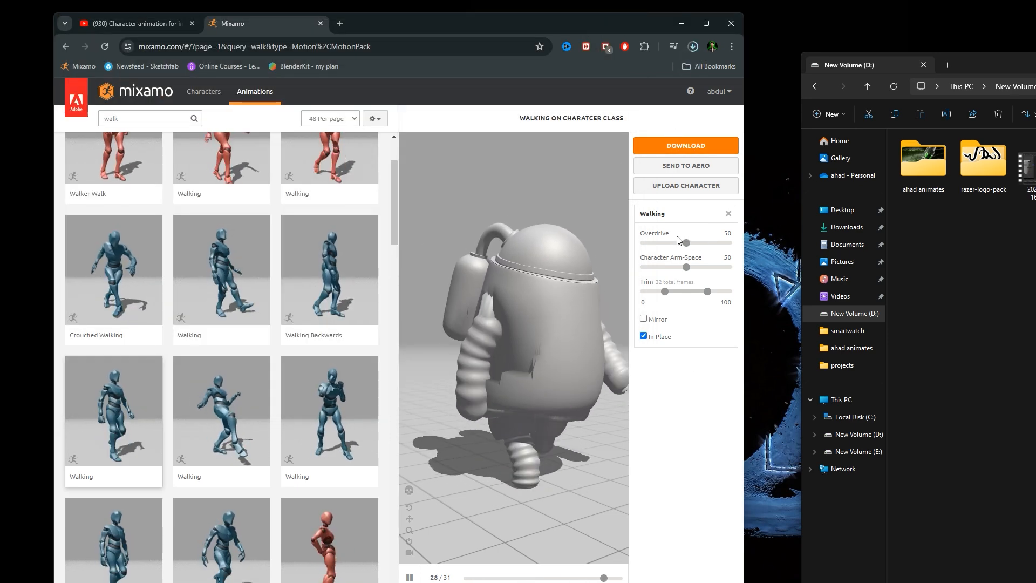
Minimize the browser, switch to Blender and resize its window to fit beside File Explorer
click(682, 23)
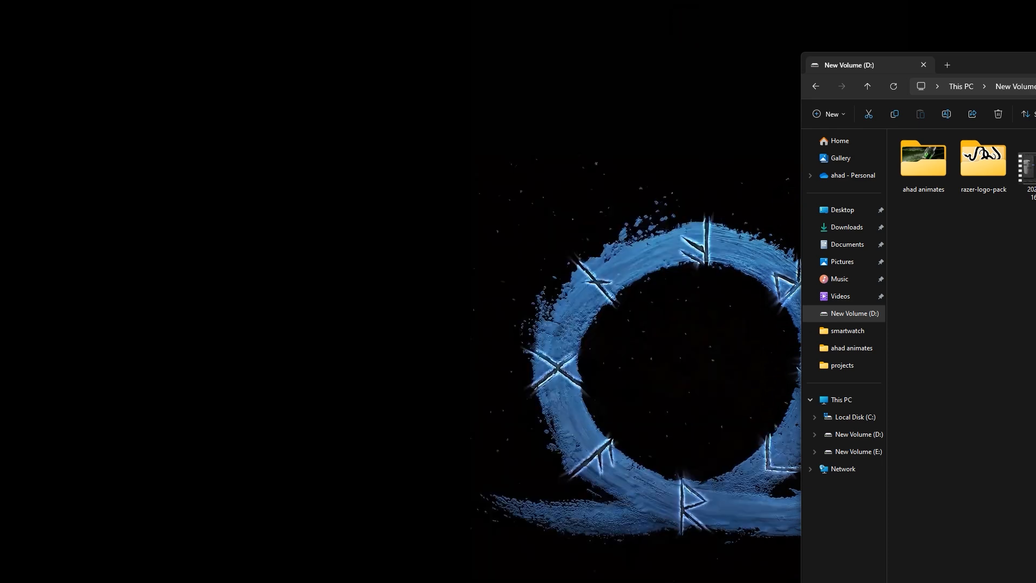
key(alt+Tab)
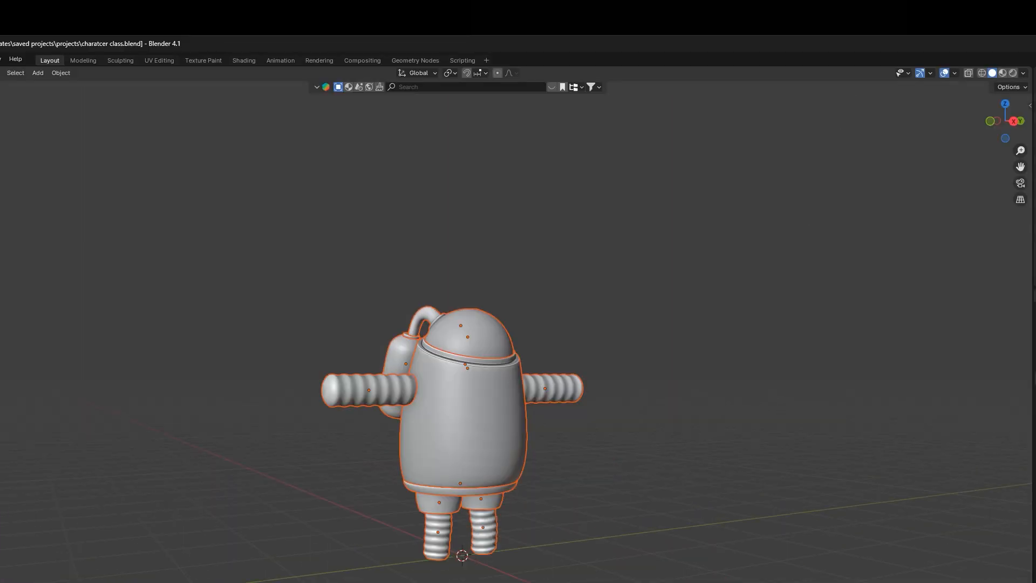
drag(1033, 36, 573, 269)
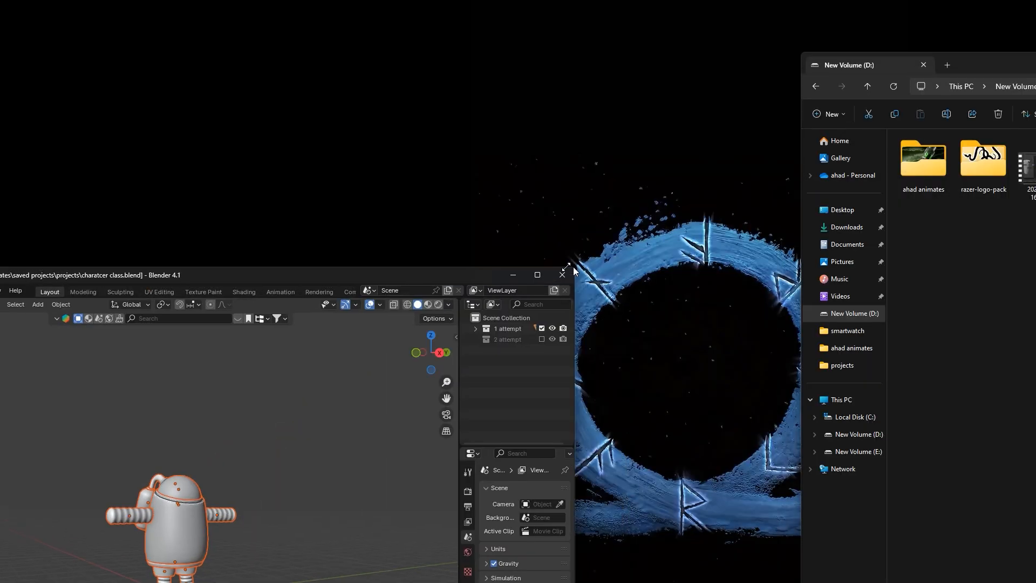
drag(485, 273, 626, 55)
drag(714, 45, 815, 8)
drag(736, 10, 707, 19)
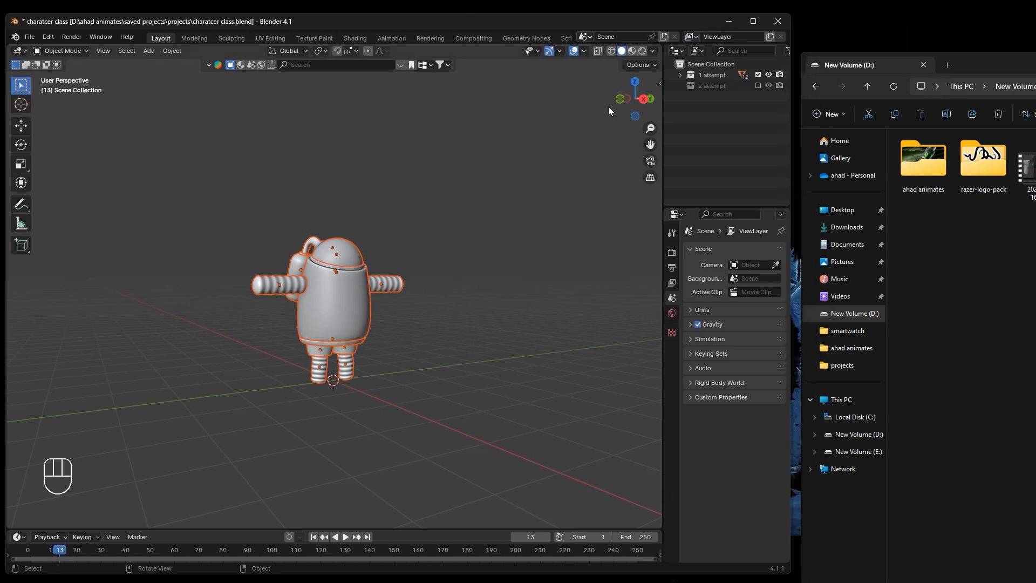
Hide the 1 attempt collection and import Walking.fbx from drive D: into a new collection named mixamo model
click(768, 75)
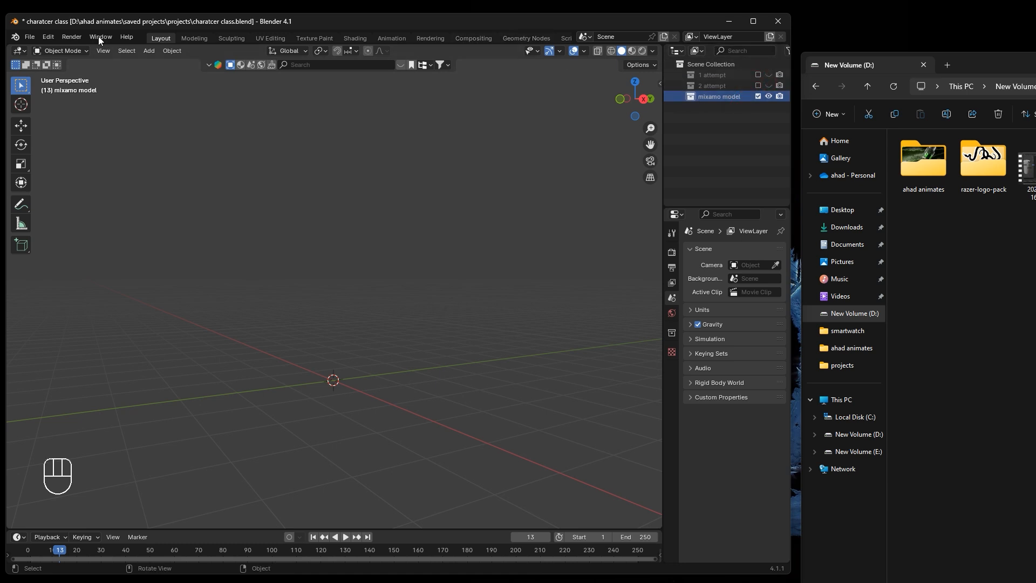
click(31, 36)
mouse_move(76, 190)
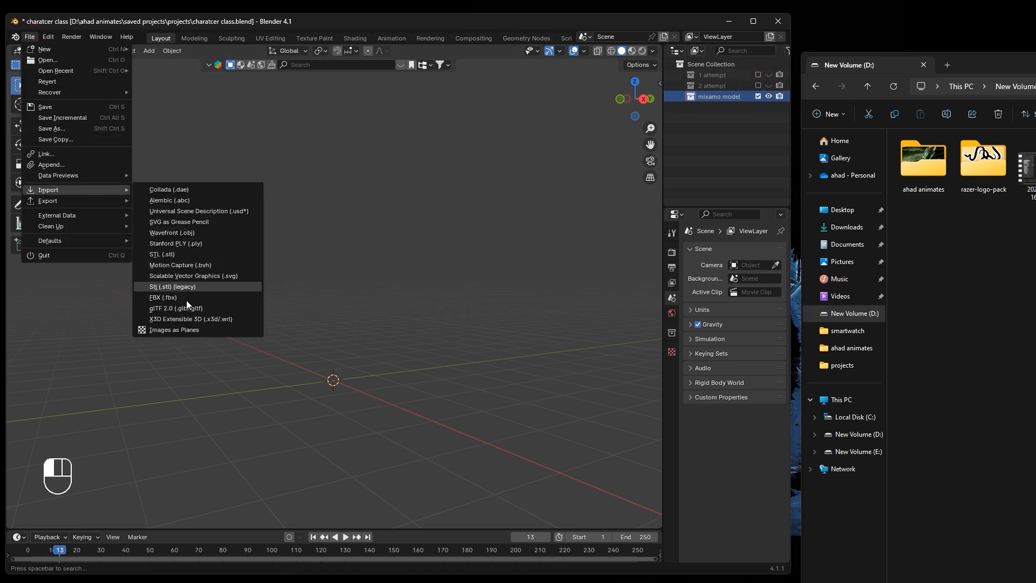
click(187, 298)
click(178, 374)
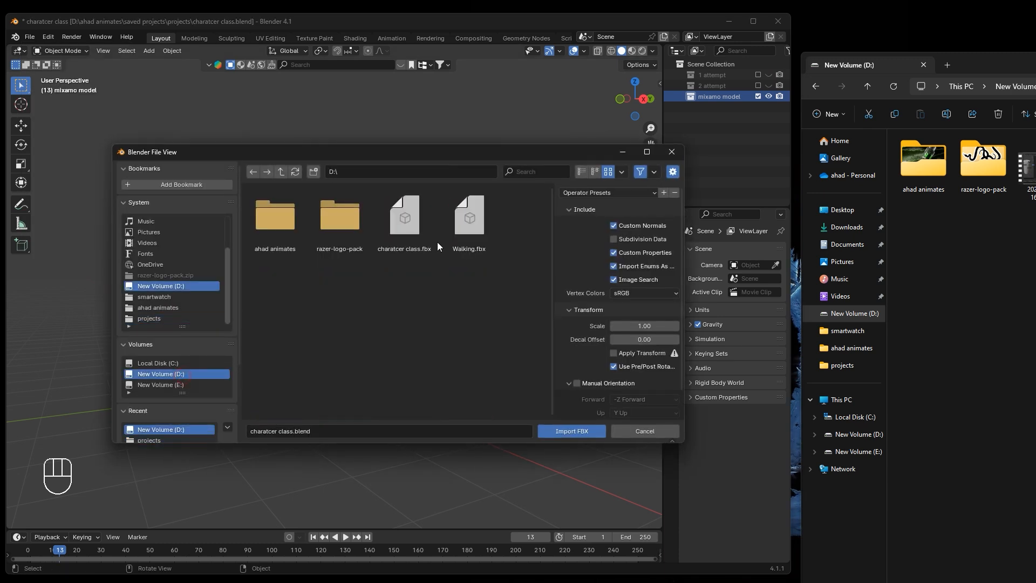
double_click(453, 215)
Play the imported walk animation and examine the robot's body mesh in Object and Edit Mode from several angles
middle_drag(339, 277, 410, 294)
key(space)
key(space)
click(351, 329)
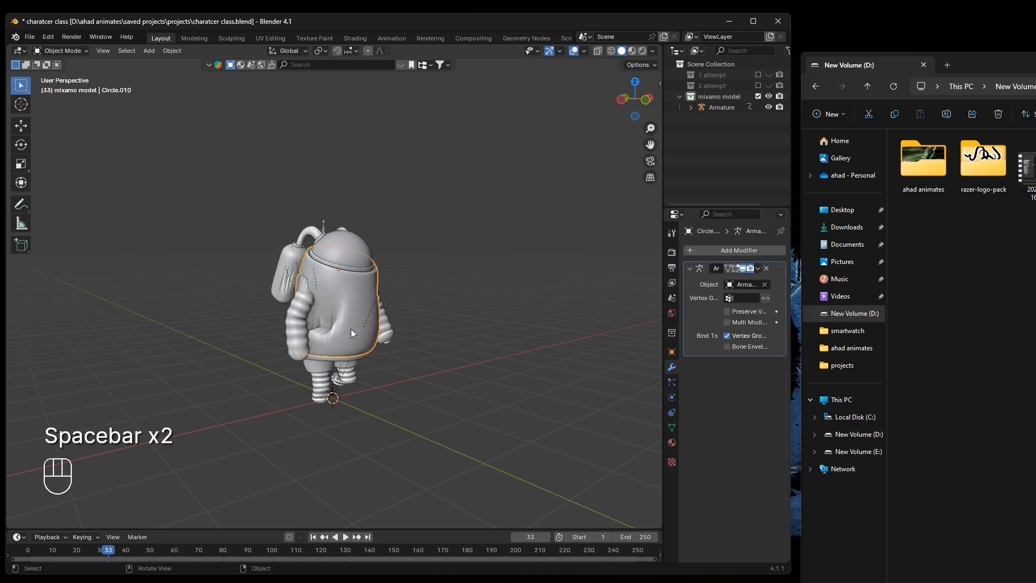
key(Tab)
key(Tab)
middle_drag(358, 344, 404, 341)
key(Tab)
key(Tab)
middle_drag(283, 338, 344, 338)
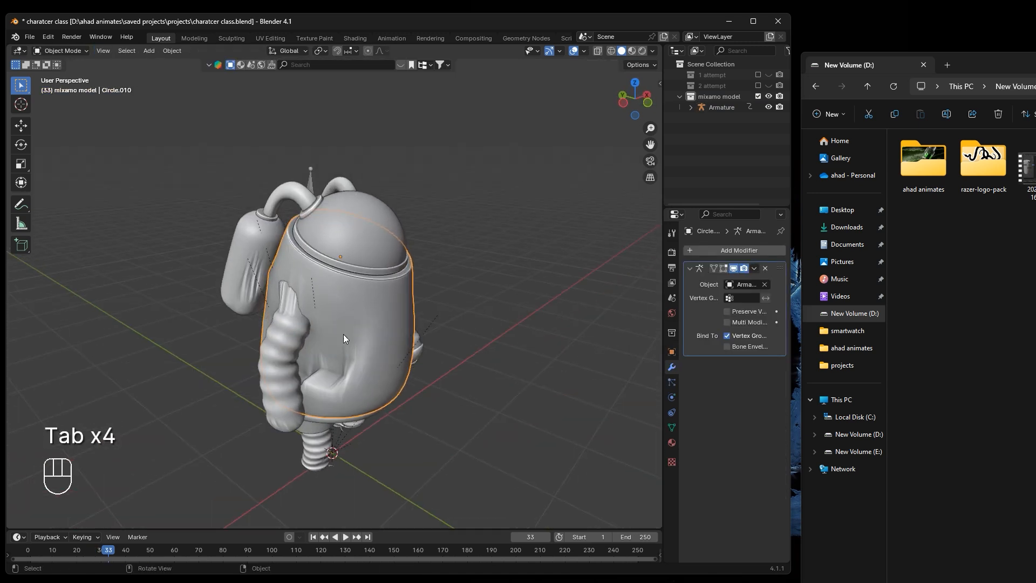
middle_drag(285, 264, 427, 371)
Try deleting parts of the imported robot and undo the deletions
key(Delete)
key(Delete)
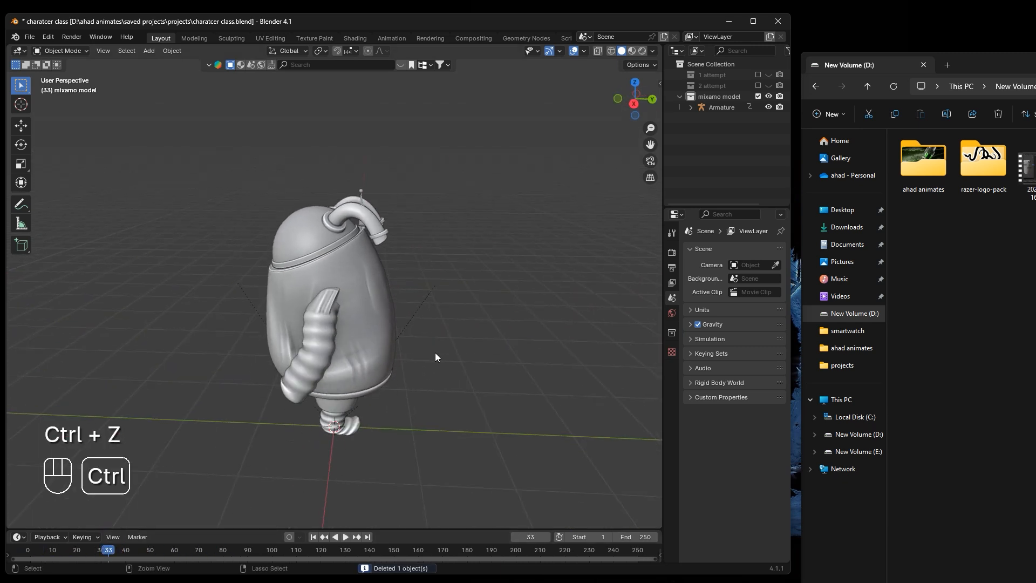
key(ctrl+z)
key(ctrl+z)
key(ctrl+z)
key(ctrl+z)
Replay the robot's walk animation and check how its arms, legs and body deform
middle_drag(351, 378, 438, 299)
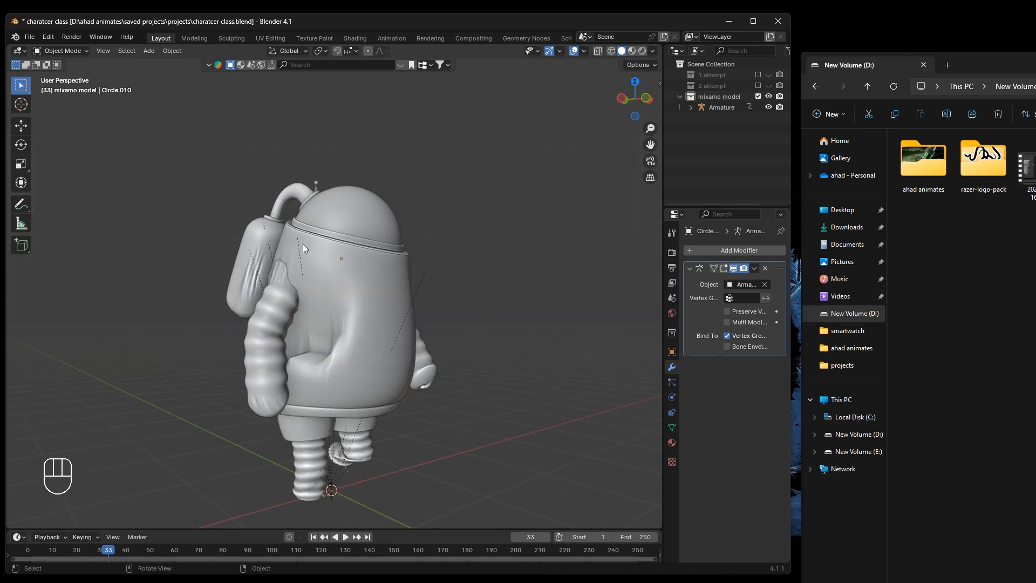
key(space)
key(space)
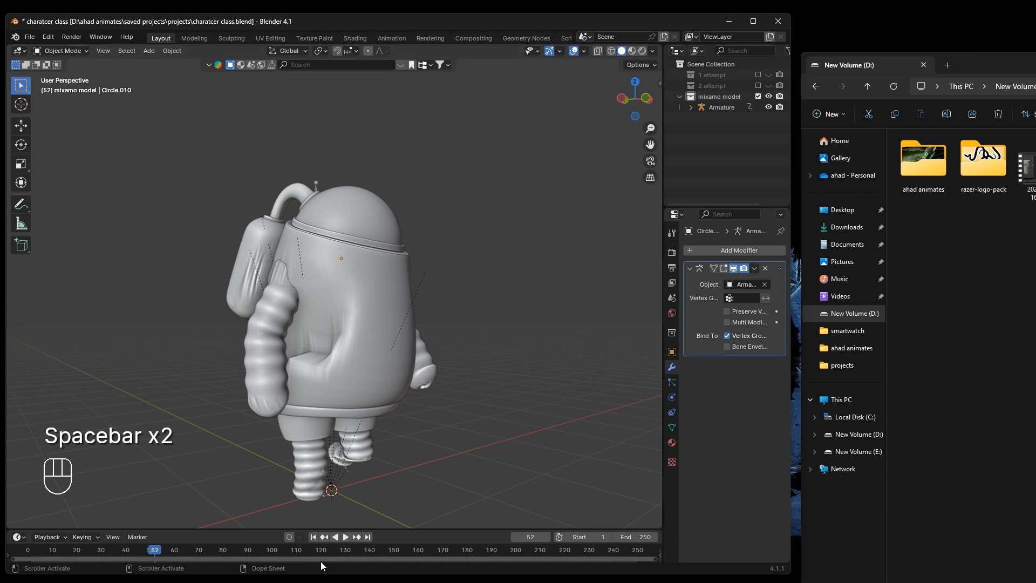
key(space)
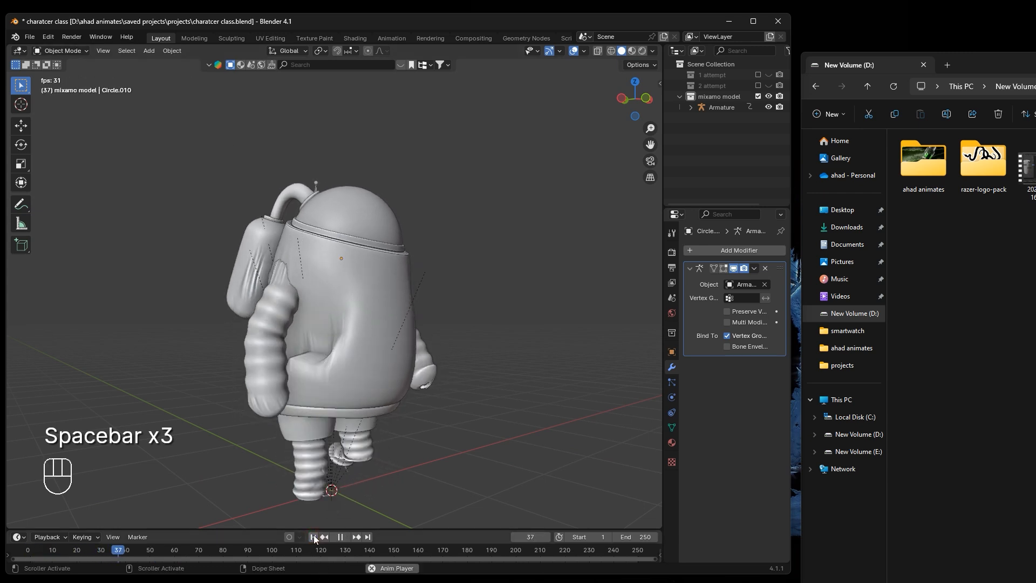